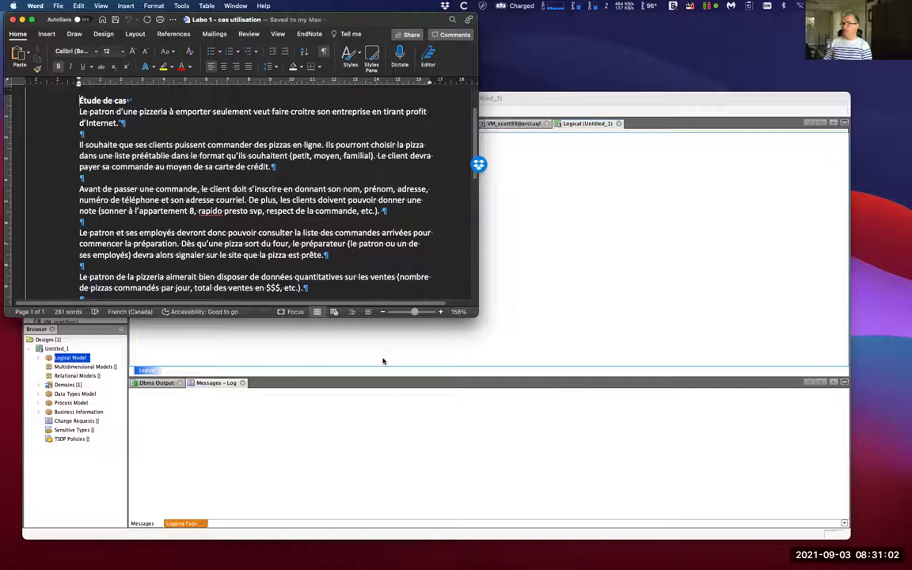
# Switch to Oracle SQL Developer, enlarge its diagram area, shrink the window and move it below the Word case study
pyautogui.click(382, 382)
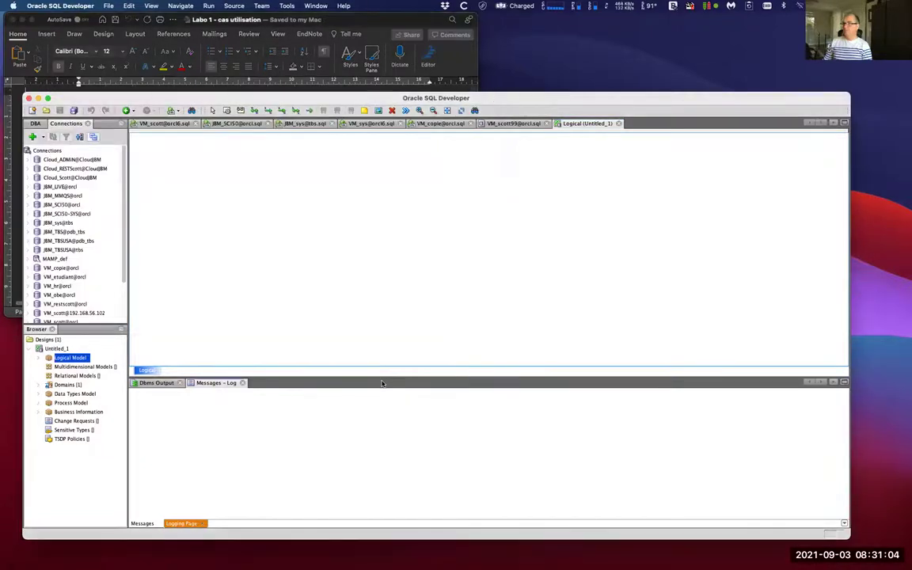
pyautogui.moveTo(381, 376); pyautogui.dragTo(387, 481)
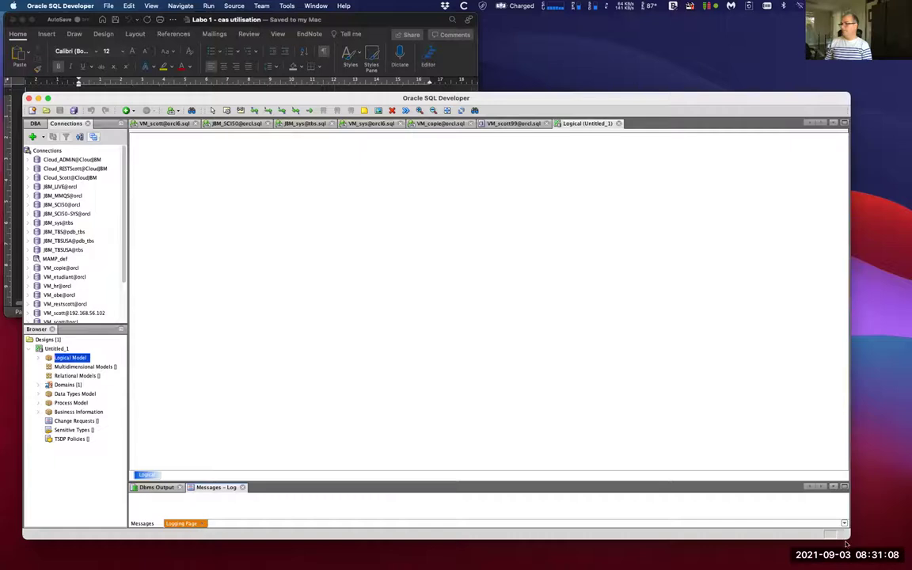
pyautogui.moveTo(845, 534); pyautogui.dragTo(677, 437)
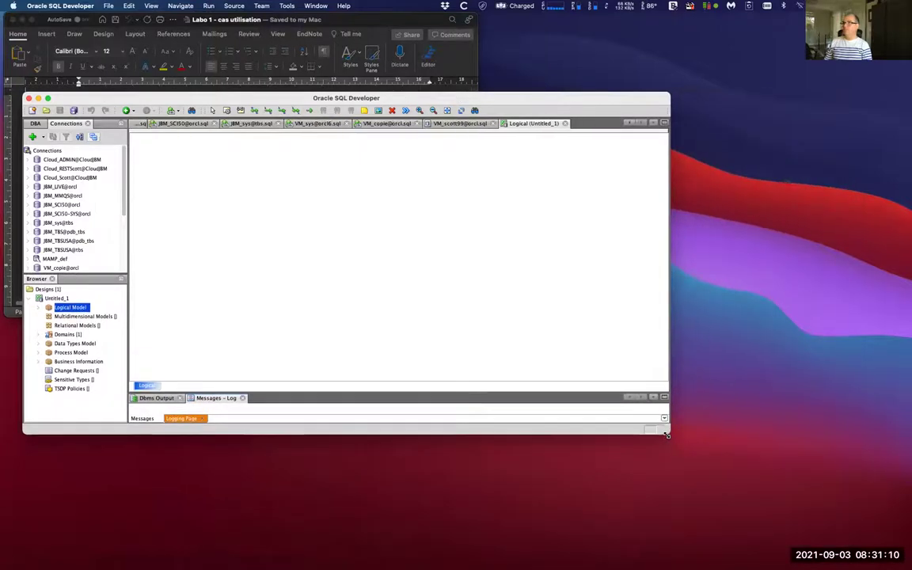
pyautogui.moveTo(518, 99); pyautogui.dragTo(713, 218)
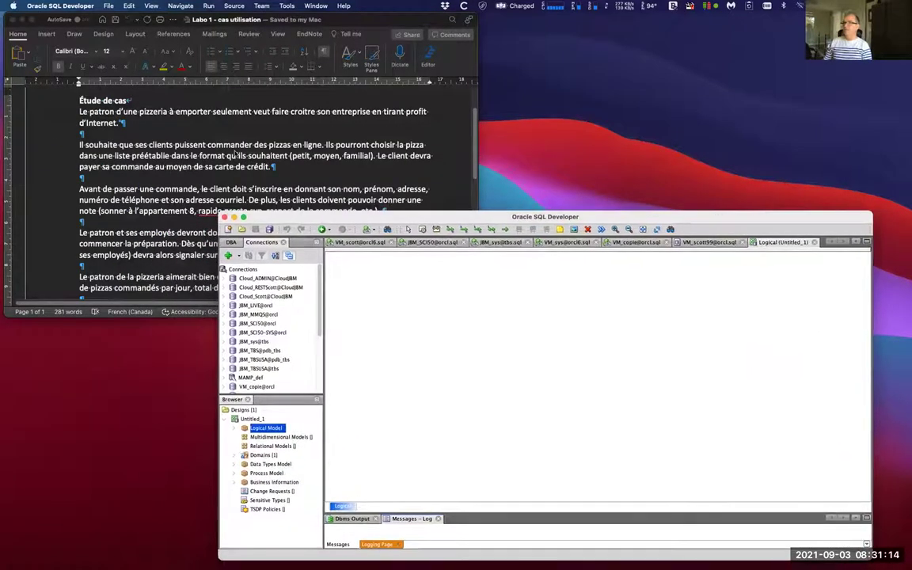
# Switch to the Word case study and highlight "clients", "commander" and "pizzas" in yellow in the second paragraph
pyautogui.click(475, 164)
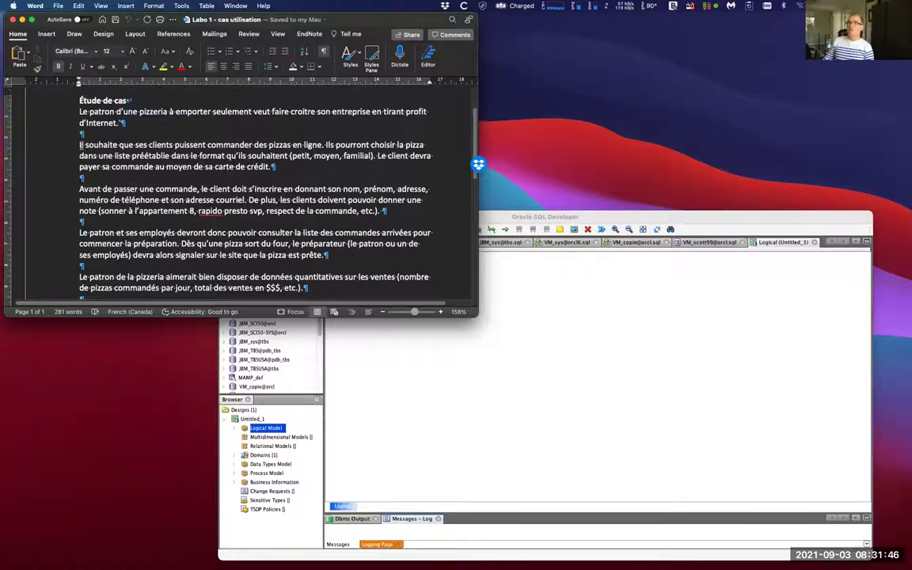
pyautogui.moveTo(80, 146); pyautogui.dragTo(369, 145)
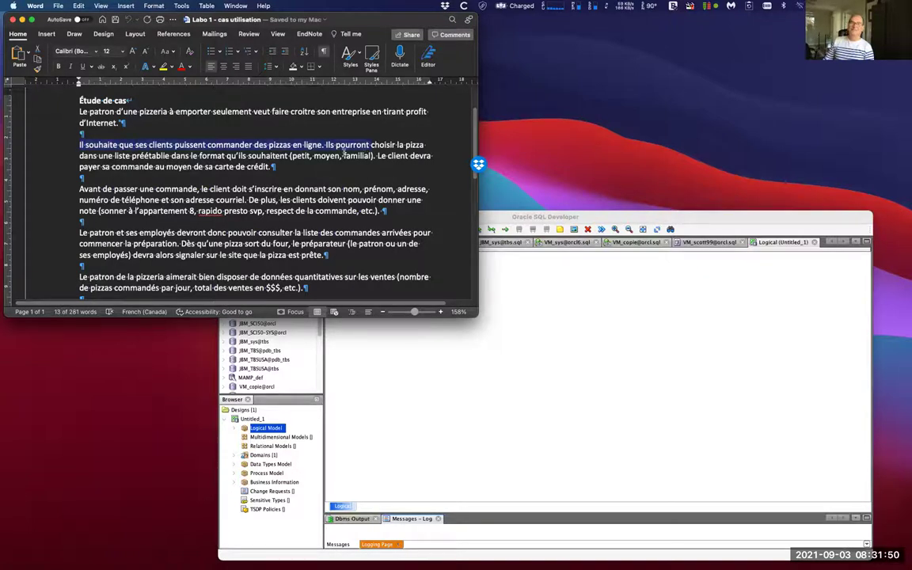
pyautogui.click(344, 154)
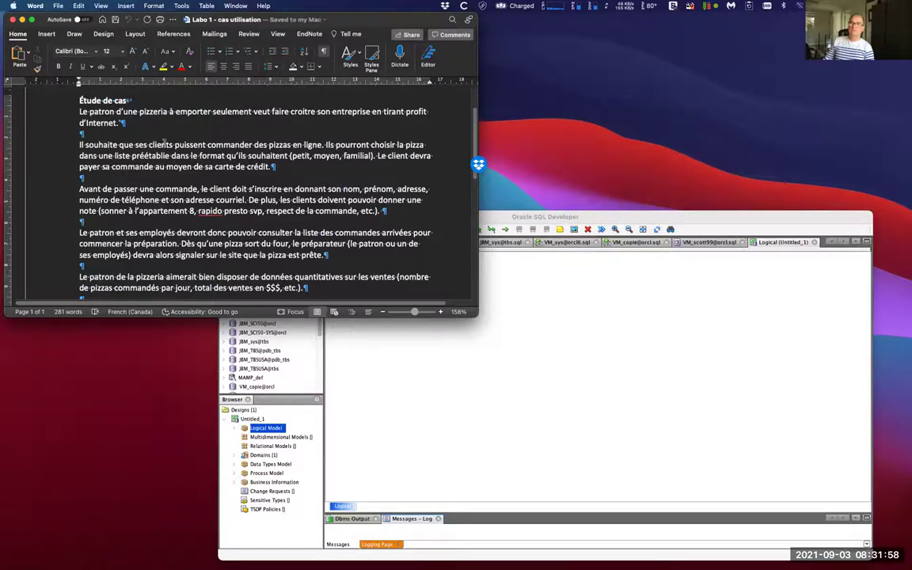
pyautogui.click(163, 66)
pyautogui.doubleClick(236, 145)
pyautogui.click(164, 66)
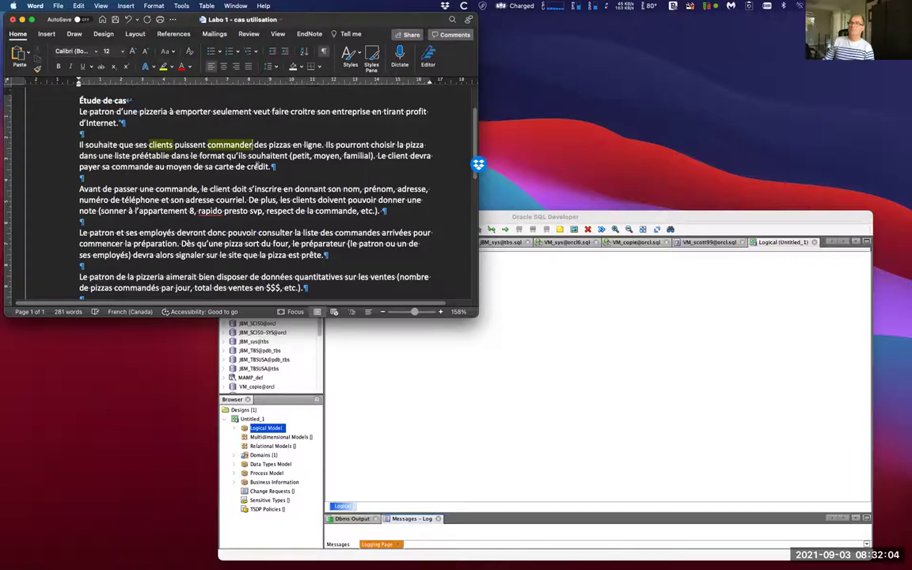
pyautogui.doubleClick(280, 145)
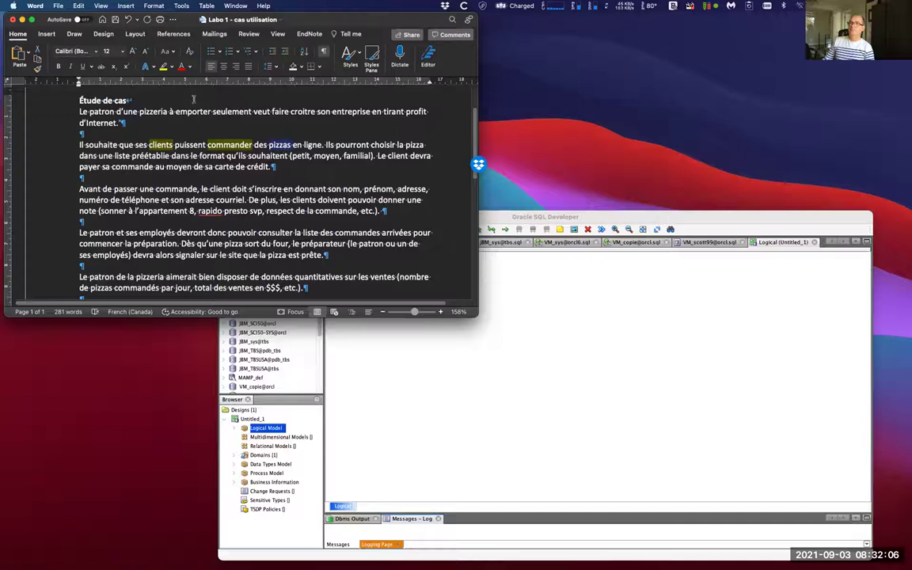
pyautogui.click(164, 66)
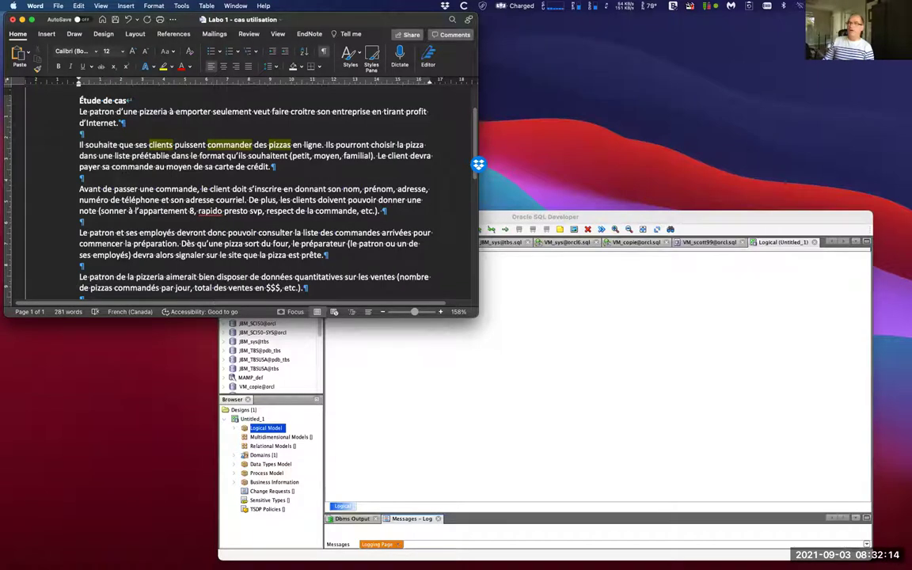
# In SQL Developer, draw an entity on the logical diagram, name it Client and give it the primary UID attribute id_client
pyautogui.moveTo(677, 222); pyautogui.dragTo(605, 145)
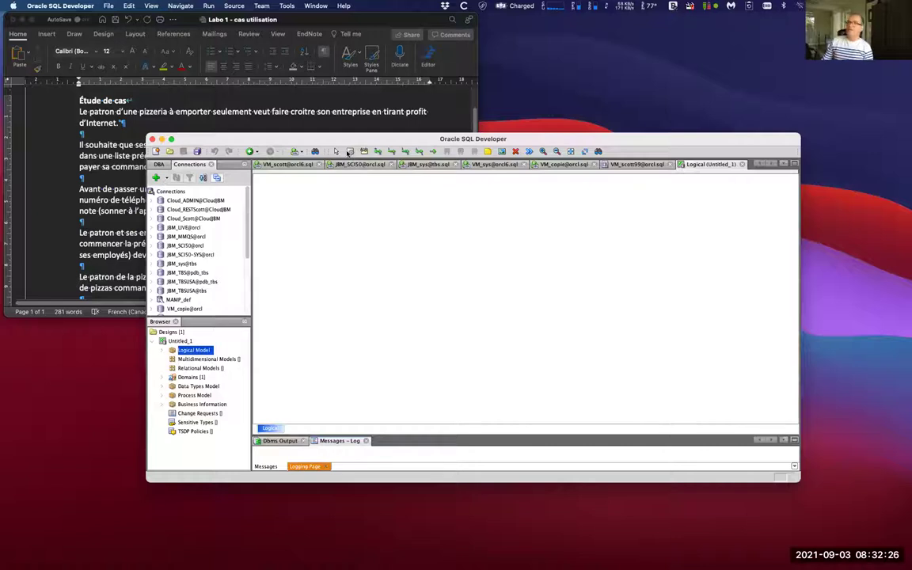
pyautogui.moveTo(313, 186); pyautogui.dragTo(394, 269)
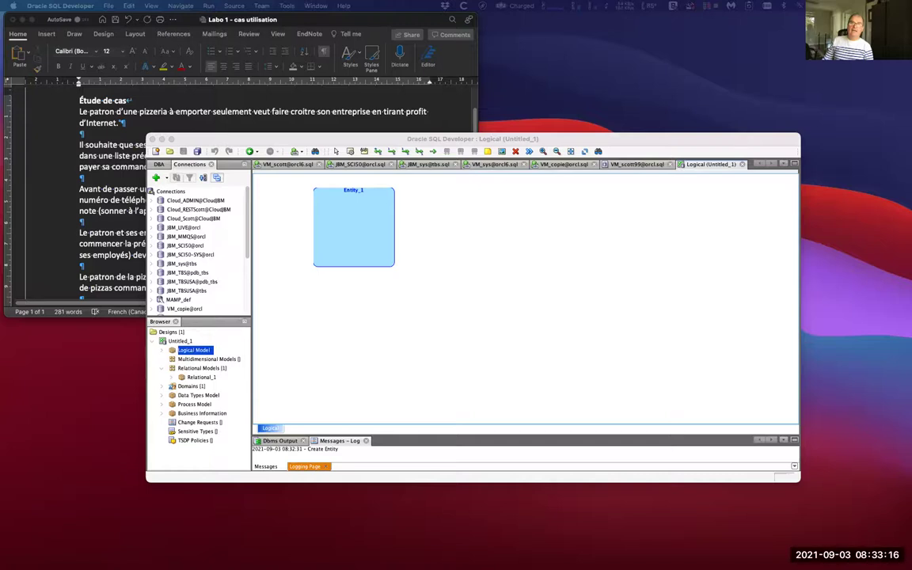
pyautogui.doubleClick(353, 229)
pyautogui.moveTo(464, 112); pyautogui.dragTo(411, 92)
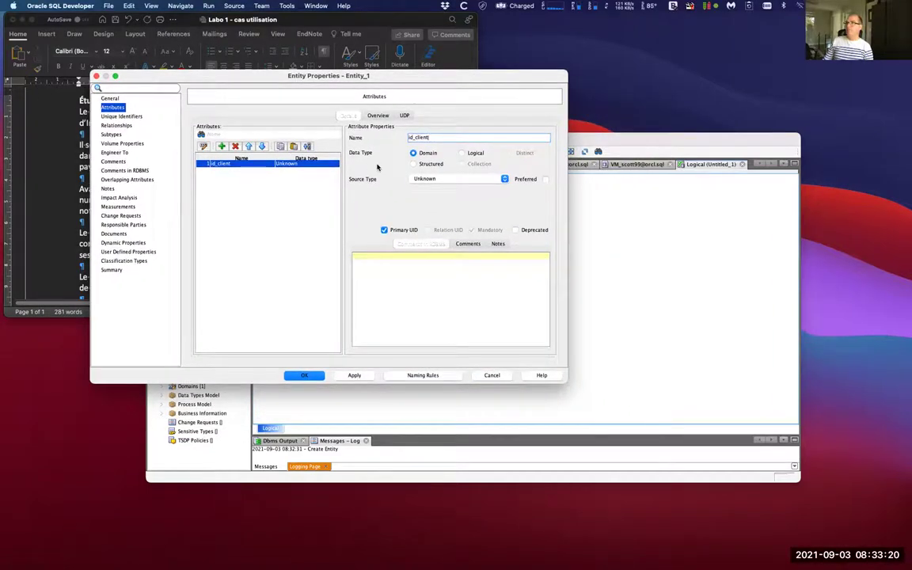
pyautogui.click(111, 97)
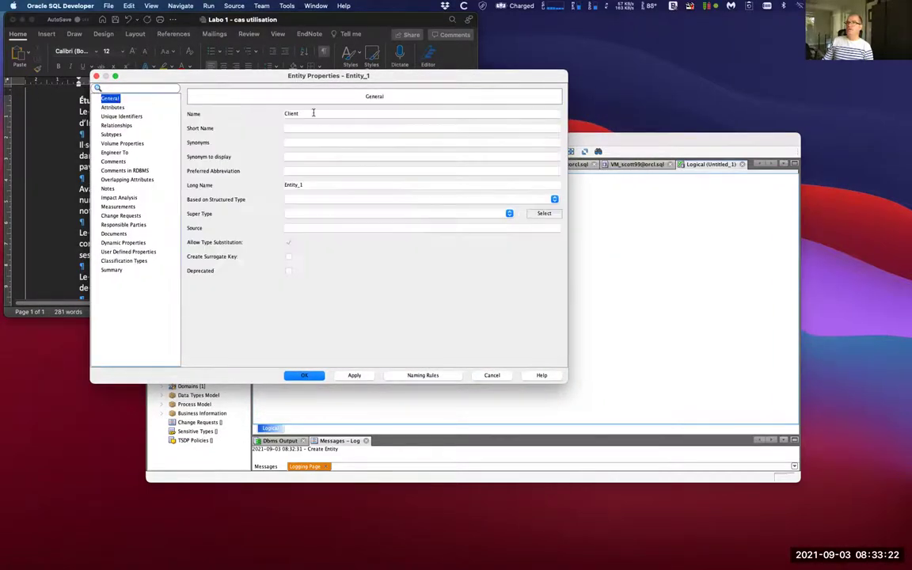
pyautogui.moveTo(314, 113); pyautogui.dragTo(277, 111)
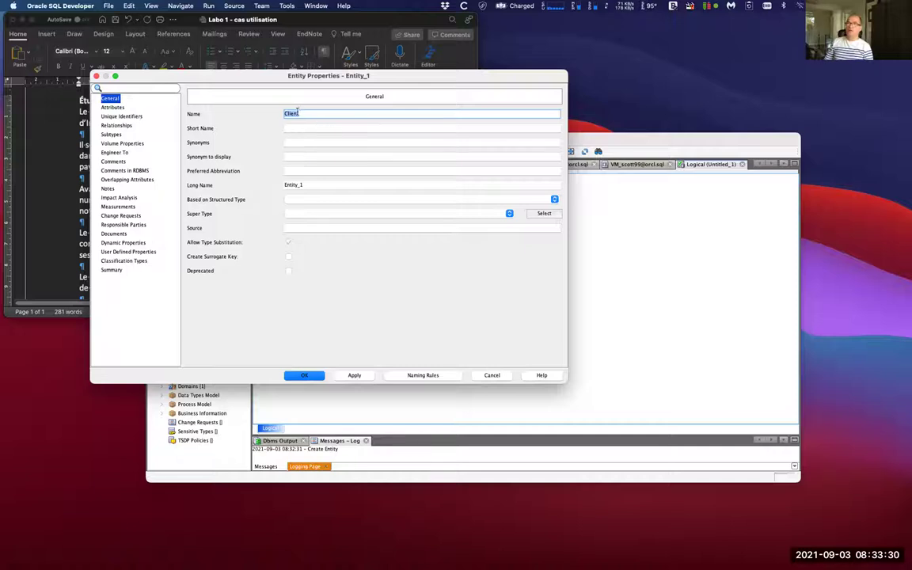
# Add an attribute Nom to the entity with logical type VARCHAR and size 50
pyautogui.click(112, 107)
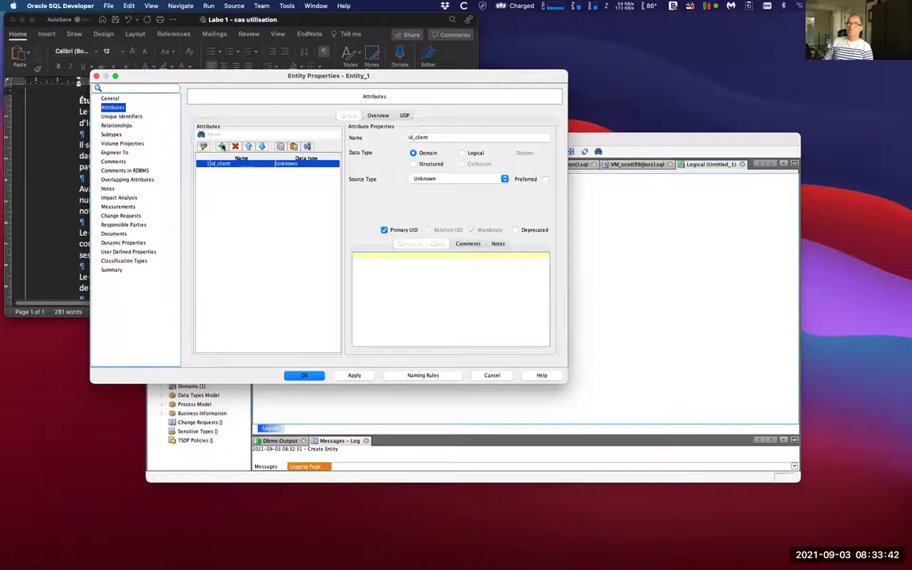
pyautogui.click(222, 146)
pyautogui.write('Nom')
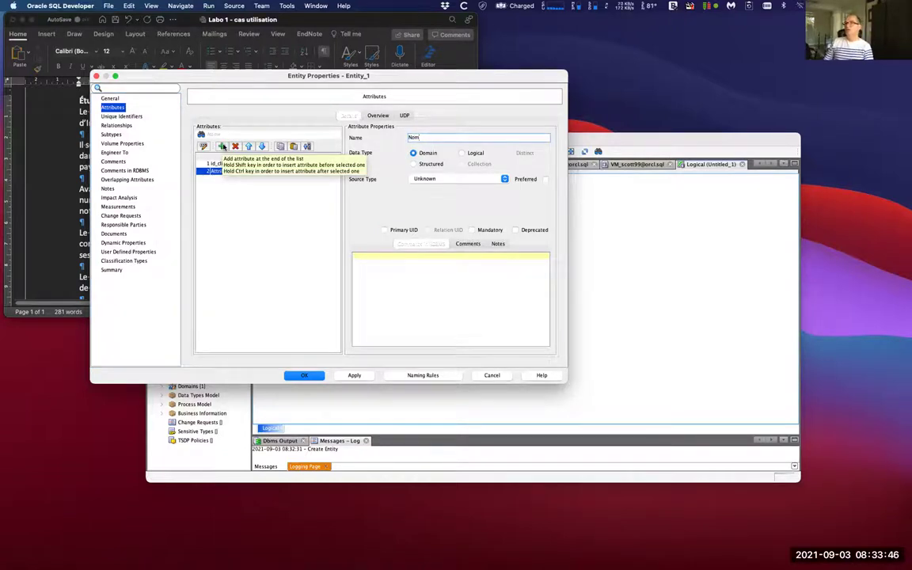
pyautogui.click(470, 154)
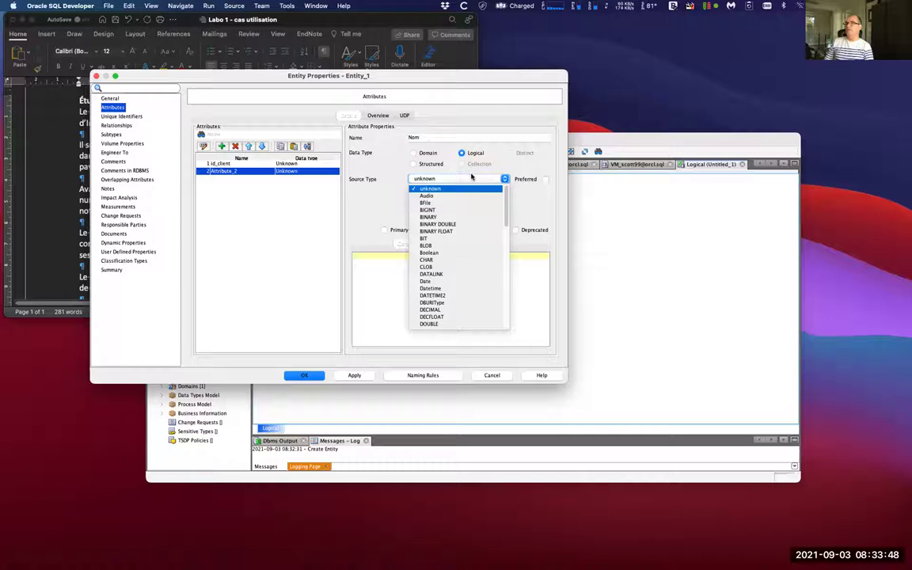
pyautogui.scroll(-10, 453, 245)
pyautogui.scroll(-2, 454, 246)
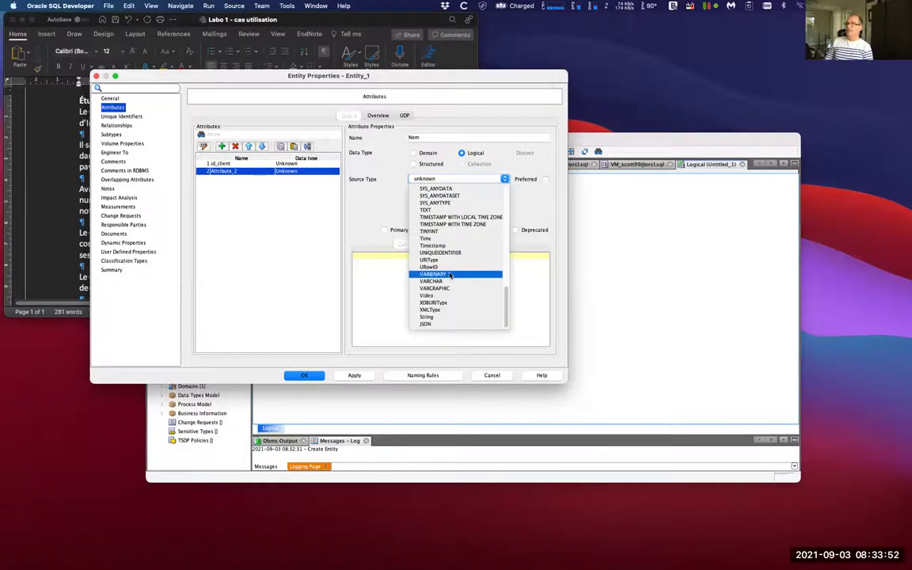
pyautogui.click(450, 280)
pyautogui.click(453, 193)
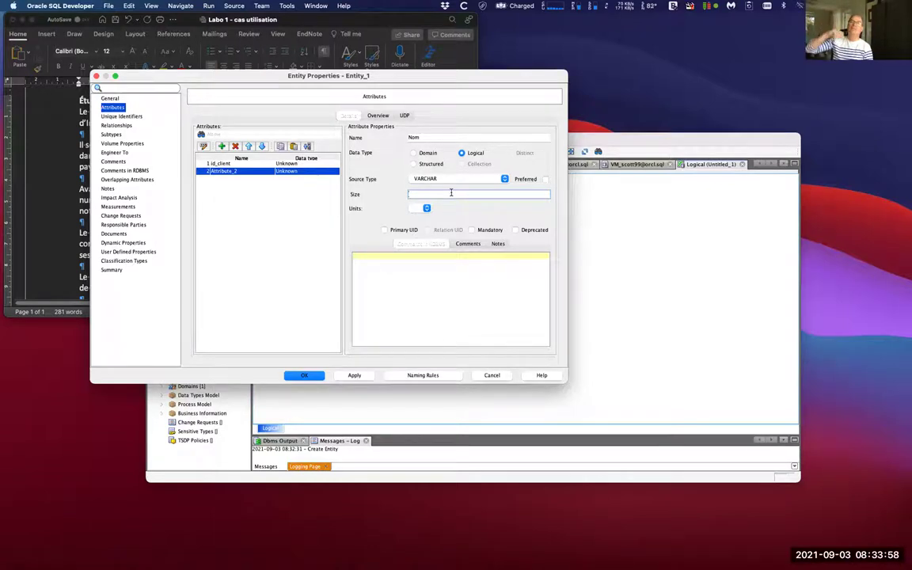
pyautogui.write('50')
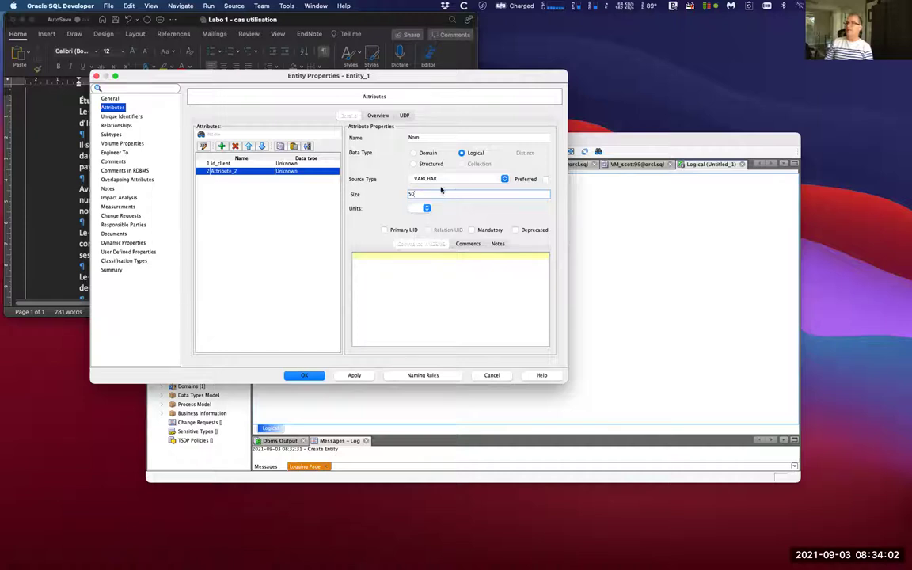
# Set the id_client attribute to logical type NUMERIC and make the Nom attribute mandatory
pyautogui.click(222, 164)
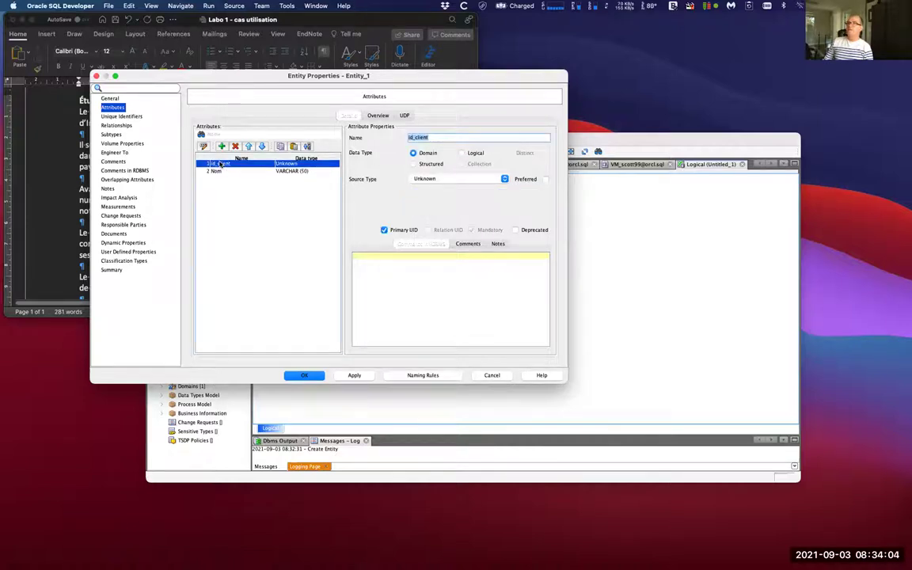
pyautogui.click(473, 153)
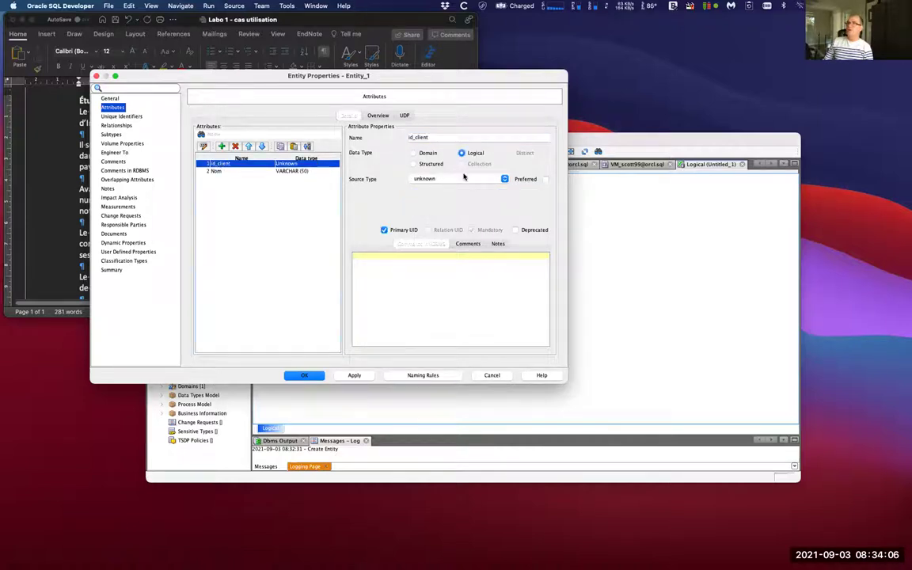
pyautogui.click(467, 179)
pyautogui.scroll(-5, 454, 237)
pyautogui.scroll(4, 455, 238)
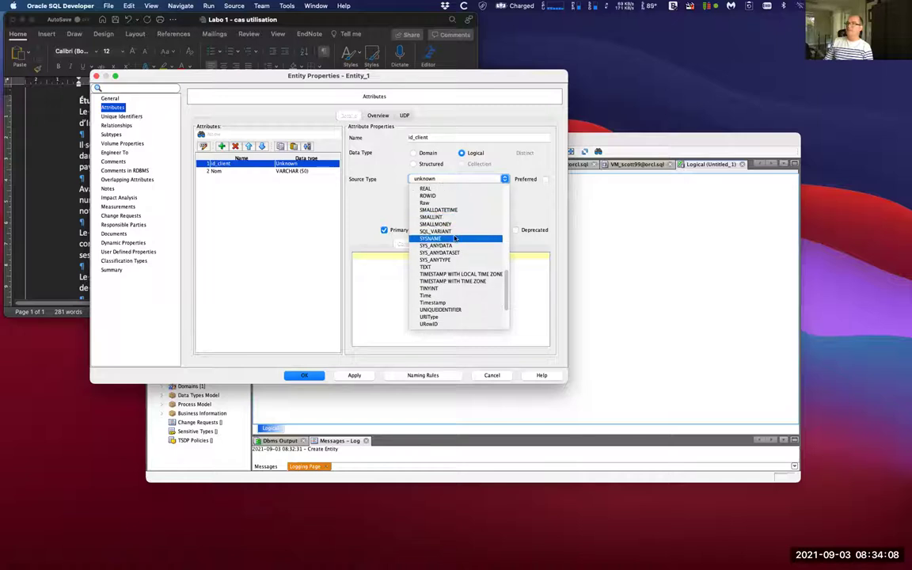
pyautogui.scroll(8, 455, 238)
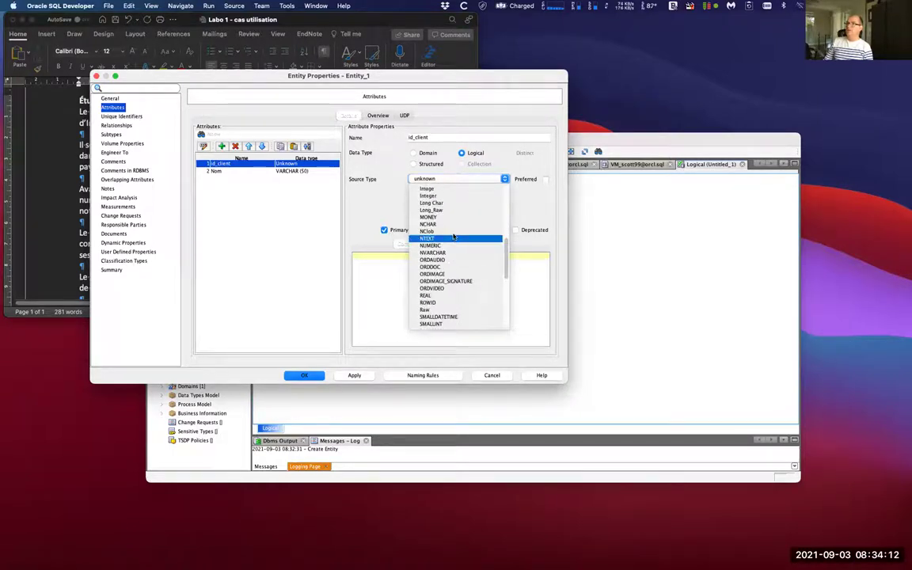
pyautogui.click(442, 245)
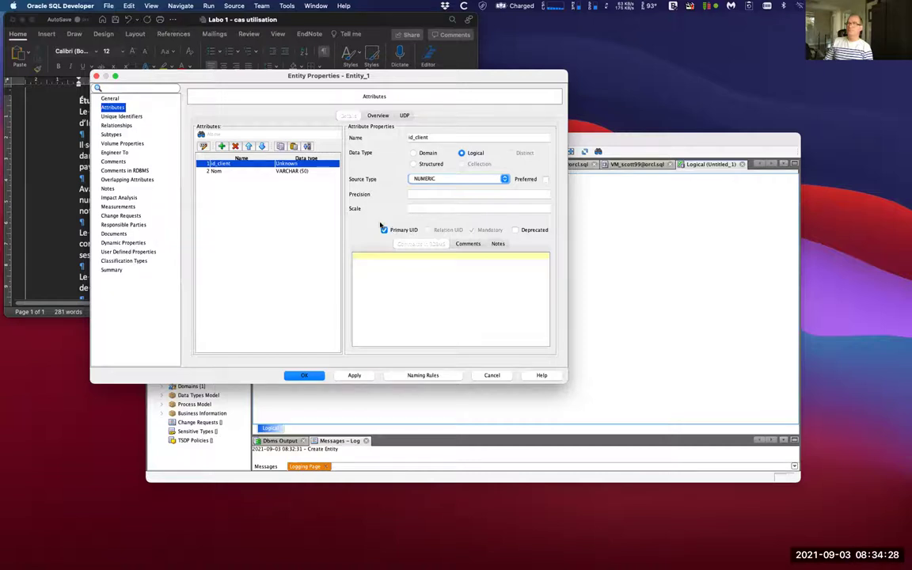
pyautogui.click(284, 172)
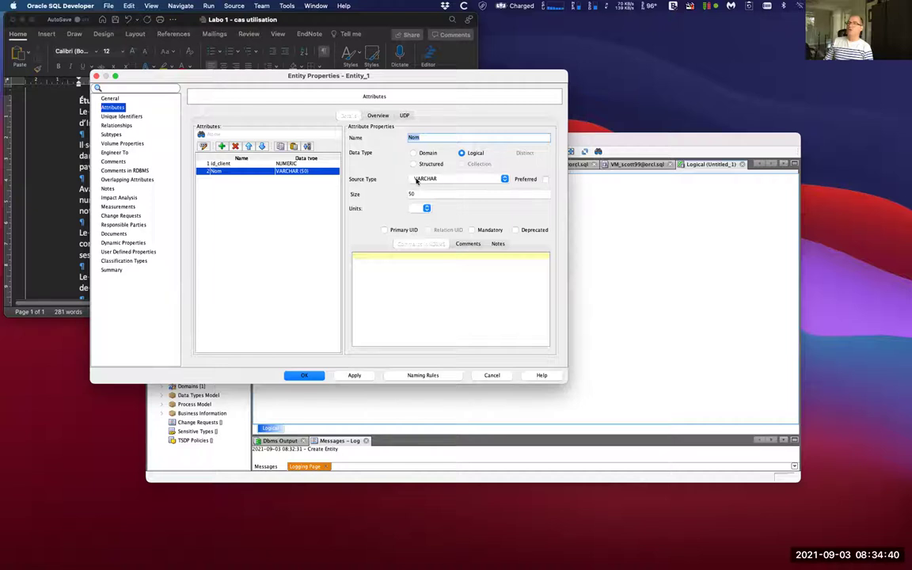
pyautogui.click(472, 230)
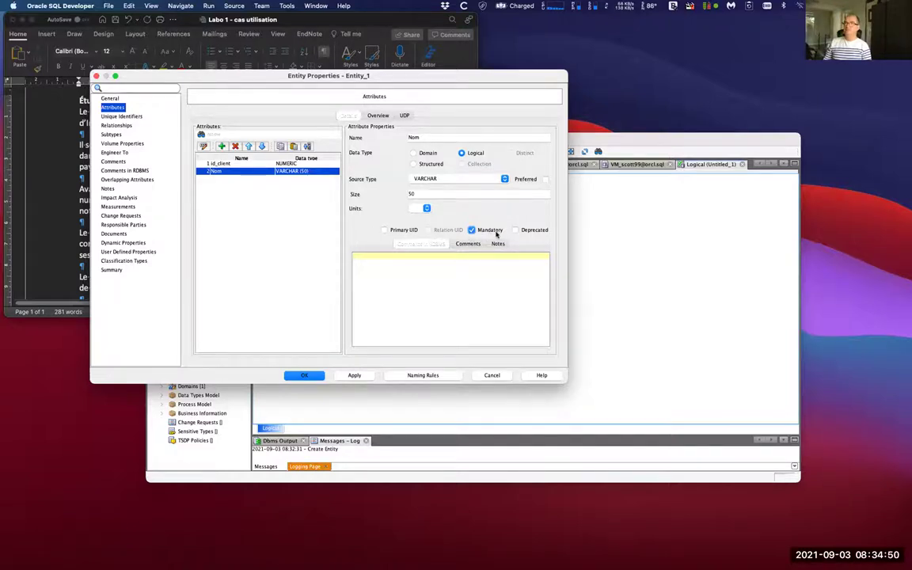
# Add a mandatory attribute Prenom with logical type VARCHAR and size 50
pyautogui.click(223, 146)
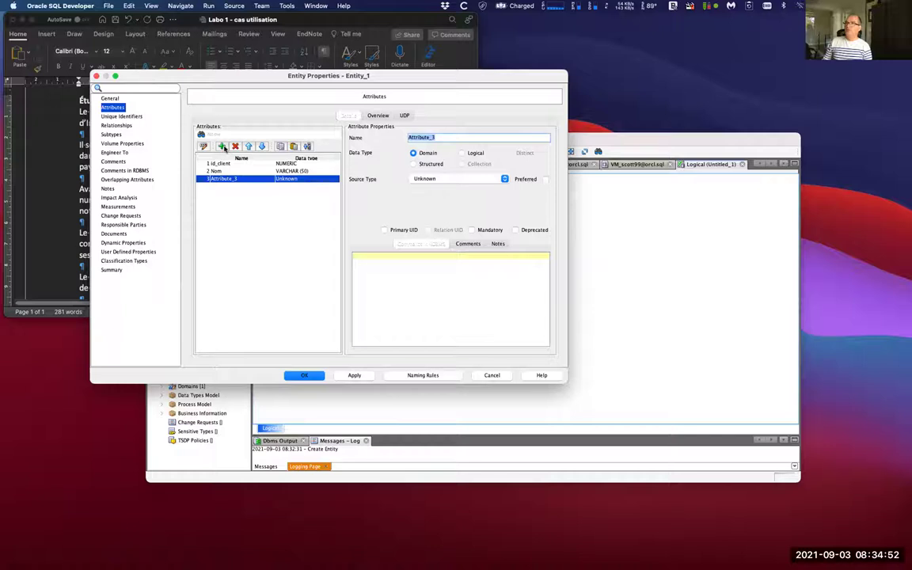
pyautogui.write('Prenom')
pyautogui.click(473, 155)
pyautogui.click(472, 180)
pyautogui.press('v')
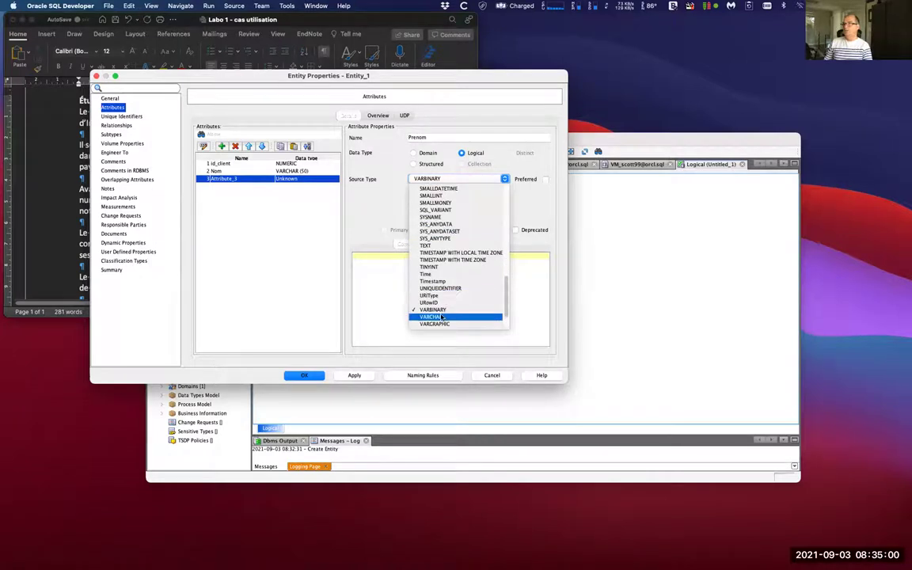
pyautogui.click(442, 317)
pyautogui.click(465, 195)
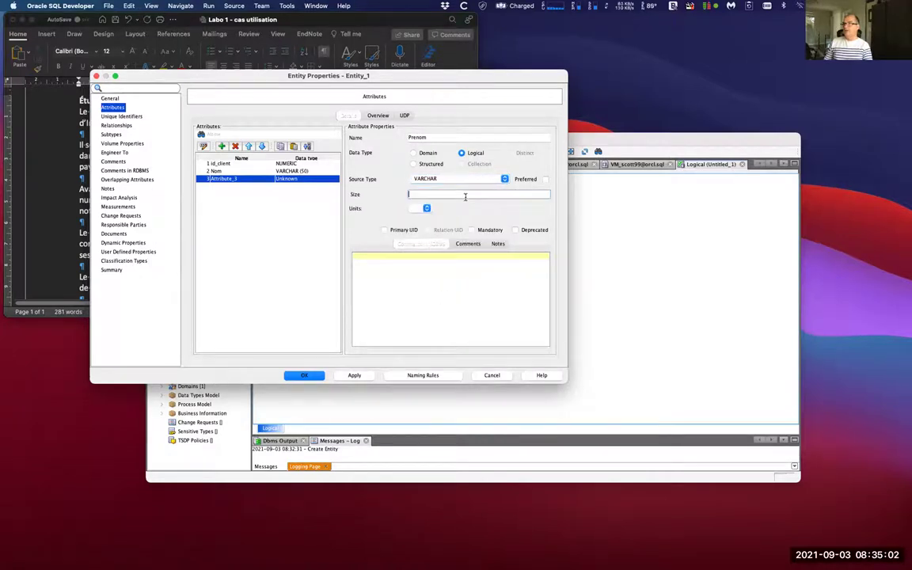
pyautogui.write('50')
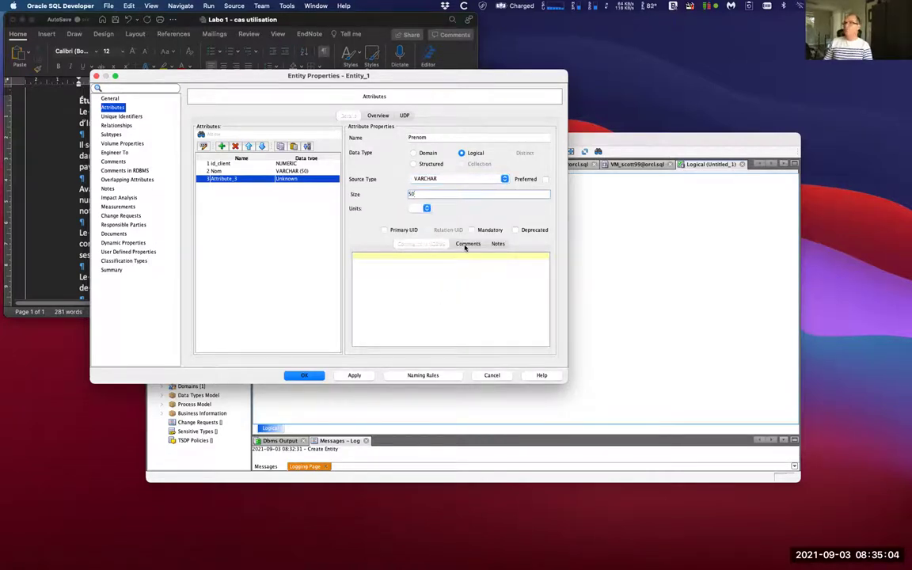
pyautogui.click(471, 230)
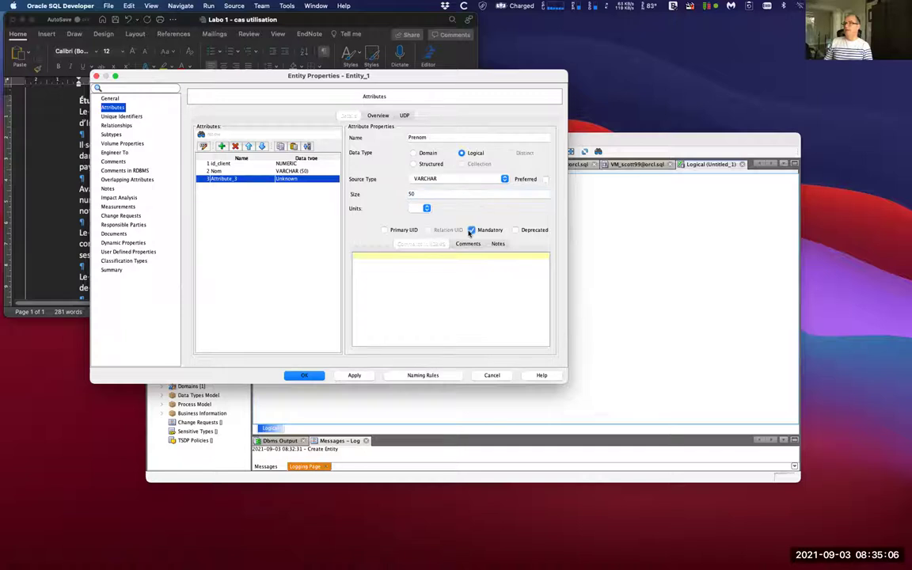
# Add an attribute named Adresse to the Client entity with logical type VARCHAR
pyautogui.click(222, 146)
pyautogui.write('A')
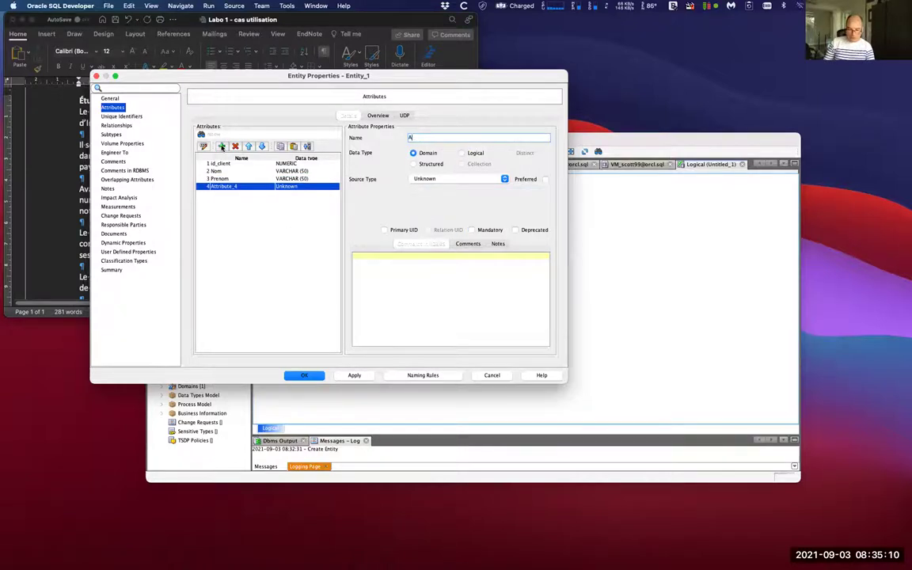
pyautogui.write('dresse')
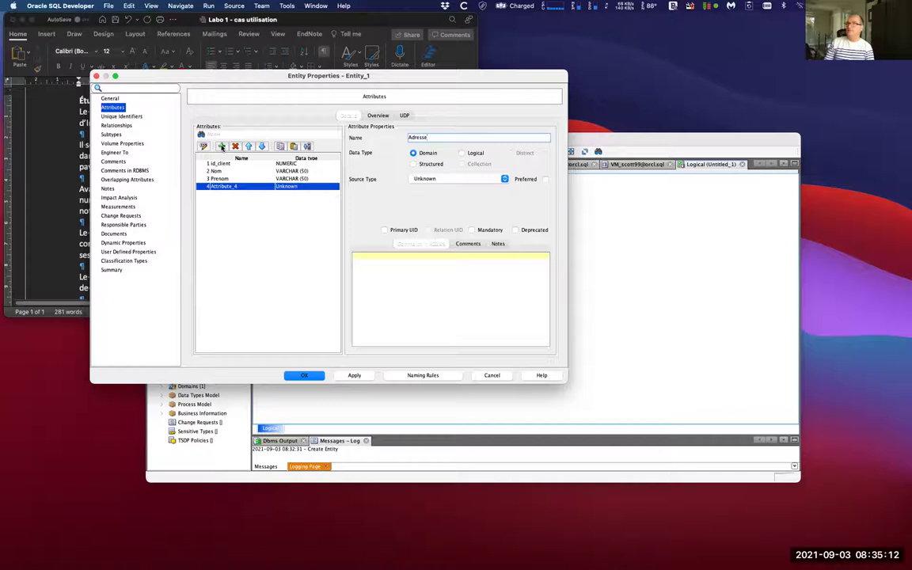
pyautogui.click(476, 153)
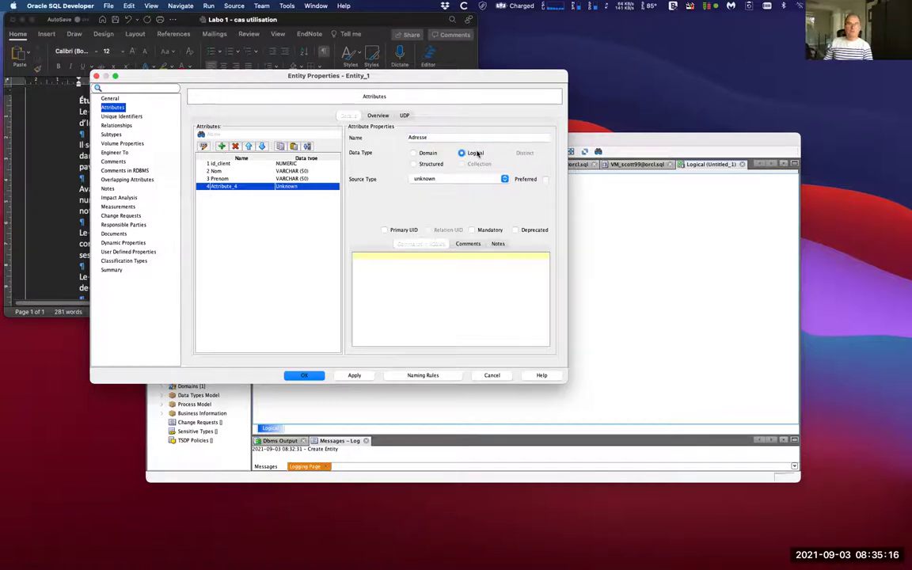
pyautogui.click(450, 179)
pyautogui.scroll(-5, 455, 245)
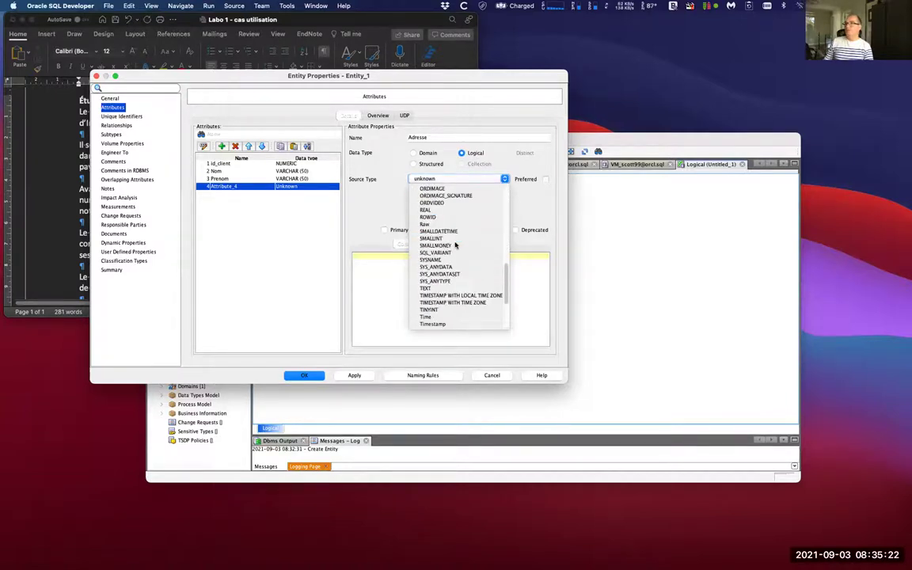
pyautogui.scroll(3, 455, 245)
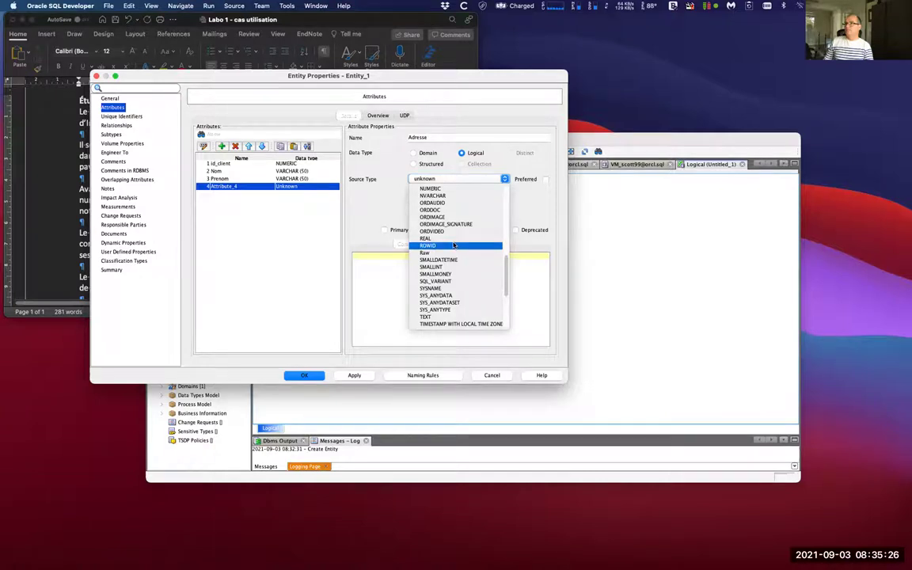
pyautogui.scroll(-5, 454, 246)
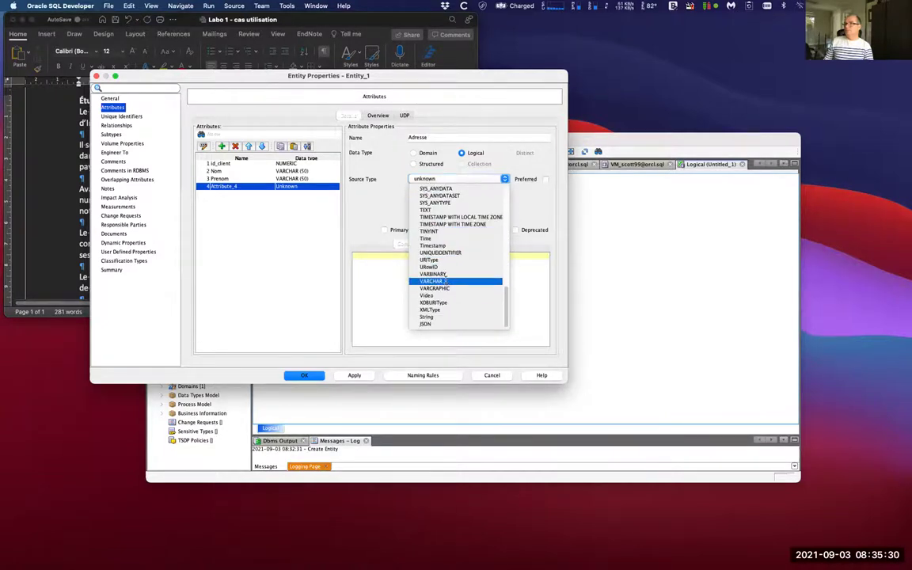
pyautogui.click(434, 281)
# Give the Adresse attribute a size of 200, make it mandatory and save the entity's properties
pyautogui.click(481, 193)
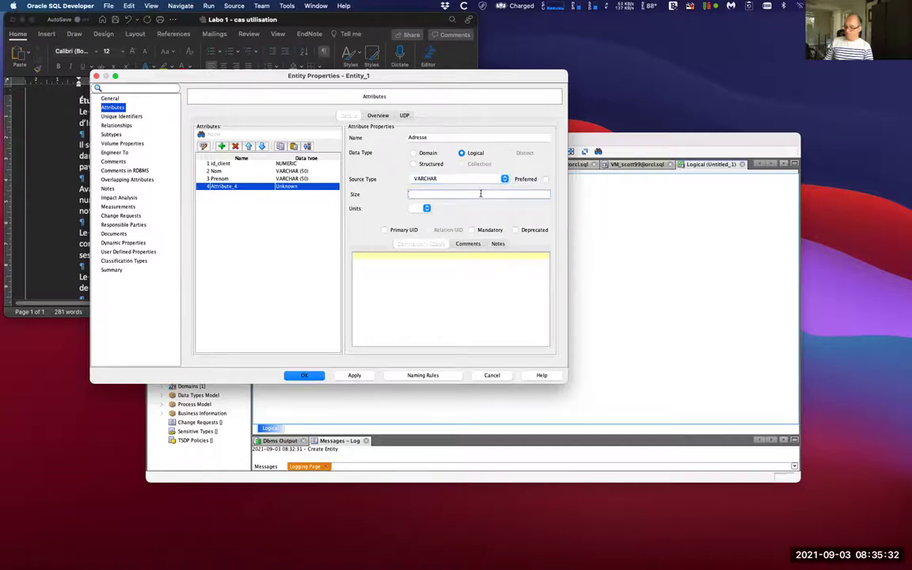
pyautogui.write('200')
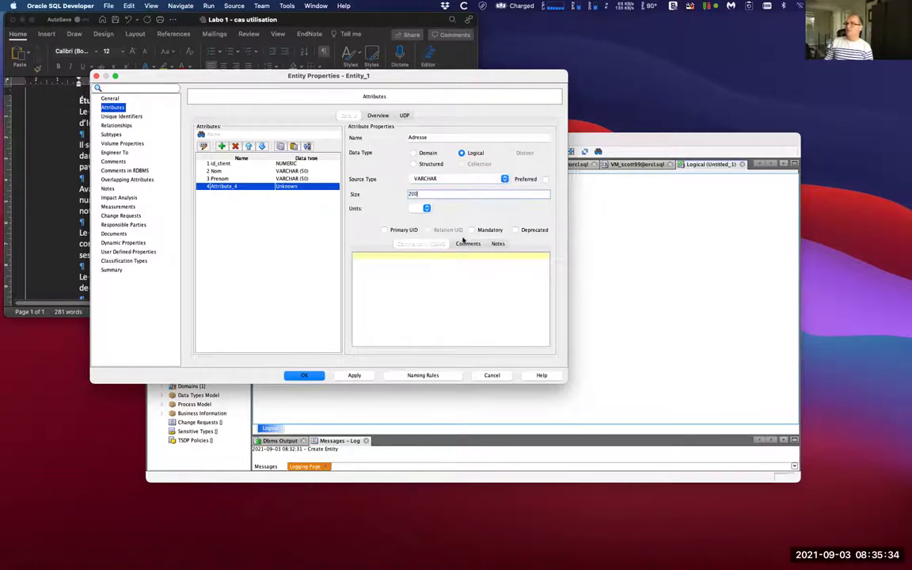
pyautogui.click(473, 231)
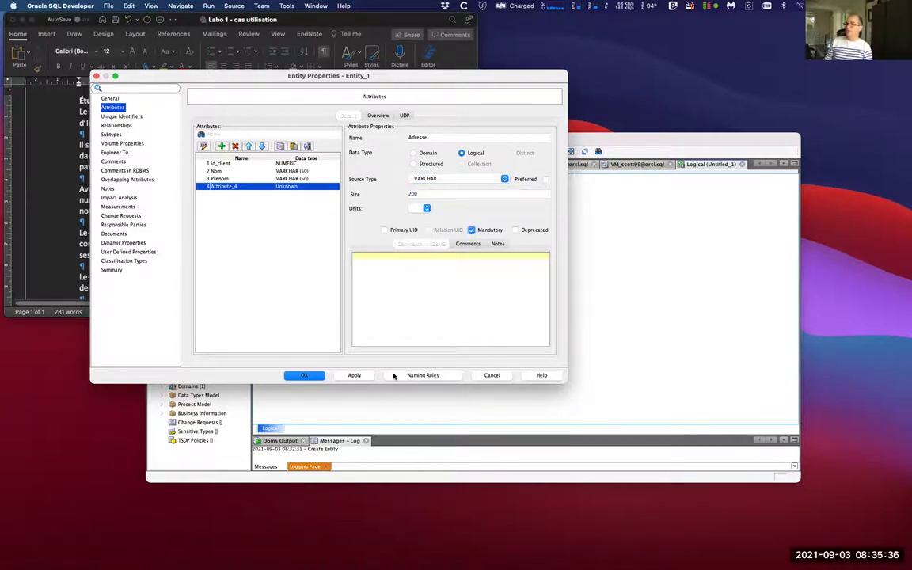
pyautogui.click(356, 377)
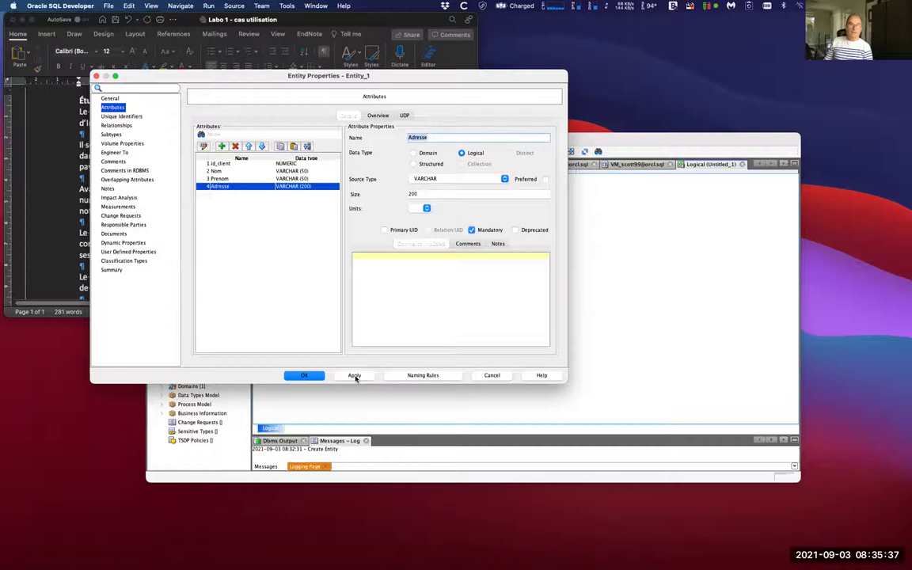
pyautogui.click(306, 375)
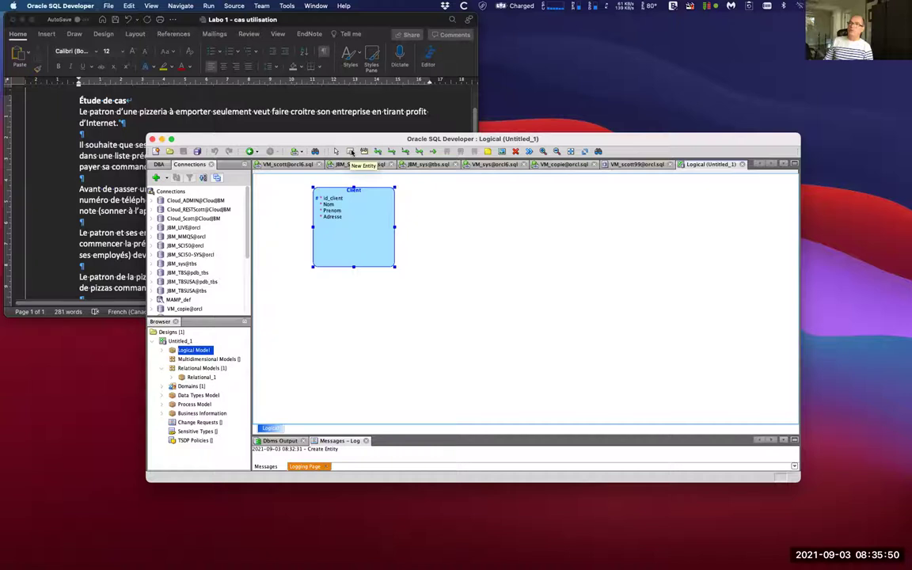
# Draw a second entity to the right of Client on the logical diagram and name it Commande
pyautogui.click(351, 151)
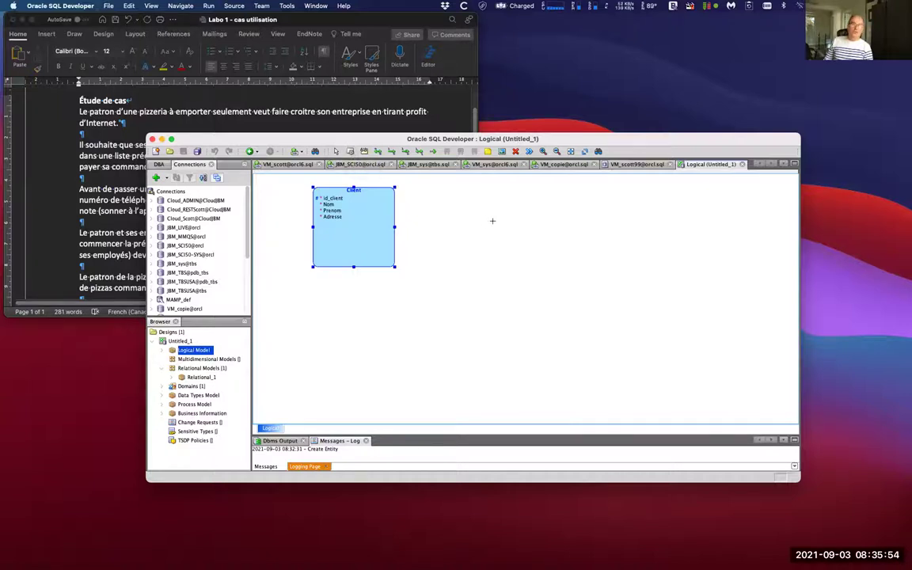
pyautogui.moveTo(500, 215); pyautogui.dragTo(579, 298)
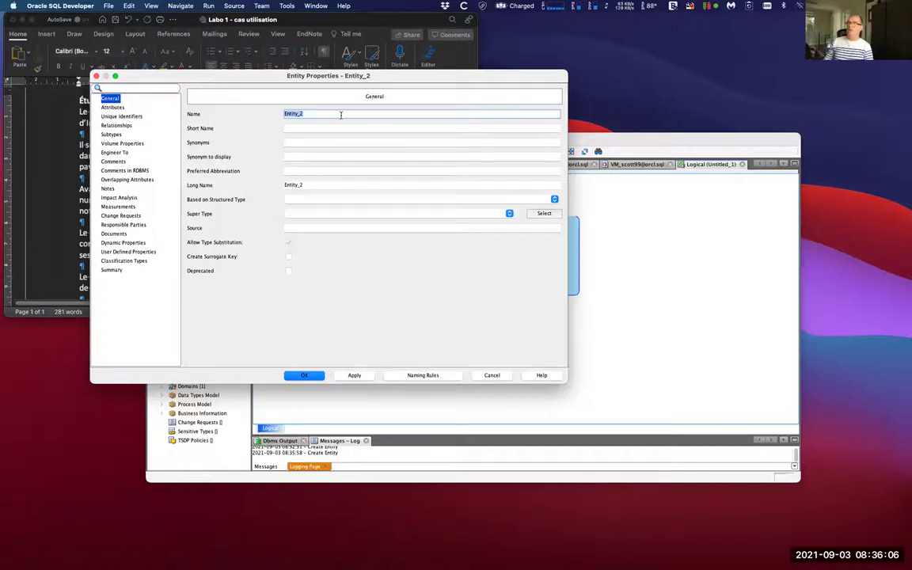
pyautogui.moveTo(183, 76); pyautogui.dragTo(175, 237)
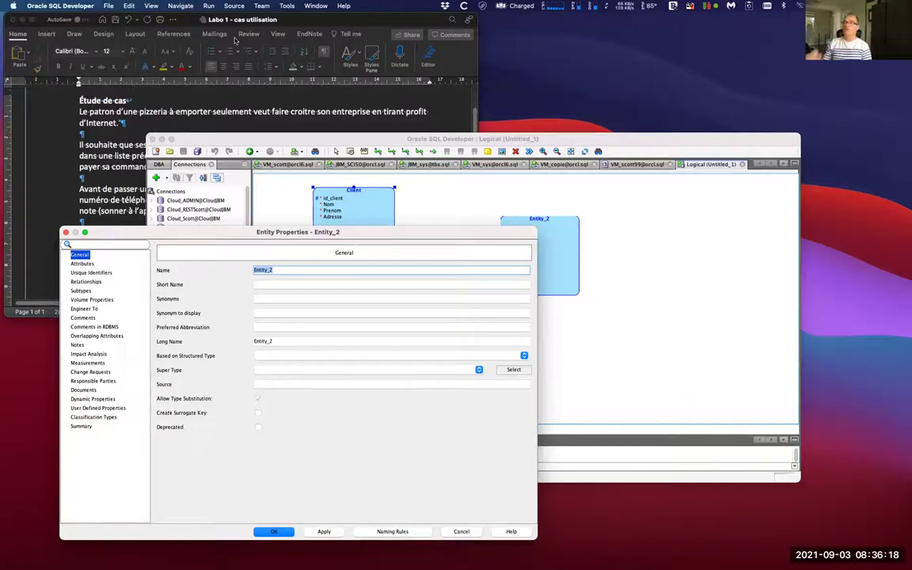
pyautogui.click(301, 28)
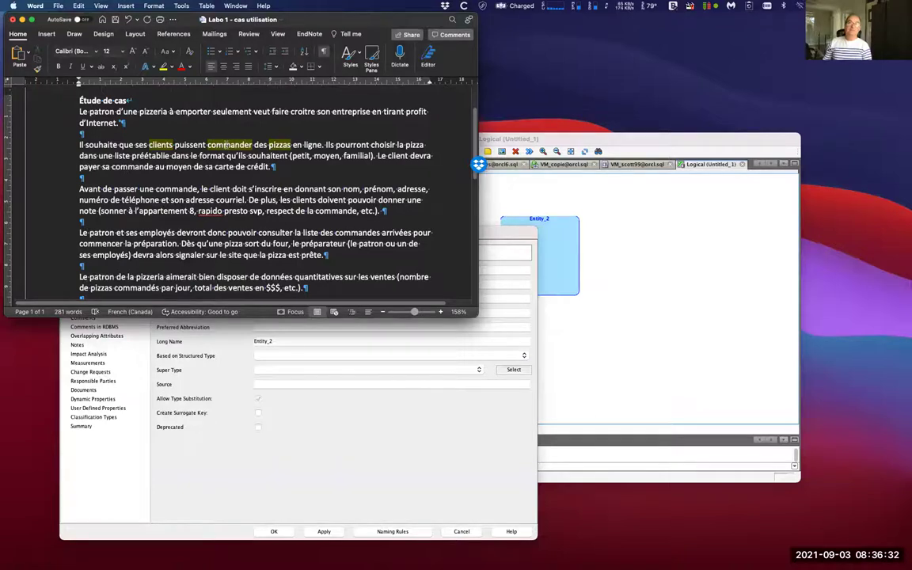
pyautogui.click(328, 450)
pyautogui.write('Commande')
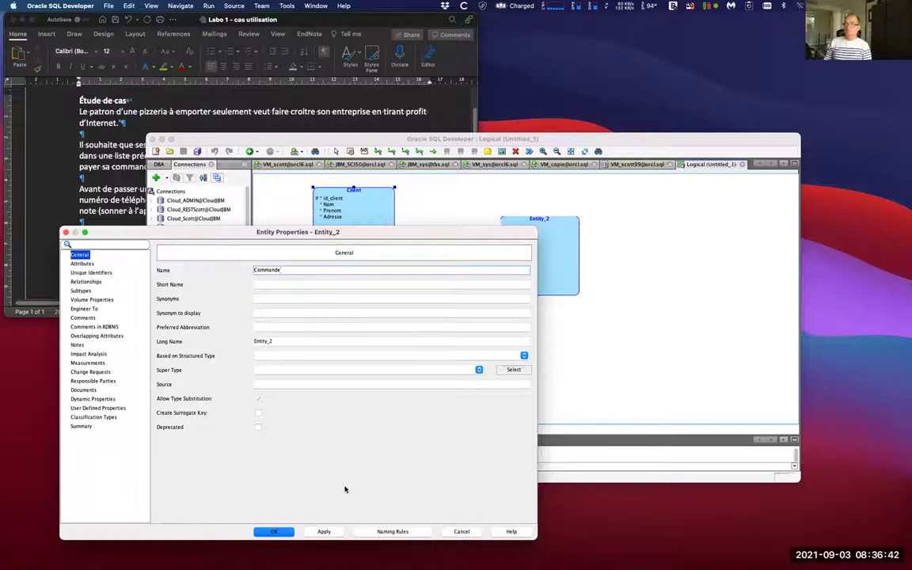
# Add the attribute id_commande to the Commande entity with logical type NUMERIC as its primary UID
pyautogui.click(81, 264)
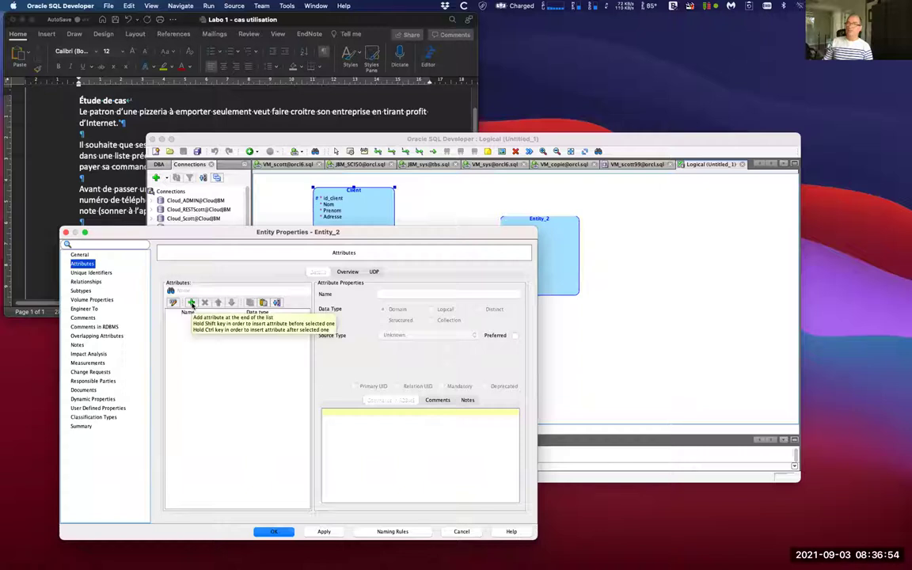
pyautogui.click(192, 303)
pyautogui.write('id')
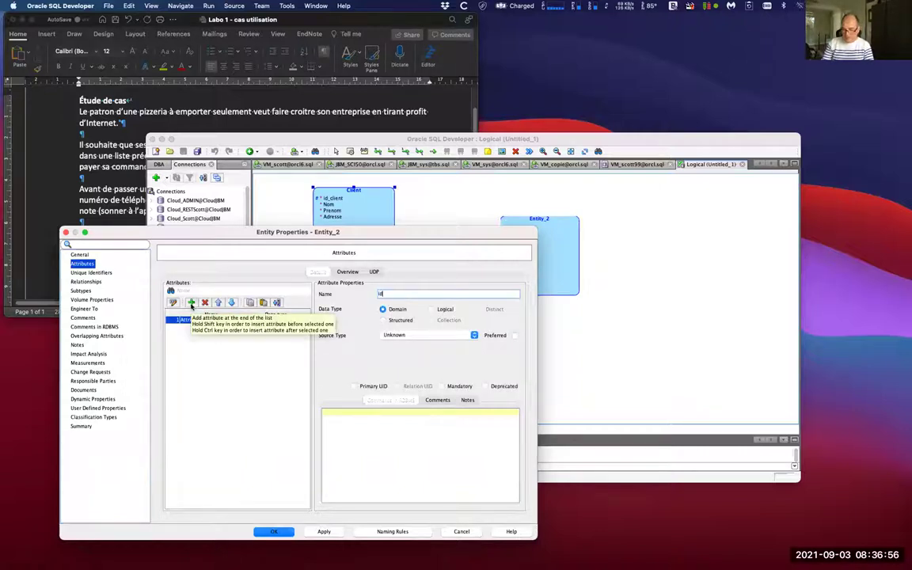
pyautogui.write('_commande')
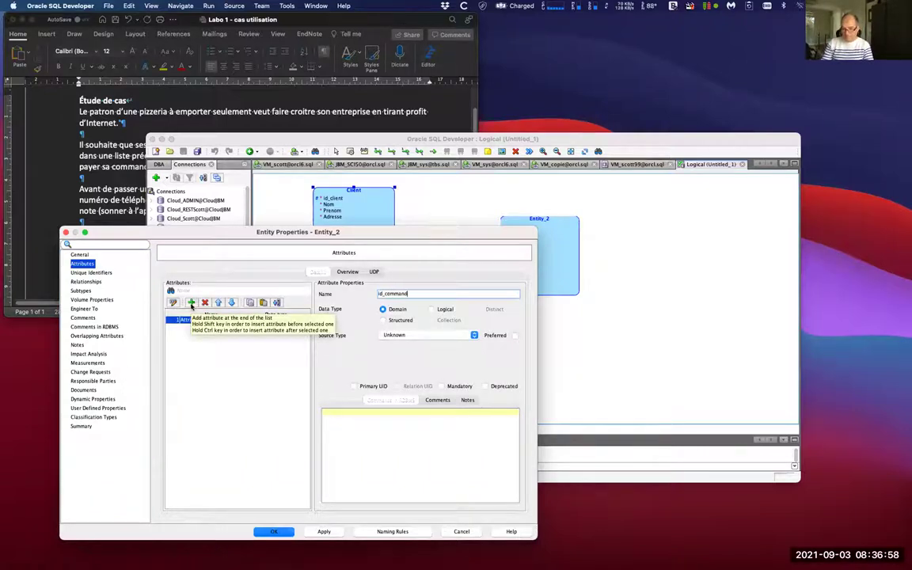
pyautogui.click(431, 309)
pyautogui.click(433, 335)
pyautogui.scroll(-10, 421, 428)
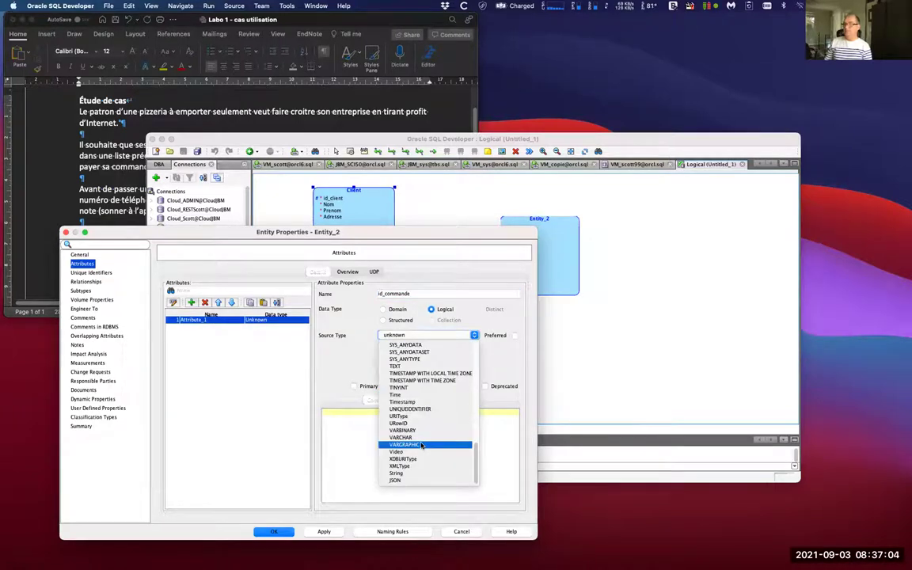
pyautogui.scroll(5, 423, 446)
pyautogui.scroll(2, 420, 444)
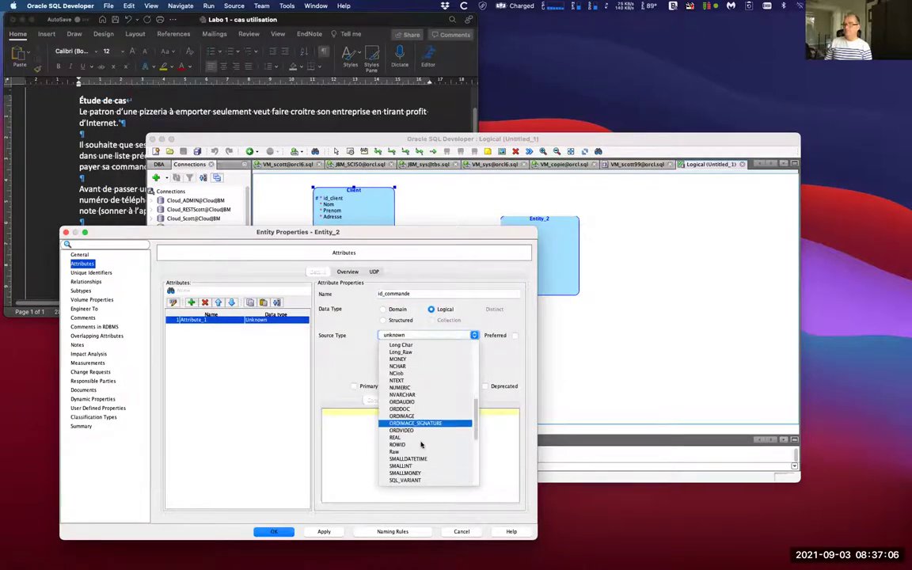
pyautogui.click(400, 387)
pyautogui.click(354, 386)
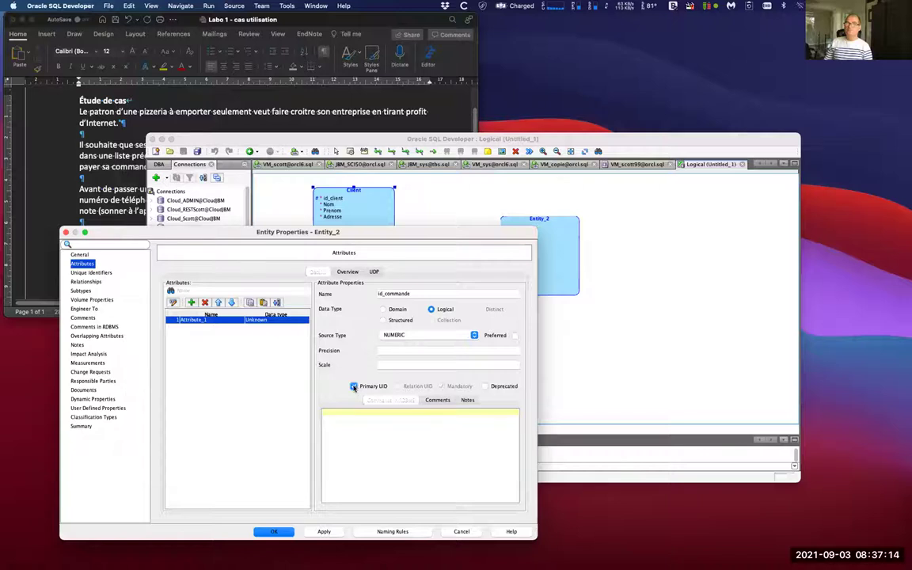
# Add a mandatory attribute Date_cree with logical type Datetime and save the Commande entity
pyautogui.click(193, 304)
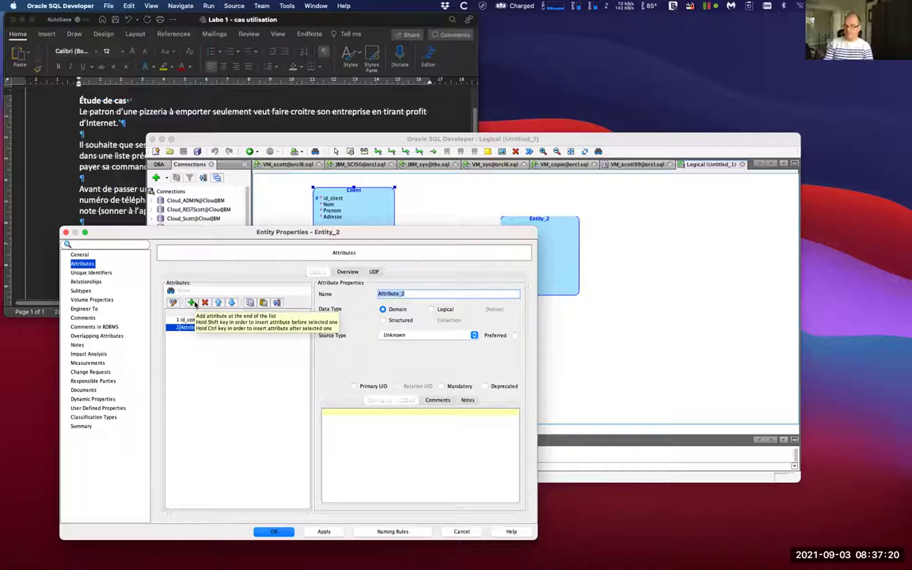
pyautogui.write('D')
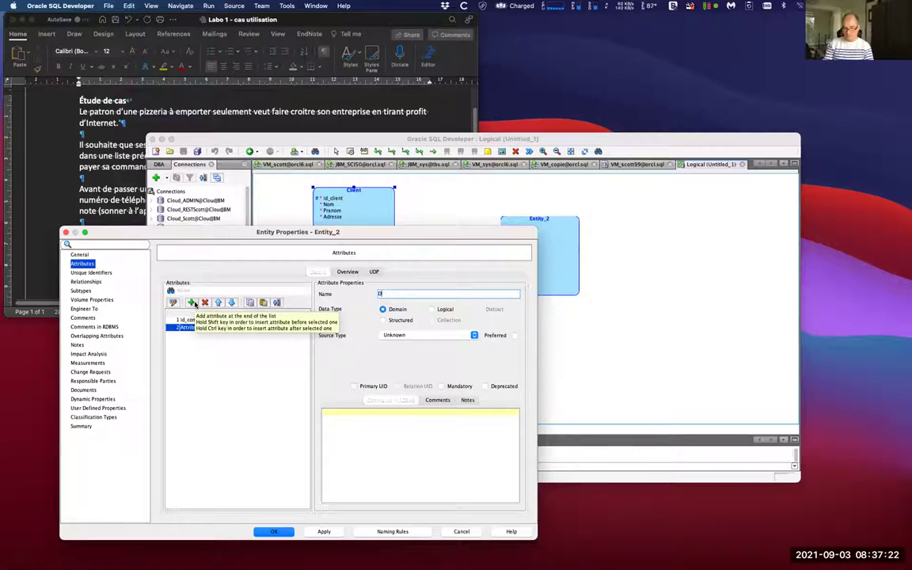
pyautogui.write('ate_cree')
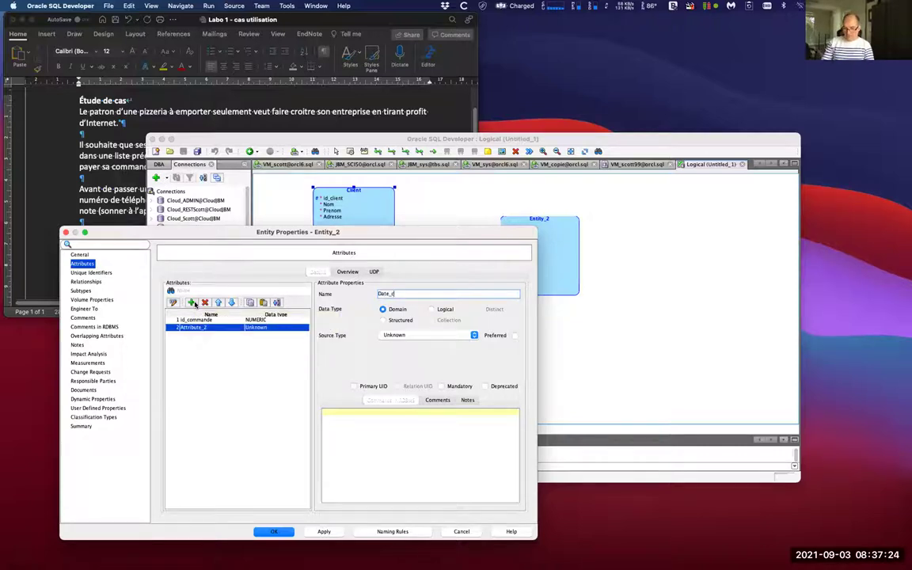
pyautogui.click(430, 309)
pyautogui.click(424, 335)
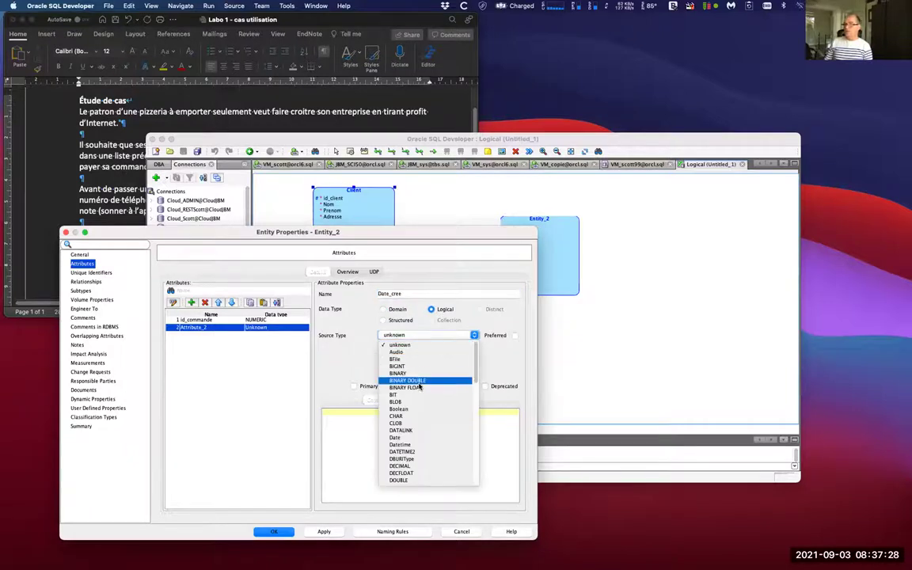
pyautogui.scroll(-1, 415, 408)
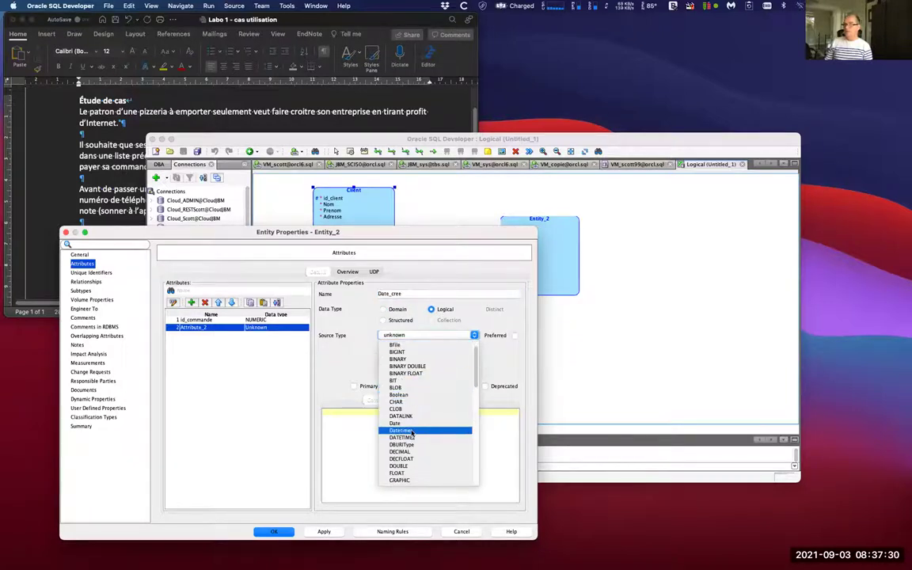
pyautogui.click(412, 431)
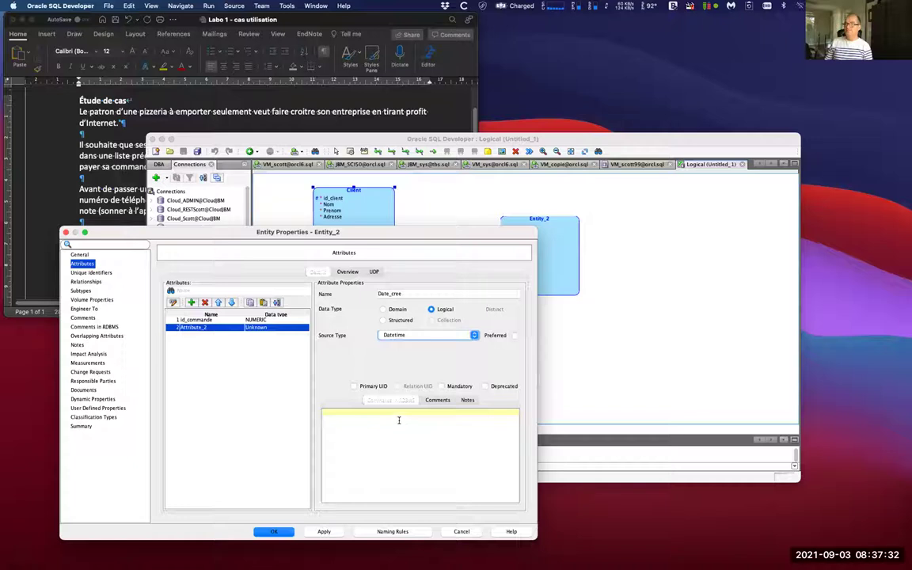
pyautogui.click(459, 387)
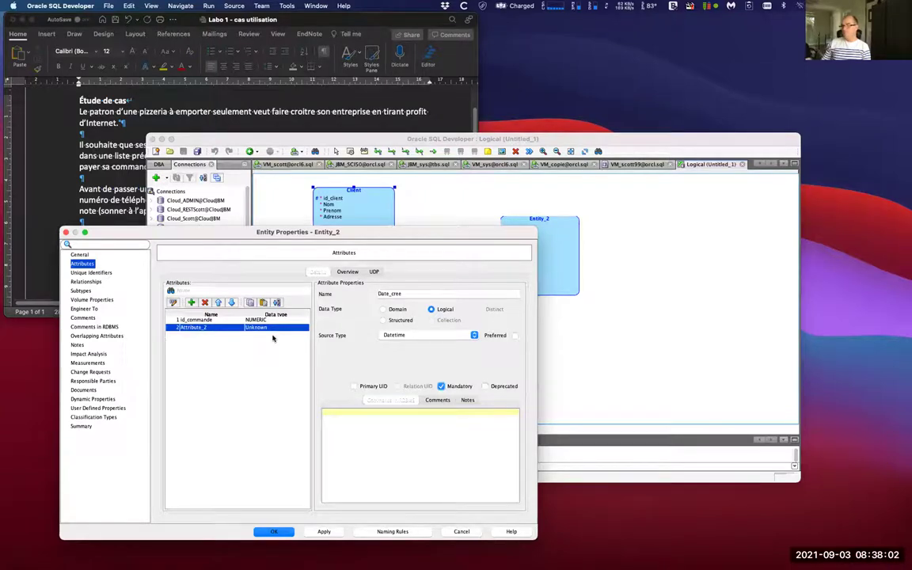
pyautogui.click(273, 532)
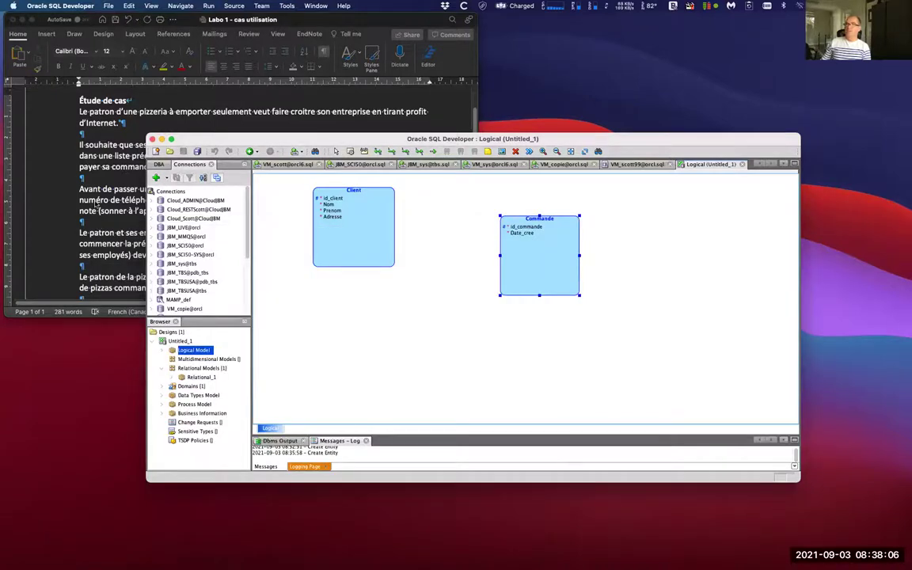
# Check the case study in Word for the next entity, then create it in SQL Developer's logical diagram as Produit_A_Vendre
pyautogui.click(125, 180)
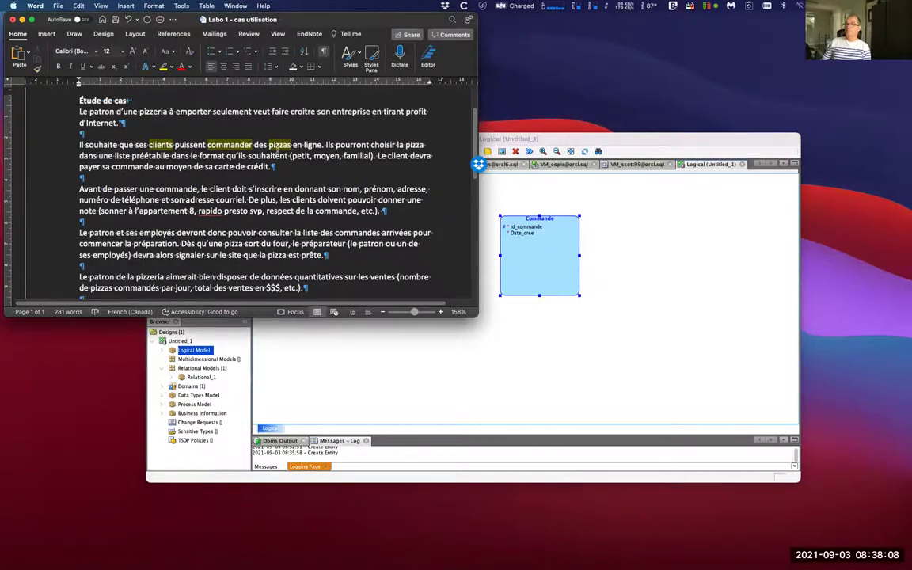
pyautogui.click(364, 348)
pyautogui.click(401, 381)
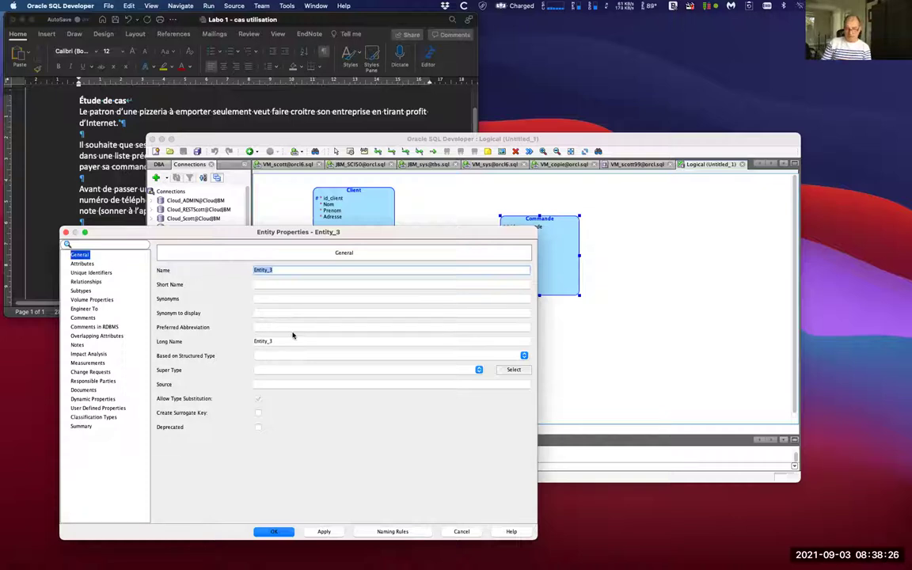
pyautogui.write('Produit_A_Vendre')
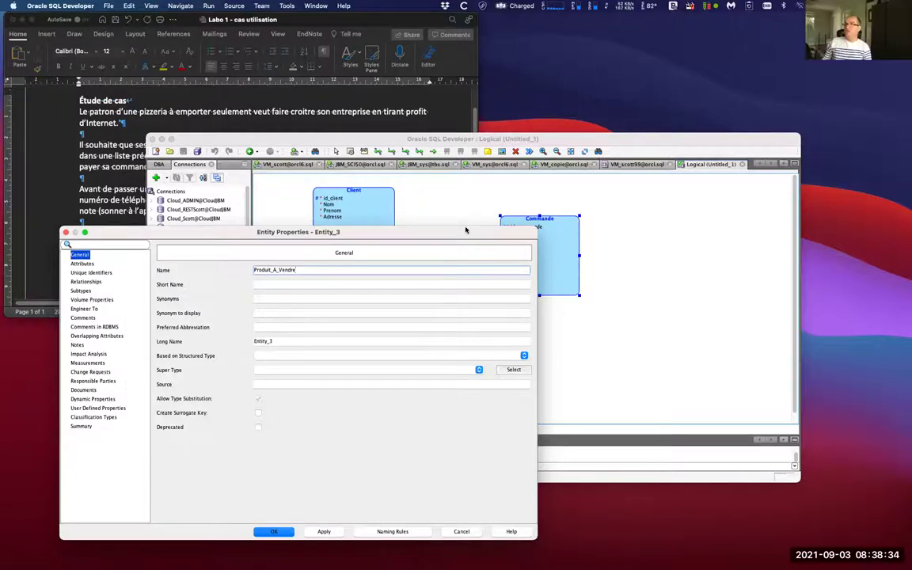
pyautogui.moveTo(398, 235); pyautogui.dragTo(392, 287)
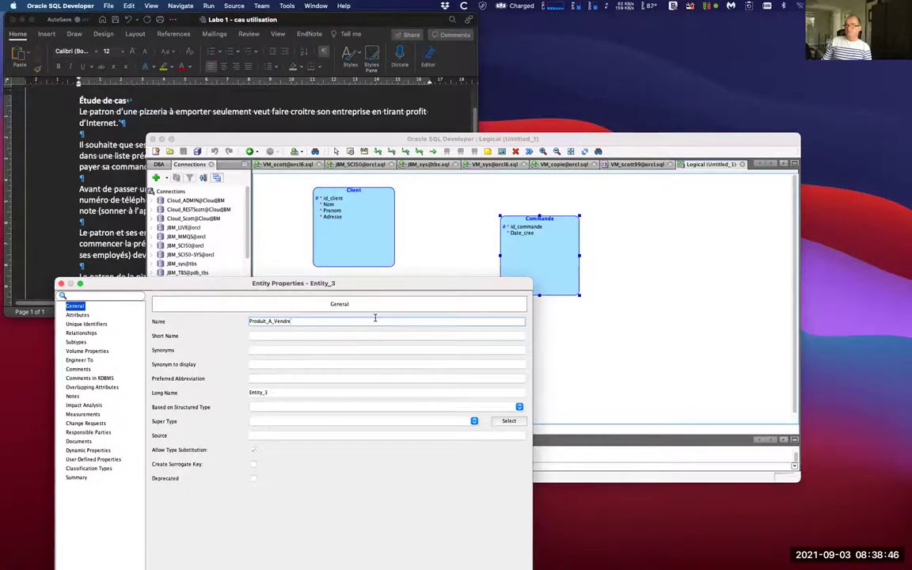
pyautogui.moveTo(350, 282); pyautogui.dragTo(348, 203)
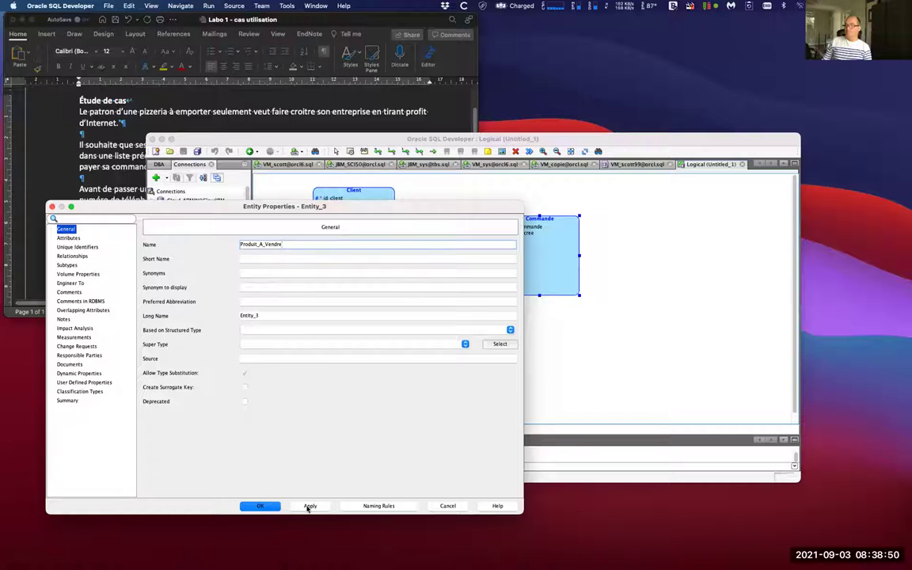
# Add the attribute id_produit to the Produit_A_Vendre entity with logical type NUMERIC as its primary UID
pyautogui.click(66, 239)
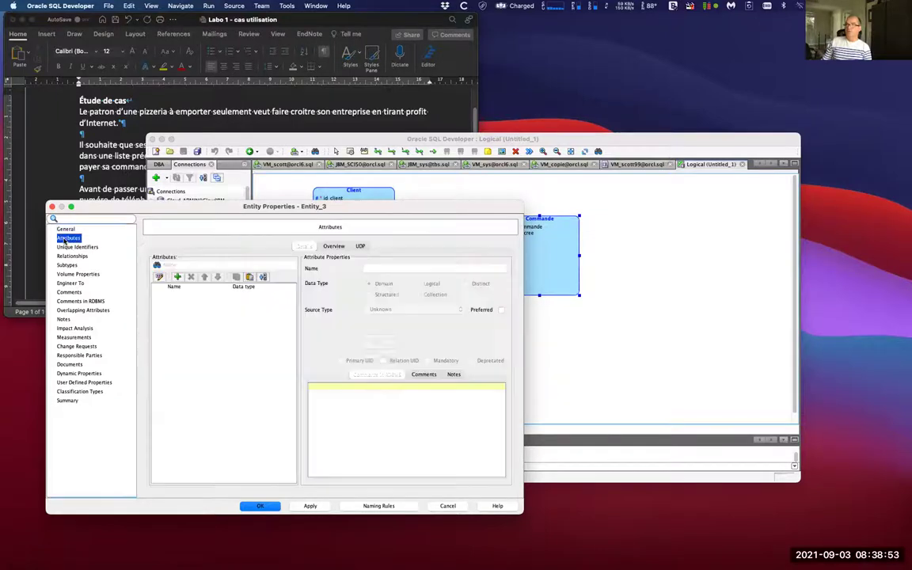
pyautogui.click(177, 278)
pyautogui.write('id_produit')
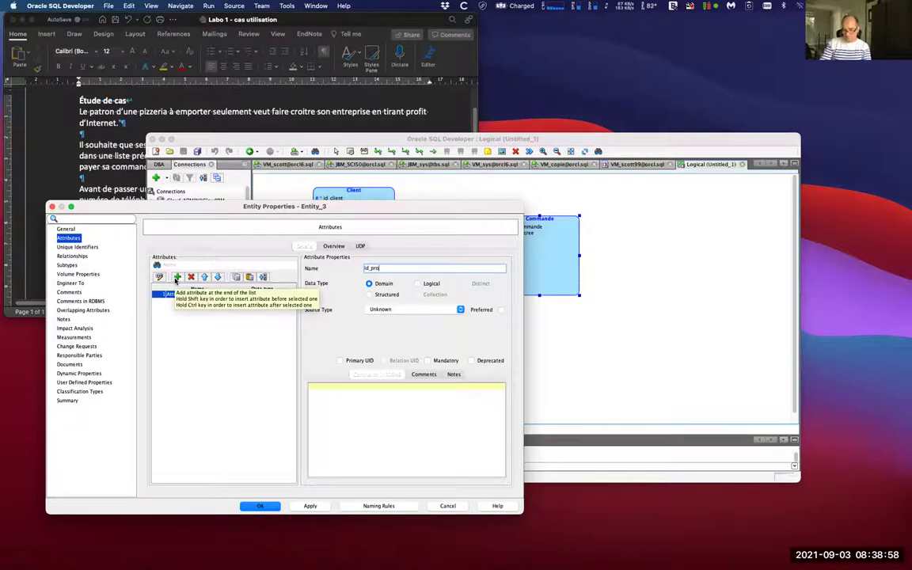
pyautogui.click(428, 284)
pyautogui.click(419, 309)
pyautogui.press('n')
pyautogui.scroll(-2, 400, 412)
pyautogui.click(386, 447)
pyautogui.click(354, 361)
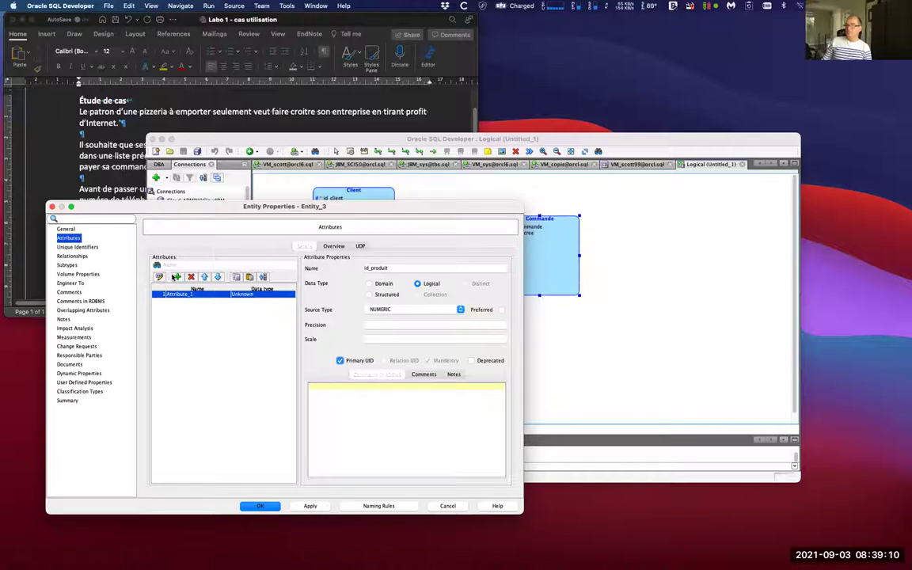
# Add a mandatory attribute Description to Produit_A_Vendre with logical type VARCHAR and size 200
pyautogui.click(177, 276)
pyautogui.write('Description')
pyautogui.click(426, 284)
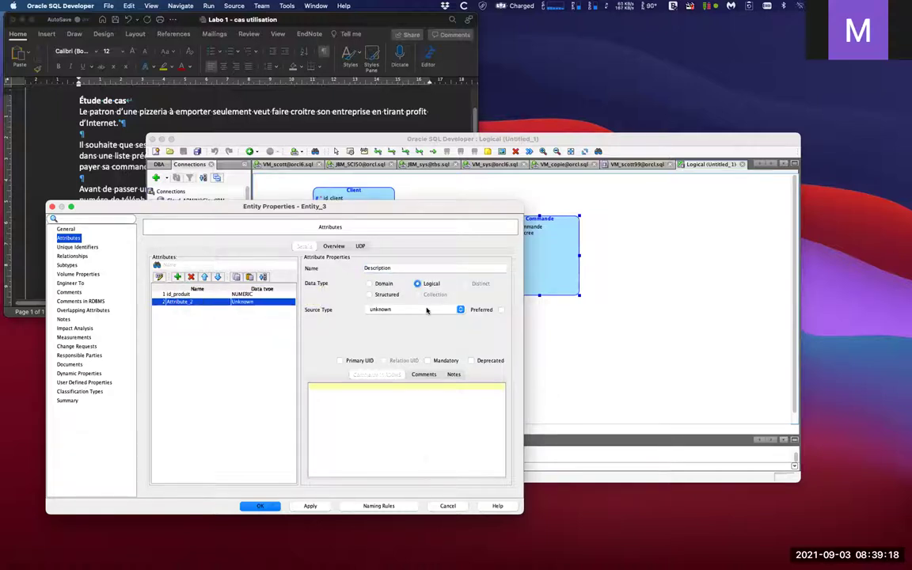
pyautogui.click(427, 309)
pyautogui.scroll(-5, 408, 385)
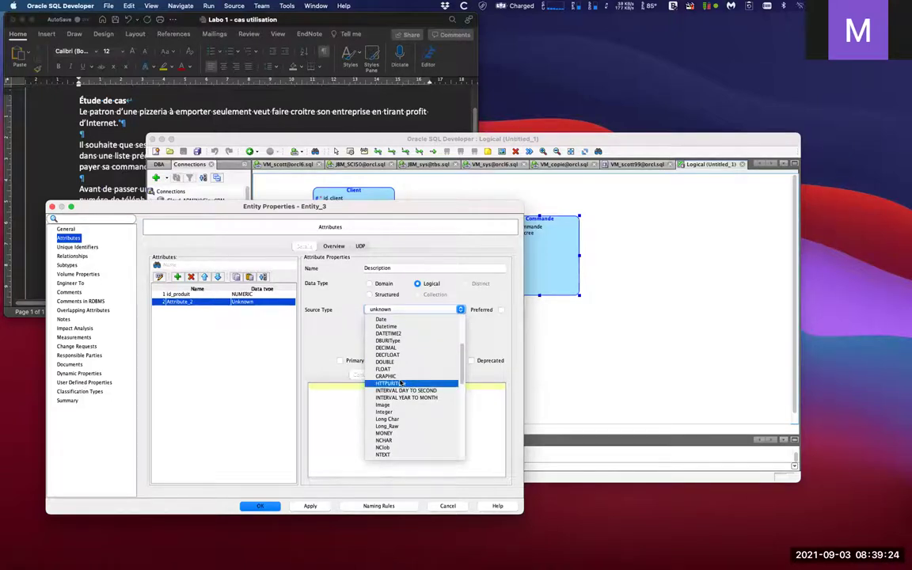
pyautogui.scroll(-5, 402, 382)
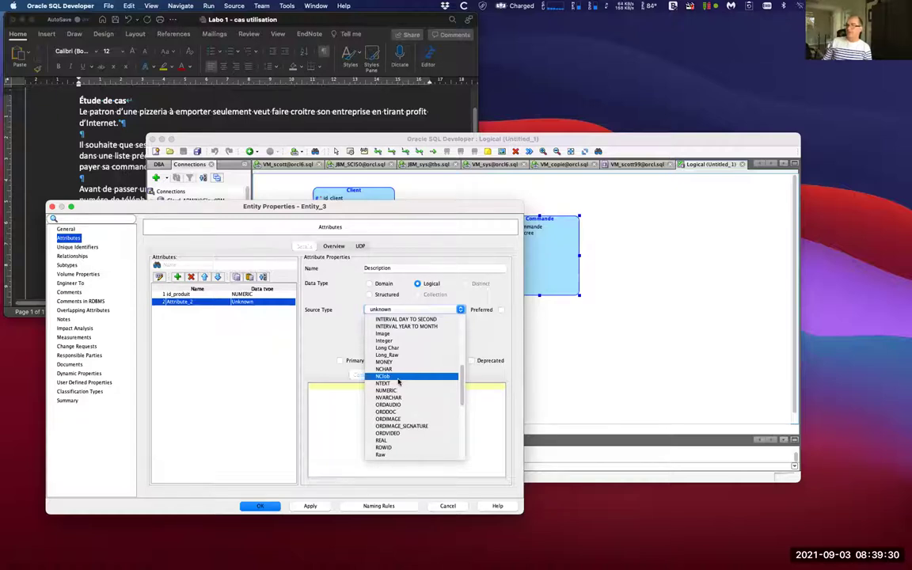
pyautogui.scroll(-10, 400, 396)
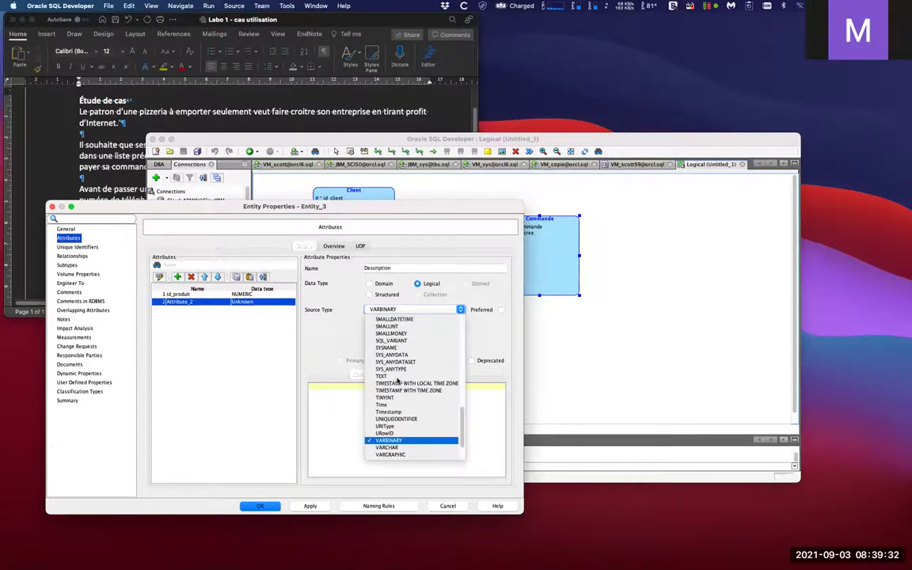
pyautogui.click(403, 440)
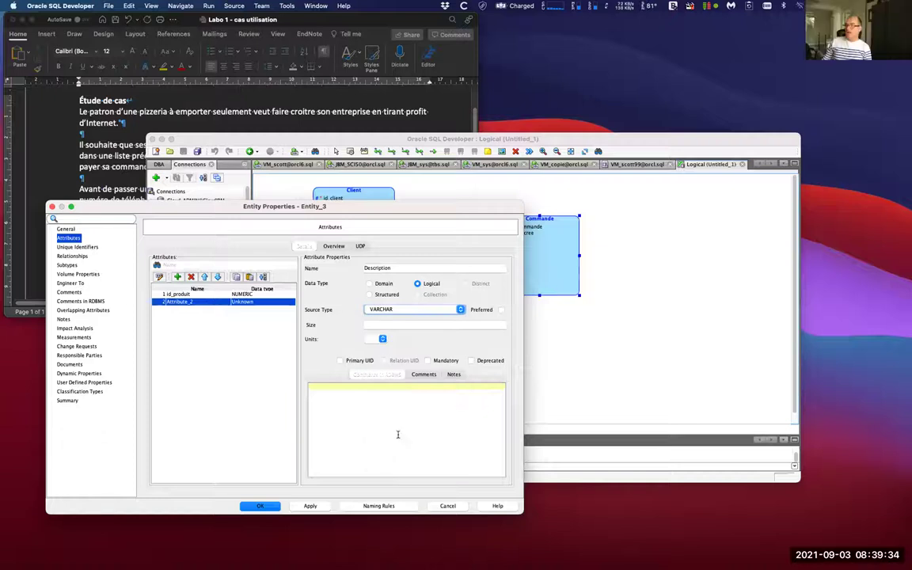
pyautogui.click(420, 327)
pyautogui.write('200')
pyautogui.click(427, 361)
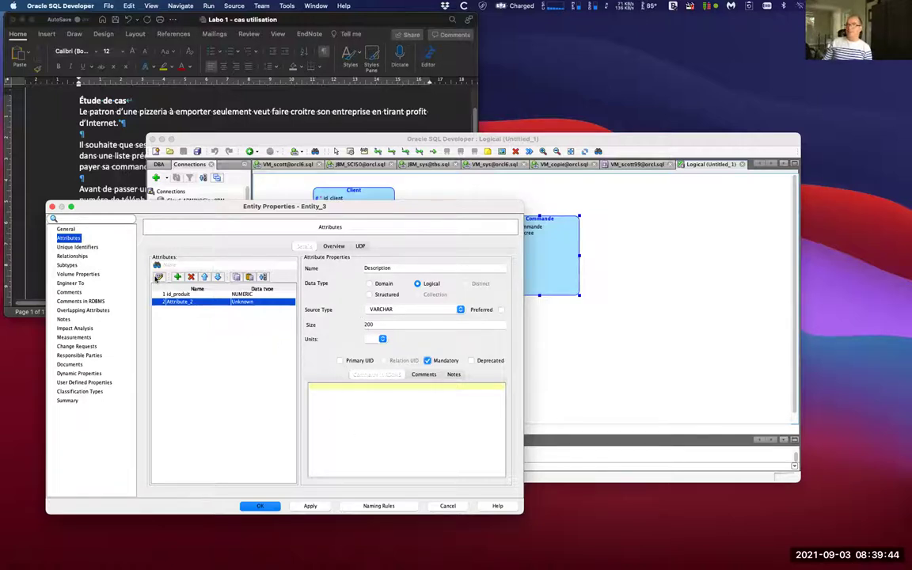
# Add an optional attribute Prix with logical type NUMERIC and save the Produit_A_Vendre entity
pyautogui.click(177, 276)
pyautogui.write('Prix')
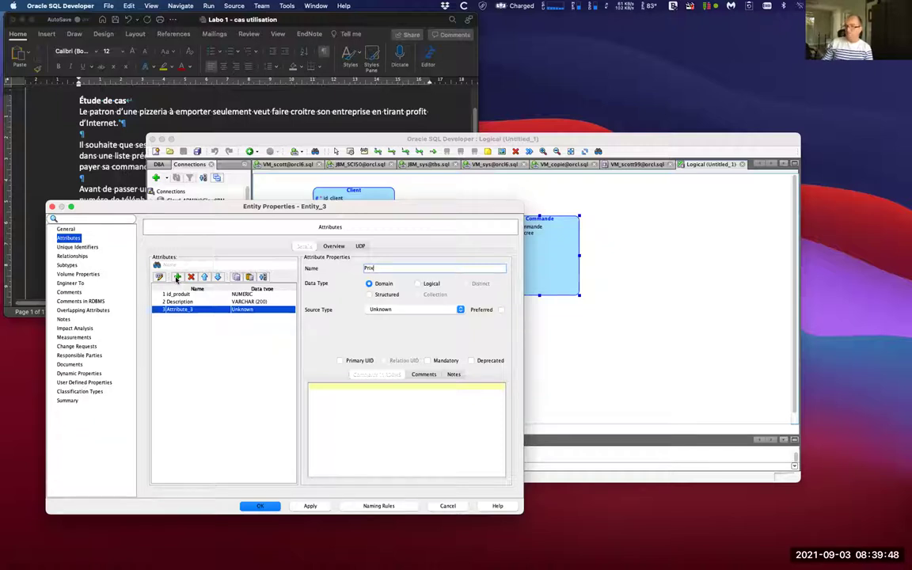
pyautogui.click(433, 284)
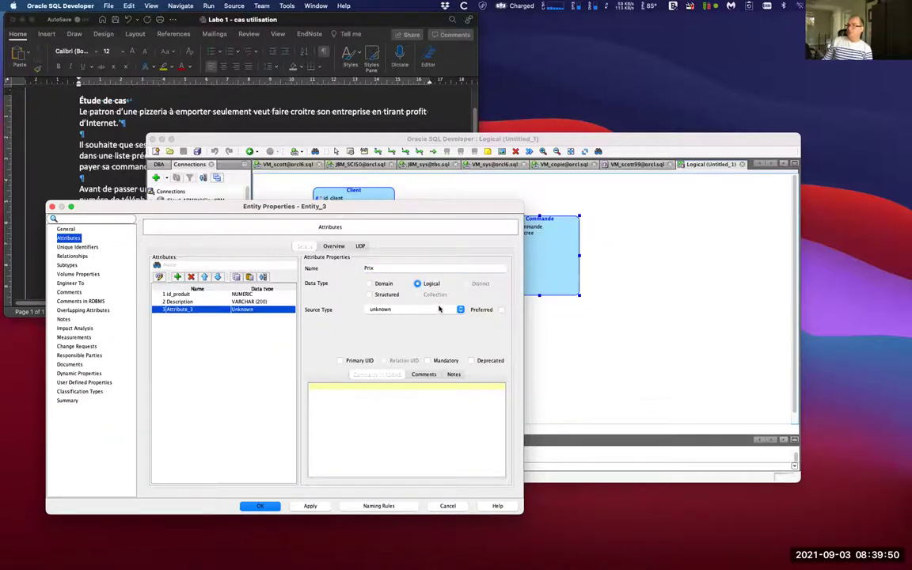
pyautogui.click(440, 310)
pyautogui.press('n')
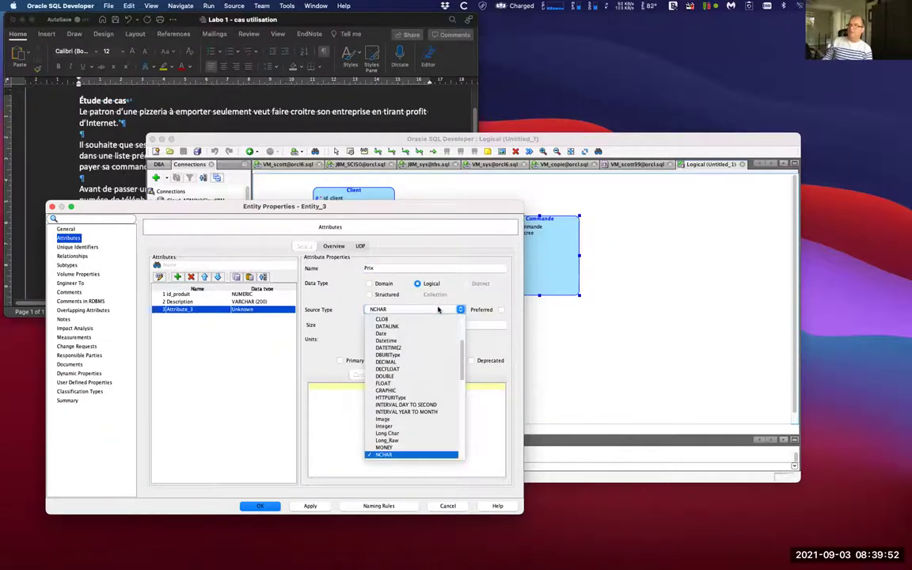
pyautogui.scroll(-3, 420, 408)
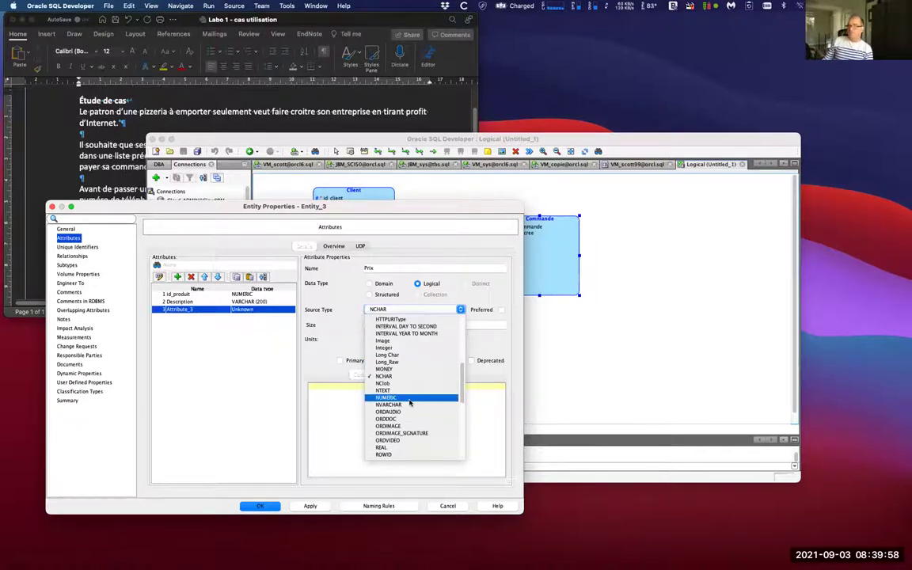
pyautogui.click(409, 397)
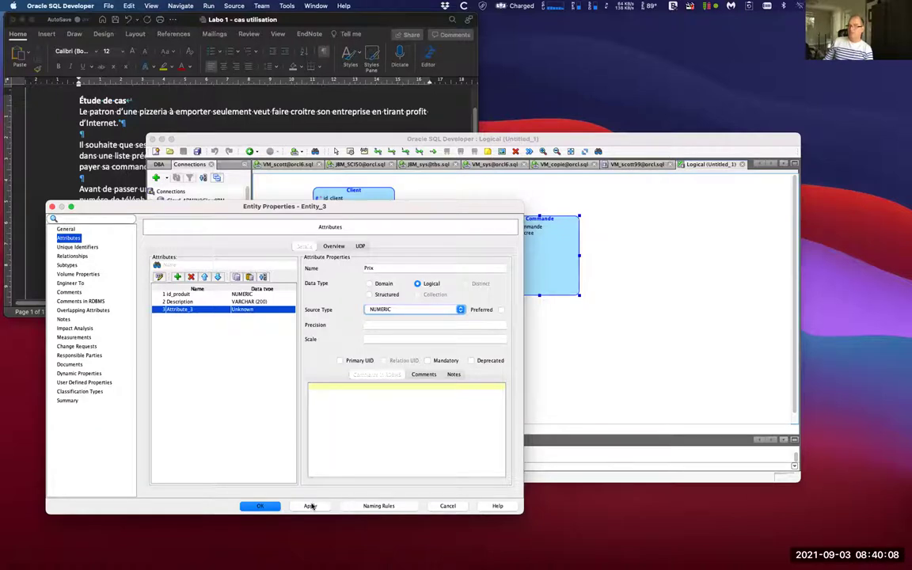
pyautogui.click(260, 506)
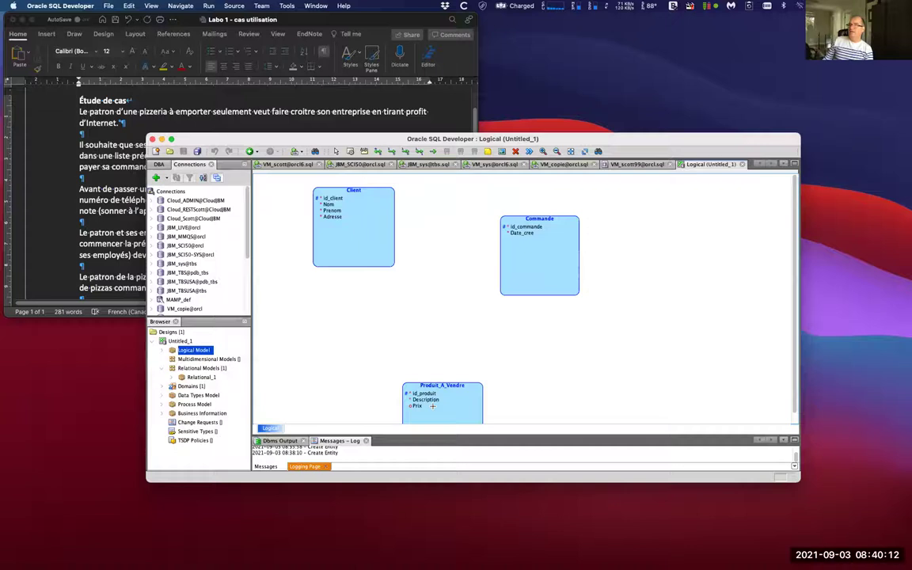
# Enlarge the diagram area and arrange the entities with Commande to the right of Client and Produit_A_Vendre below, between the two
pyautogui.moveTo(433, 405); pyautogui.dragTo(382, 360)
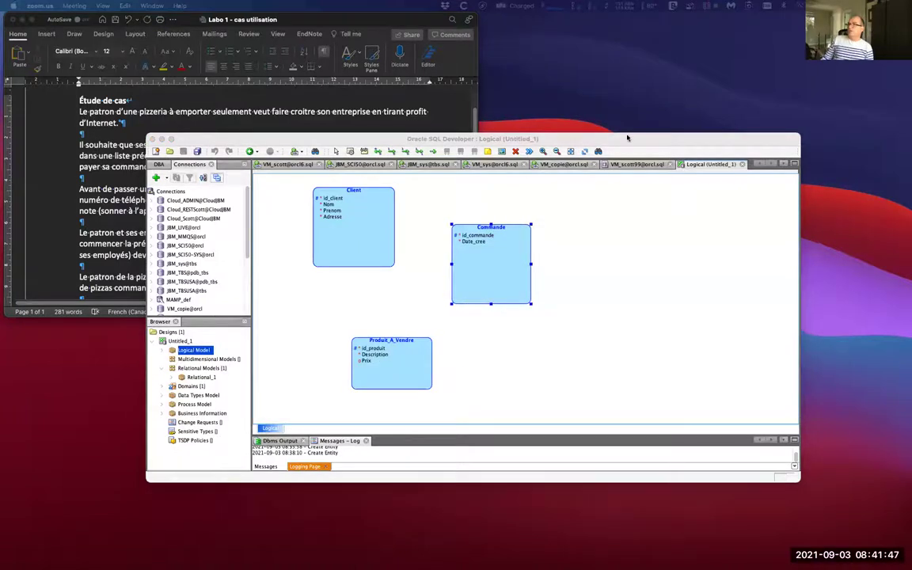
pyautogui.moveTo(604, 137); pyautogui.dragTo(519, 85)
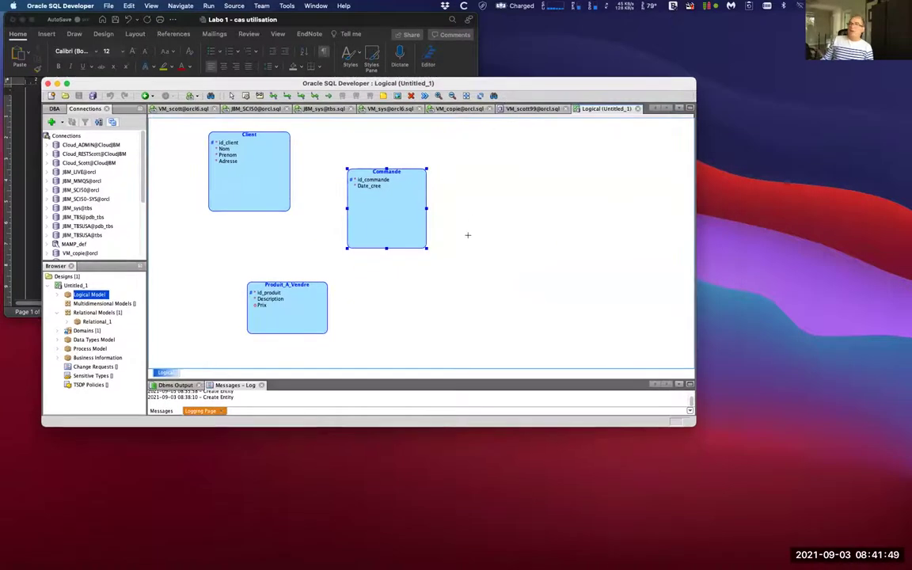
pyautogui.moveTo(695, 426); pyautogui.dragTo(686, 488)
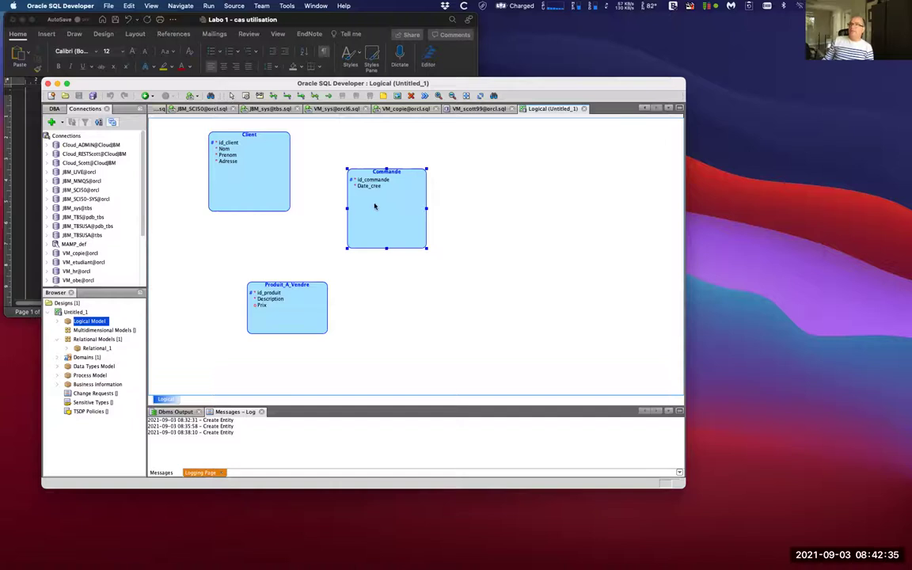
pyautogui.moveTo(384, 215); pyautogui.dragTo(434, 190)
pyautogui.moveTo(295, 306); pyautogui.dragTo(342, 321)
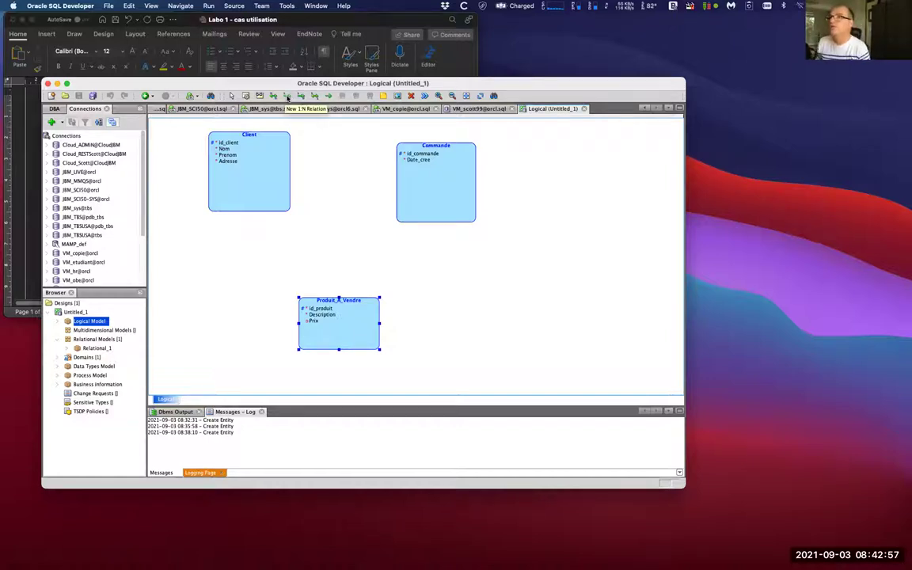
# Create a 1:N relation from Client to Commande and name it Client_commande
pyautogui.click(288, 96)
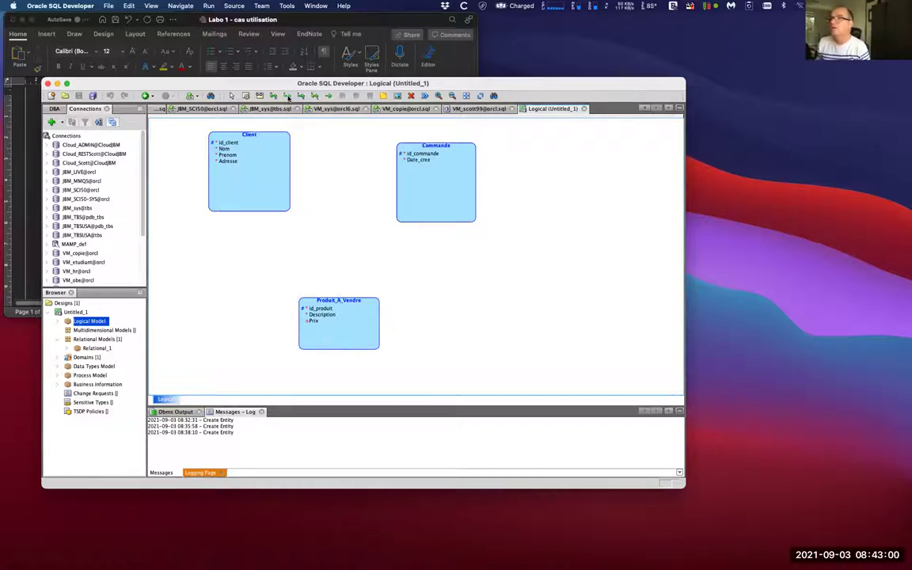
pyautogui.click(269, 173)
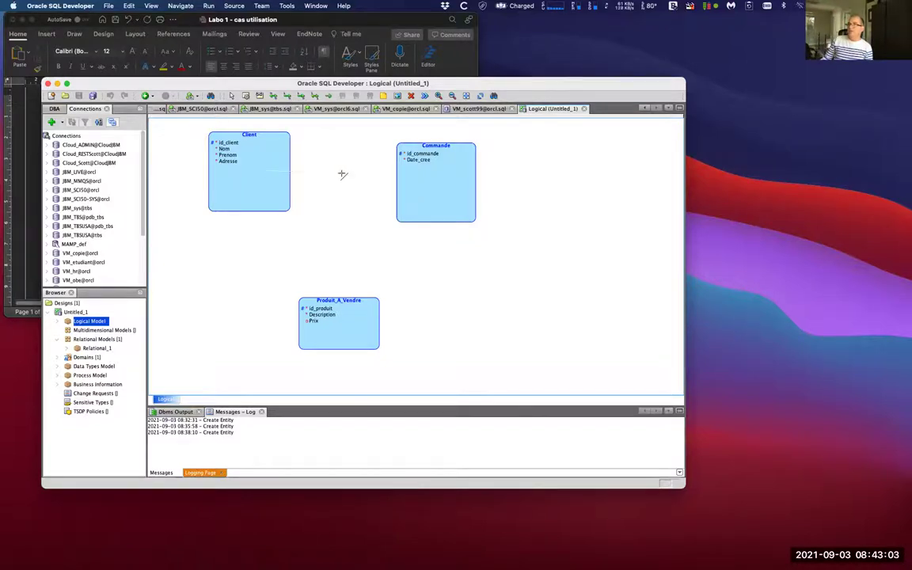
pyautogui.click(420, 174)
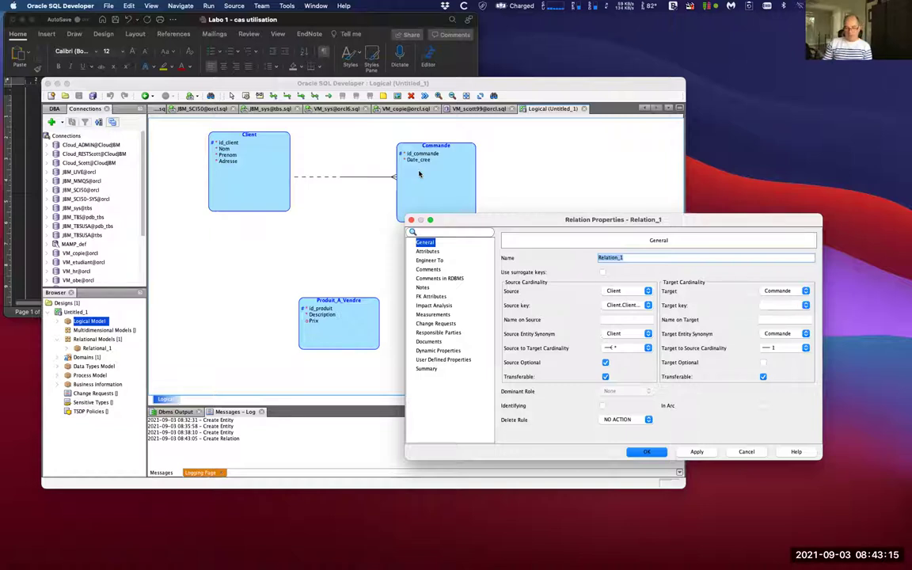
pyautogui.write('Cli')
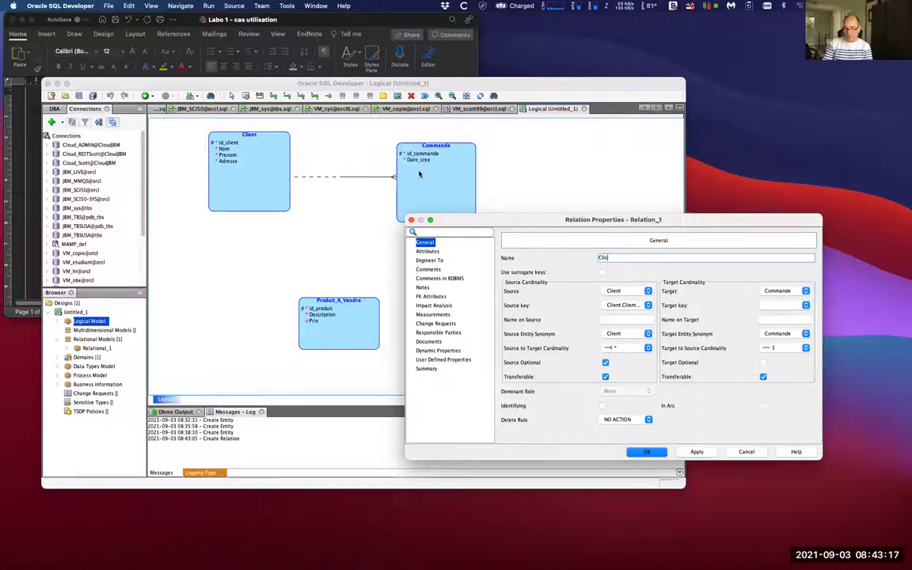
pyautogui.write('e')
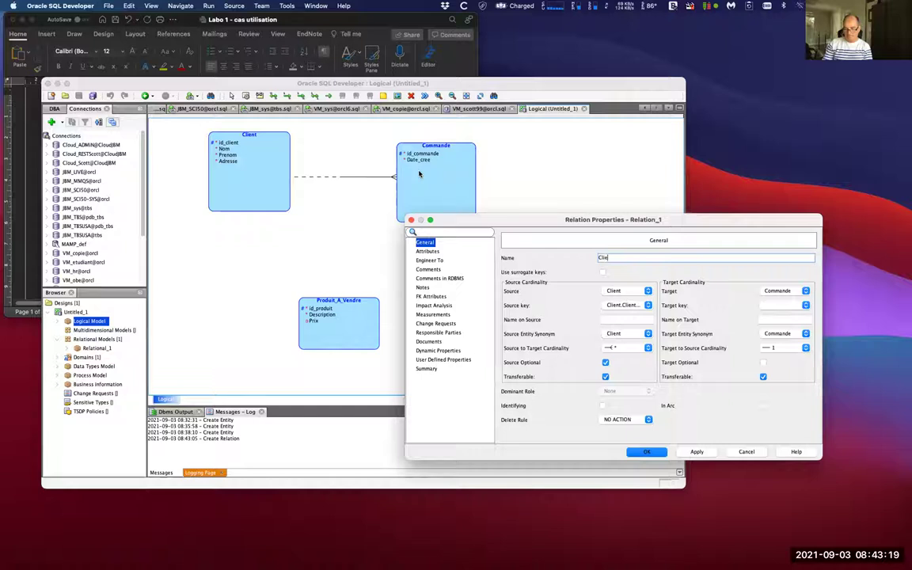
pyautogui.write('nt_commande')
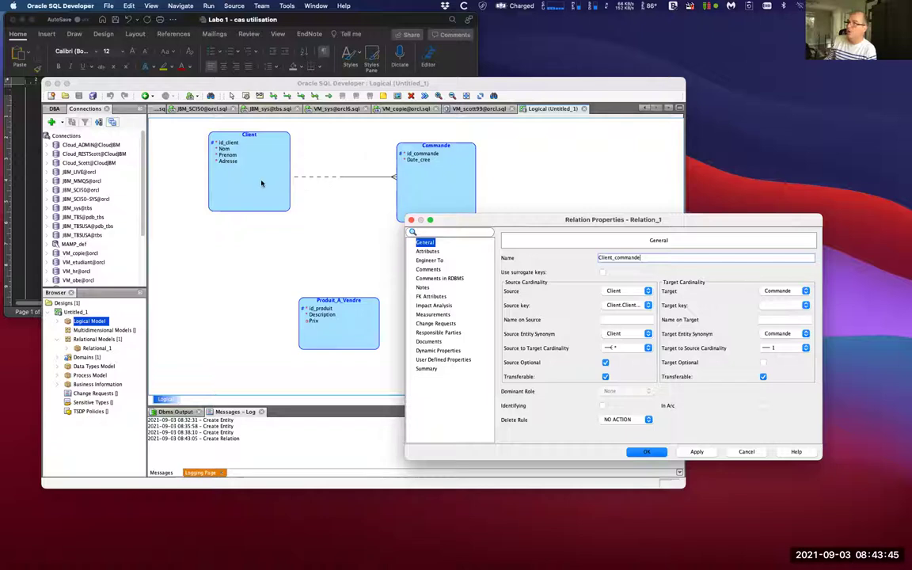
pyautogui.click(648, 452)
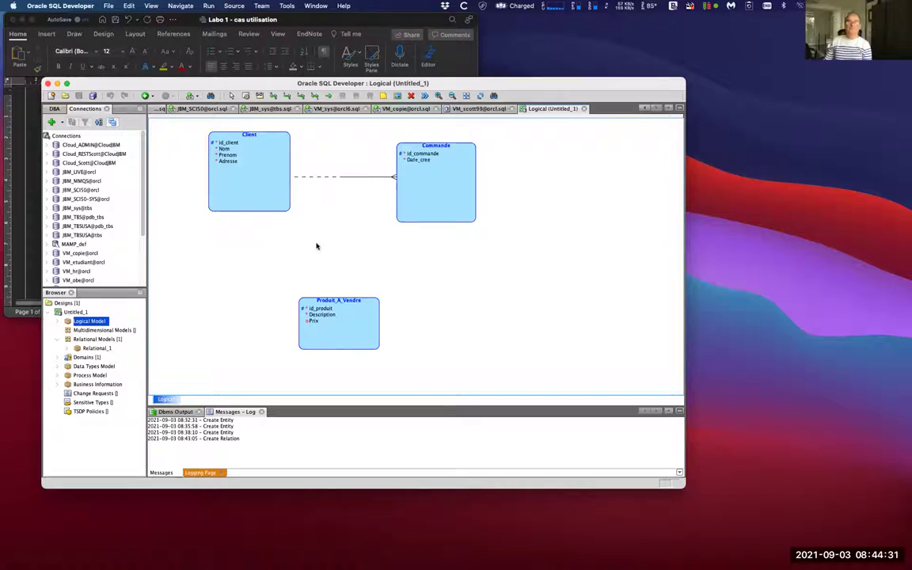
# Lower Client level with Commande and name the Client_commande relation "commander" on the source and "être assigné" on the target
pyautogui.moveTo(246, 194); pyautogui.dragTo(246, 204)
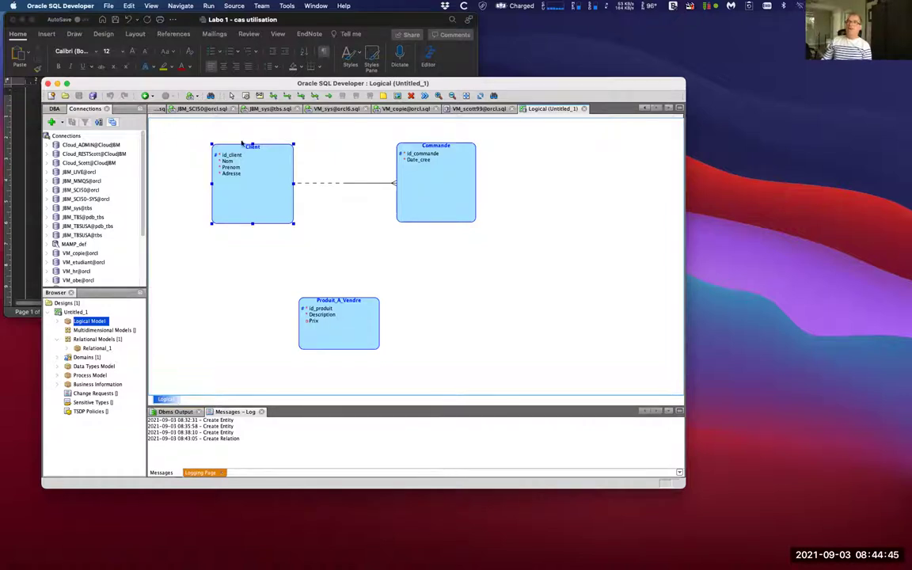
pyautogui.click(338, 185)
pyautogui.doubleClick(339, 186)
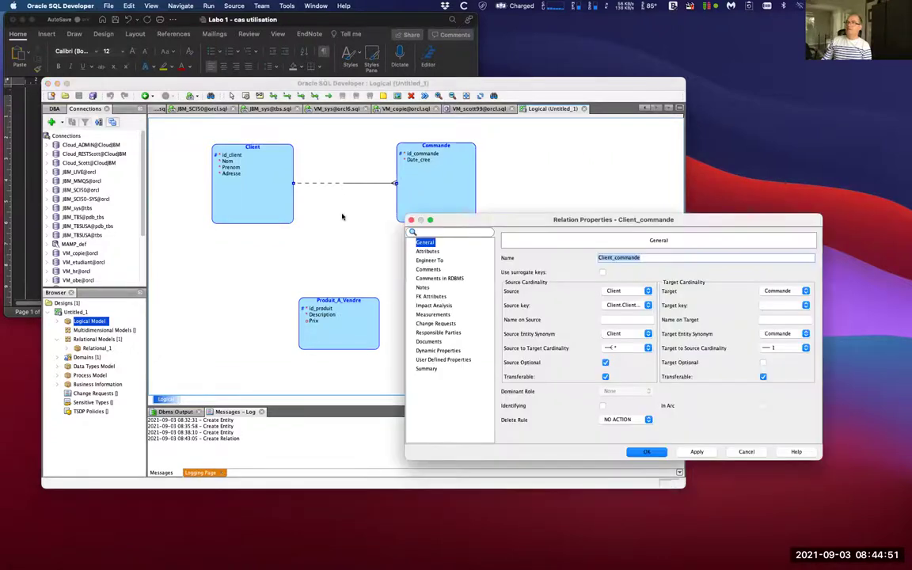
pyautogui.moveTo(479, 176); pyautogui.dragTo(428, 134)
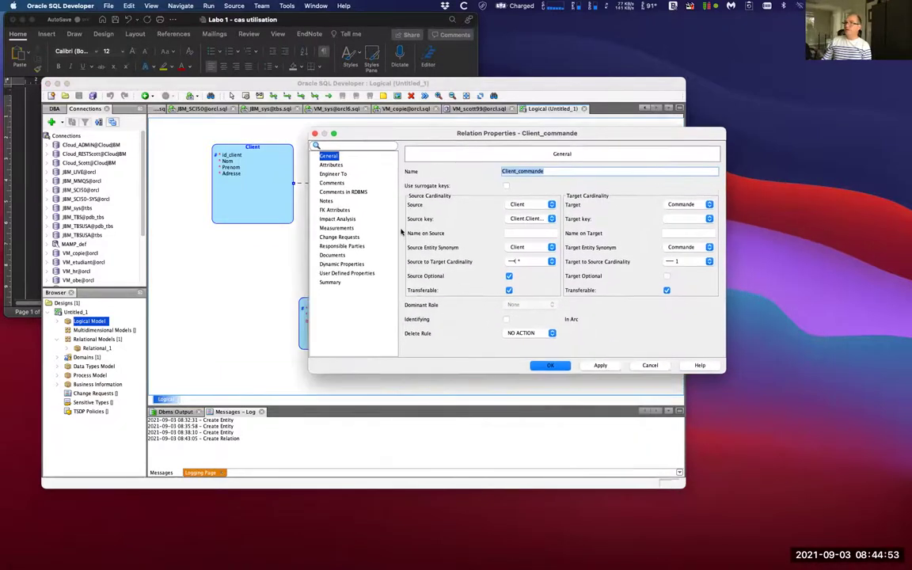
pyautogui.click(512, 234)
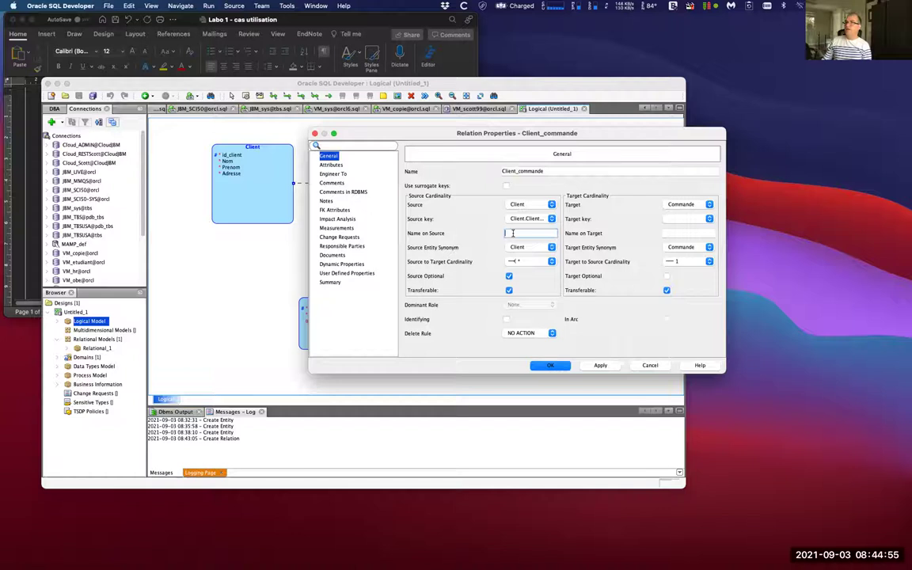
pyautogui.write('commander')
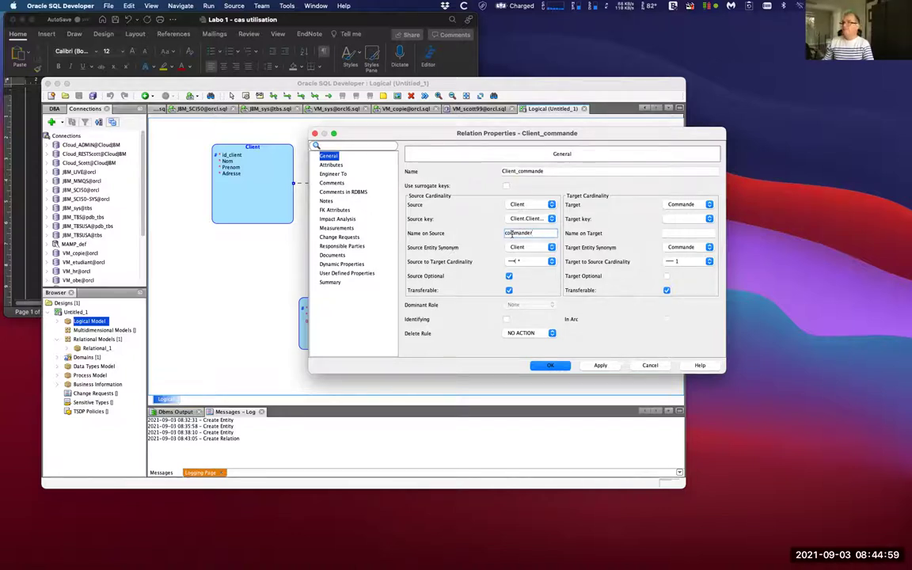
pyautogui.click(679, 233)
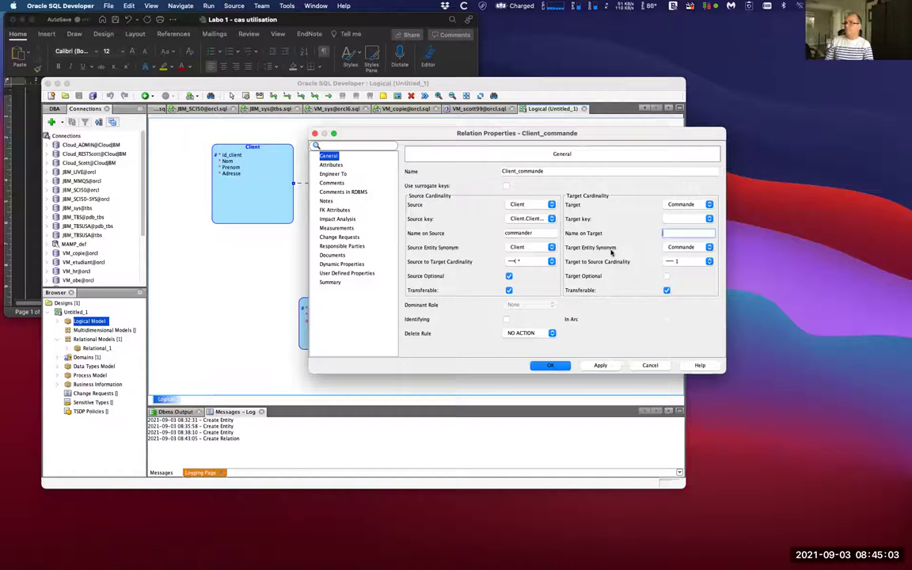
pyautogui.write('être ass')
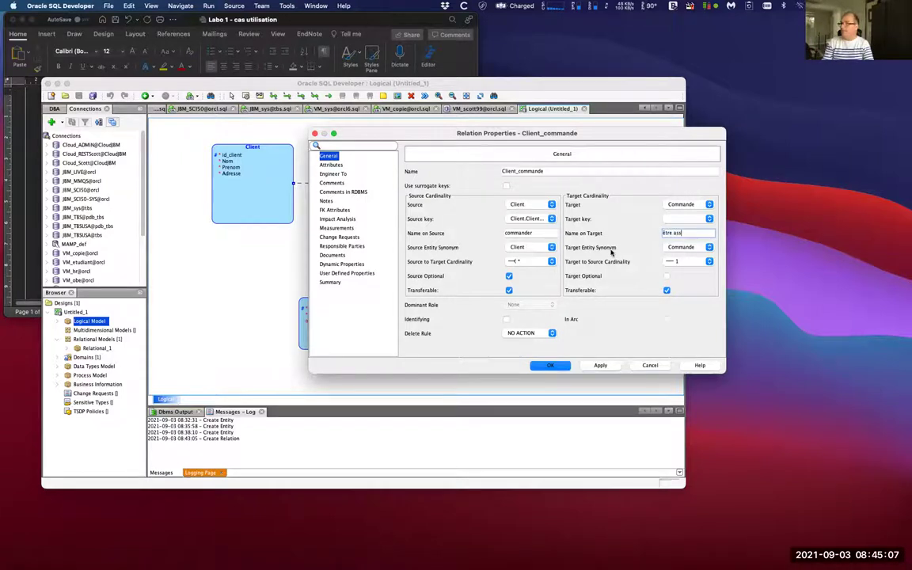
pyautogui.write('igné')
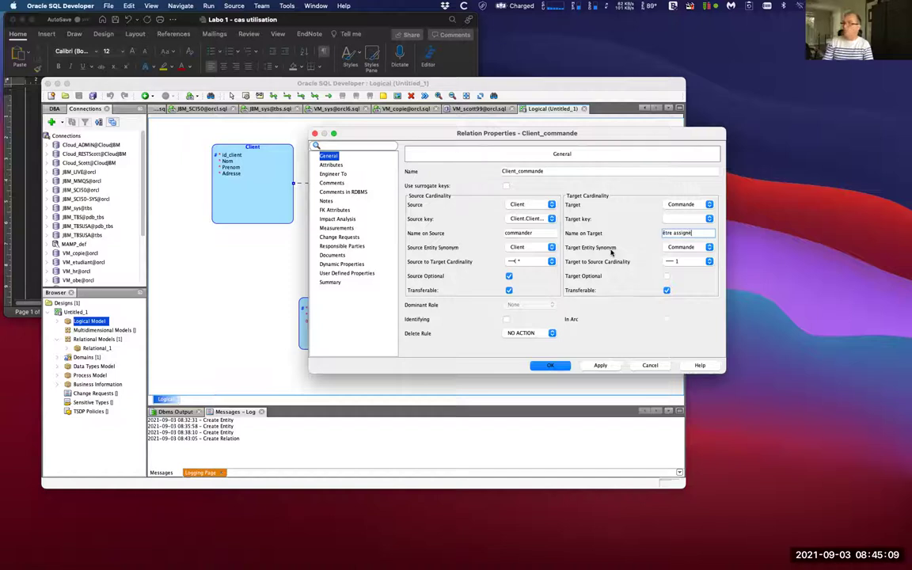
pyautogui.click(602, 366)
pyautogui.click(552, 367)
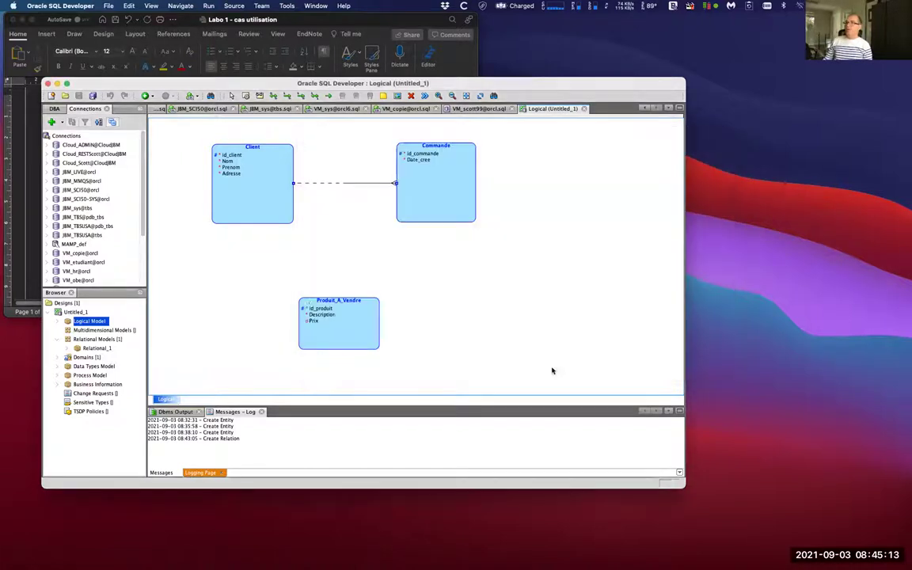
# Show the relation labels on the logical diagram
pyautogui.rightClick(215, 280)
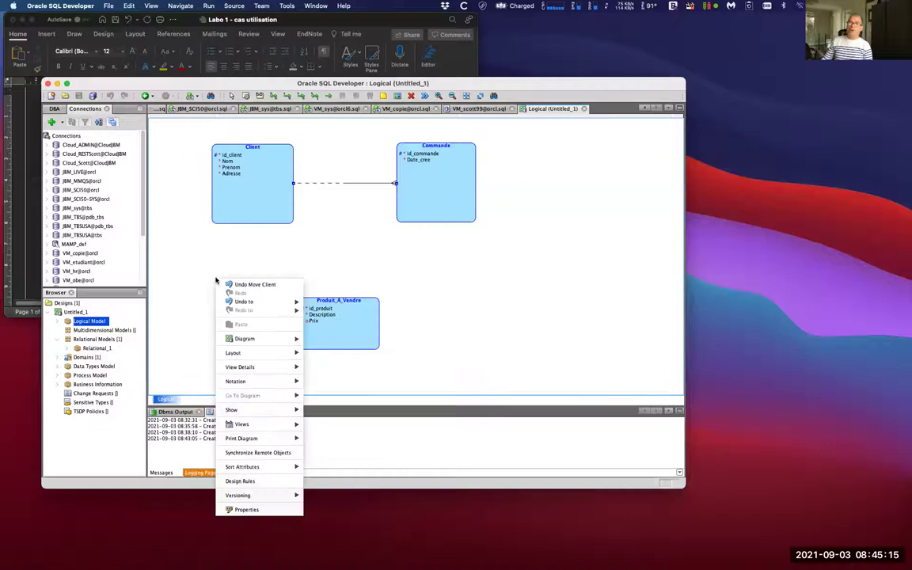
pyautogui.moveTo(246, 409)
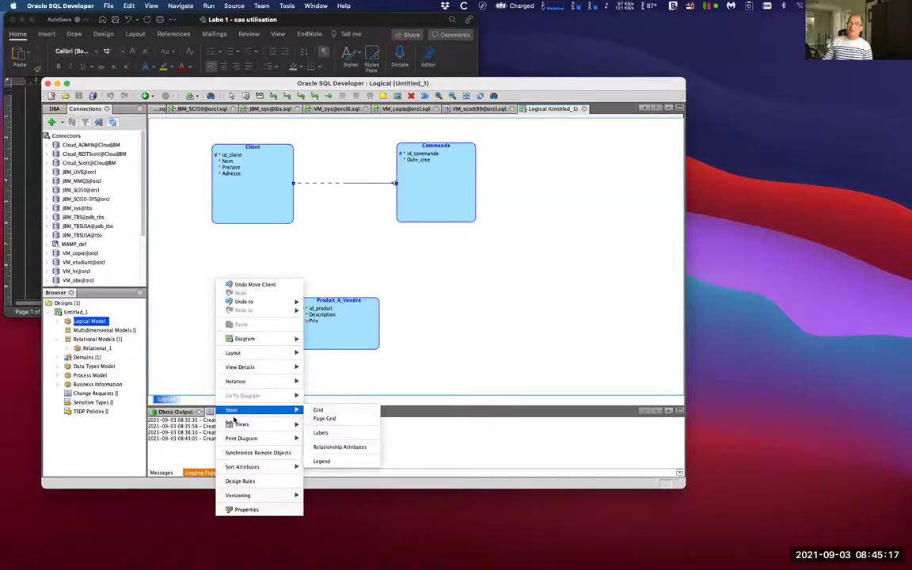
pyautogui.click(349, 432)
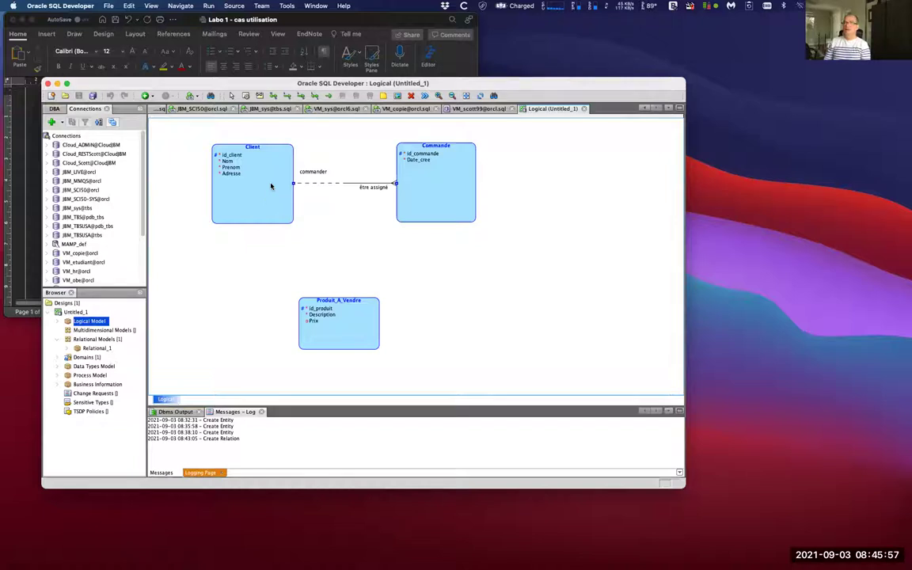
# Place Produit_A_Vendre directly below Commande, enlarge it slightly, and create a 1:N relation from Commande to Produit_A_Vendre named comm_produit
pyautogui.moveTo(354, 323); pyautogui.dragTo(482, 365)
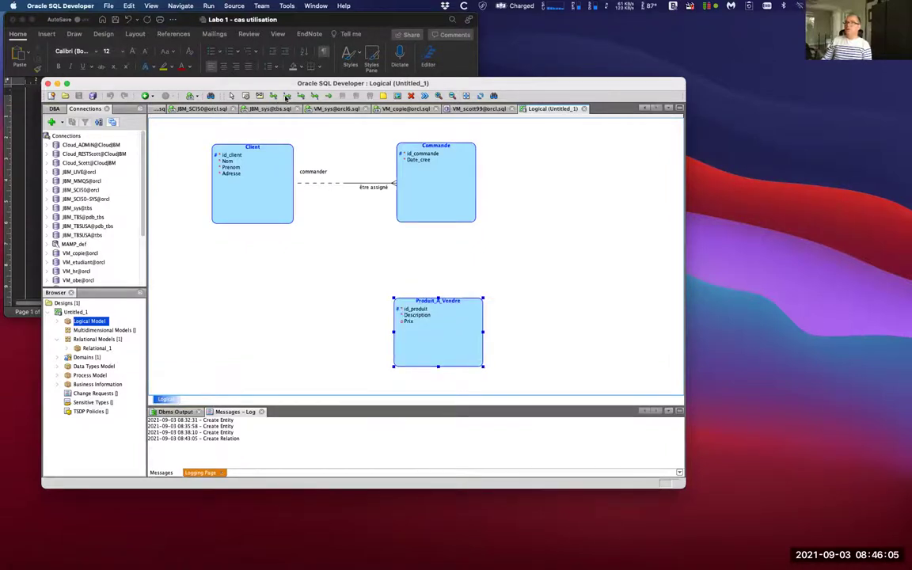
pyautogui.click(441, 324)
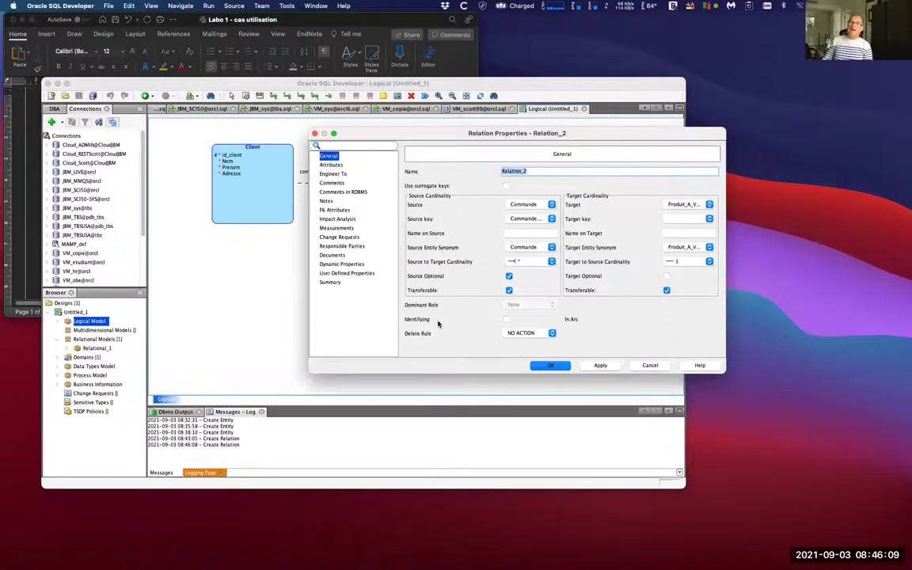
pyautogui.write('comm')
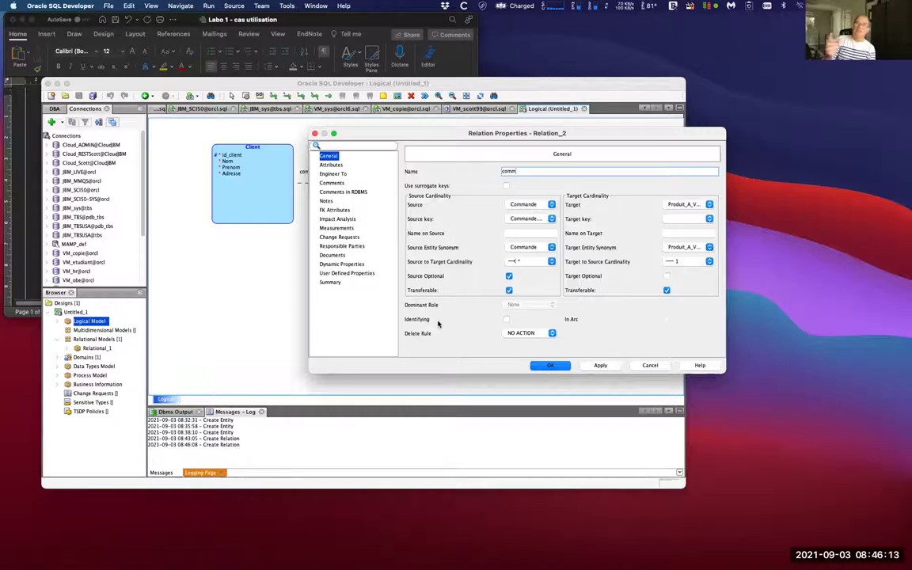
pyautogui.write('_produit')
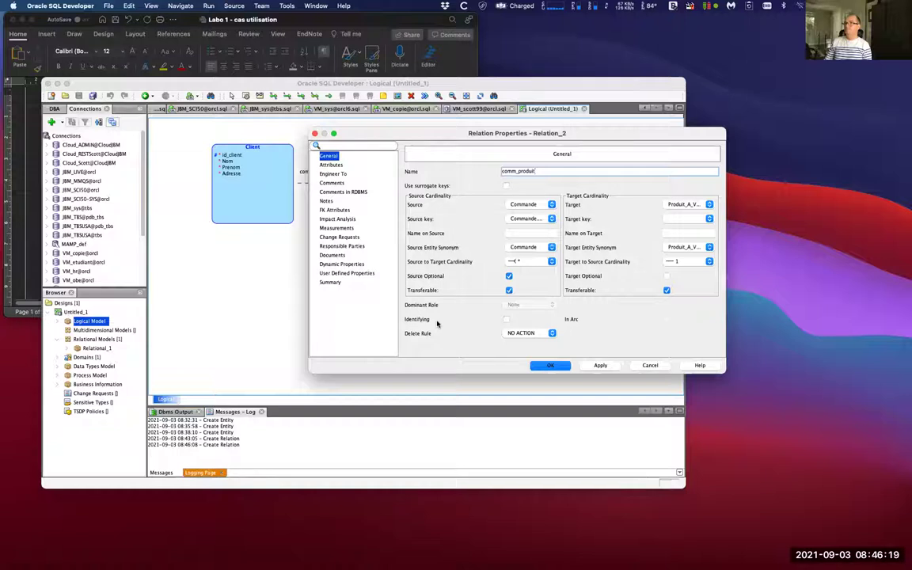
# Name the comm_produit relation "comprendre" on the source and "se retrouver" on the target, and save it
pyautogui.click(526, 231)
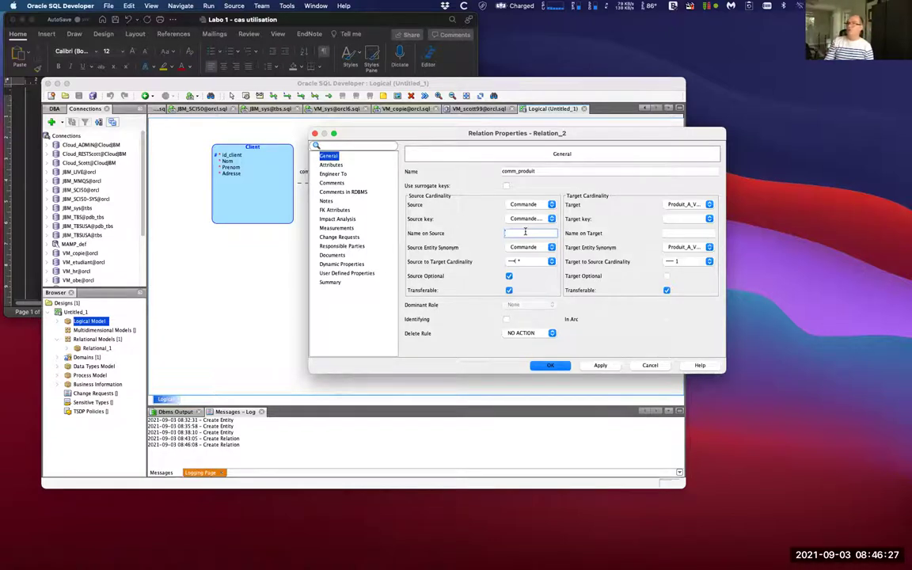
pyautogui.write('comprendre')
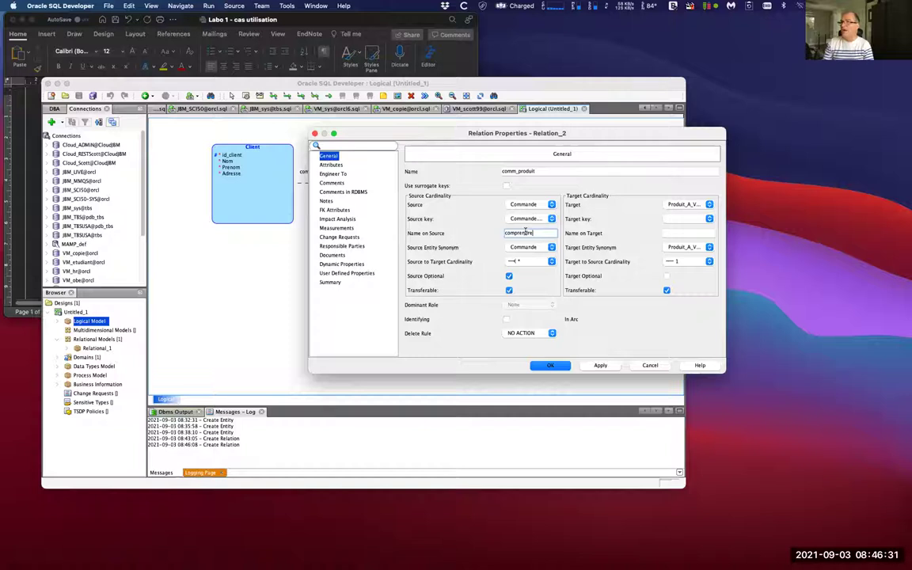
pyautogui.click(670, 232)
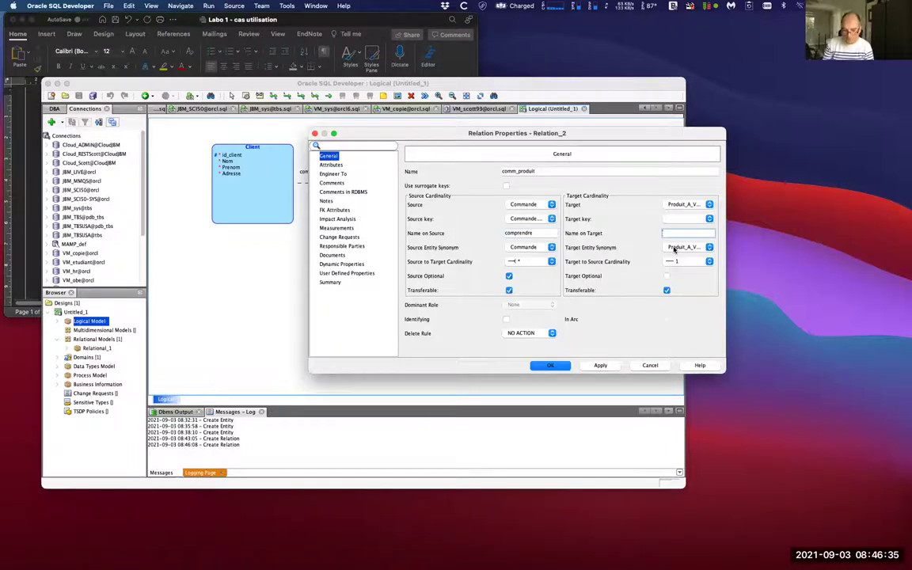
pyautogui.write('se retrouver')
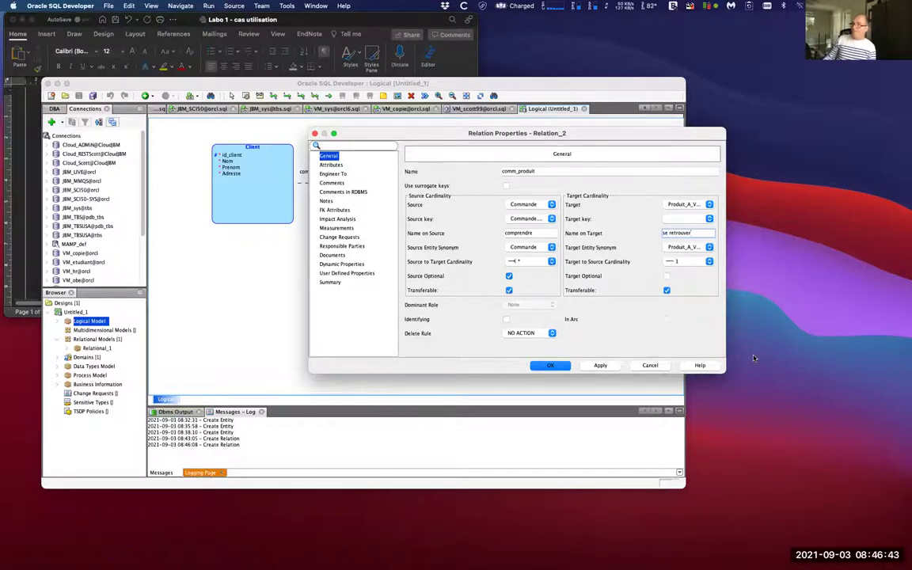
pyautogui.click(559, 367)
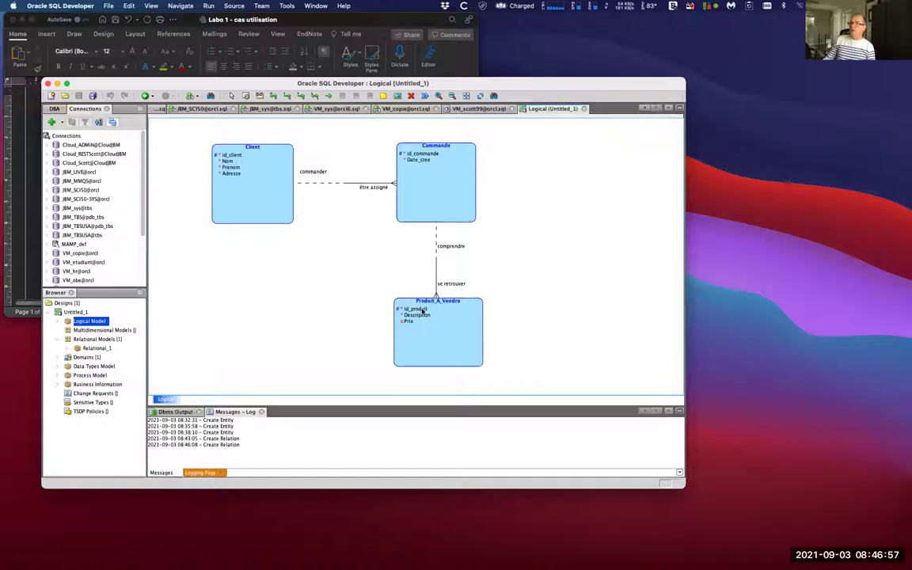
# Make the comm_produit relation mandatory on the source side and optional on the target side
pyautogui.doubleClick(437, 267)
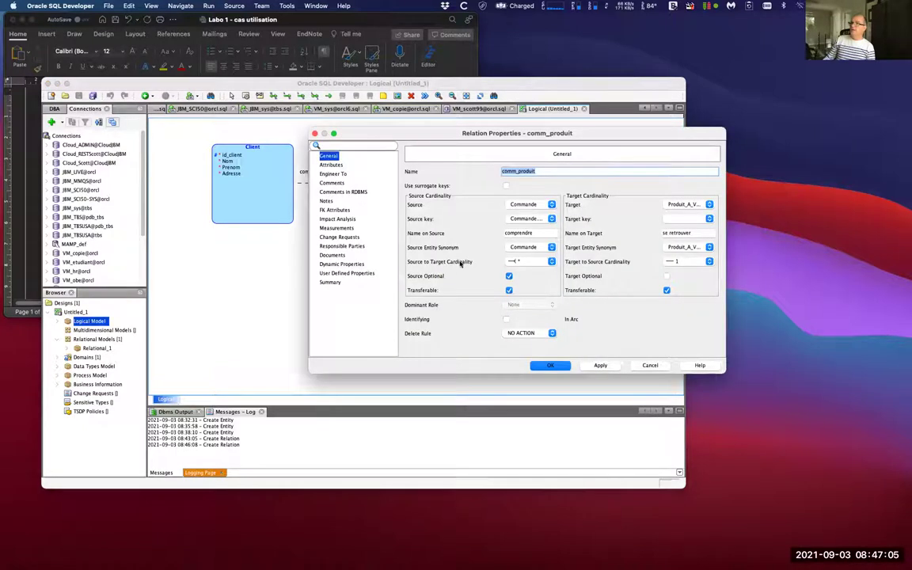
pyautogui.click(510, 276)
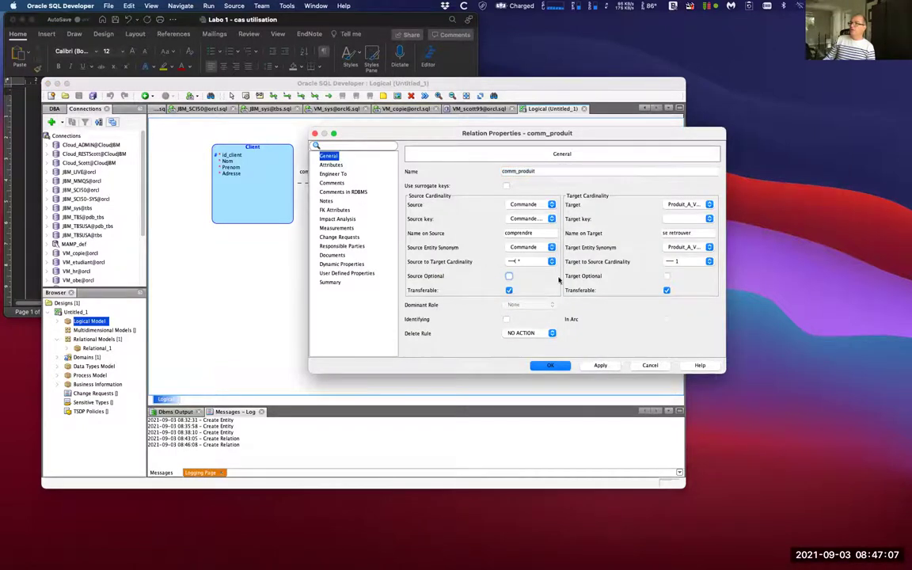
pyautogui.click(667, 277)
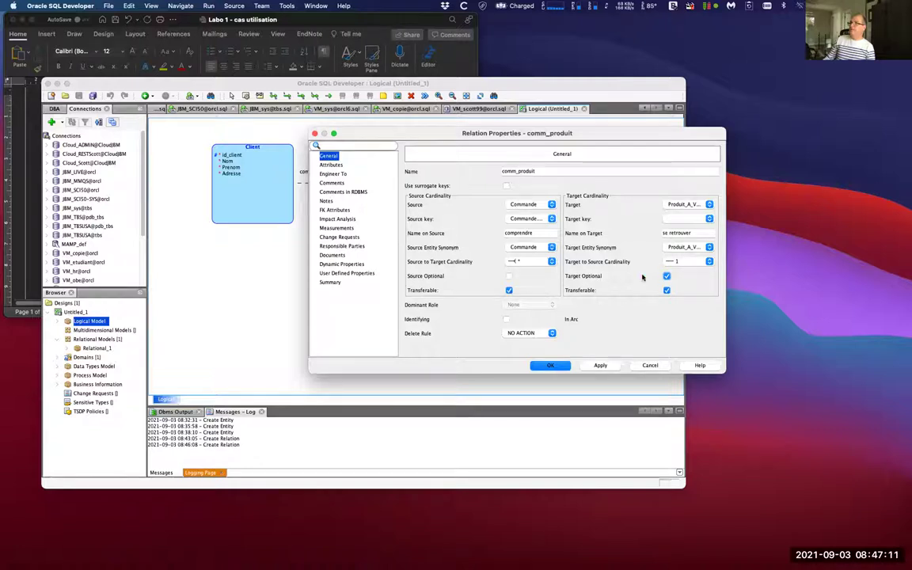
pyautogui.click(552, 365)
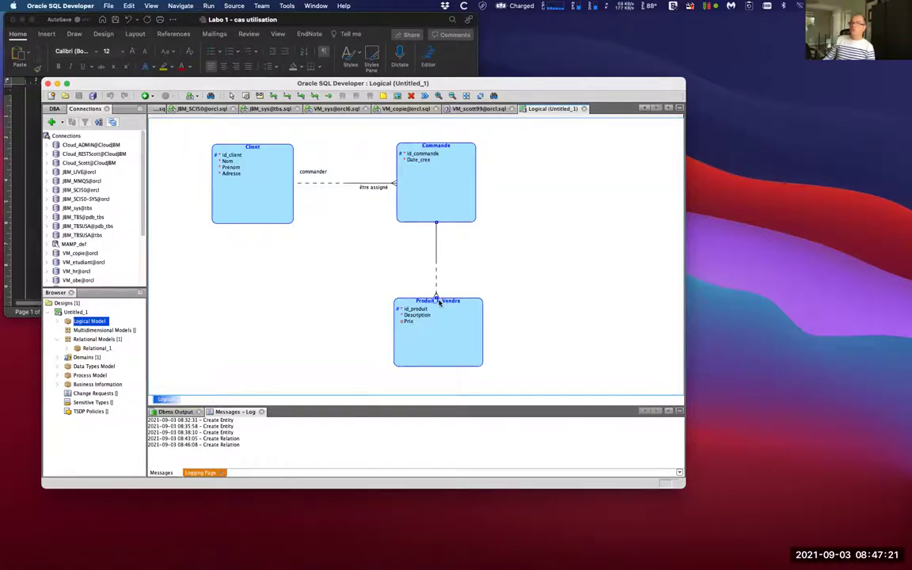
pyautogui.click(435, 253)
pyautogui.click(513, 267)
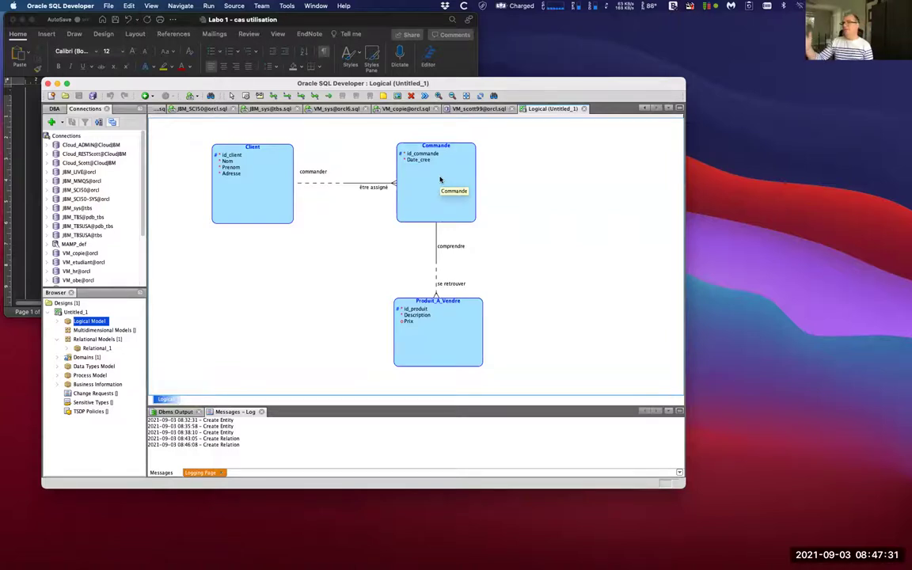
# Set the target-to-source cardinality of the comm_produit relation to many (*), making it many-to-many
pyautogui.doubleClick(436, 239)
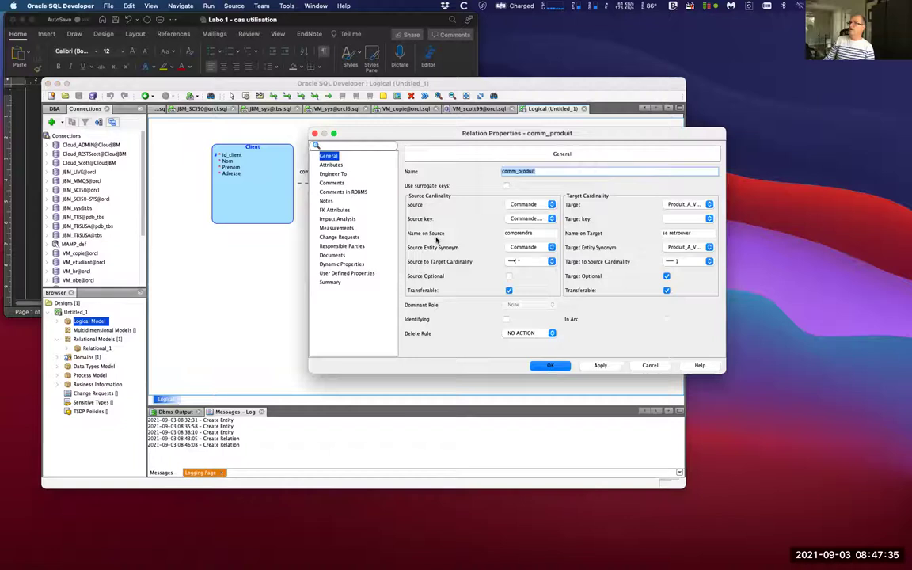
pyautogui.click(675, 263)
pyautogui.click(673, 273)
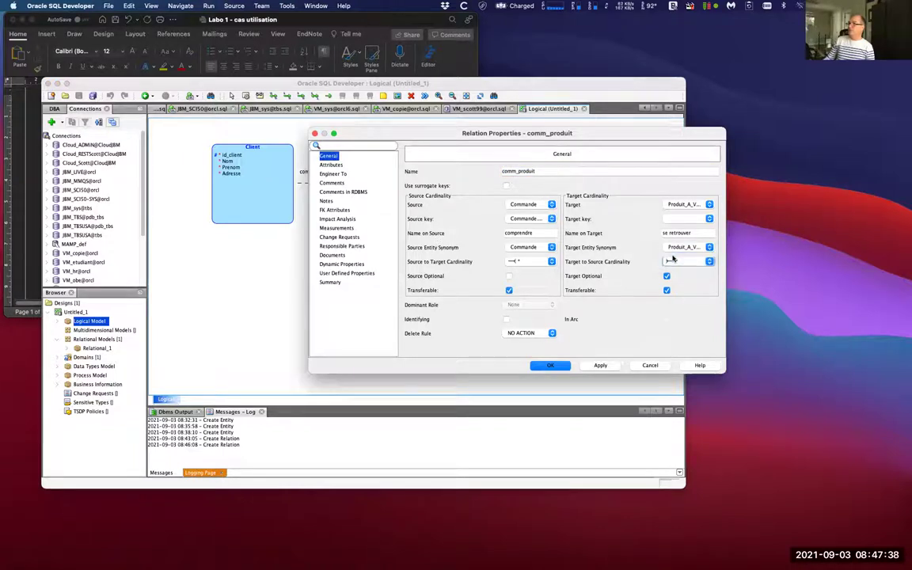
pyautogui.click(552, 366)
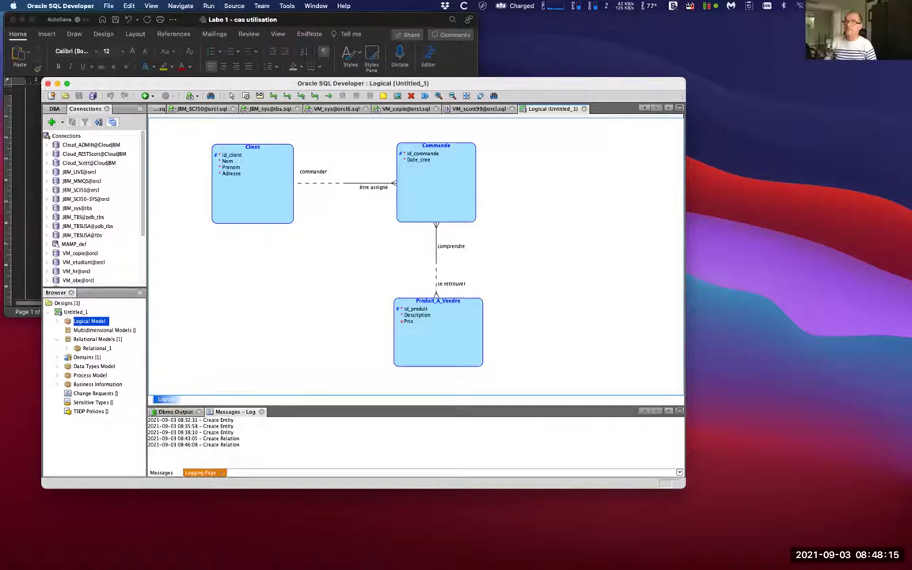
pyautogui.rightClick(258, 284)
pyautogui.moveTo(316, 413)
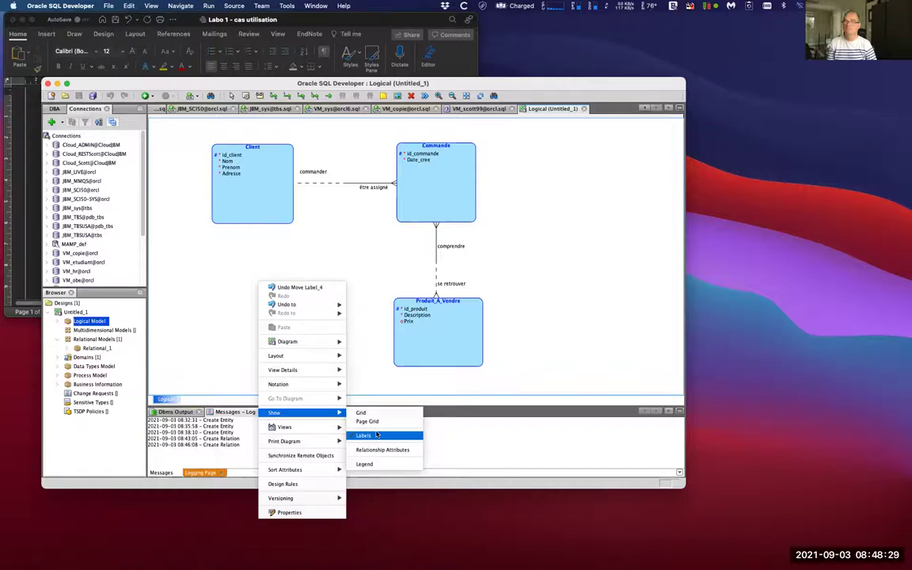
pyautogui.click(553, 297)
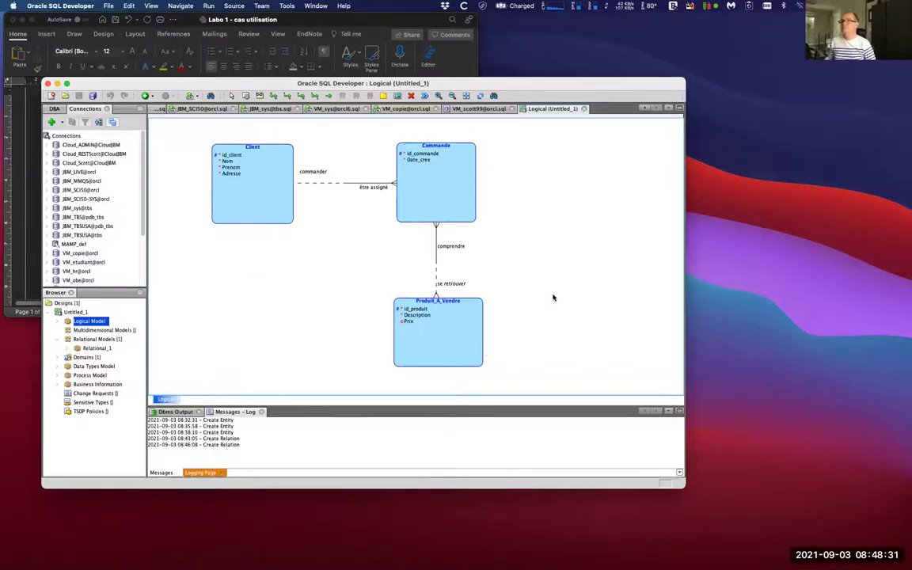
# Reread the case study in Word for product details such as pizza formats, and return to the SQL Developer diagram
pyautogui.click(260, 22)
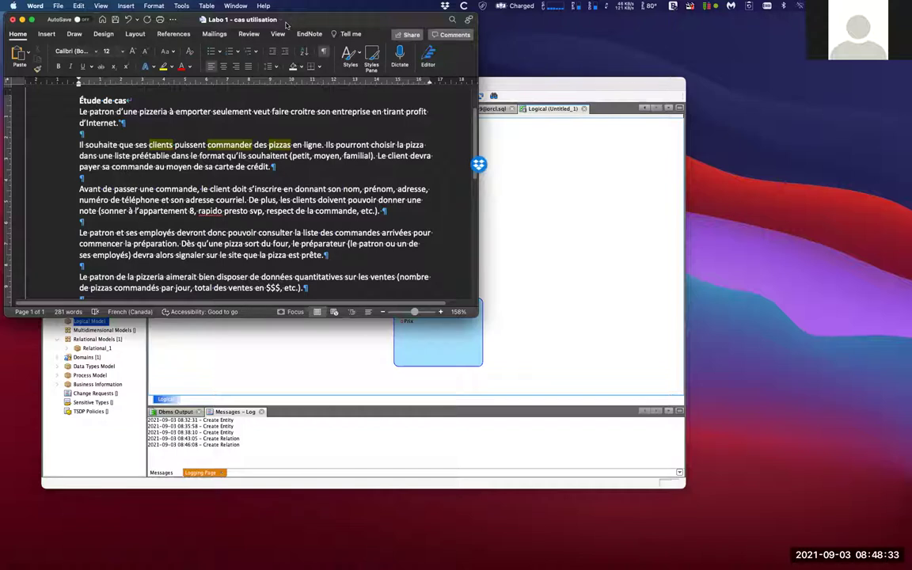
pyautogui.click(503, 290)
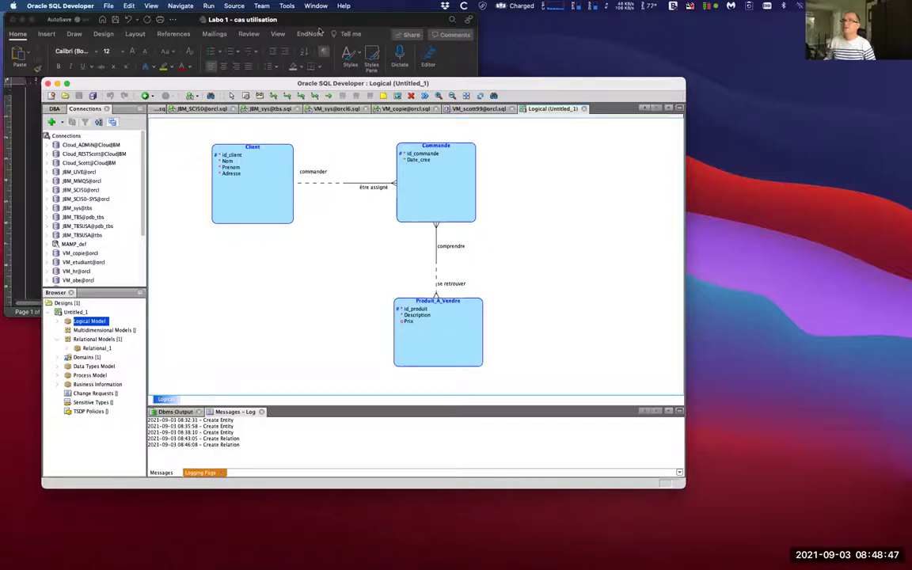
pyautogui.click(285, 19)
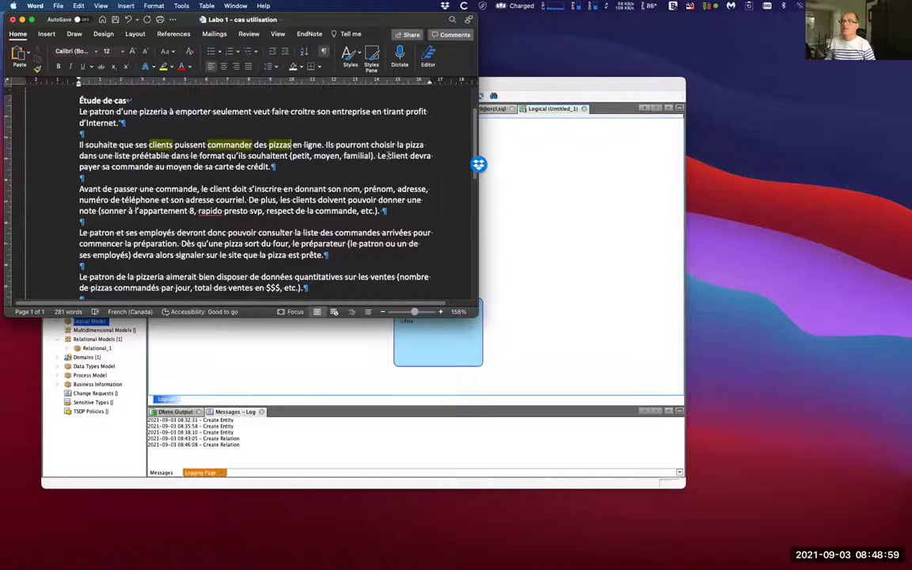
pyautogui.click(493, 239)
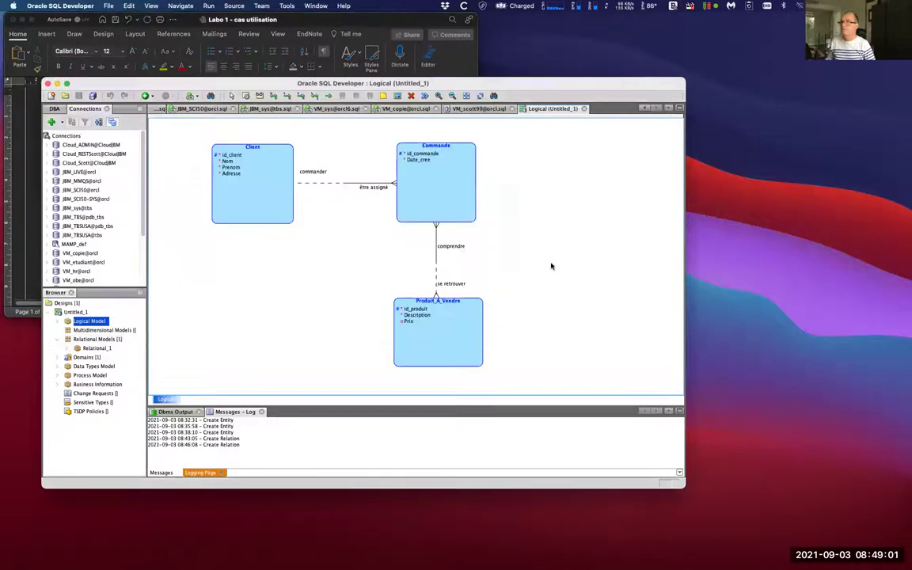
# Add an optional attribute Format with logical type VARCHAR and size 20 to the Produit_A_Vendre entity, and save it
pyautogui.doubleClick(453, 348)
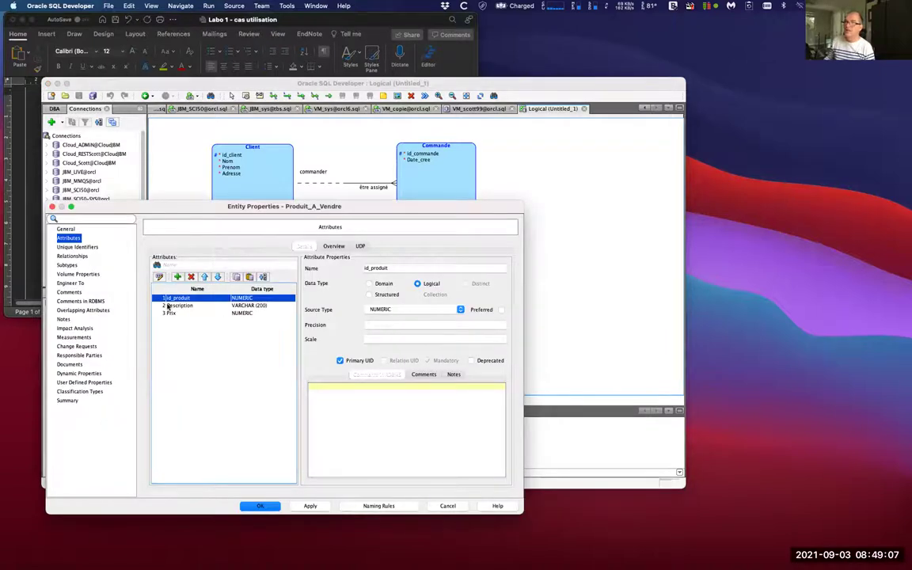
pyautogui.click(178, 276)
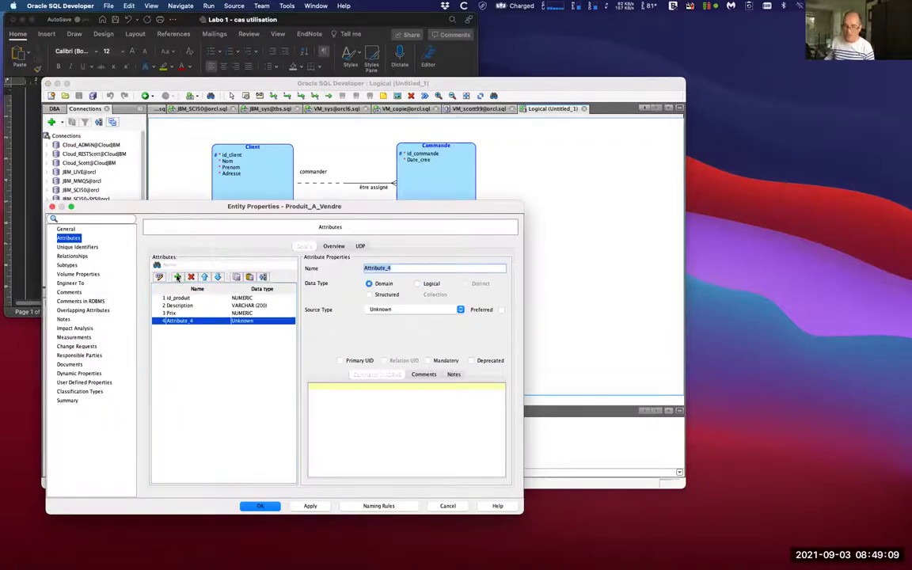
pyautogui.write('Format')
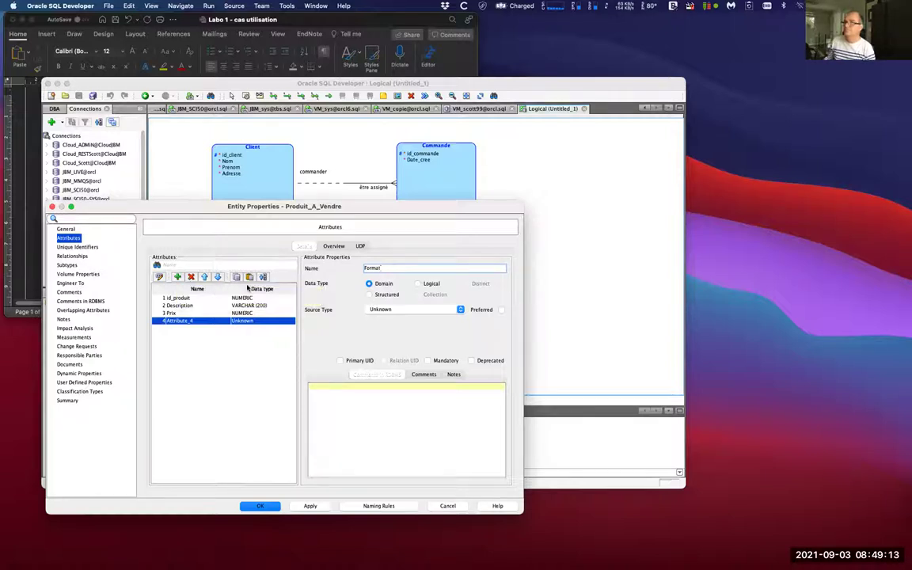
pyautogui.click(423, 283)
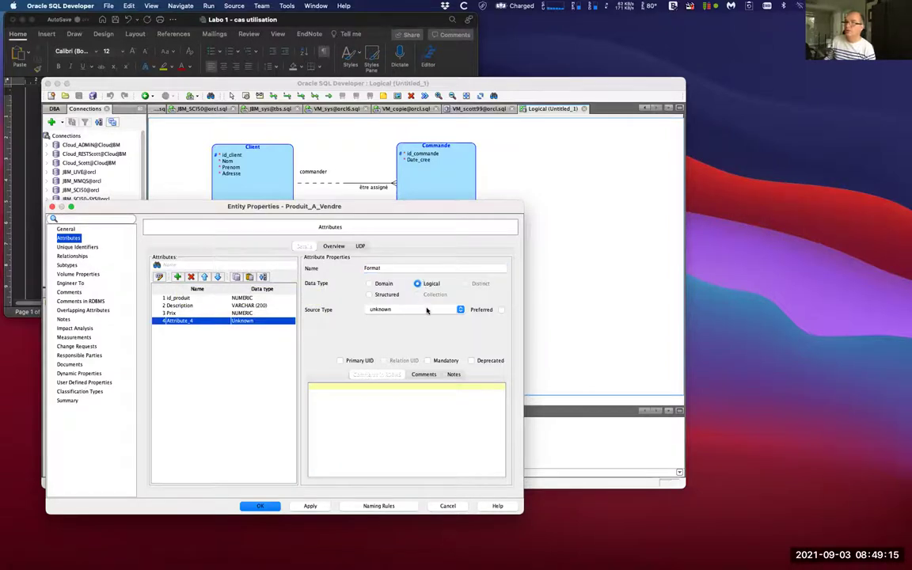
pyautogui.click(426, 310)
pyautogui.scroll(-10, 408, 373)
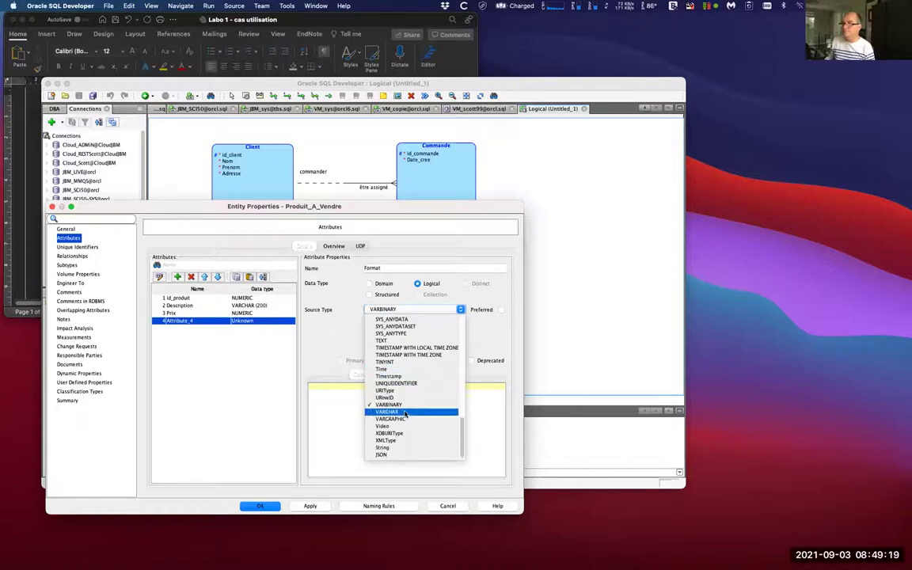
pyautogui.click(403, 412)
pyautogui.click(395, 326)
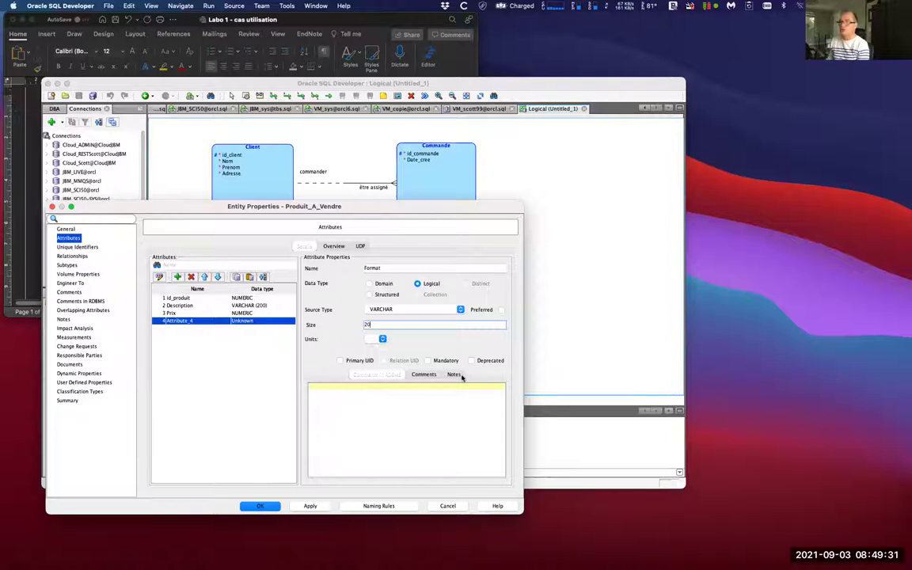
pyautogui.click(310, 507)
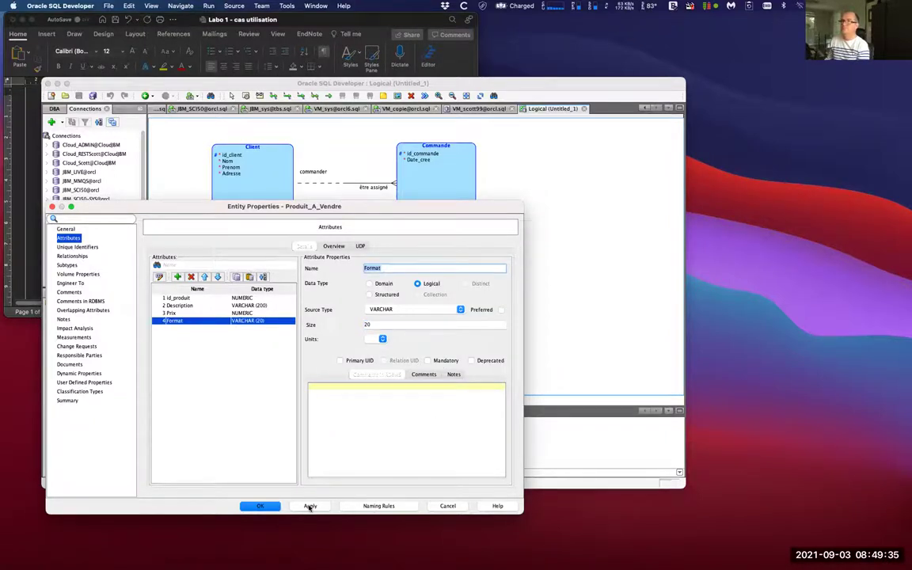
pyautogui.click(261, 507)
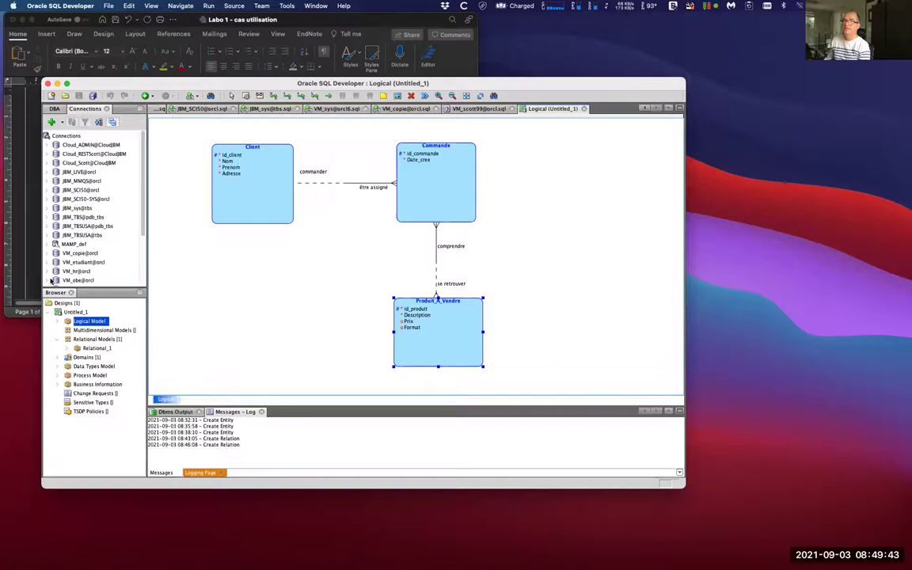
# Highlight "souhaitent (petit, moyen, familial)." in yellow in the Word case study, and return to the SQL Developer diagram
pyautogui.click(24, 275)
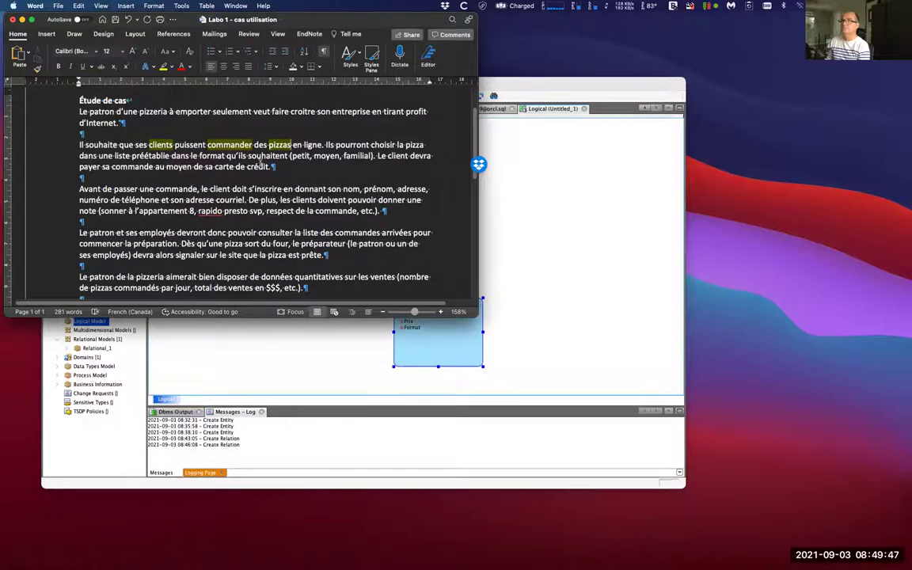
pyautogui.moveTo(248, 156); pyautogui.dragTo(354, 154)
pyautogui.click(158, 67)
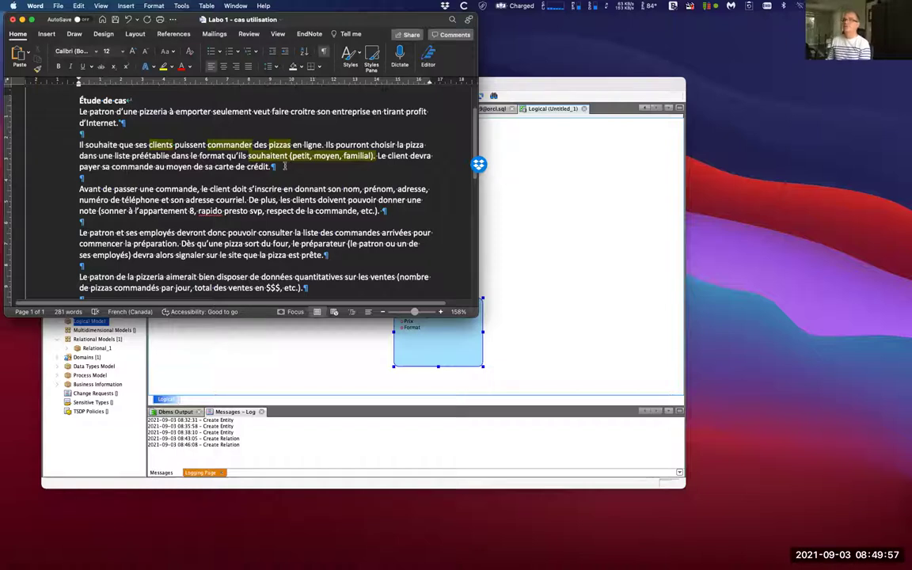
pyautogui.click(530, 215)
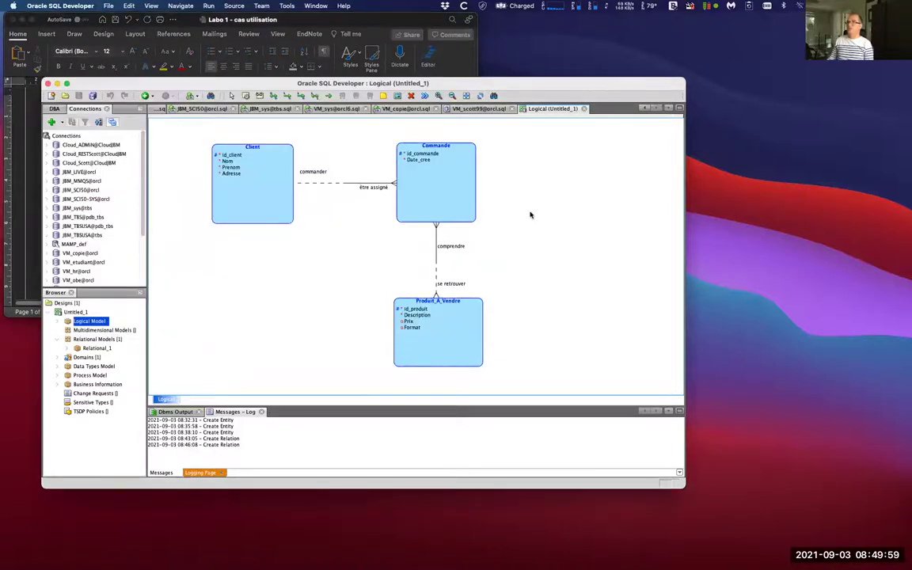
# Add an optional attribute No_CC with logical type BIGINT to the Commande entity
pyautogui.doubleClick(419, 186)
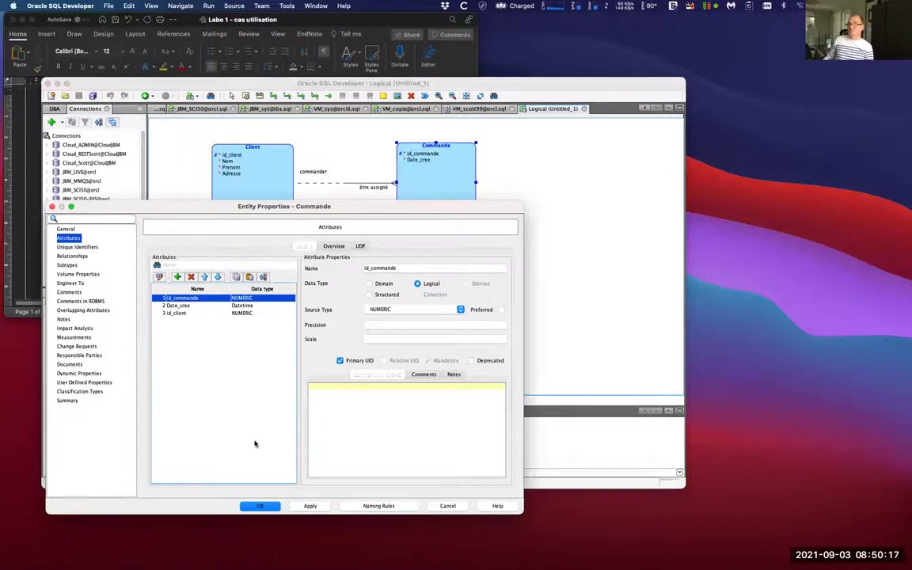
pyautogui.click(177, 277)
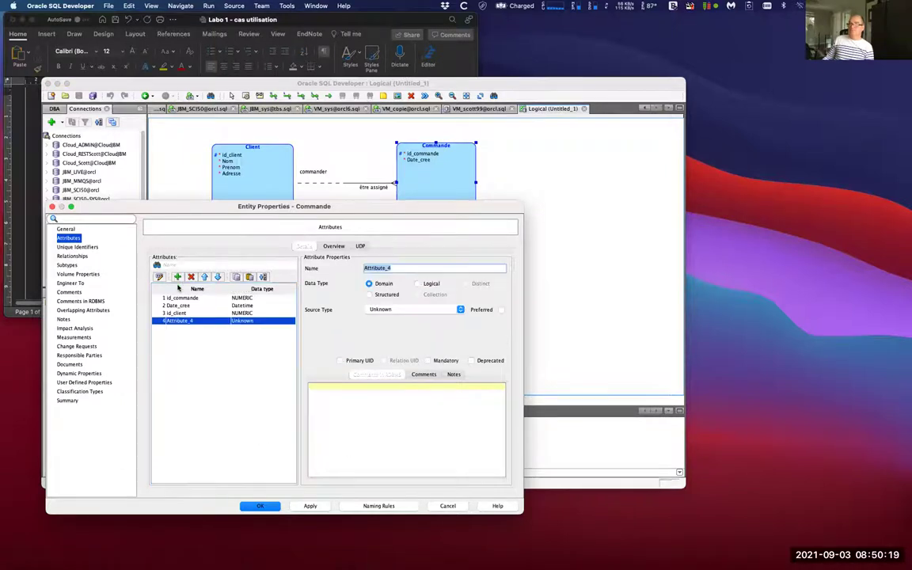
pyautogui.write('N')
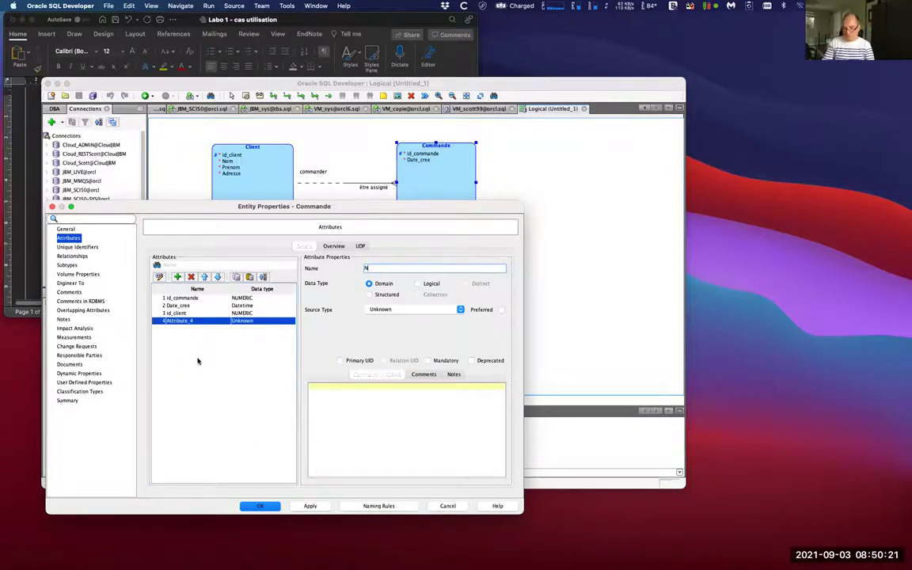
pyautogui.write('o_CC')
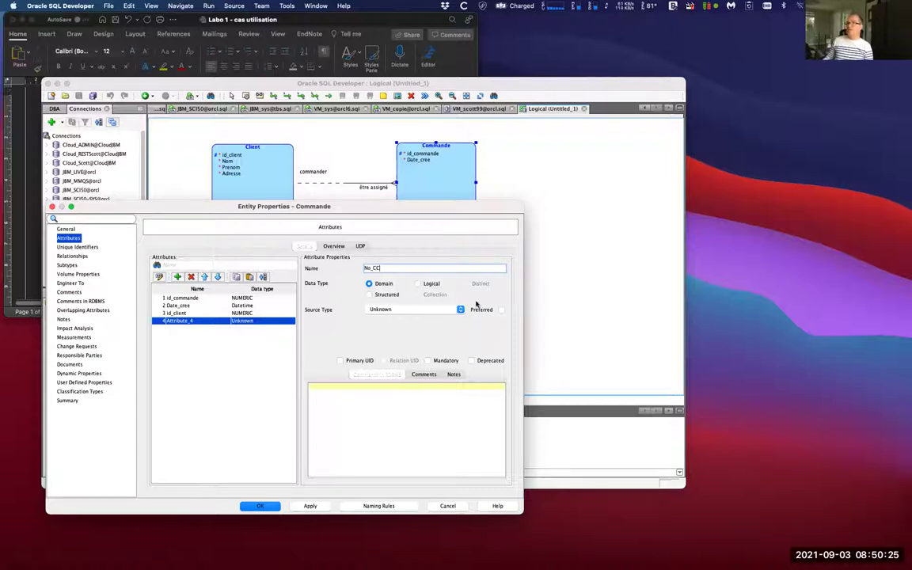
pyautogui.click(431, 285)
pyautogui.click(432, 310)
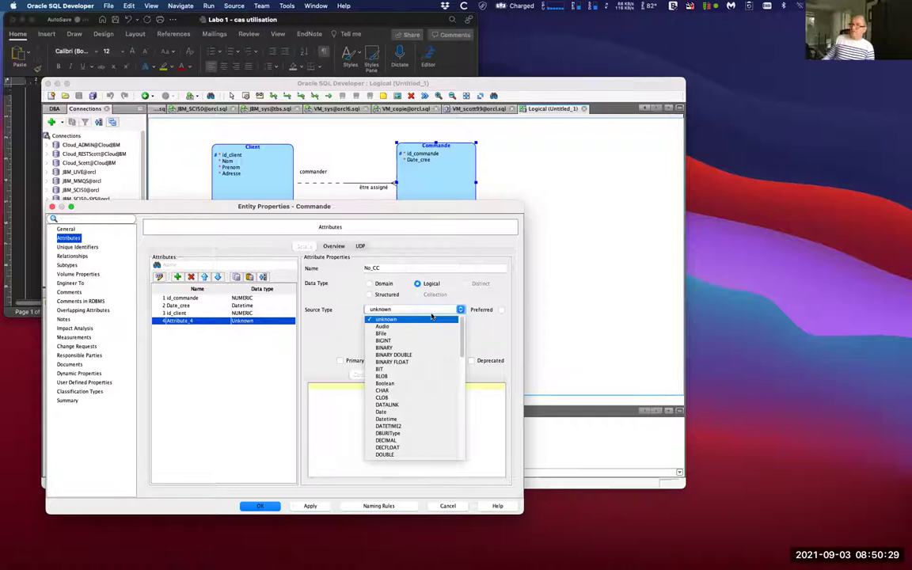
pyautogui.scroll(-5, 410, 362)
pyautogui.scroll(-10, 409, 362)
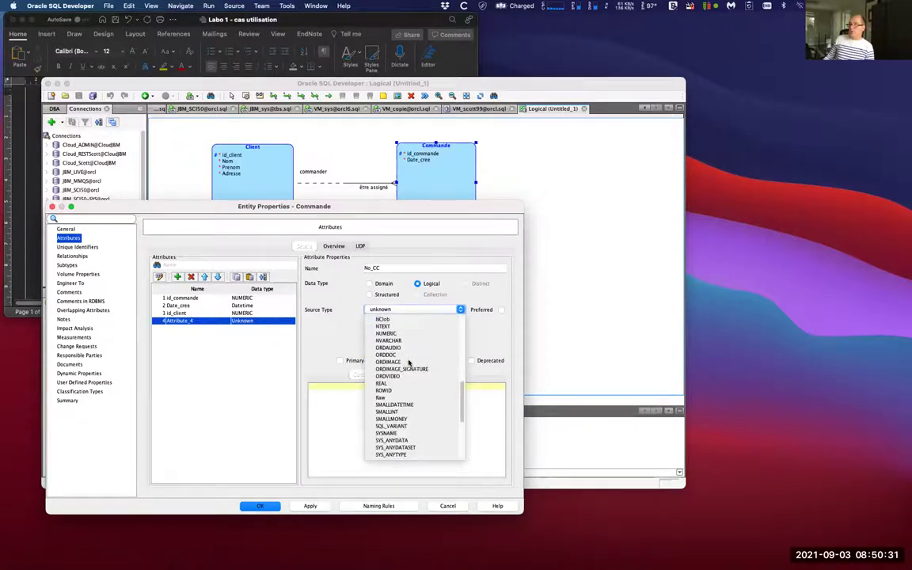
pyautogui.scroll(-4, 410, 362)
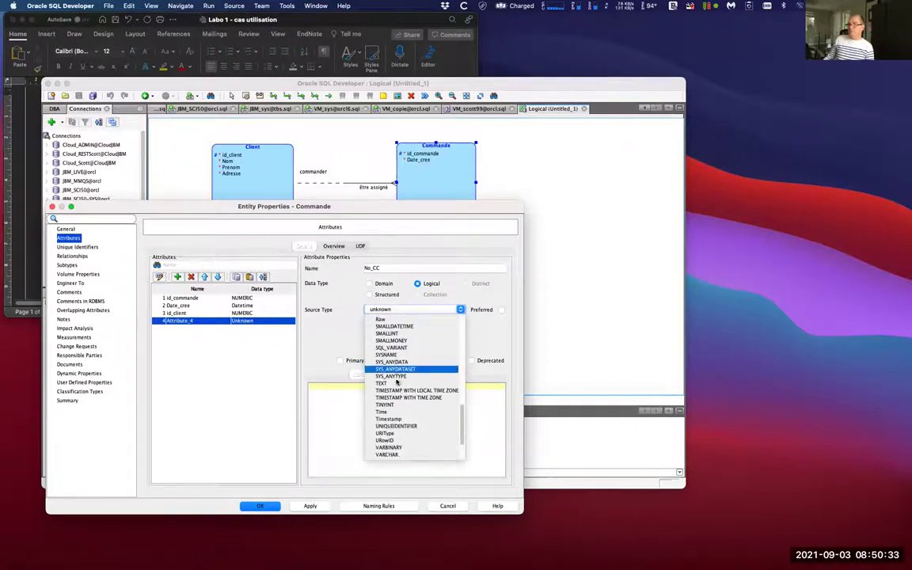
pyautogui.scroll(20, 396, 381)
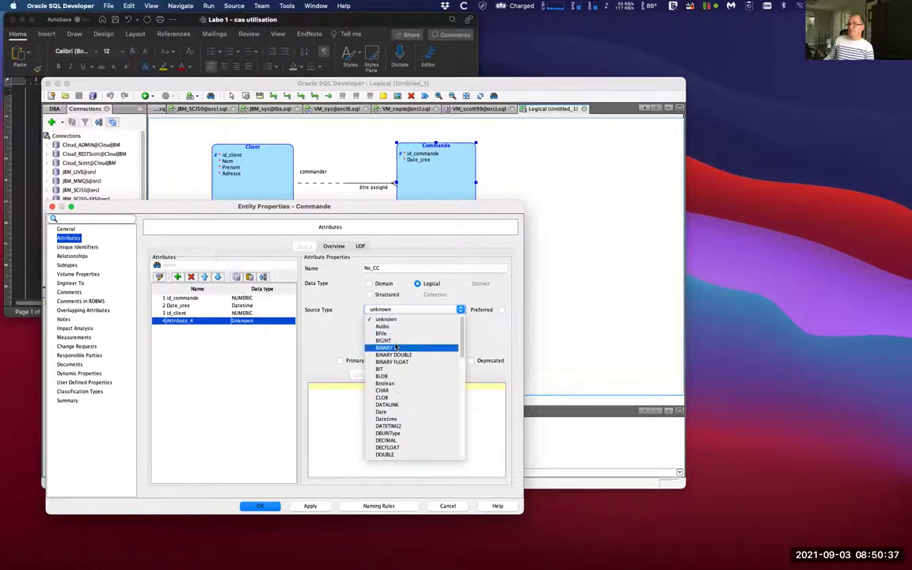
pyautogui.click(396, 342)
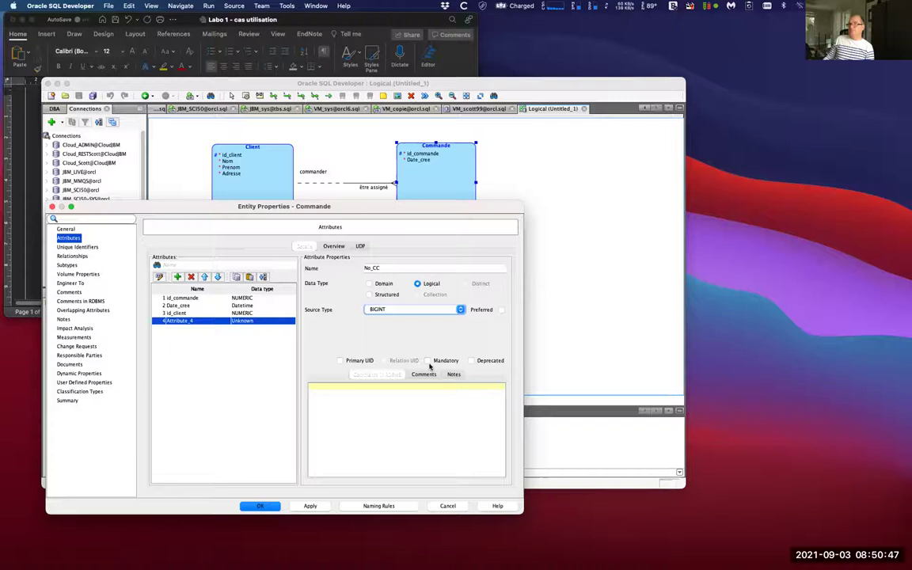
# Add an optional attribute date_exp with logical type VARCHAR and size 4 to the Commande entity, and apply it
pyautogui.click(177, 277)
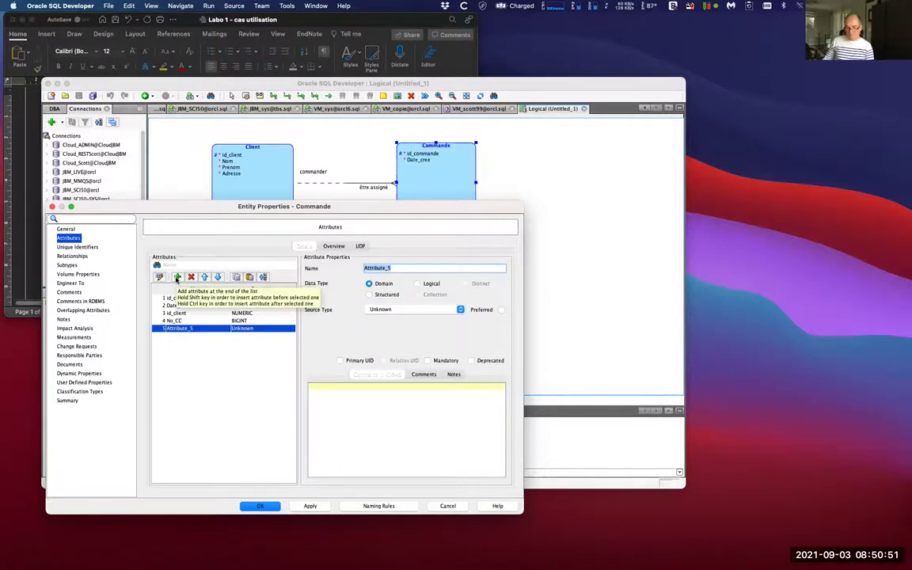
pyautogui.write('date_exp')
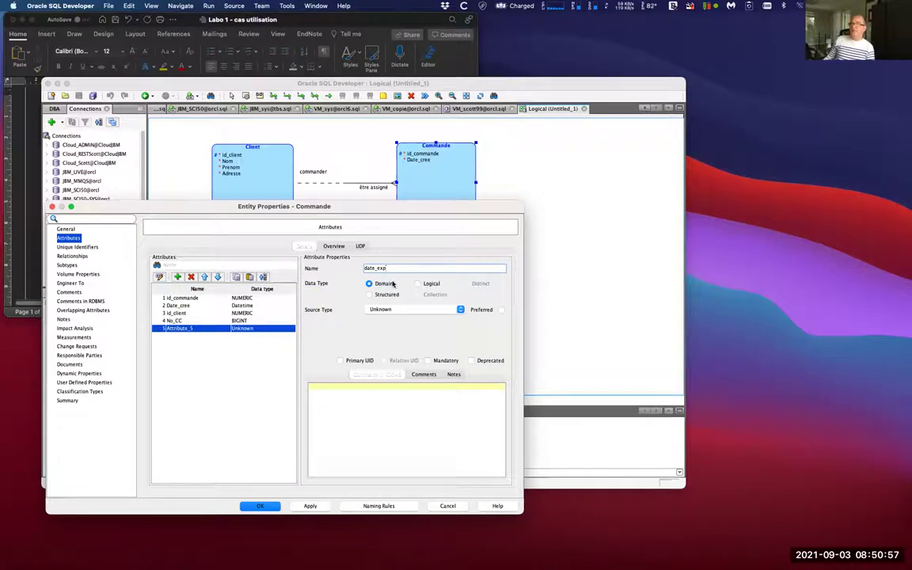
pyautogui.click(417, 284)
pyautogui.click(416, 309)
pyautogui.scroll(-10, 412, 365)
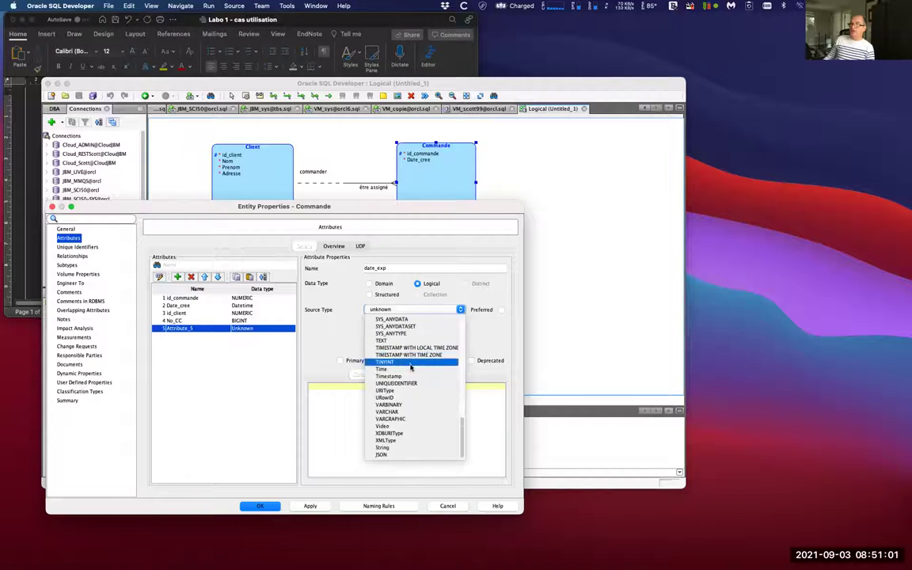
pyautogui.scroll(5, 410, 367)
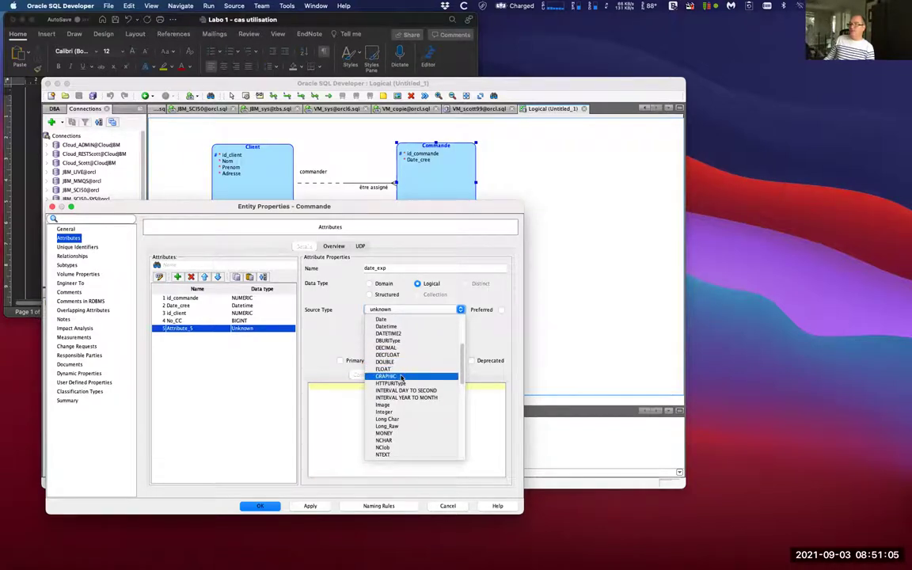
pyautogui.scroll(-1, 404, 375)
pyautogui.scroll(-10, 403, 378)
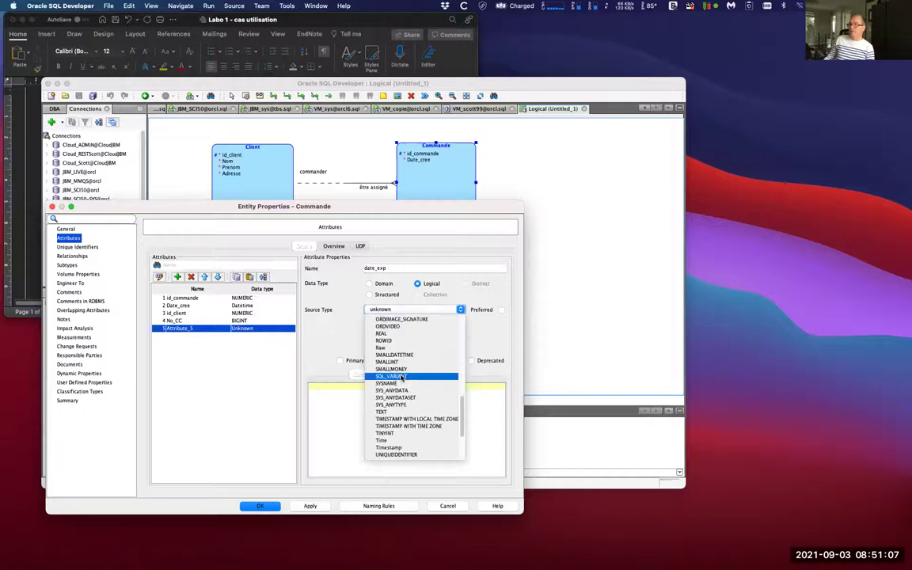
pyautogui.scroll(-5, 403, 379)
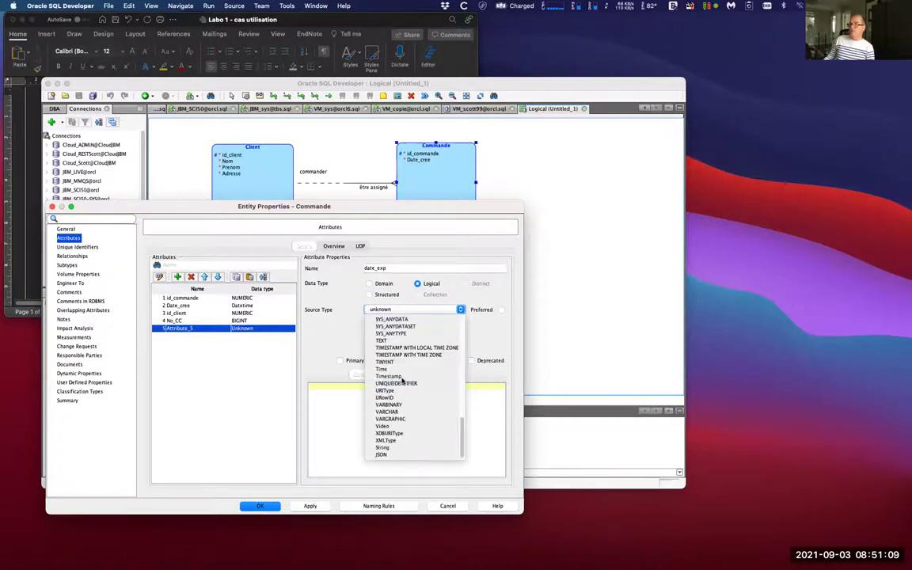
pyautogui.click(393, 415)
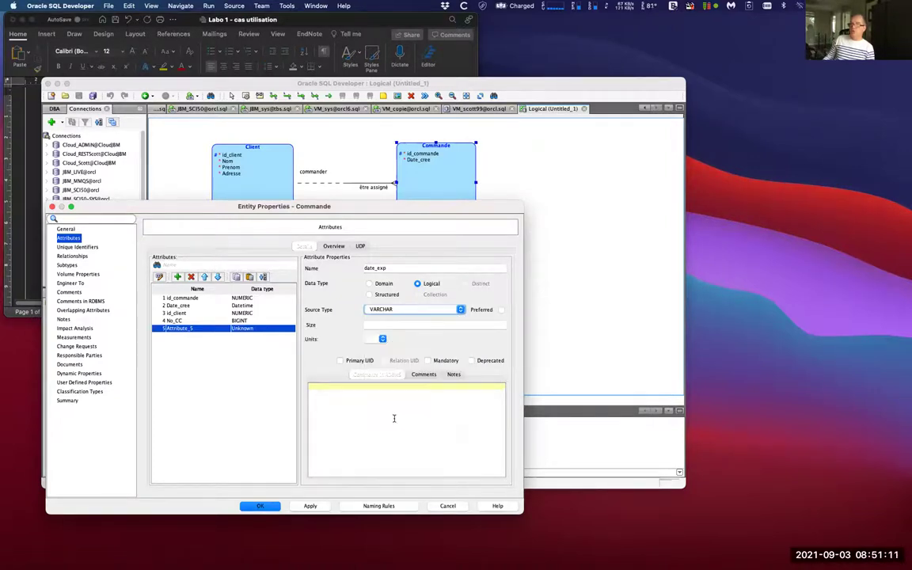
pyautogui.click(398, 325)
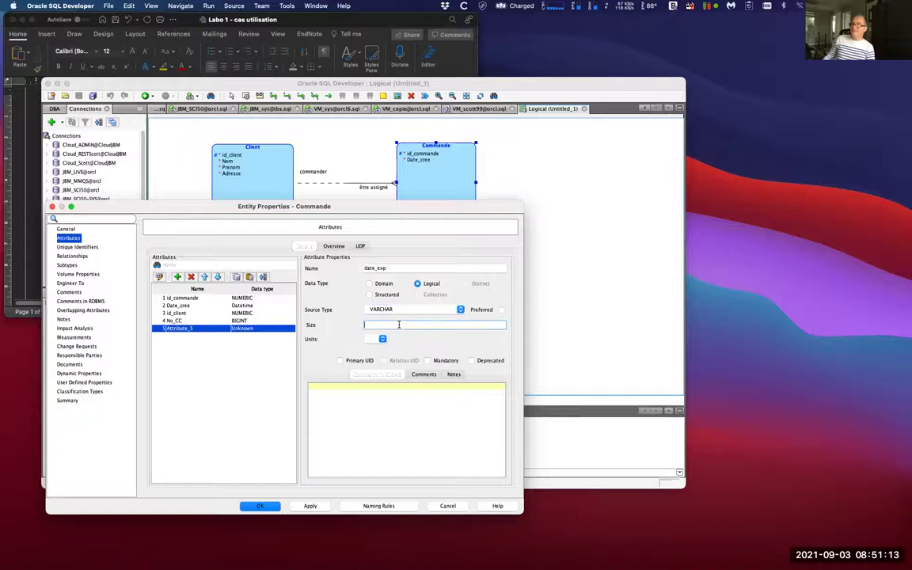
pyautogui.write('4')
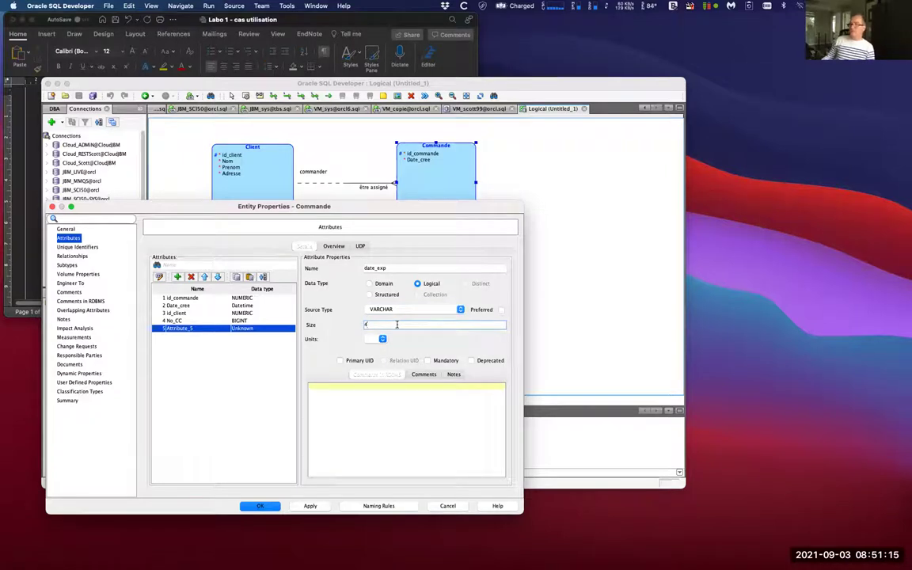
pyautogui.click(308, 506)
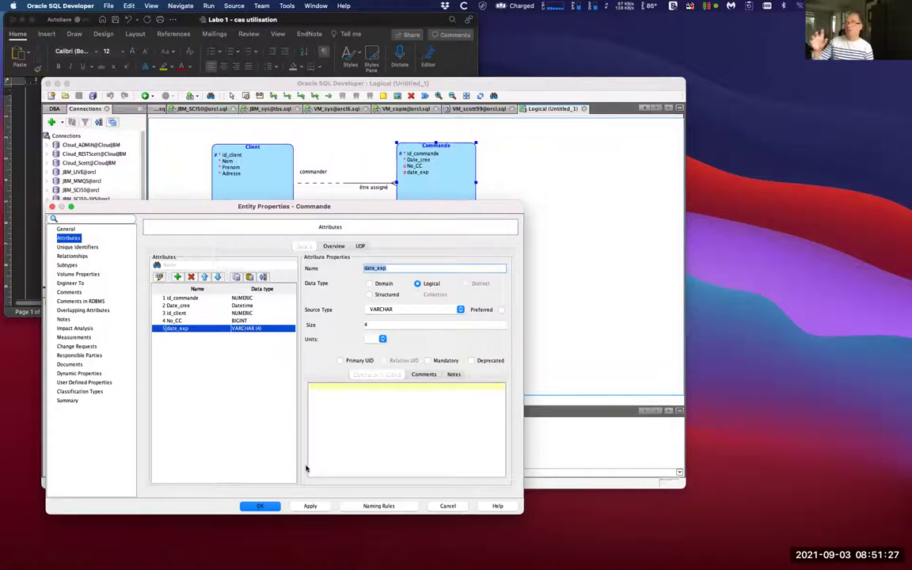
# Add an optional attribute Detetenteur with logical type VARCHAR and size 50 to the Commande entity, and save it
pyautogui.click(178, 277)
pyautogui.write('Date_')
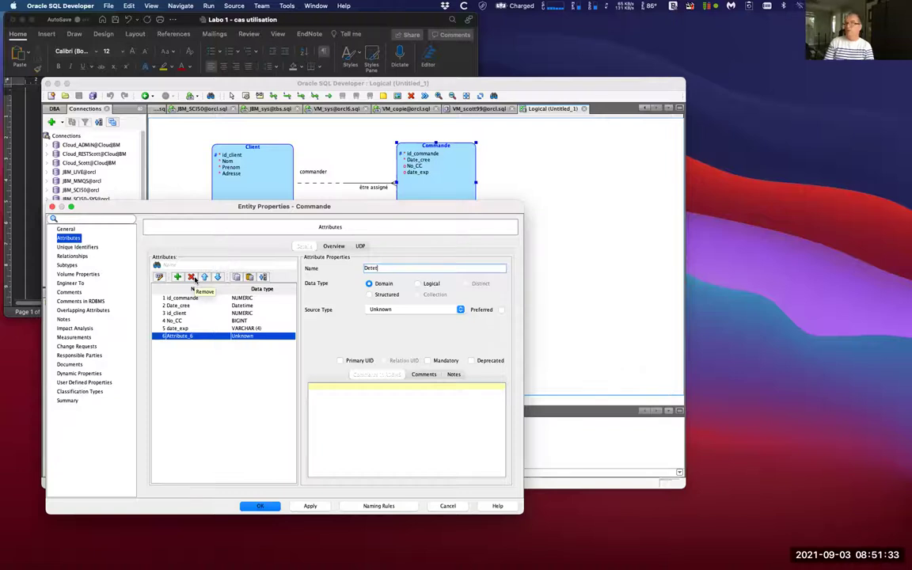
pyautogui.write('ente')
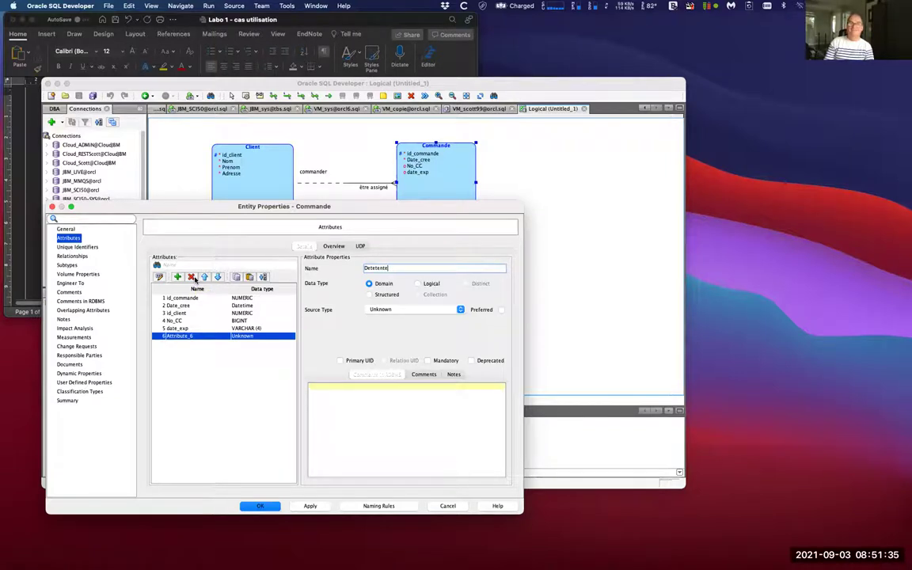
pyautogui.write('ur')
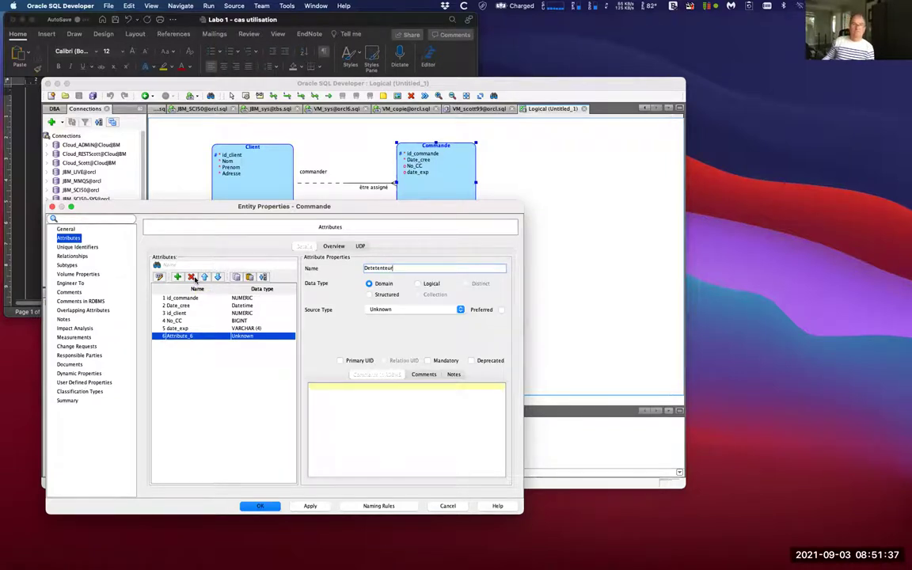
pyautogui.click(428, 285)
pyautogui.click(460, 309)
pyautogui.scroll(-3, 416, 375)
pyautogui.scroll(-5, 417, 375)
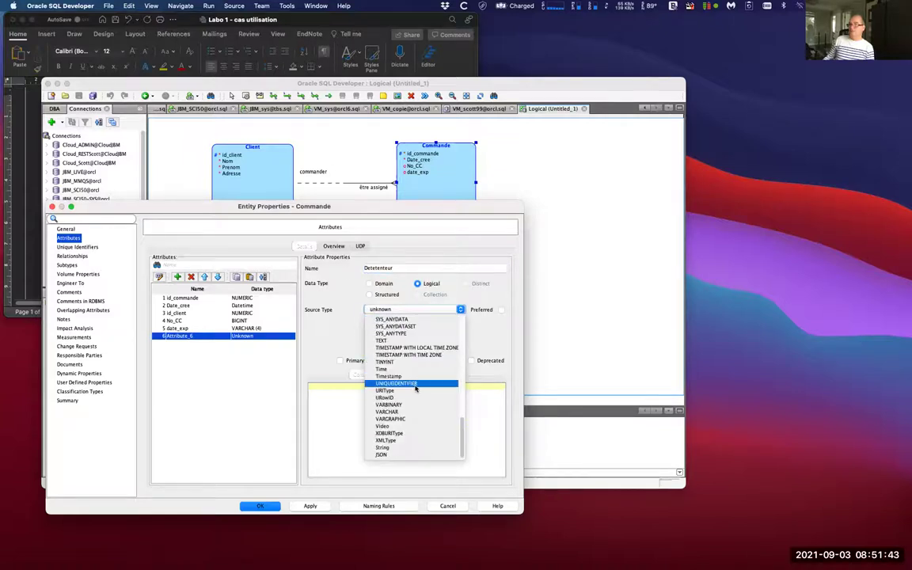
pyautogui.click(409, 411)
pyautogui.click(418, 324)
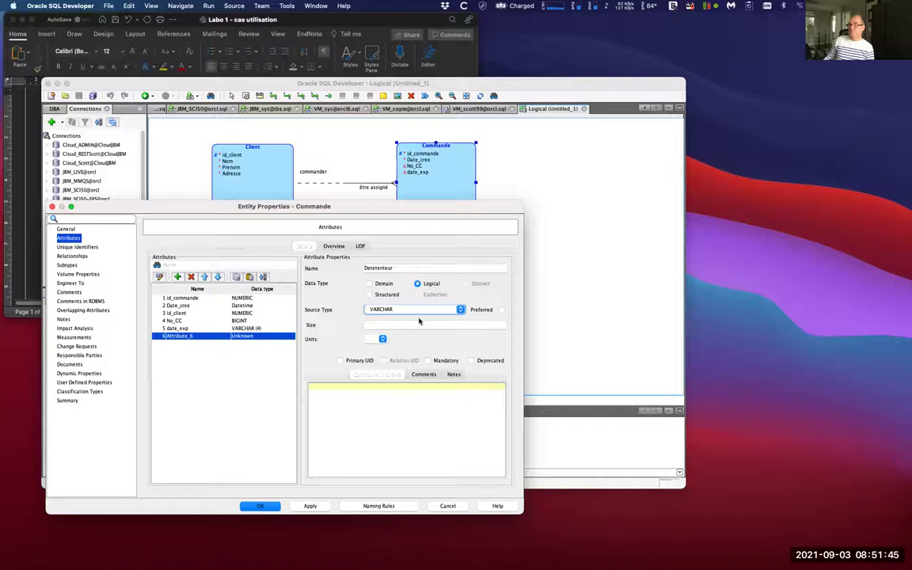
pyautogui.write('50')
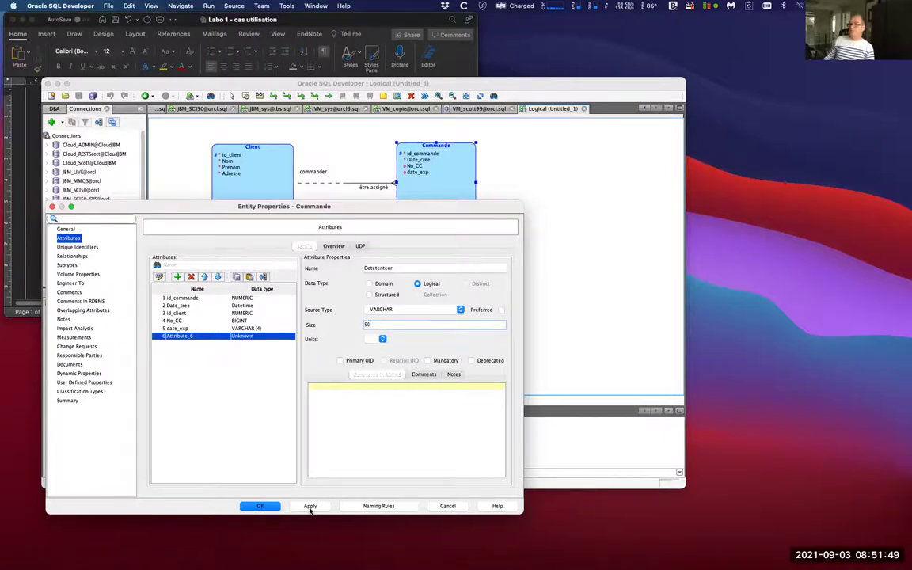
pyautogui.click(257, 507)
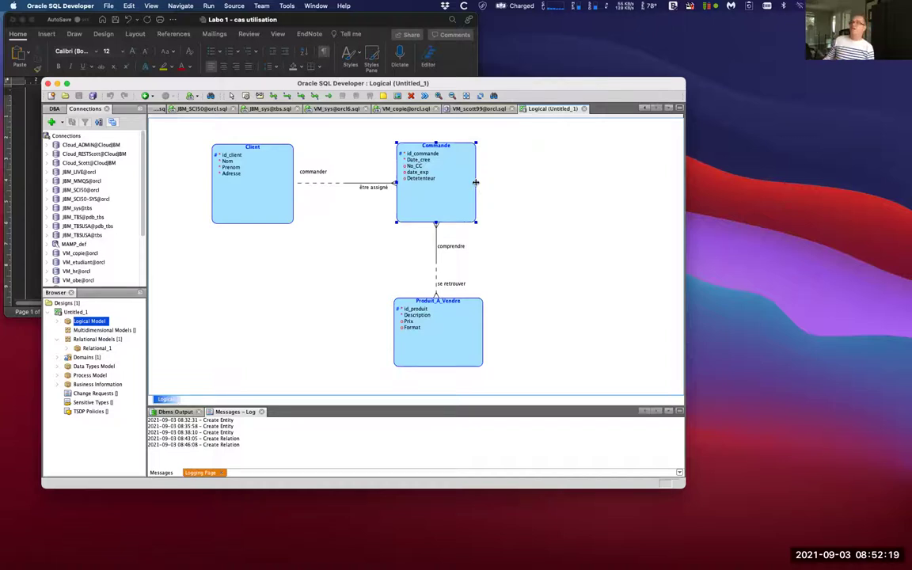
# Rename the Detetenteur attribute of the Commande entity as Titulaire_CC and save the entity
pyautogui.doubleClick(407, 178)
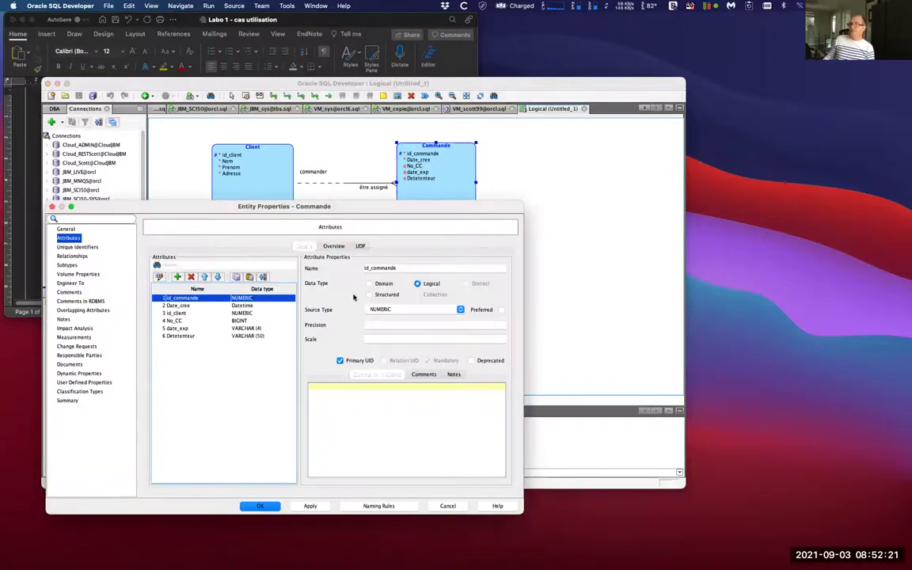
pyautogui.click(184, 337)
pyautogui.write('Titu')
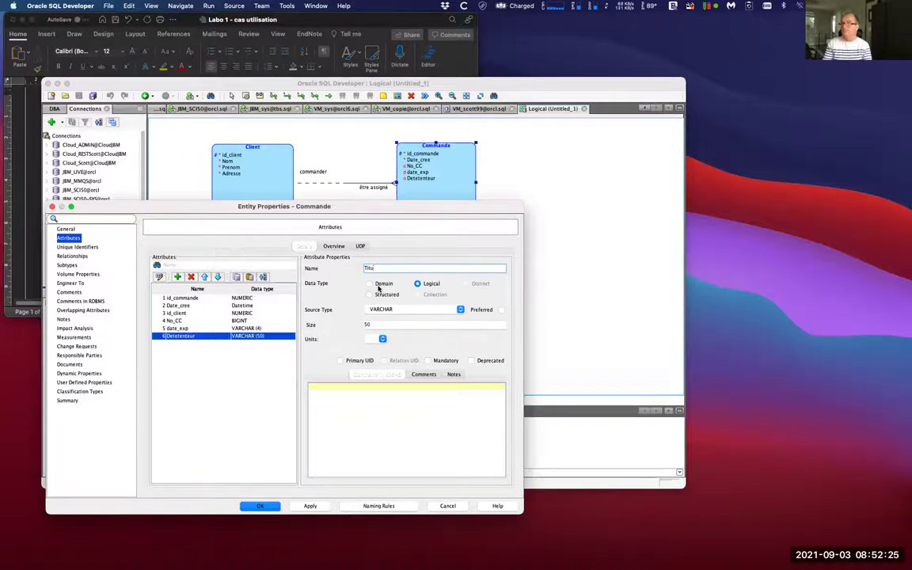
pyautogui.write('laire_CC')
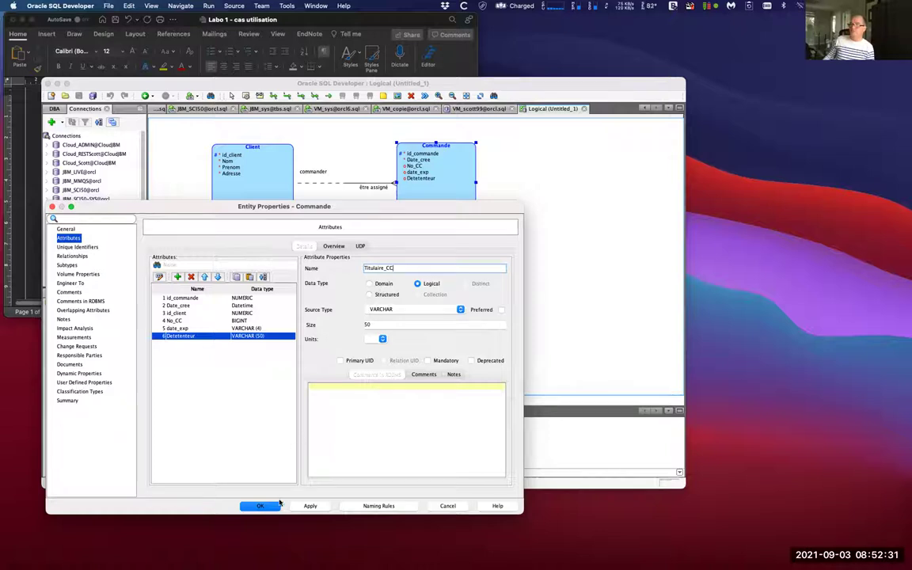
pyautogui.click(307, 506)
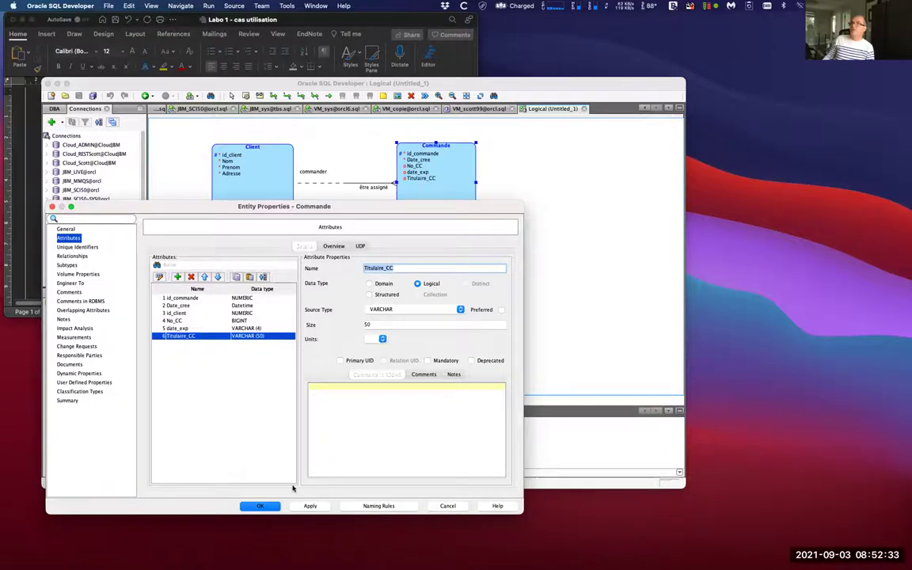
pyautogui.click(260, 505)
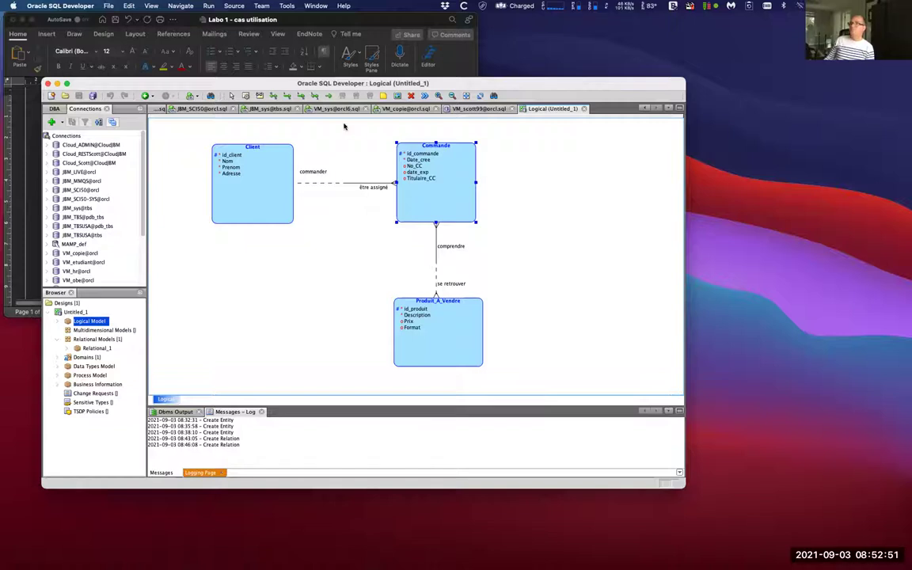
# Switch to the case study in Word and highlight "numéro de téléphone et son adresse courriel" in yellow
pyautogui.click(290, 26)
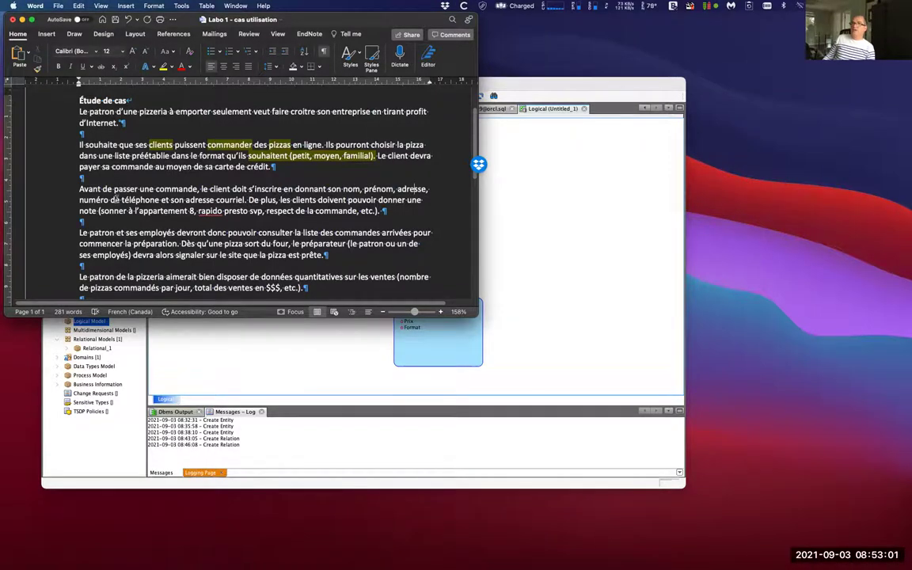
pyautogui.moveTo(78, 200); pyautogui.dragTo(245, 200)
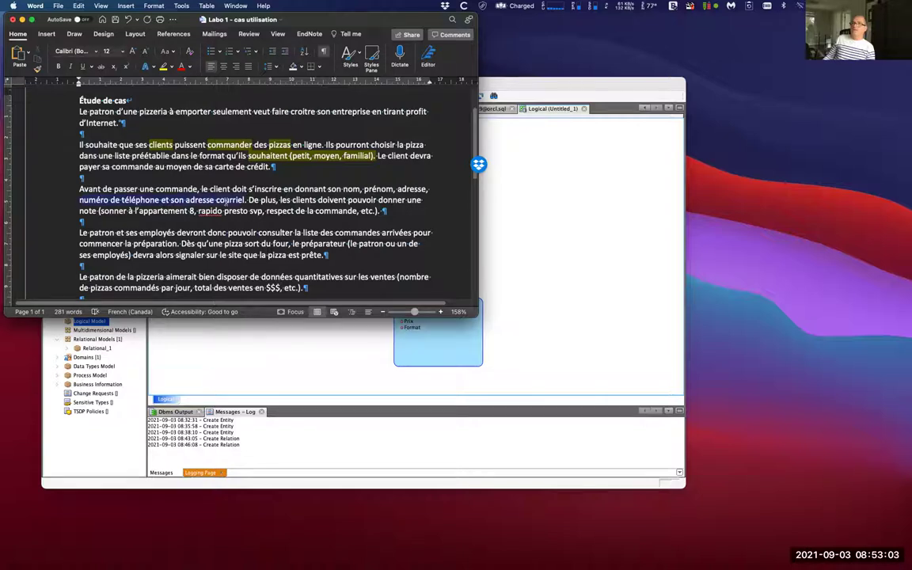
pyautogui.click(164, 68)
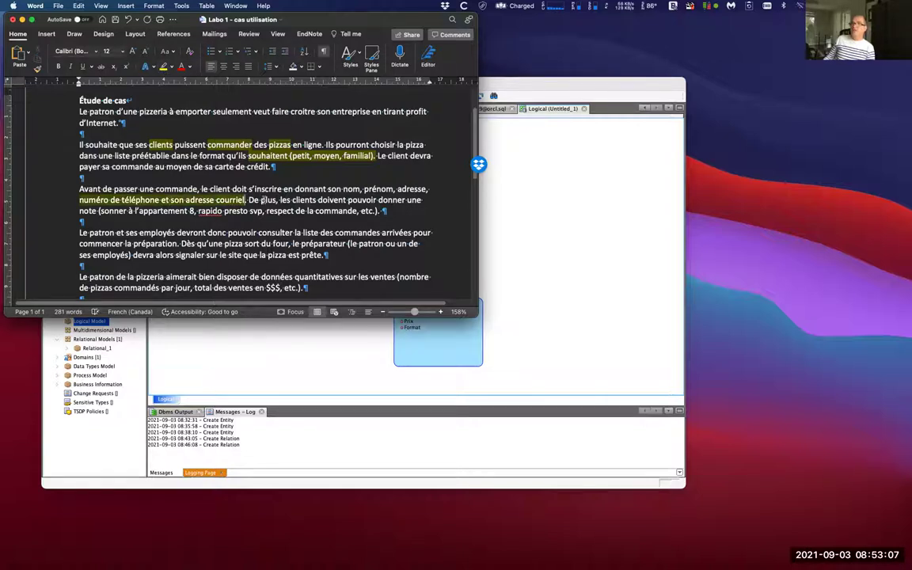
# In SQL Developer, add an optional attribute telephone with logical type VARCHAR and size 15 to the Client entity, and apply it
pyautogui.click(505, 185)
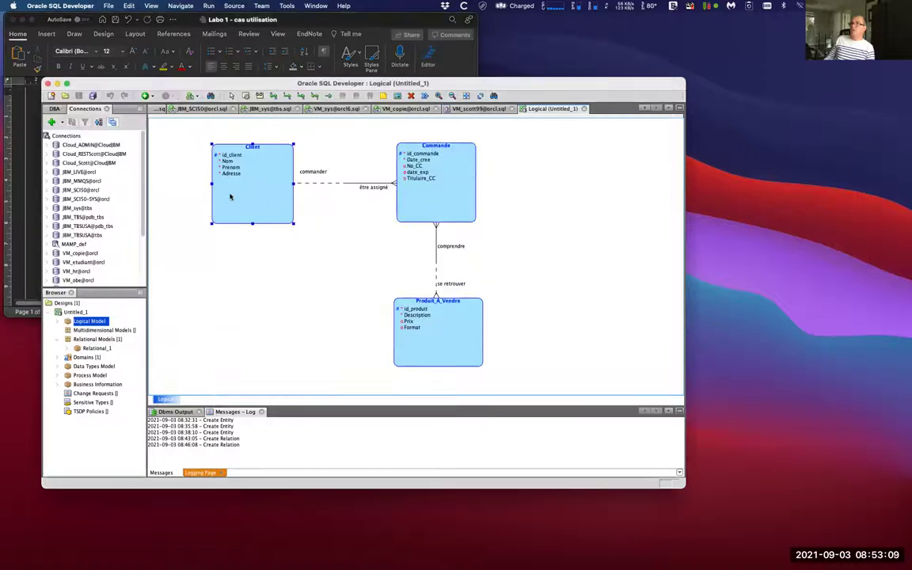
pyautogui.doubleClick(231, 197)
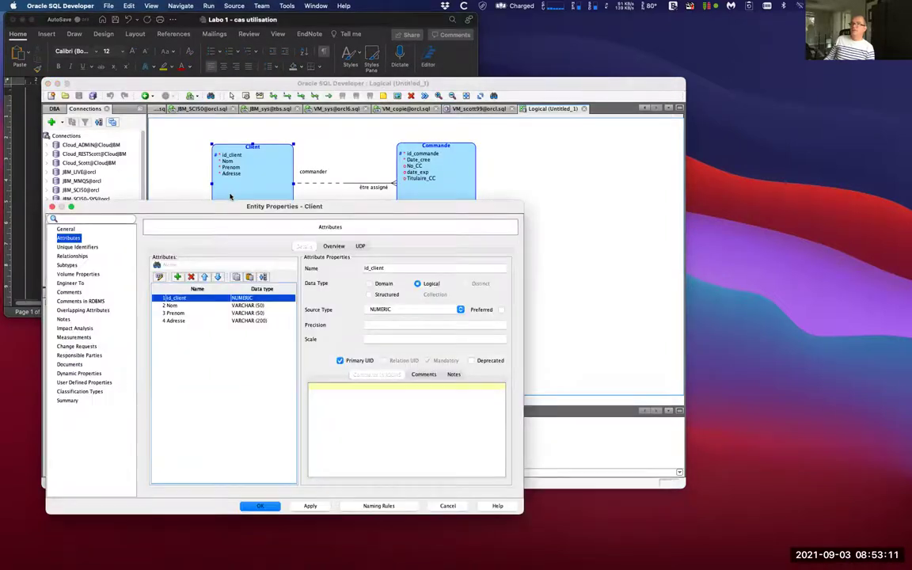
pyautogui.click(177, 277)
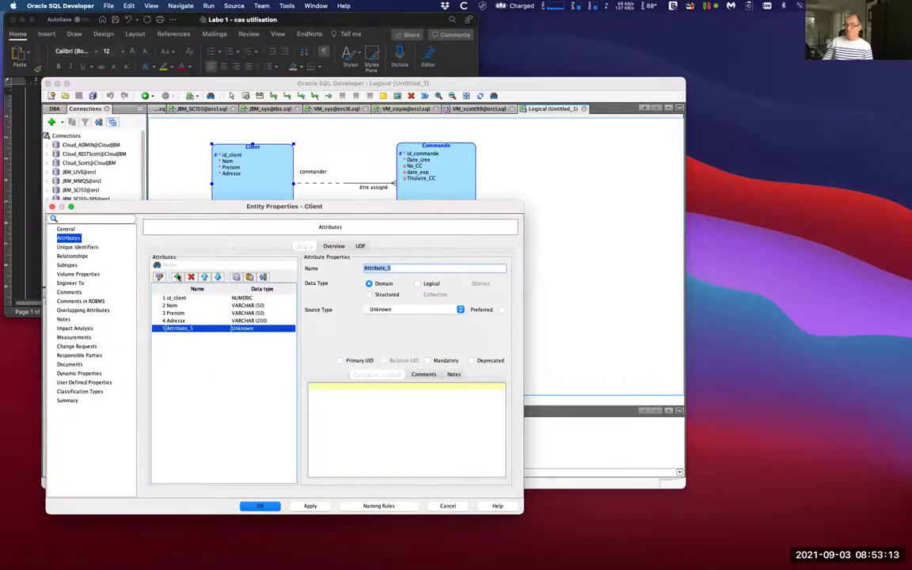
pyautogui.write('telepho')
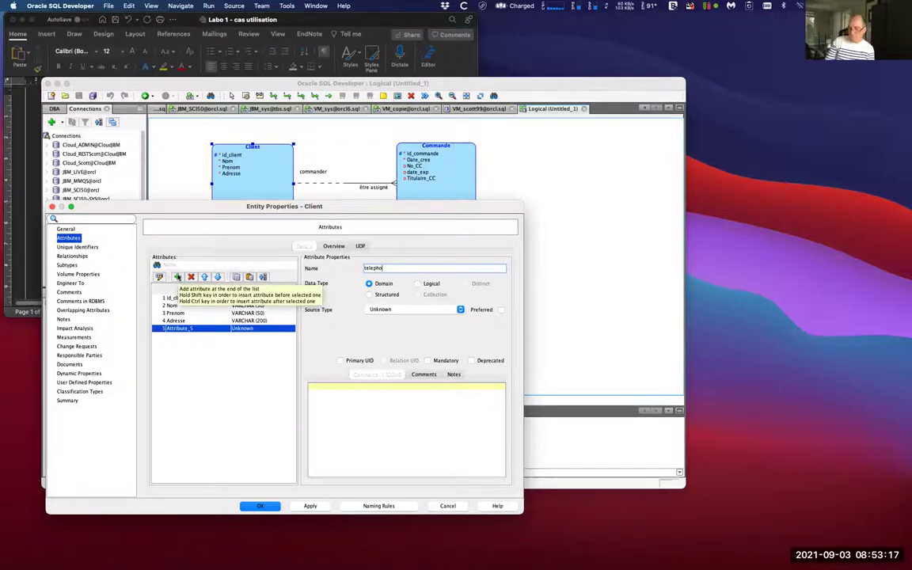
pyautogui.write('ne')
pyautogui.click(430, 283)
pyautogui.click(440, 310)
pyautogui.press('v')
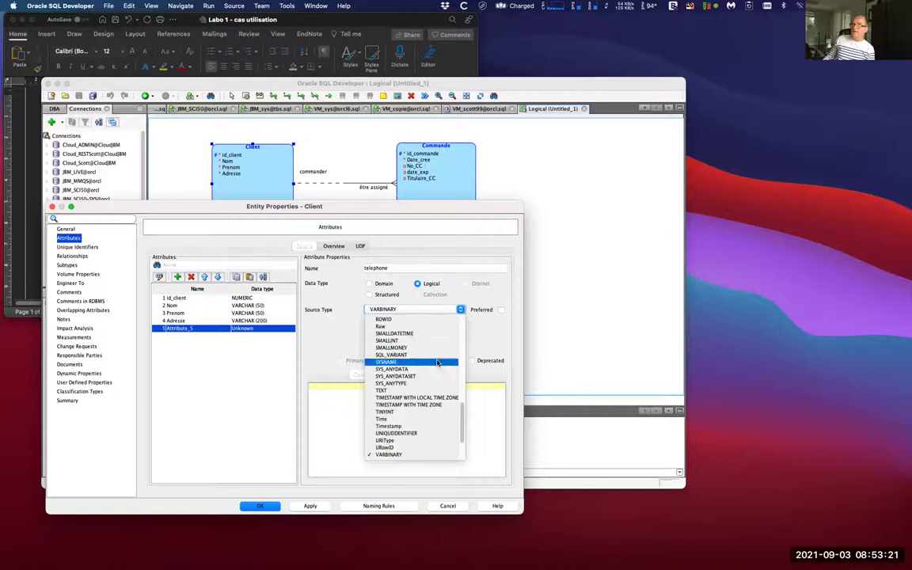
pyautogui.scroll(-1, 423, 429)
pyautogui.click(420, 440)
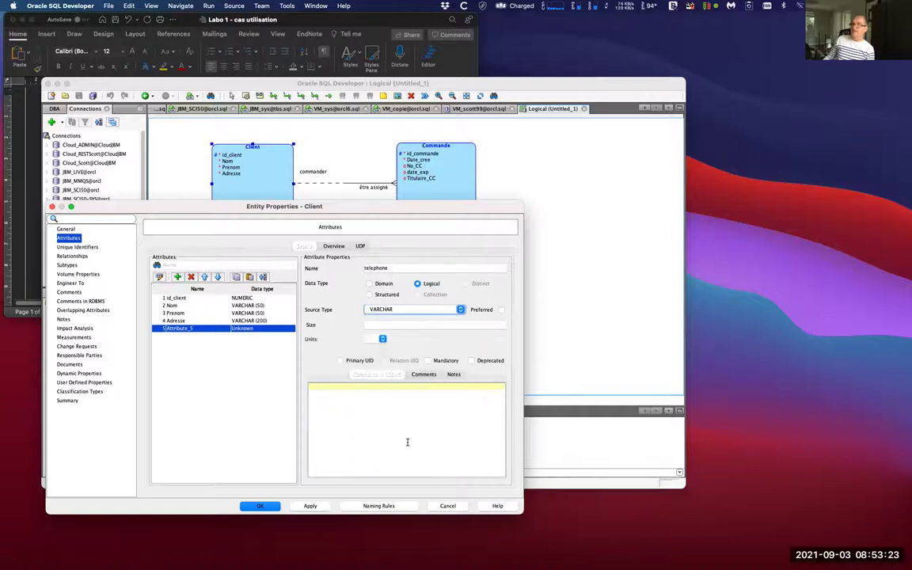
pyautogui.click(408, 325)
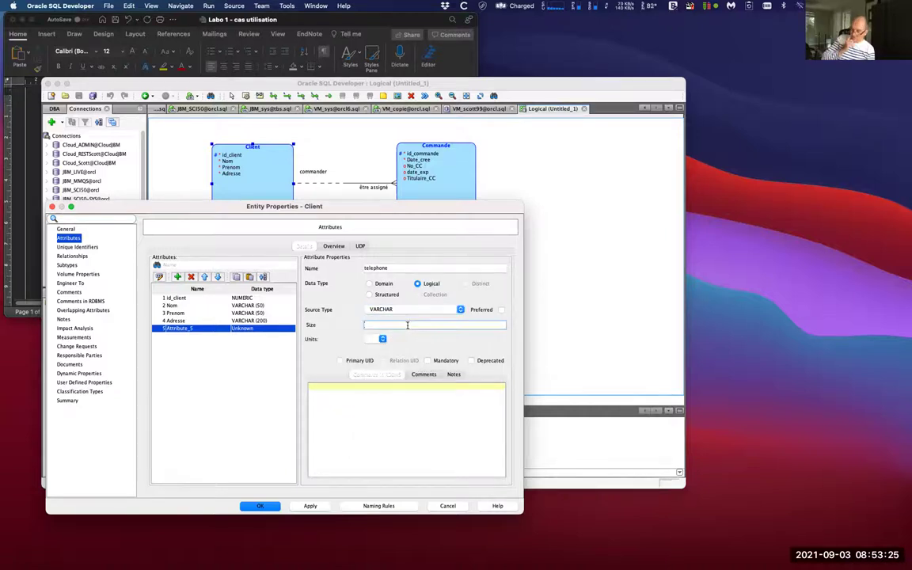
pyautogui.write('15')
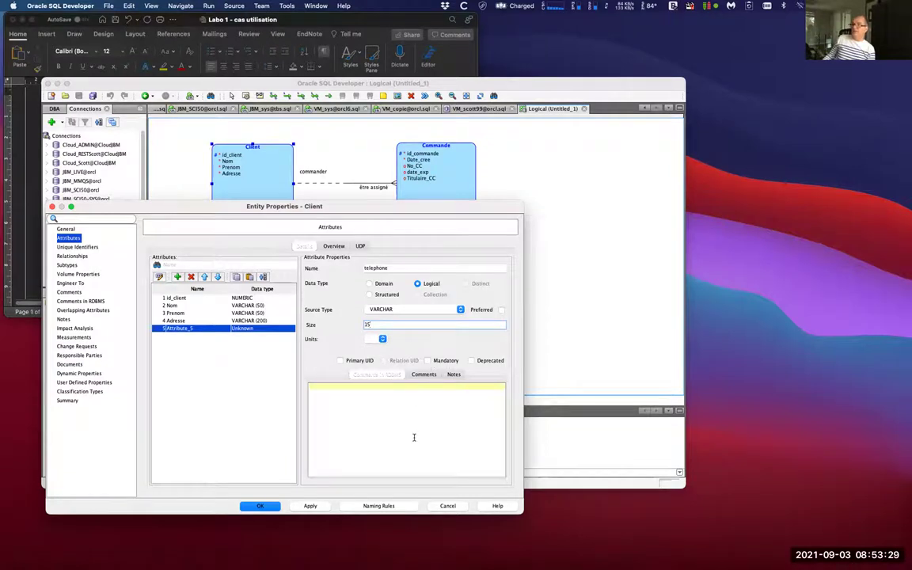
pyautogui.click(314, 506)
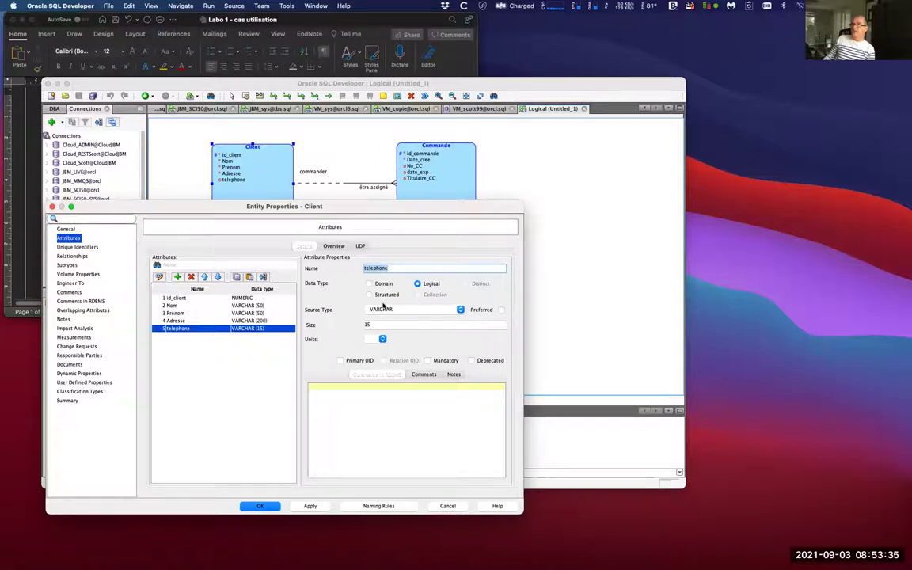
# Add an optional attribute courriel with logical type VARCHAR and size 50 to the Client entity, and save the entity
pyautogui.click(178, 276)
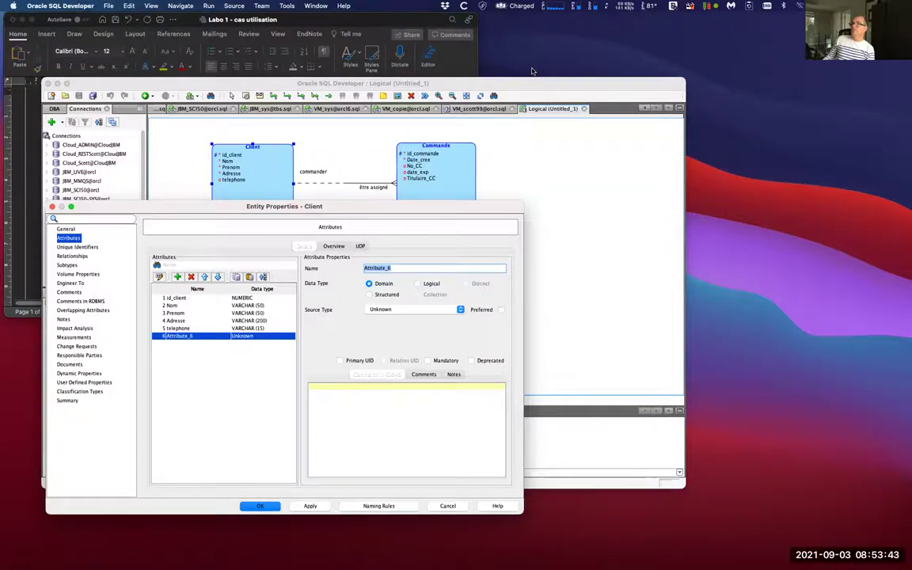
pyautogui.click(407, 272)
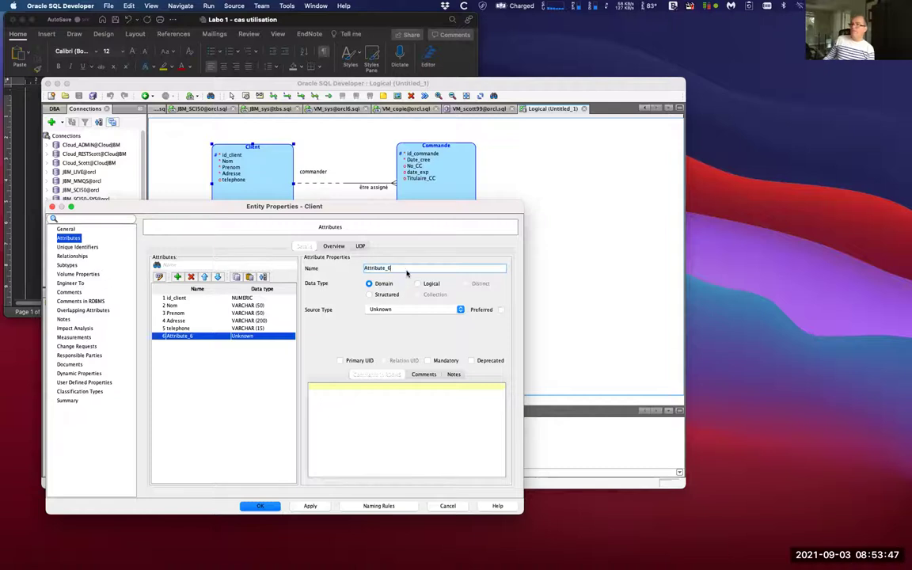
pyautogui.doubleClick(407, 270)
pyautogui.write('cou')
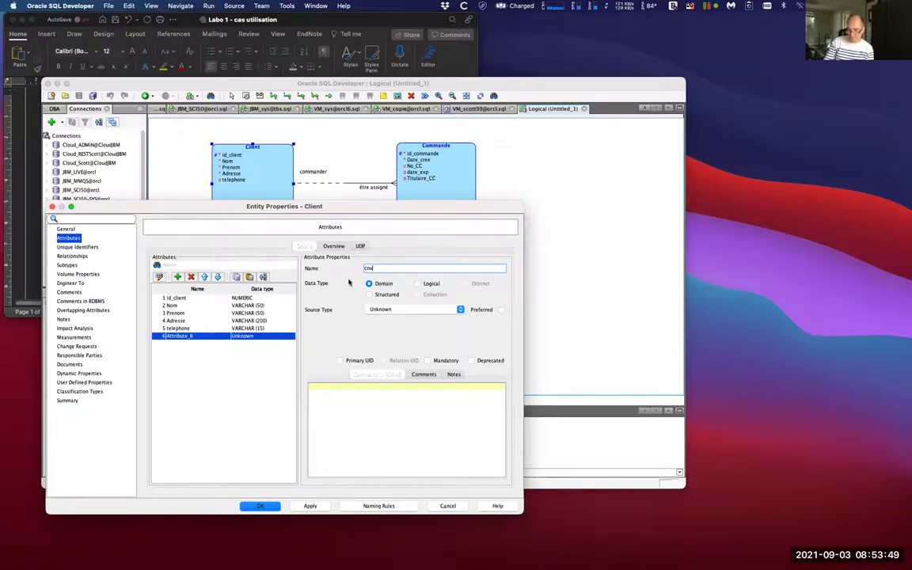
pyautogui.write('rriel')
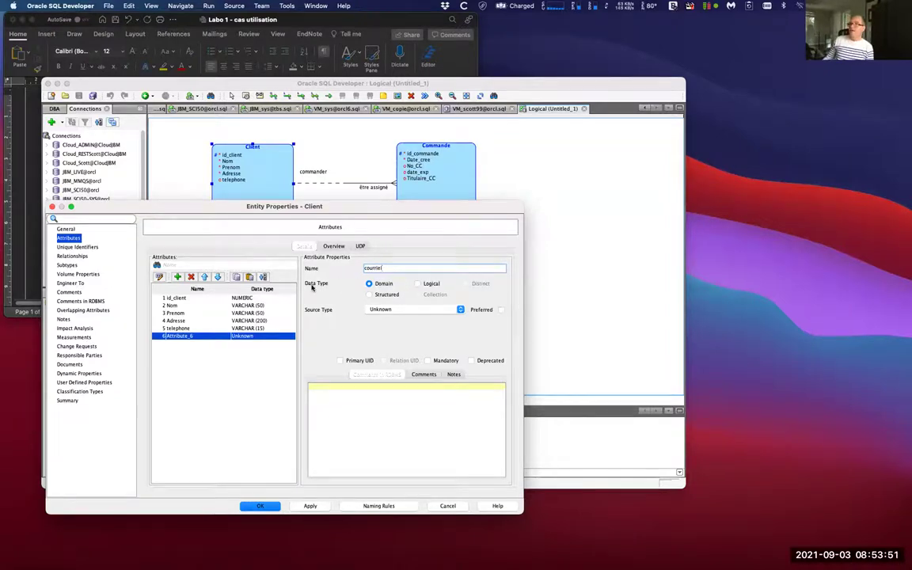
pyautogui.click(417, 283)
pyautogui.click(408, 309)
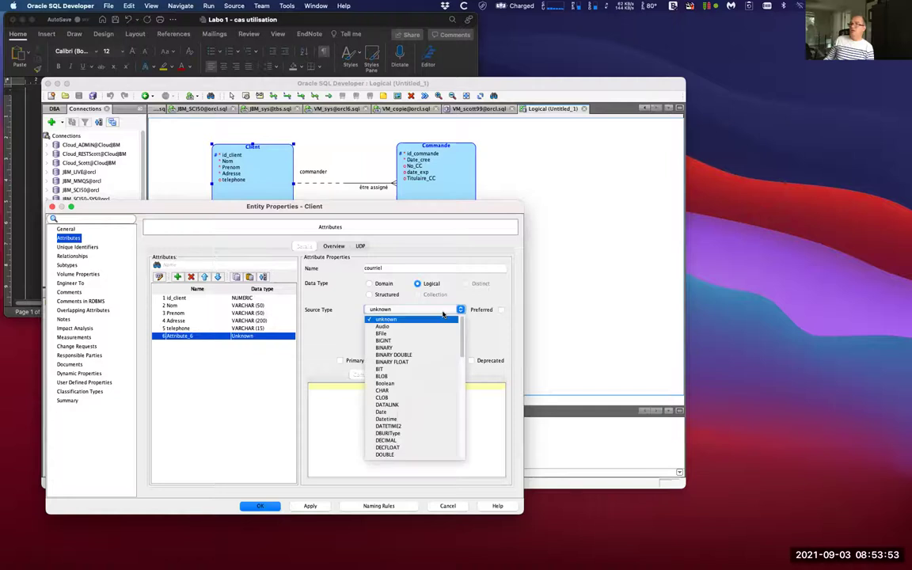
pyautogui.scroll(-5, 412, 358)
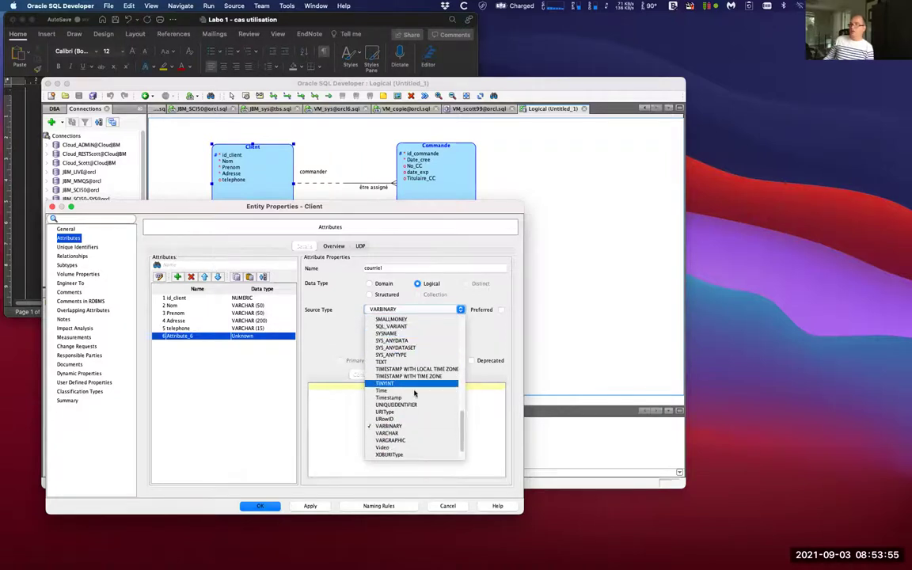
pyautogui.click(411, 428)
pyautogui.click(410, 325)
pyautogui.write('50')
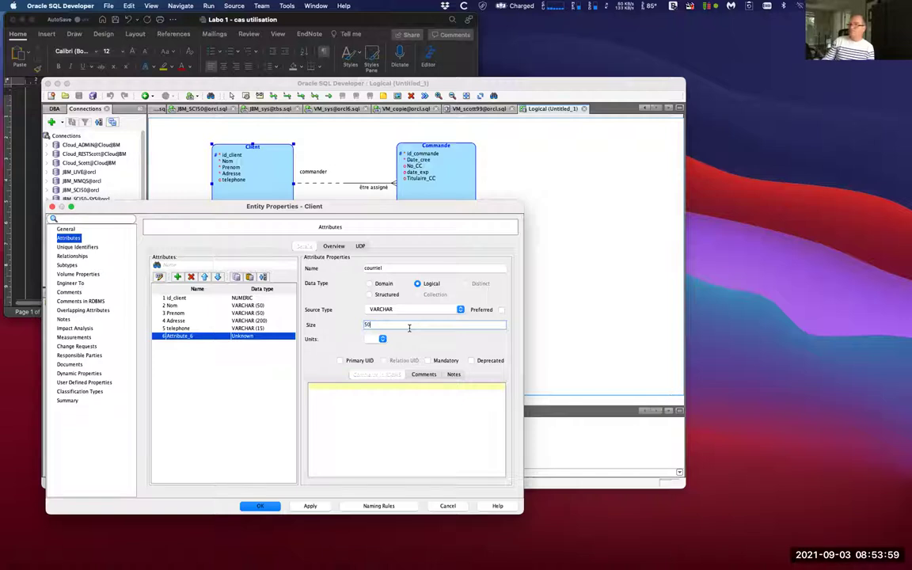
pyautogui.click(321, 507)
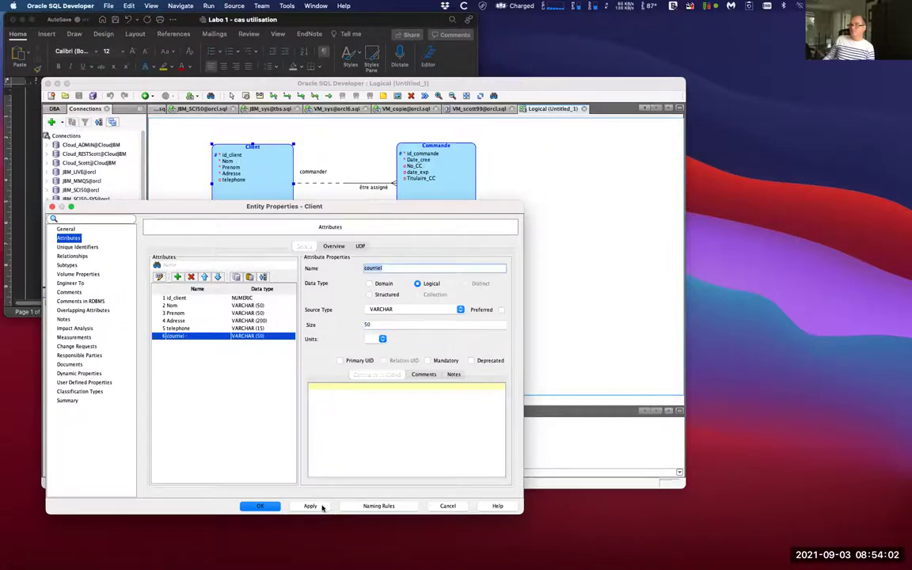
pyautogui.click(255, 510)
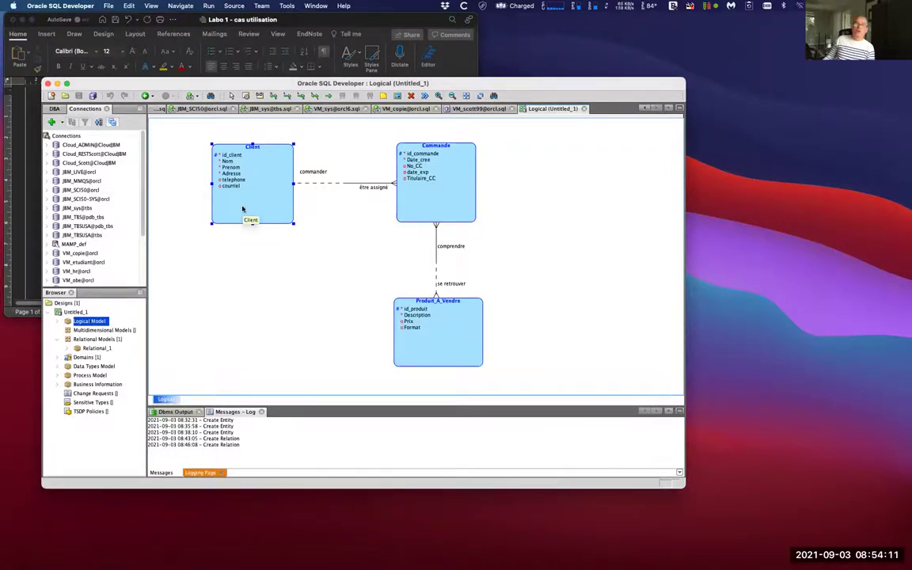
# Select the note phrase in the Word case study, and add an optional logical VARCHAR attribute Note of size 200 to Commande in SQL Developer
pyautogui.click(28, 237)
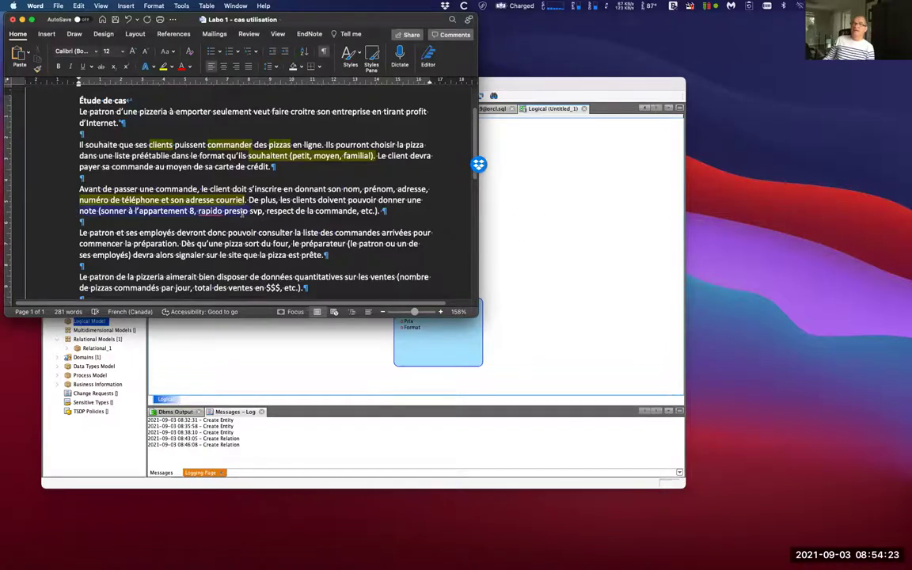
pyautogui.click(551, 195)
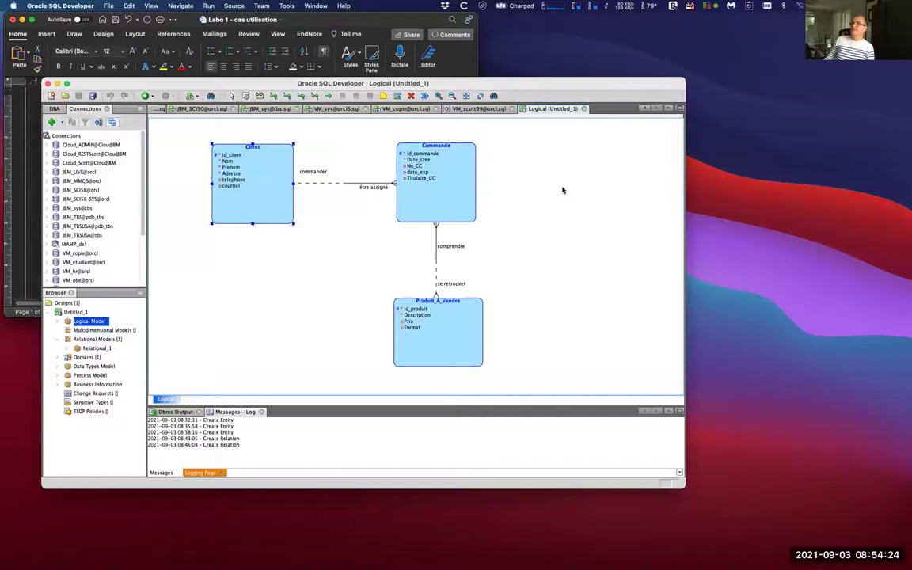
pyautogui.doubleClick(444, 208)
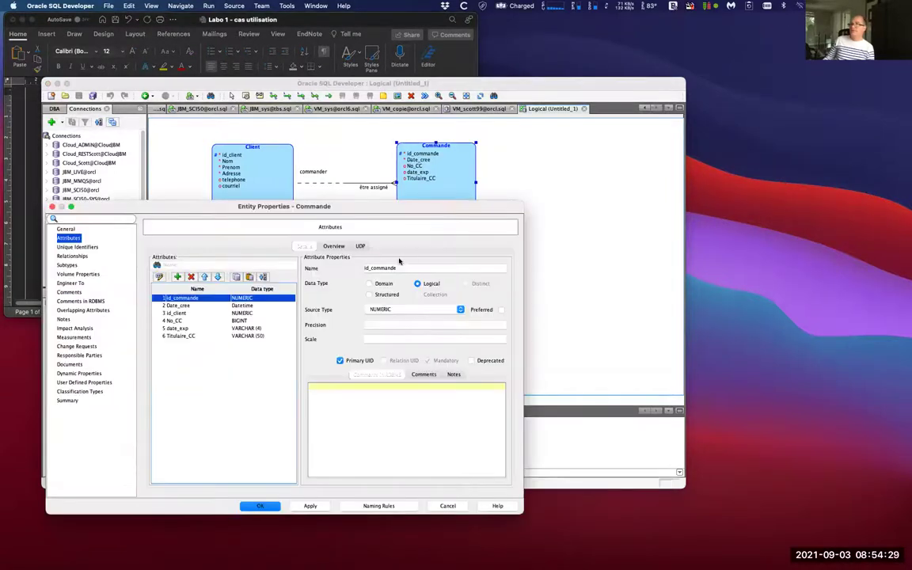
pyautogui.click(178, 277)
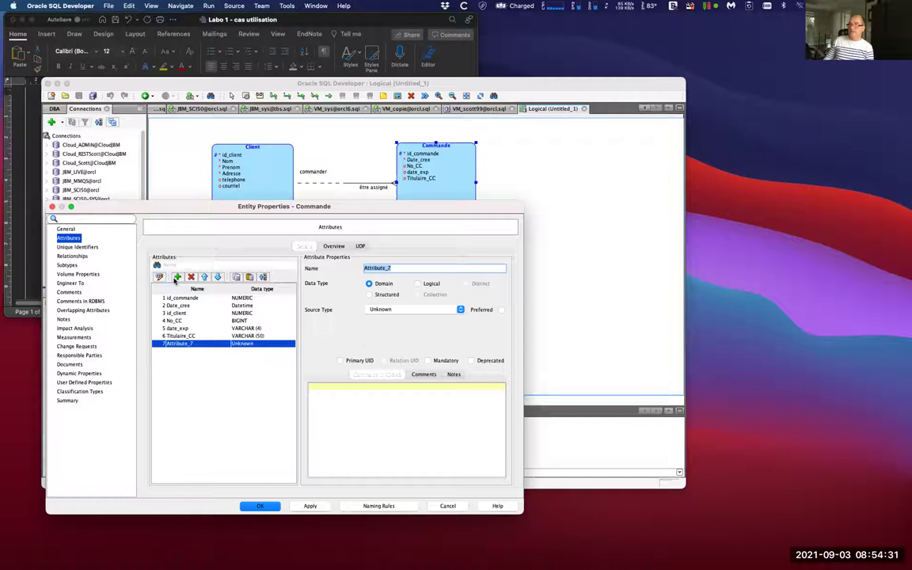
pyautogui.write('Note')
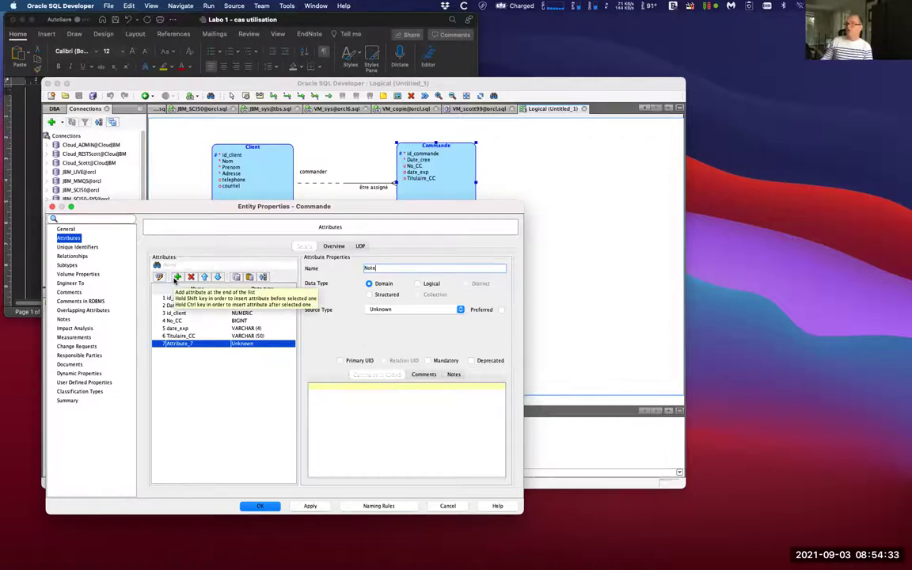
pyautogui.click(417, 283)
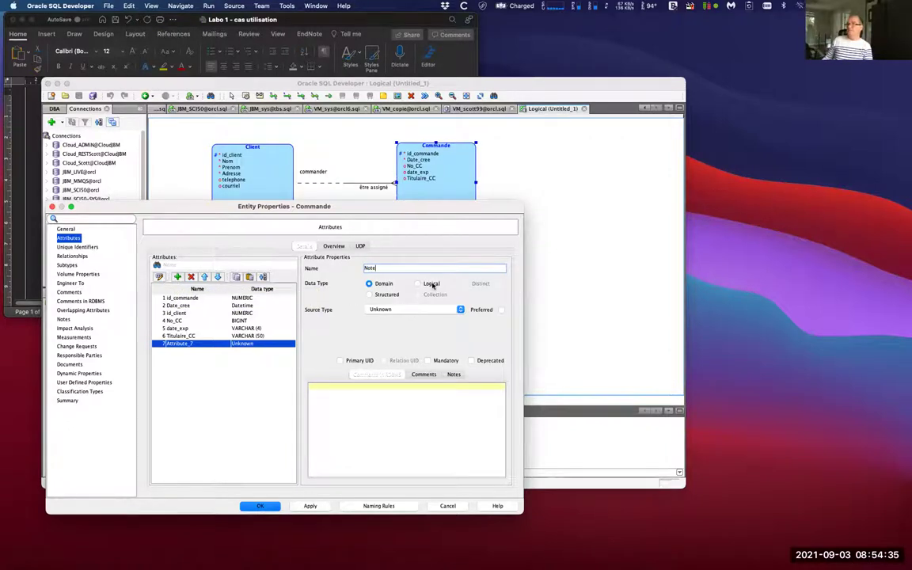
pyautogui.click(427, 310)
pyautogui.scroll(-15, 415, 372)
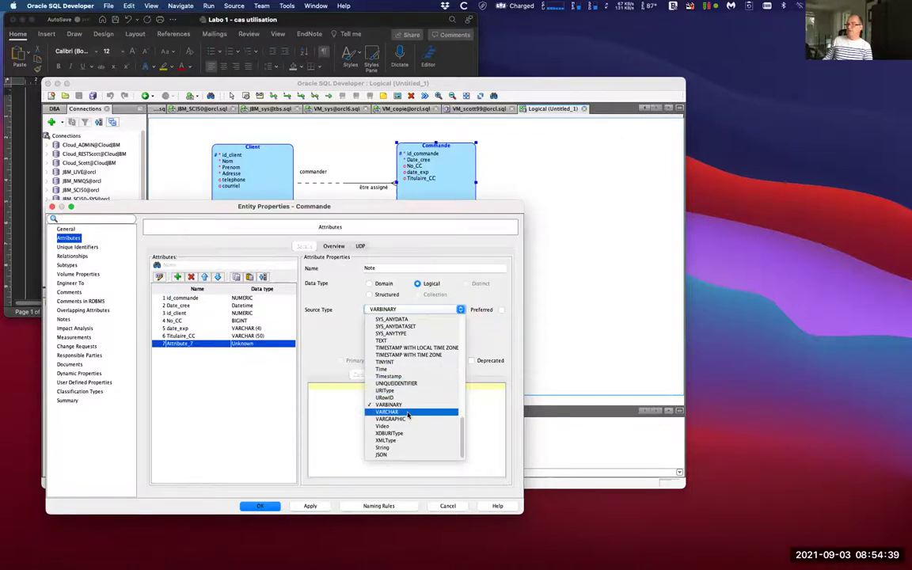
pyautogui.click(396, 412)
pyautogui.click(437, 325)
pyautogui.write('200')
pyautogui.click(313, 508)
pyautogui.click(258, 509)
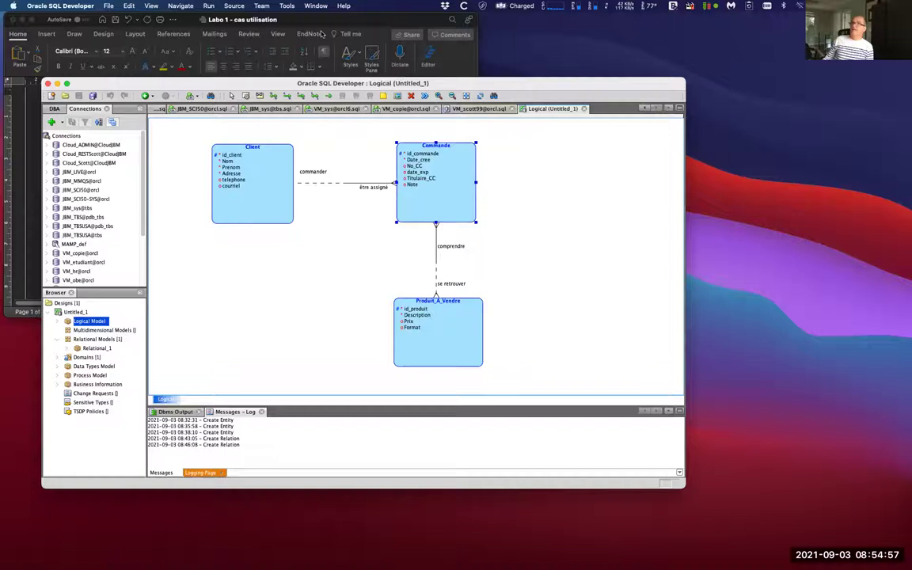
# Move the SQL Developer window clear of the case study and highlight "note (sonner à l'appartement 8, rapido presto" in Word
pyautogui.moveTo(579, 84); pyautogui.dragTo(844, 235)
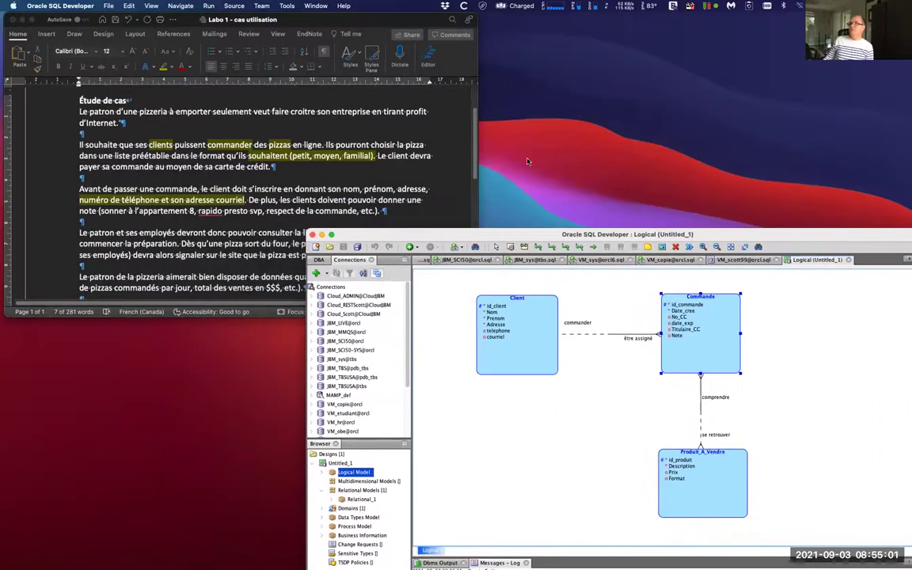
pyautogui.click(236, 164)
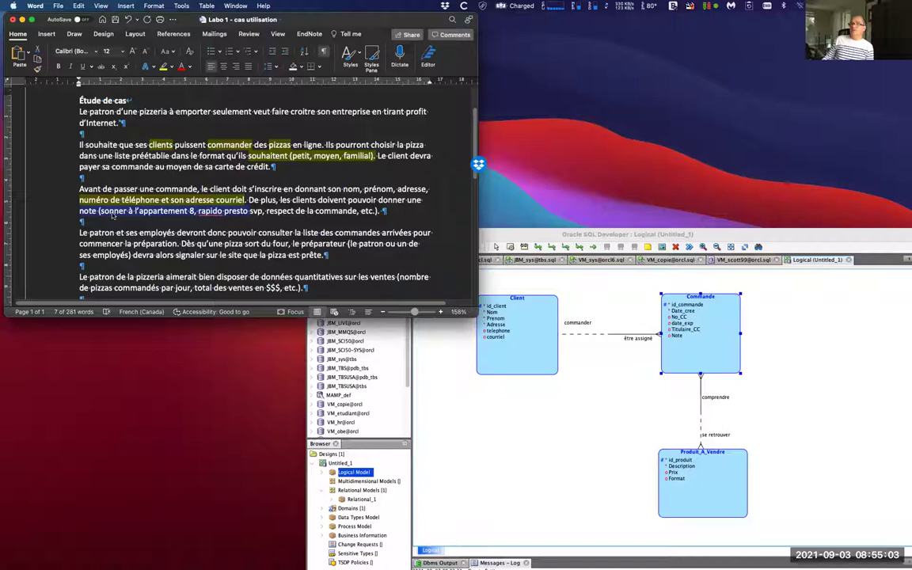
pyautogui.click(163, 65)
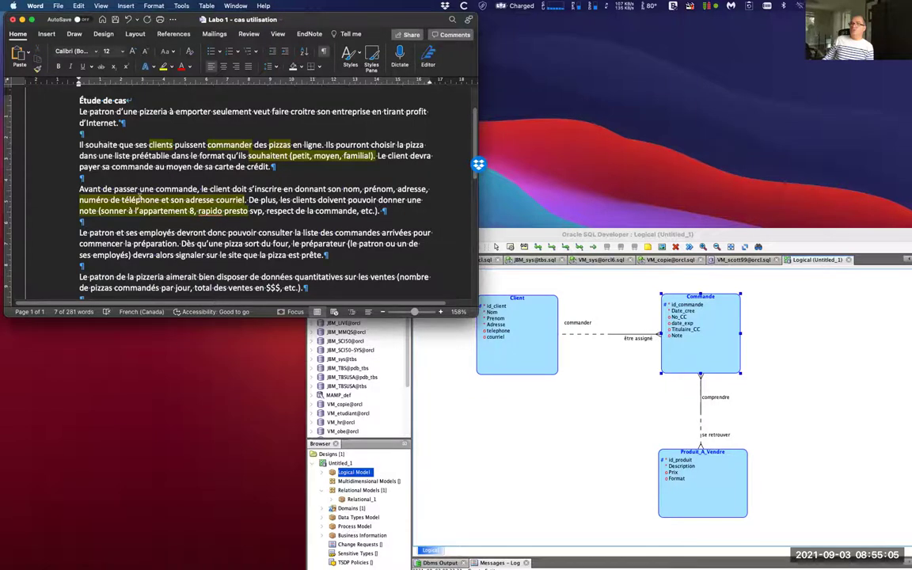
# Highlight "la pizza est prête." in the paragraph about the employees preparing orders in the Word case study
pyautogui.scroll(-3, 157, 189)
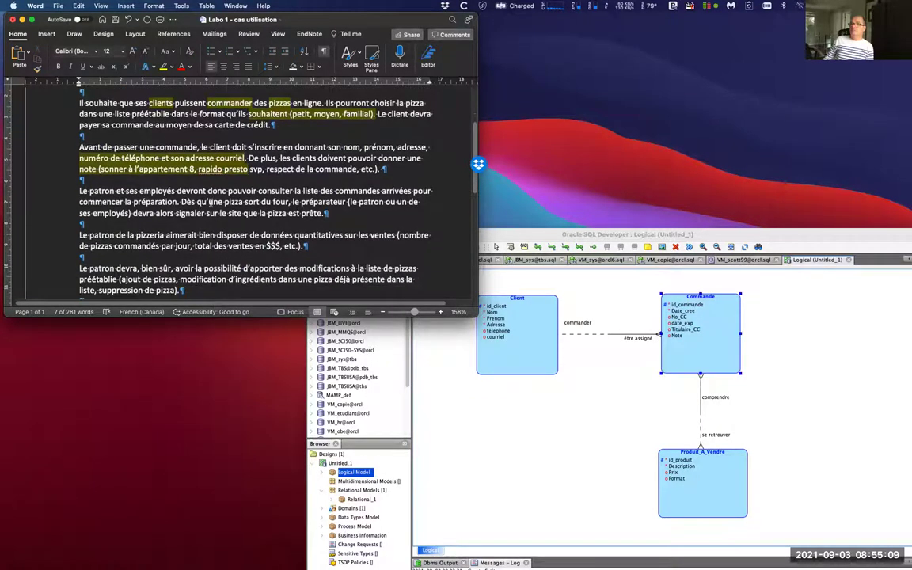
pyautogui.click(388, 209)
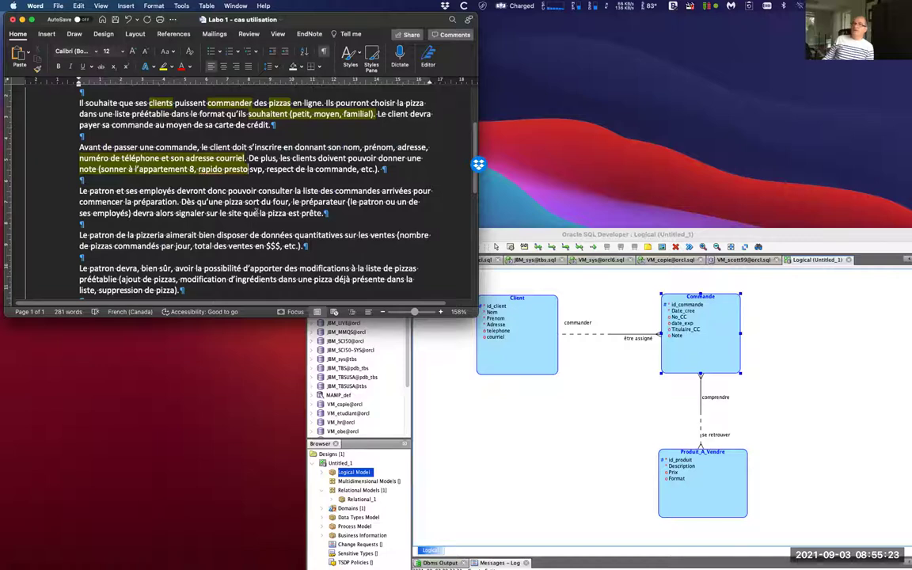
pyautogui.moveTo(258, 213); pyautogui.dragTo(324, 214)
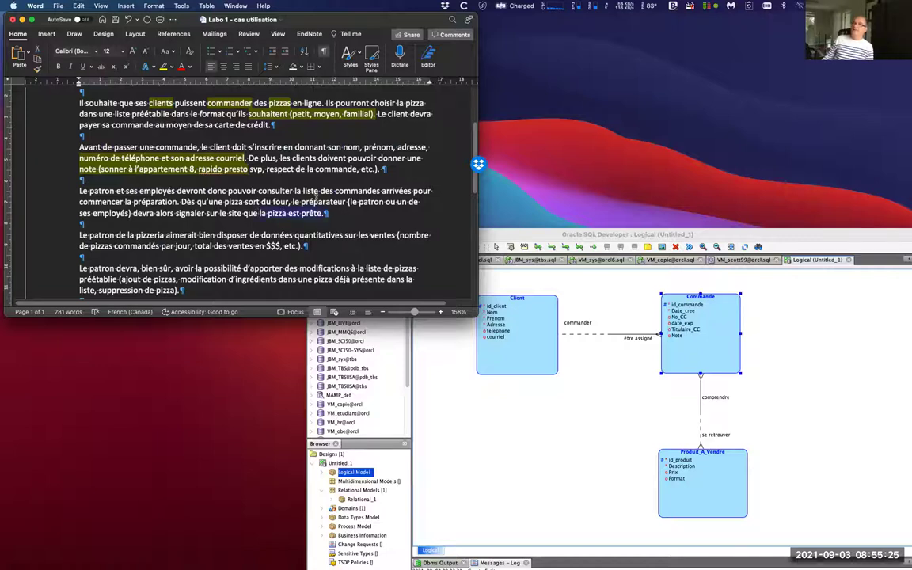
pyautogui.click(163, 67)
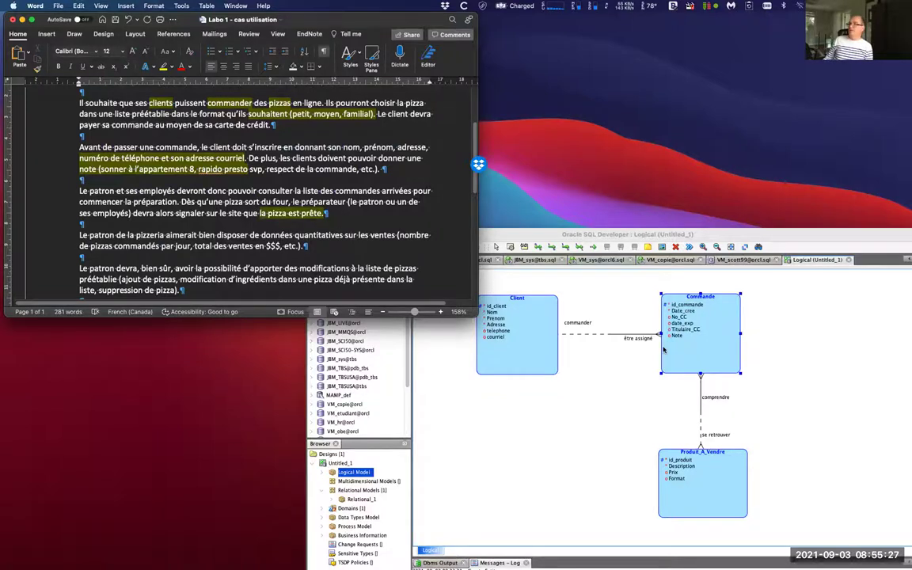
# In SQL Developer, add an optional attribute Pret with logical type VARCHAR and size 1 to the Commande entity
pyautogui.click(663, 351)
pyautogui.doubleClick(680, 352)
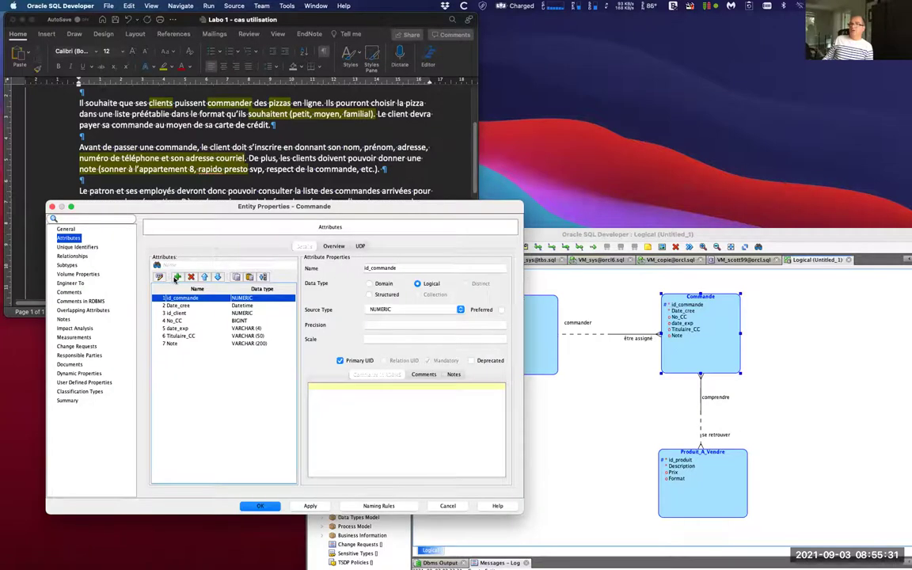
pyautogui.click(178, 277)
pyautogui.write('Pret')
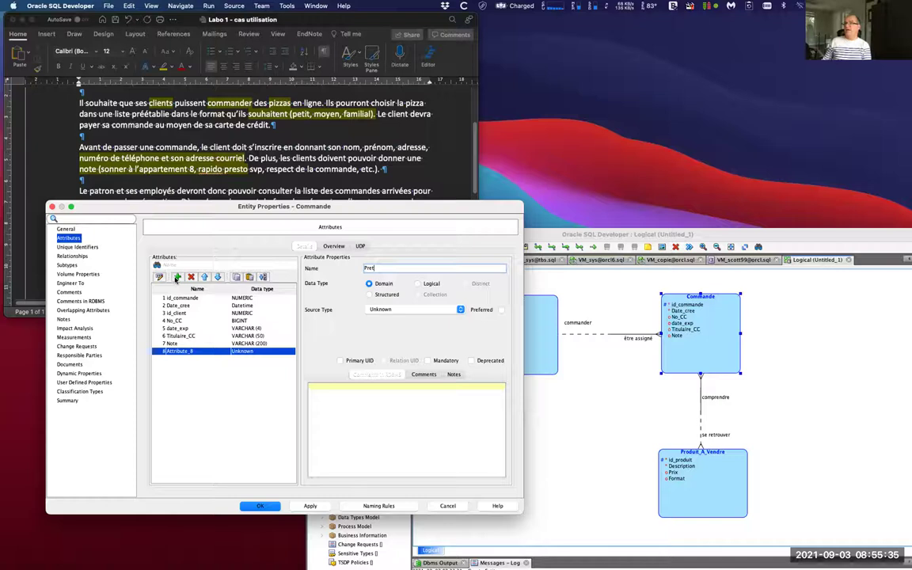
pyautogui.click(428, 285)
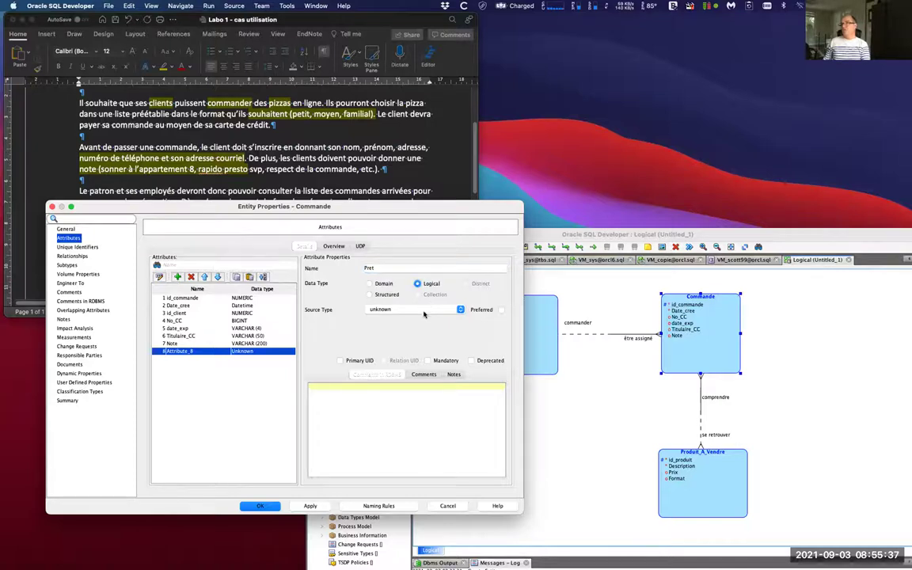
pyautogui.click(423, 312)
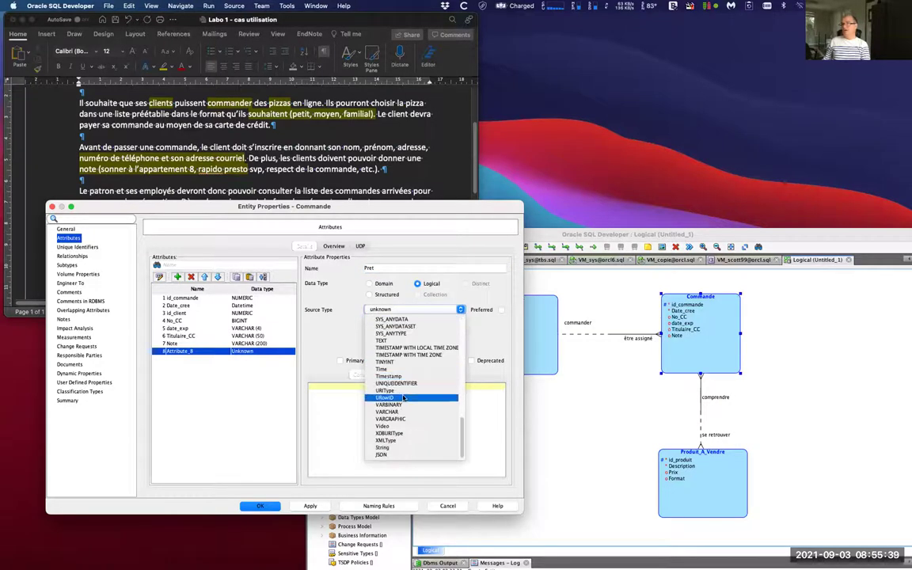
pyautogui.click(400, 412)
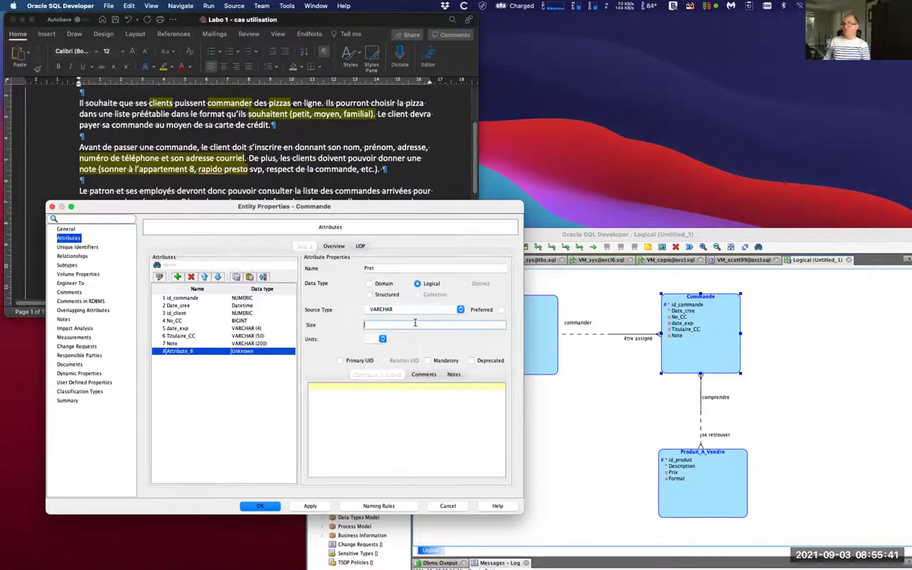
pyautogui.write('1')
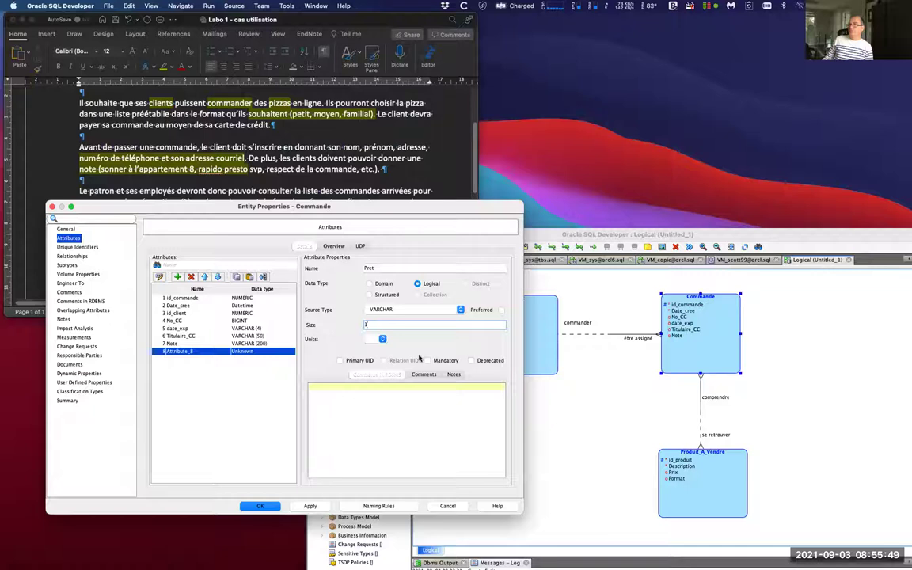
# Set the default value of Commande's Pret attribute to N in its own attribute properties, and confirm them
pyautogui.click(331, 247)
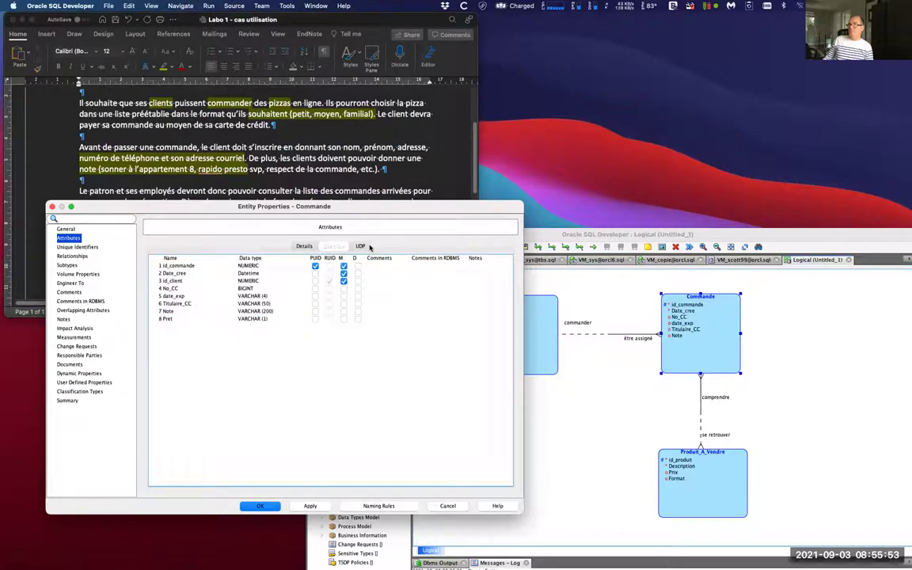
pyautogui.click(361, 247)
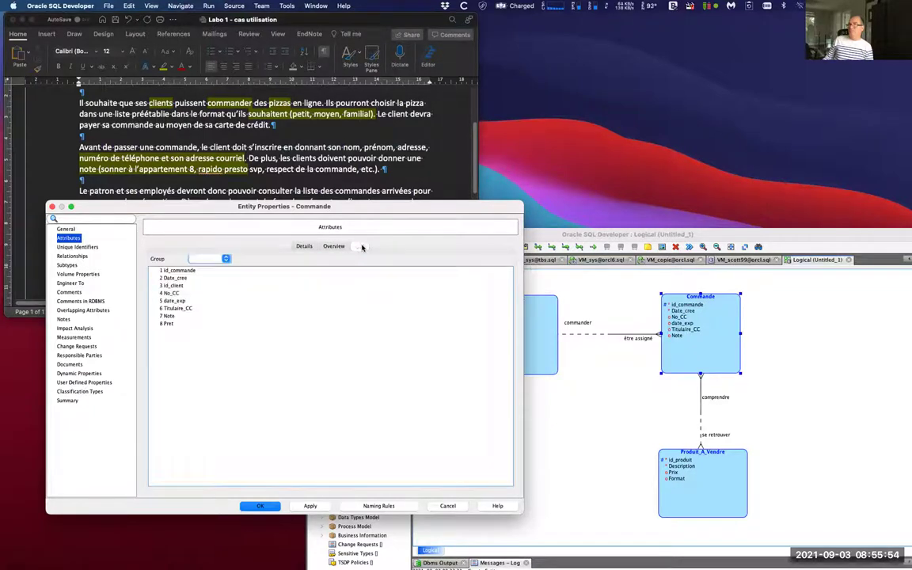
pyautogui.click(304, 247)
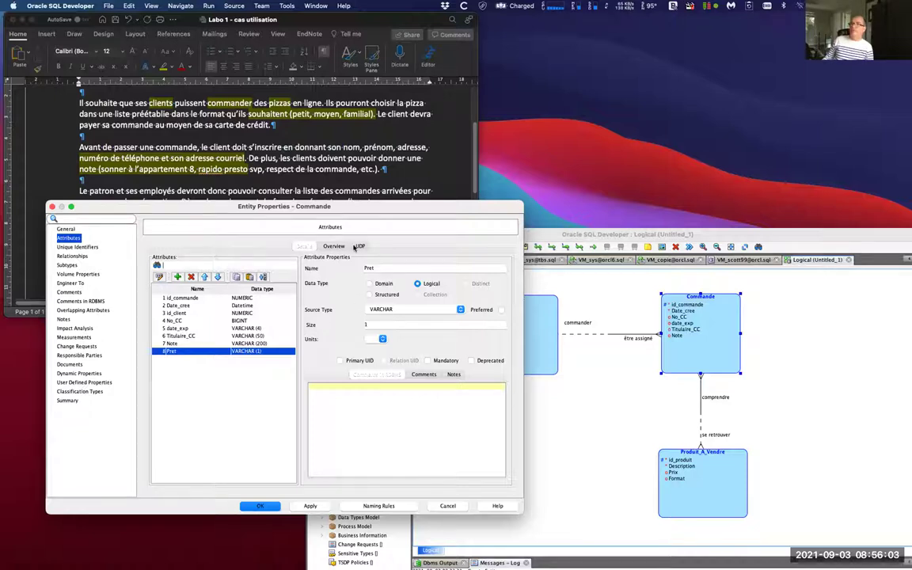
pyautogui.click(159, 277)
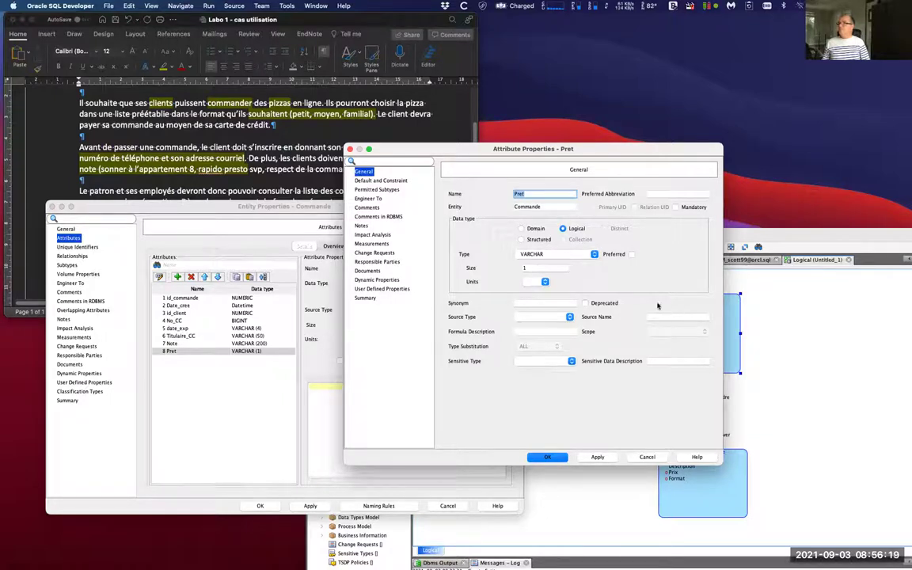
pyautogui.click(396, 182)
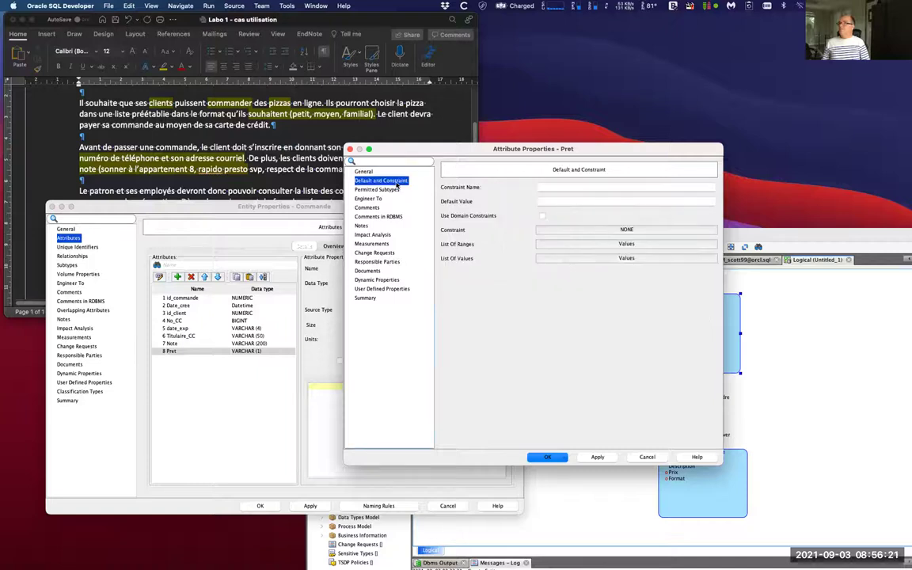
pyautogui.click(544, 201)
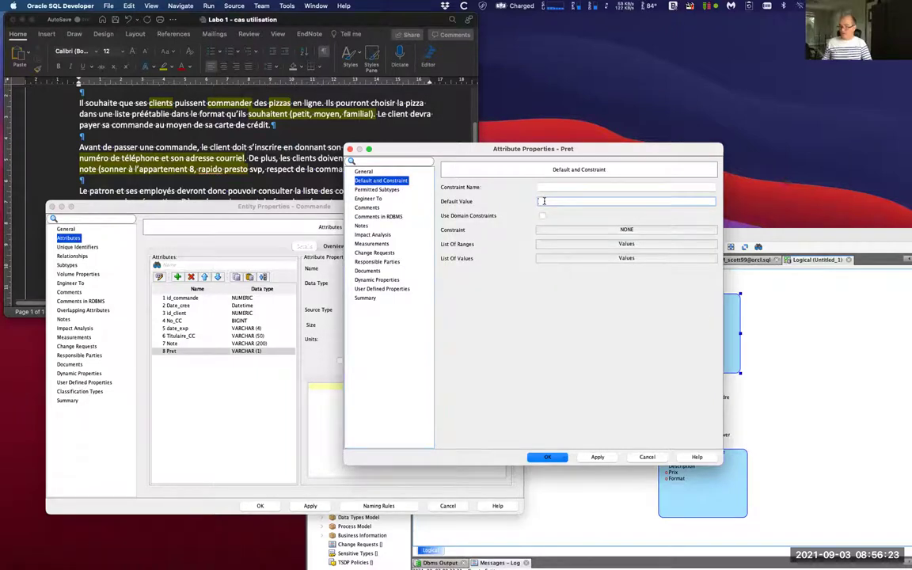
pyautogui.write('N')
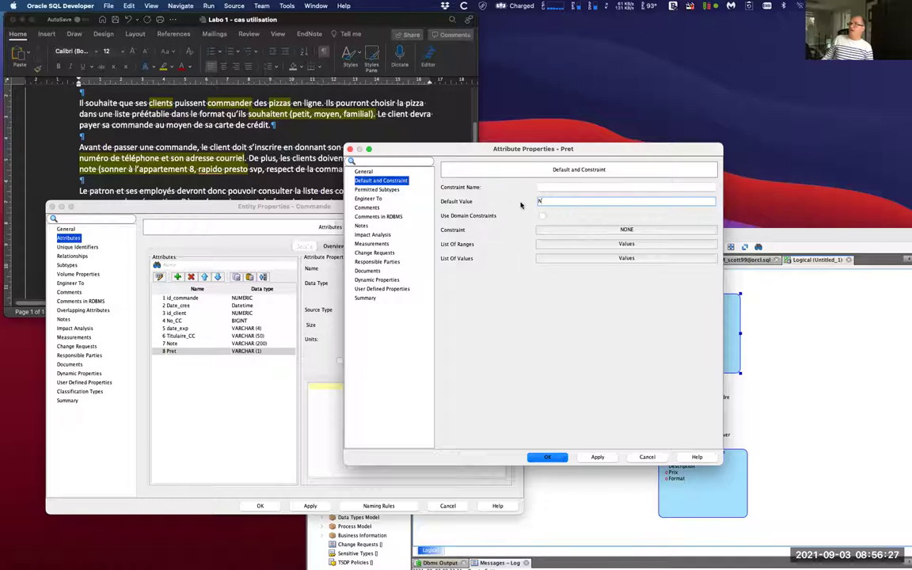
pyautogui.click(552, 458)
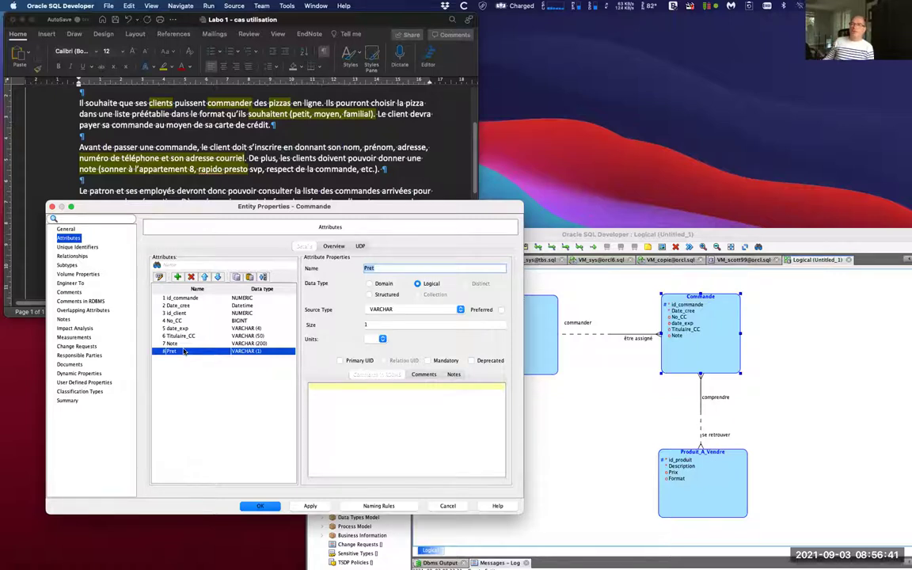
# Recheck the default value of the Pret attribute, and save the Commande entity
pyautogui.click(160, 278)
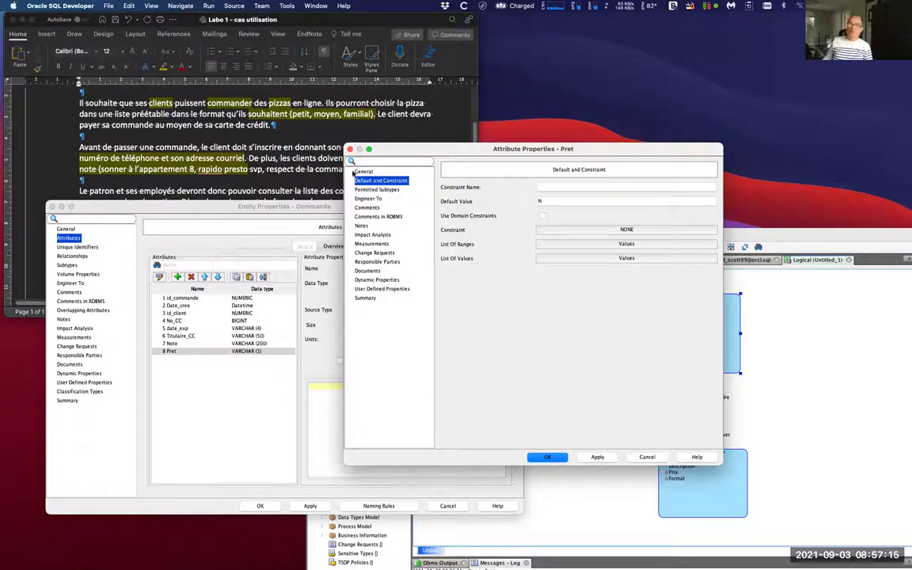
pyautogui.doubleClick(552, 198)
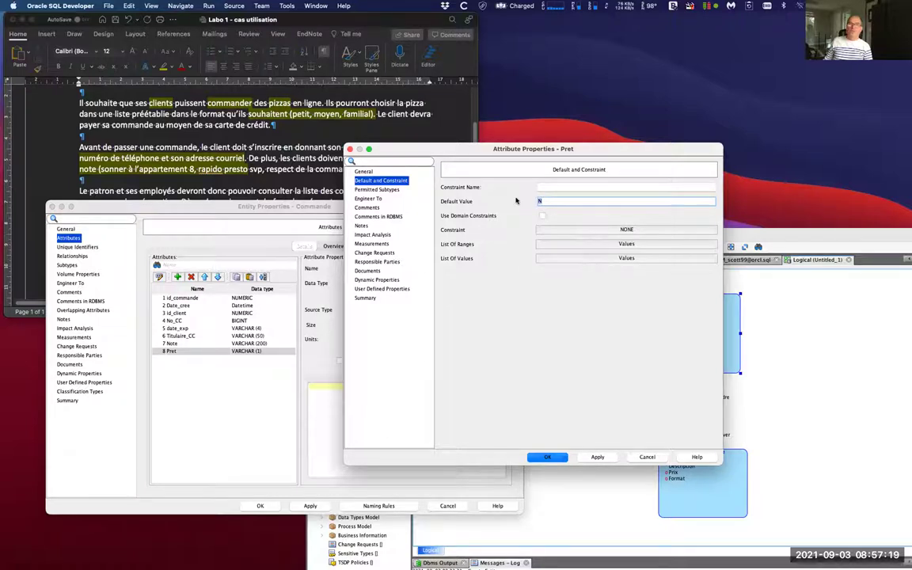
pyautogui.click(557, 460)
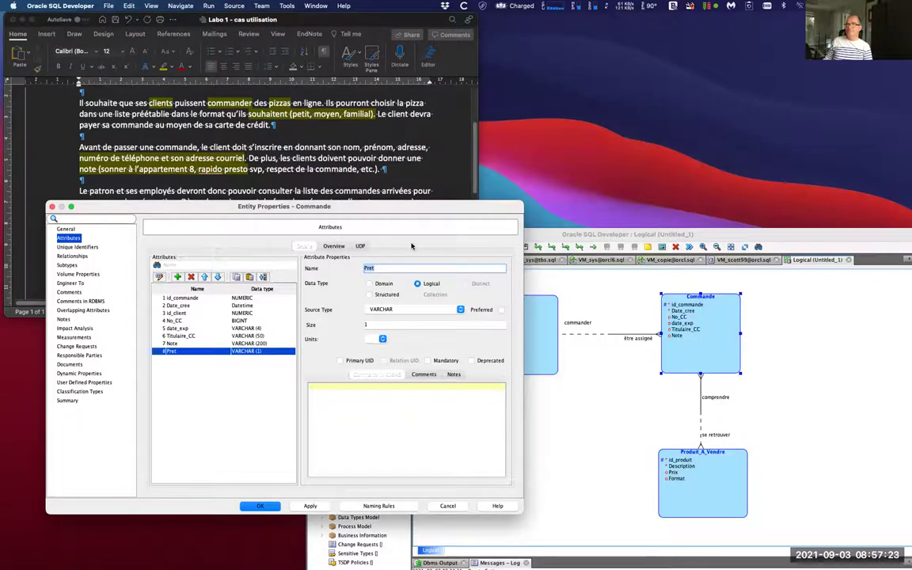
pyautogui.click(411, 179)
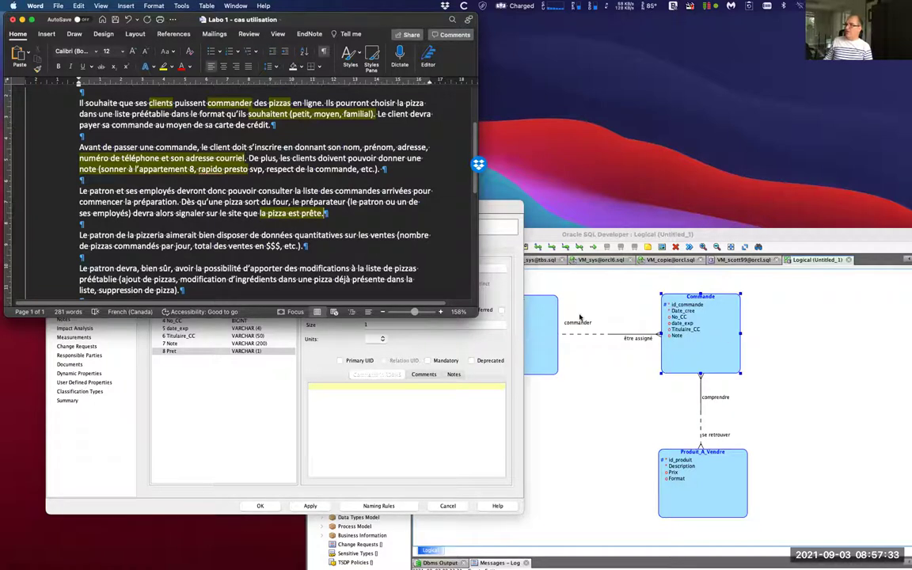
pyautogui.click(512, 402)
pyautogui.click(483, 381)
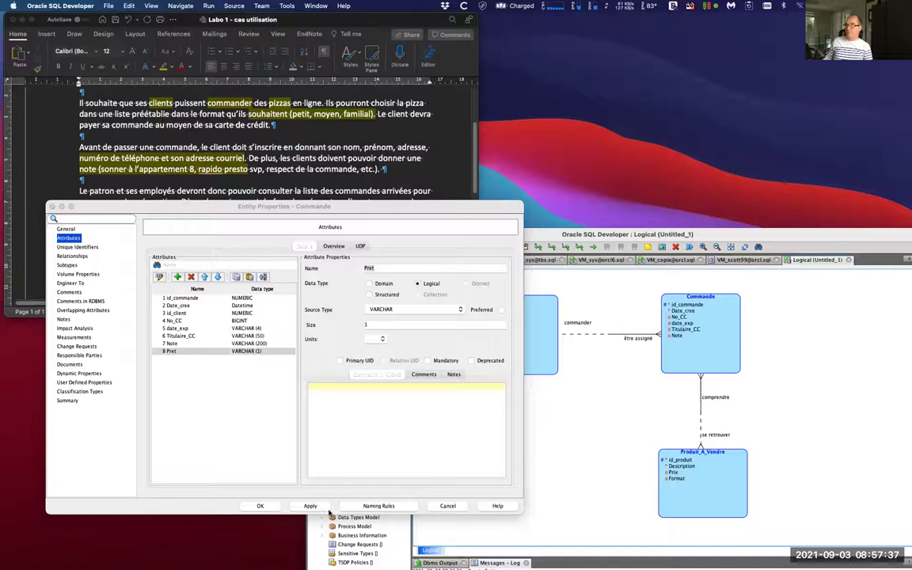
pyautogui.click(261, 506)
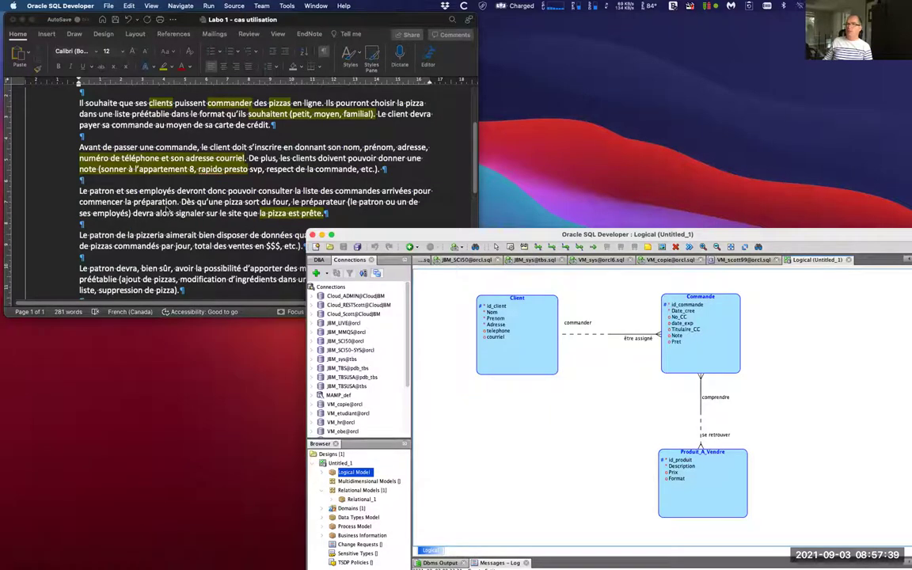
# Read the rest of the Word case study, from the sales data paragraph to the end, for requirements still missing from the model
pyautogui.scroll(-2, 167, 209)
pyautogui.scroll(-3, 167, 209)
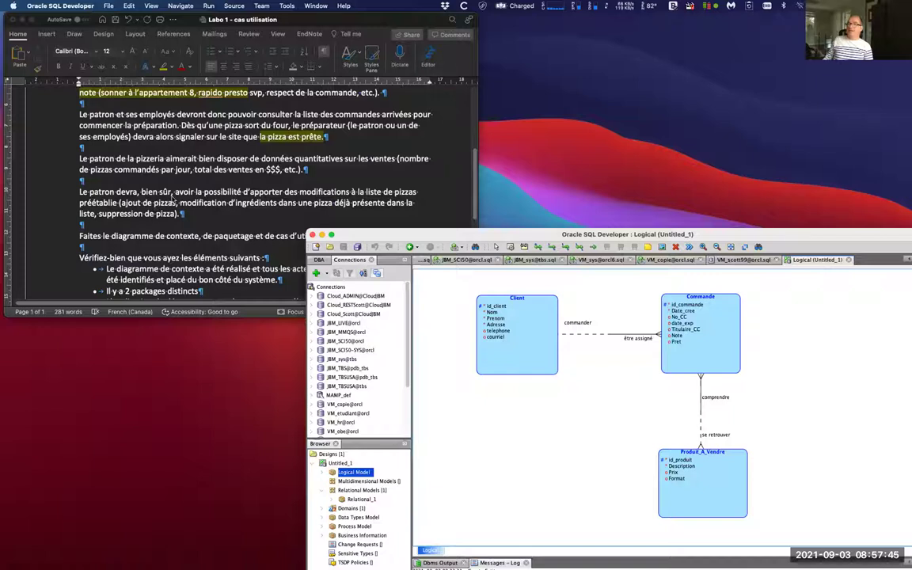
pyautogui.click(174, 199)
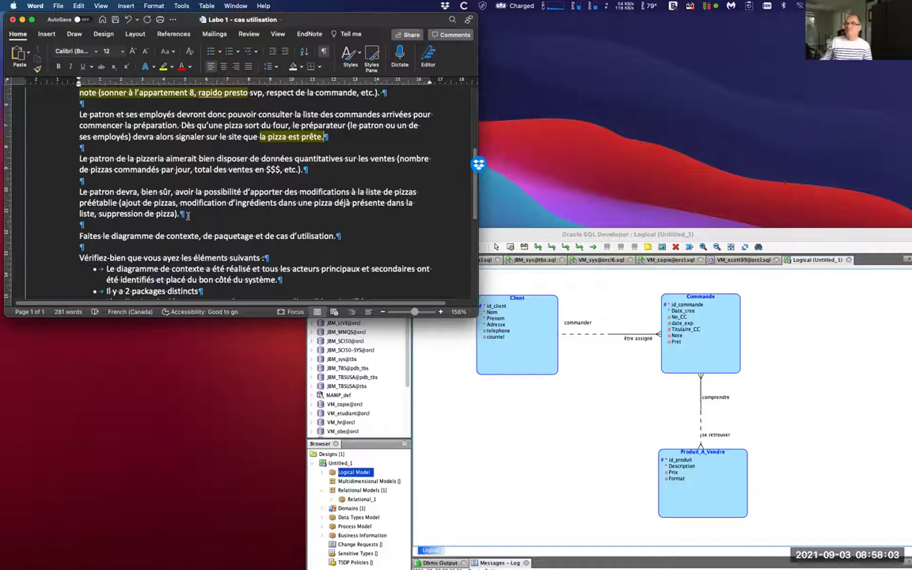
pyautogui.scroll(-4, 250, 203)
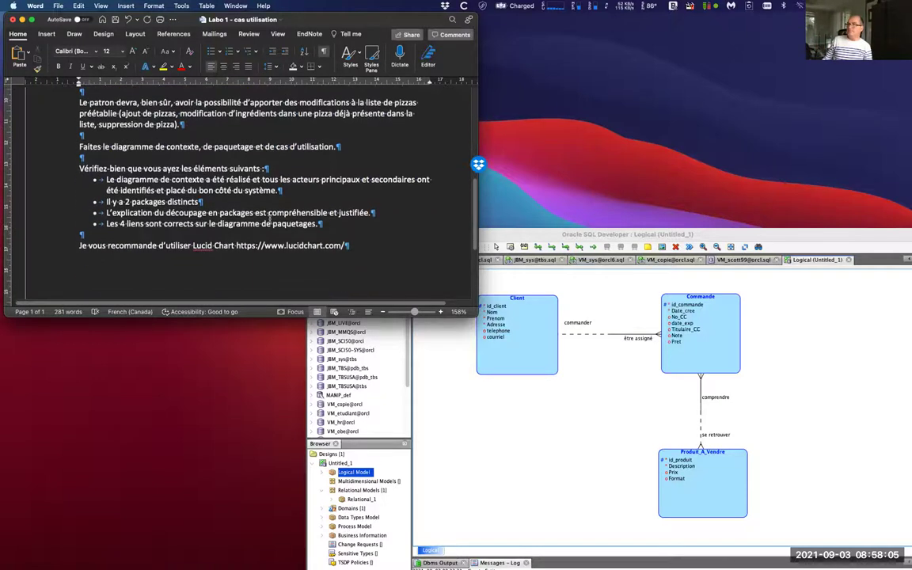
# Move the SQL Developer window to the centre of the desktop and engineer the logical model to the relational model Relational_1
pyautogui.moveTo(664, 234); pyautogui.dragTo(491, 76)
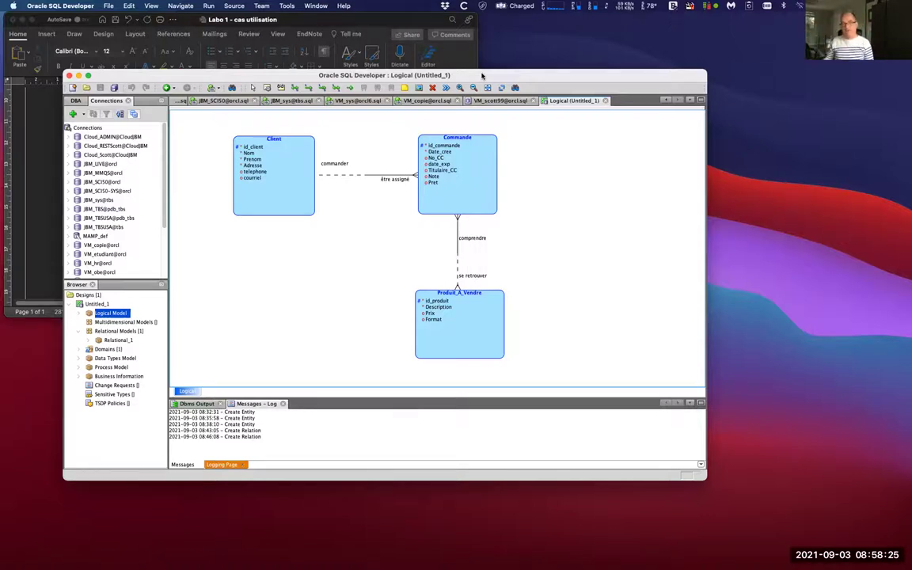
pyautogui.click(117, 314)
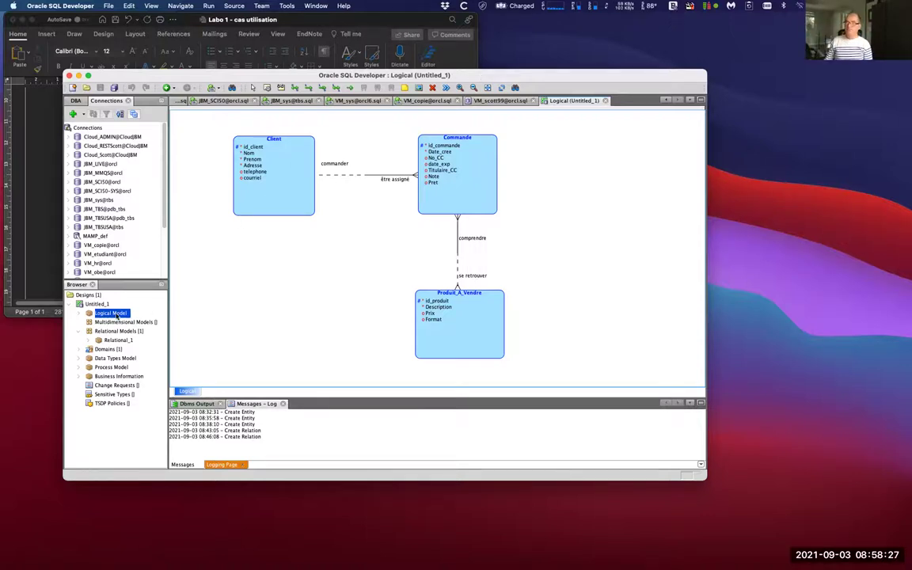
pyautogui.rightClick(117, 315)
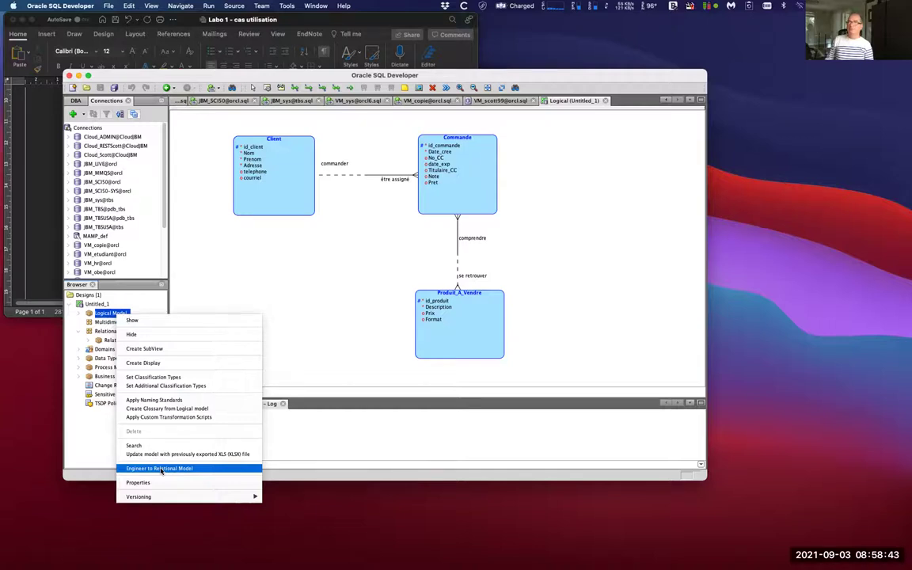
pyautogui.click(162, 469)
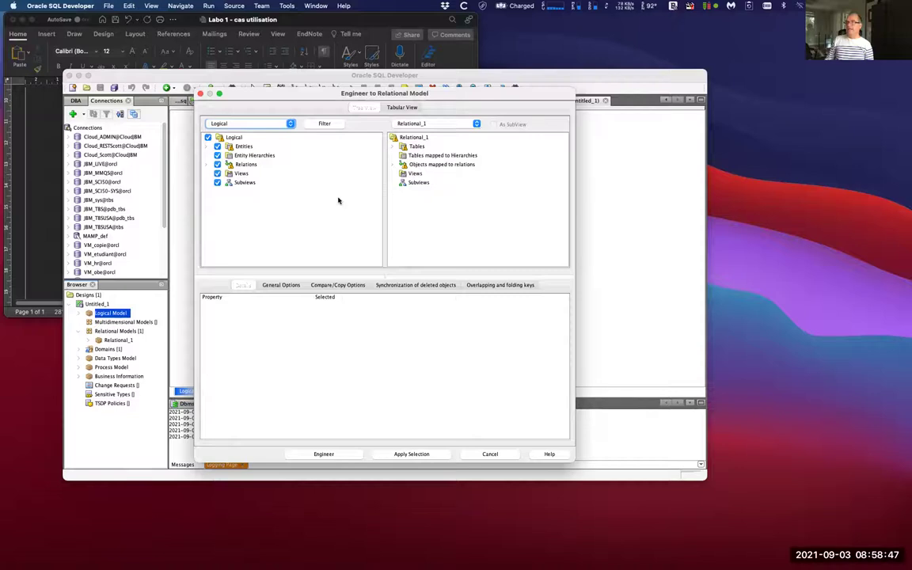
pyautogui.click(333, 455)
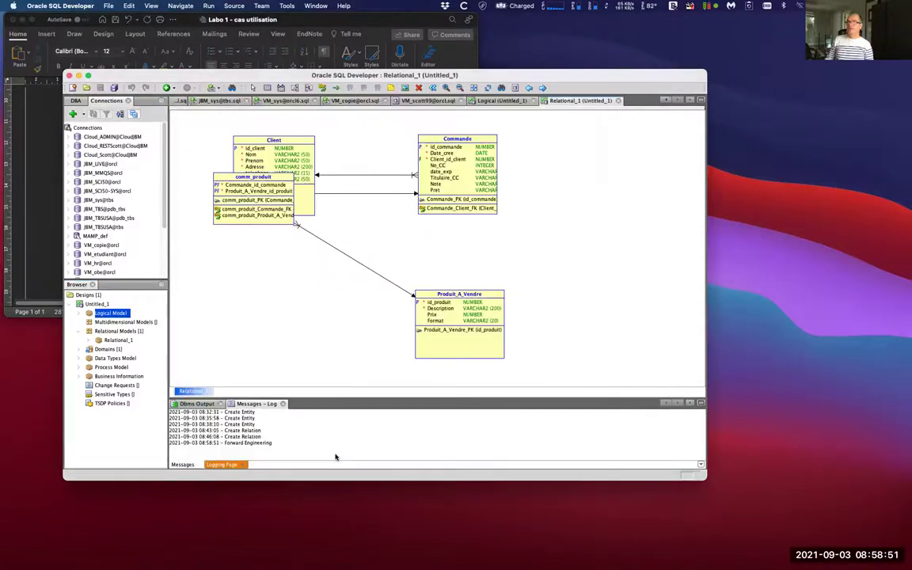
# Rearrange the four tables in the relational diagram with comm_produit below Commande, and enlarge comm_produit to show its full key names
pyautogui.moveTo(278, 223); pyautogui.dragTo(307, 296)
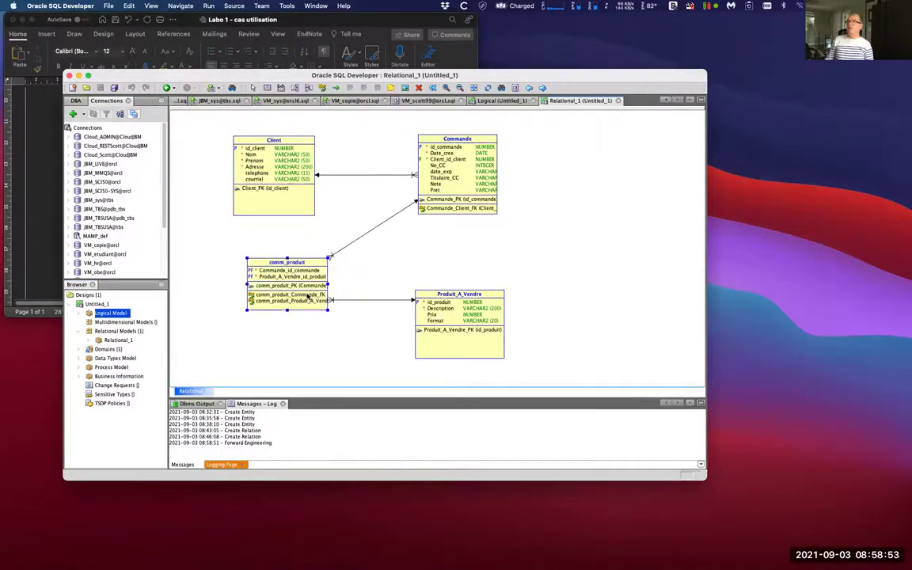
pyautogui.moveTo(246, 150); pyautogui.dragTo(222, 147)
pyautogui.moveTo(451, 150); pyautogui.dragTo(365, 152)
pyautogui.moveTo(462, 321); pyautogui.dragTo(534, 322)
pyautogui.moveTo(291, 289); pyautogui.dragTo(368, 286)
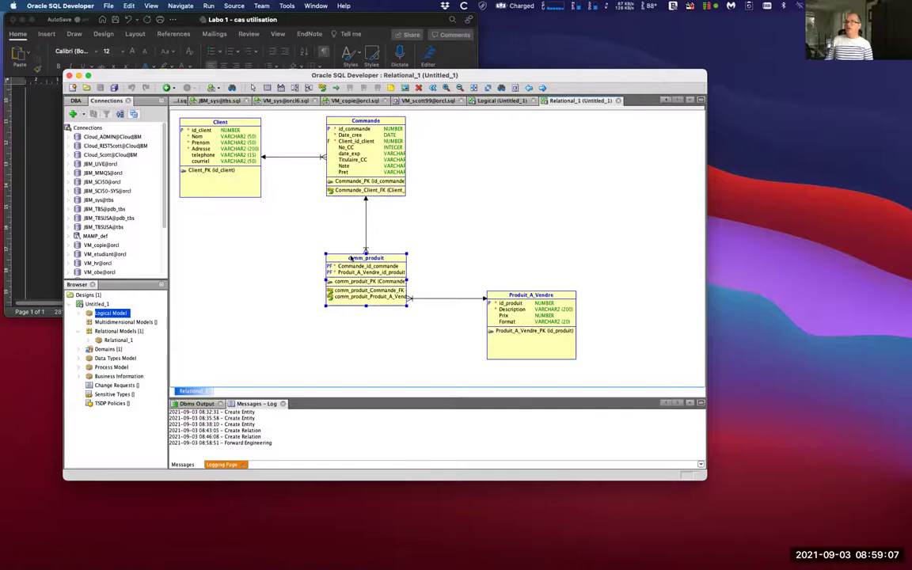
pyautogui.moveTo(325, 254); pyautogui.dragTo(231, 234)
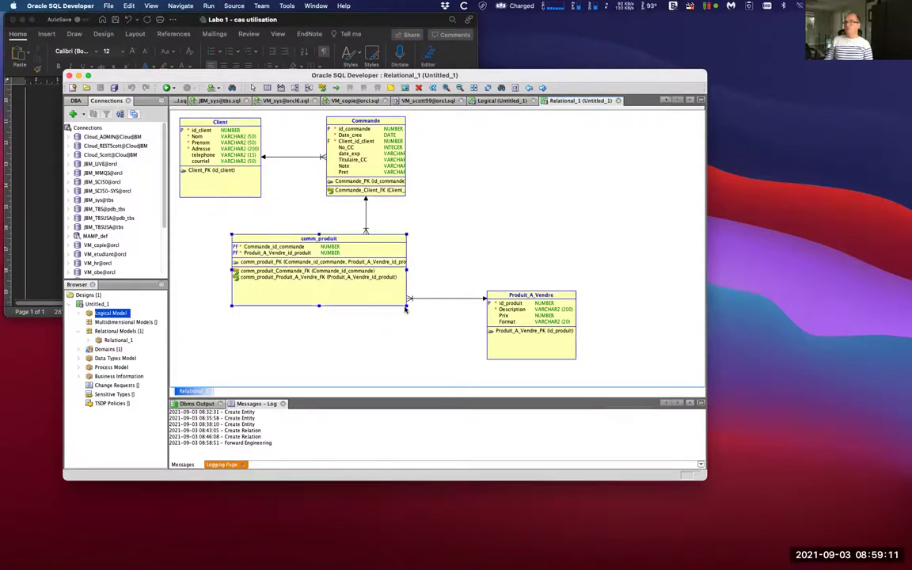
# Widen the comm_produit and Commande tables to show their full columns and place Produit_A_Vendre level with comm_produit
pyautogui.moveTo(418, 305); pyautogui.dragTo(438, 314)
pyautogui.moveTo(527, 325); pyautogui.dragTo(521, 272)
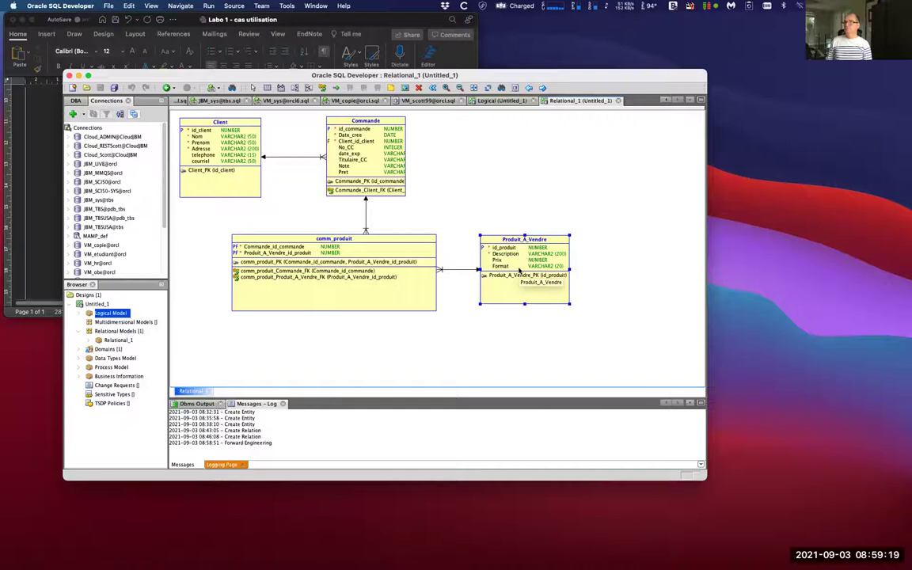
pyautogui.click(404, 156)
pyautogui.moveTo(406, 156); pyautogui.dragTo(466, 161)
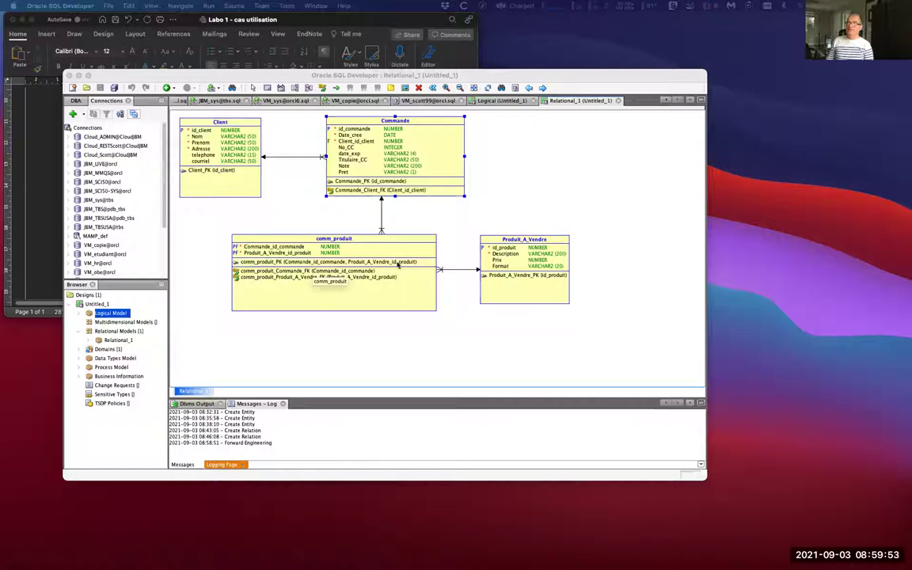
pyautogui.click(269, 279)
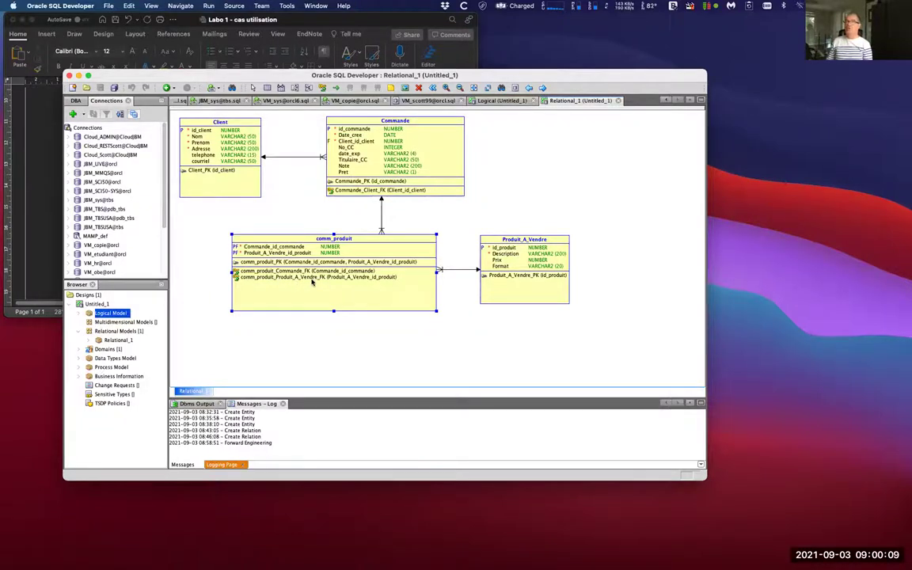
# Delete all tables and relationships from the Relational_1 diagram
pyautogui.moveTo(630, 356); pyautogui.dragTo(174, 114)
pyautogui.press('Delete')
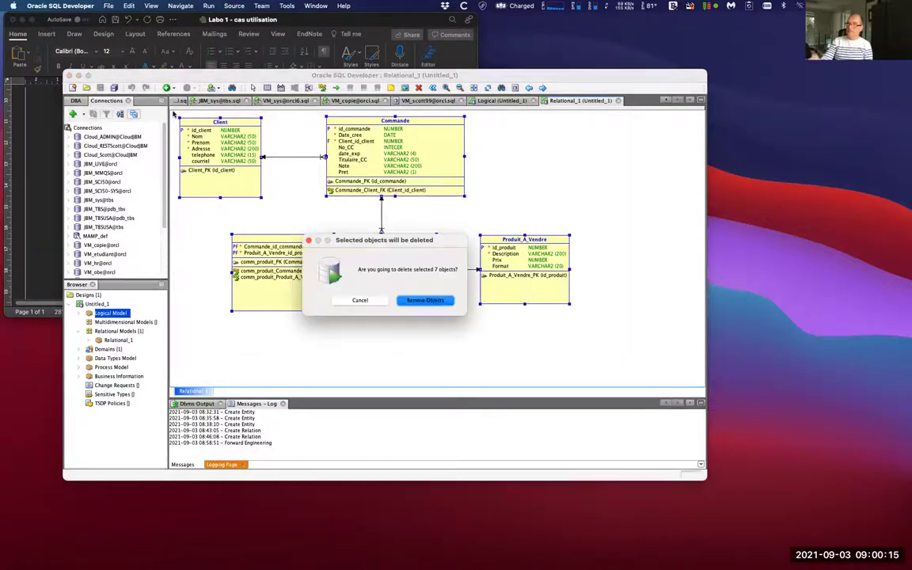
pyautogui.click(422, 301)
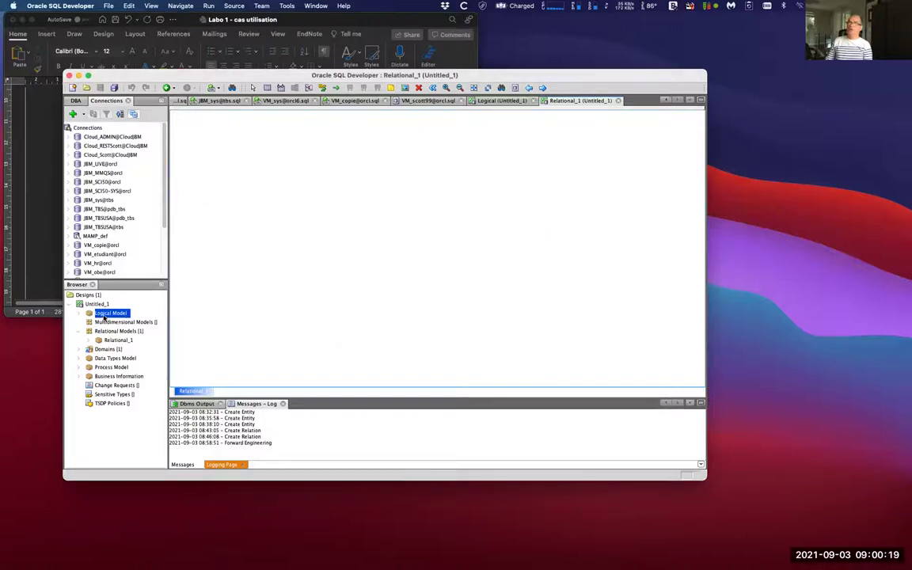
# Rename the Produit_A_Vendre entity in the logical model to Produit and apply the change
pyautogui.click(502, 101)
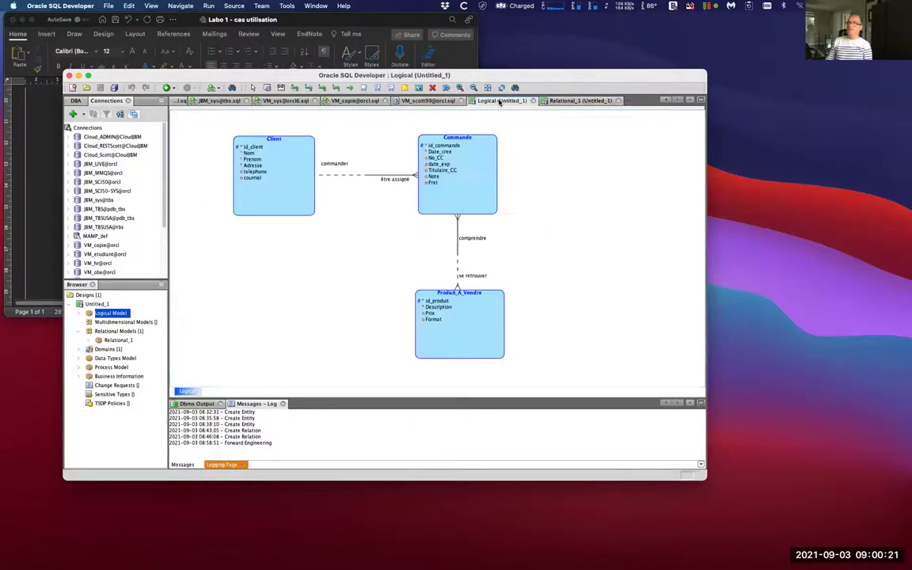
pyautogui.doubleClick(467, 305)
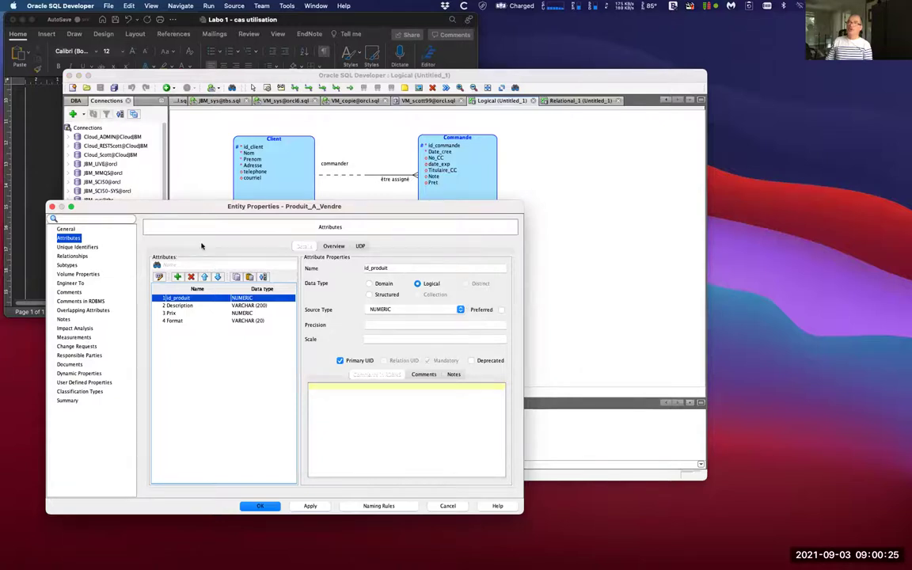
pyautogui.click(63, 230)
pyautogui.click(307, 244)
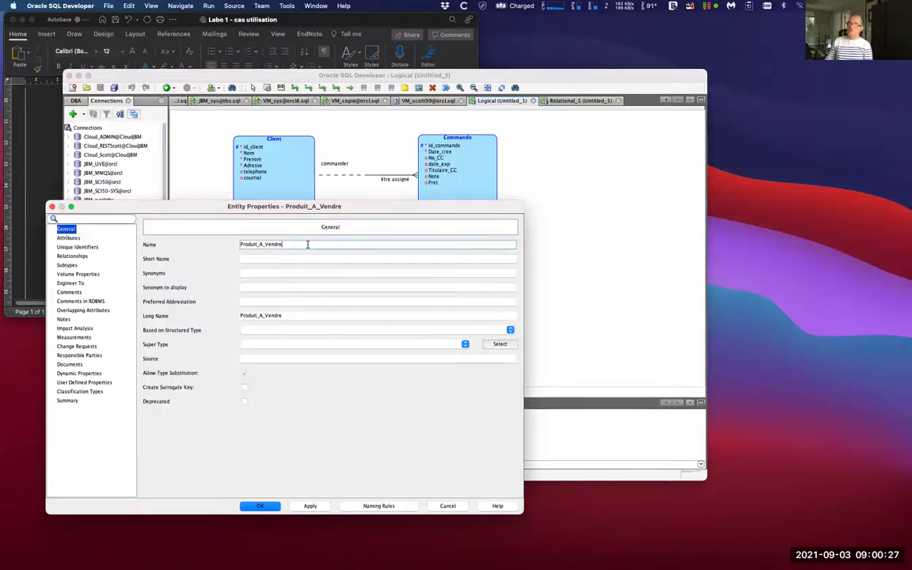
pyautogui.press('BackSpace')
pyautogui.press('BackSpace')
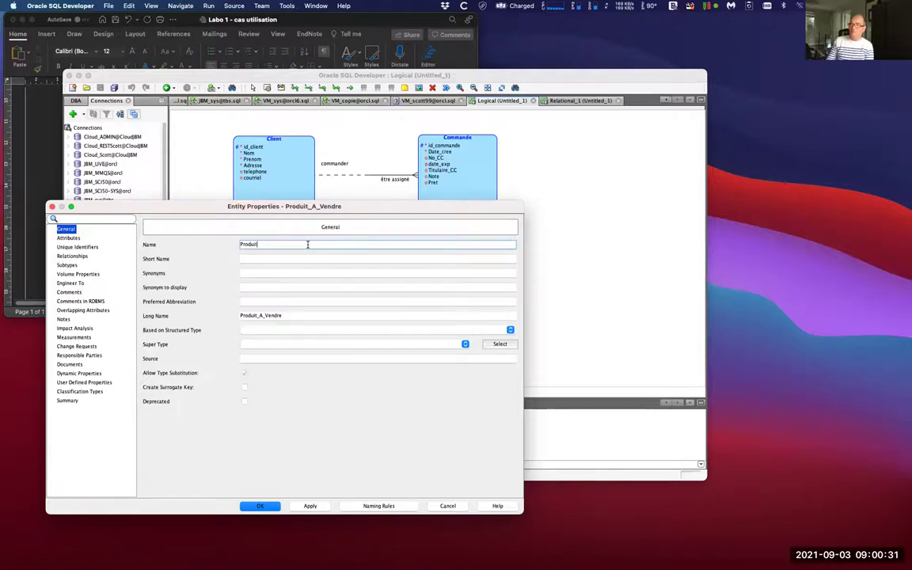
pyautogui.click(259, 316)
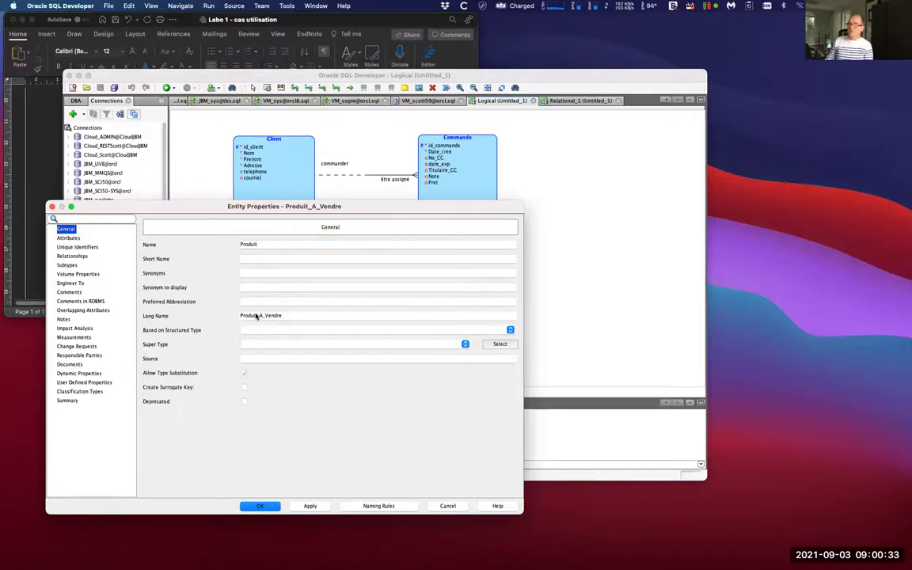
pyautogui.doubleClick(293, 316)
pyautogui.click(293, 317)
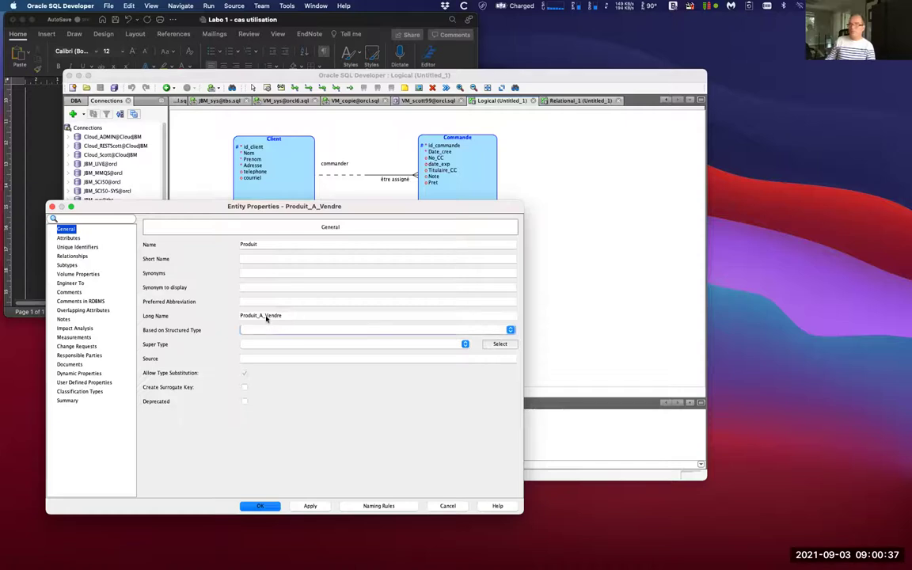
pyautogui.click(309, 507)
pyautogui.click(258, 506)
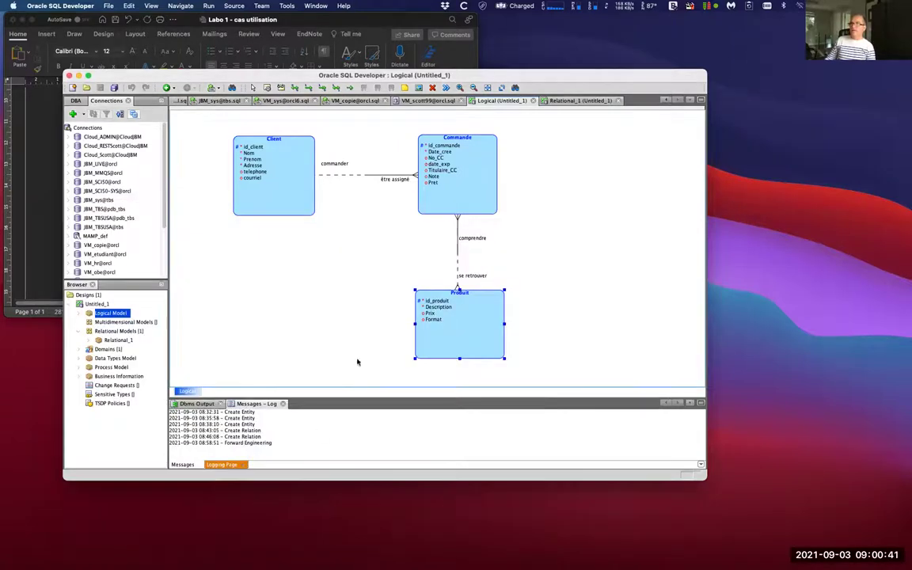
# Check the name and cardinality properties of the relation between Commande and Produit in the logical model
pyautogui.doubleClick(457, 260)
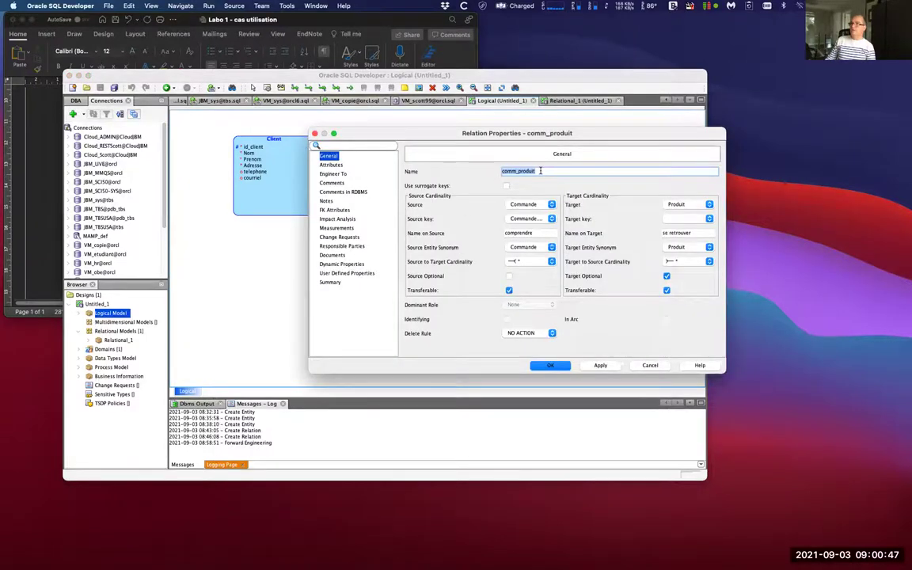
pyautogui.click(600, 366)
pyautogui.click(551, 366)
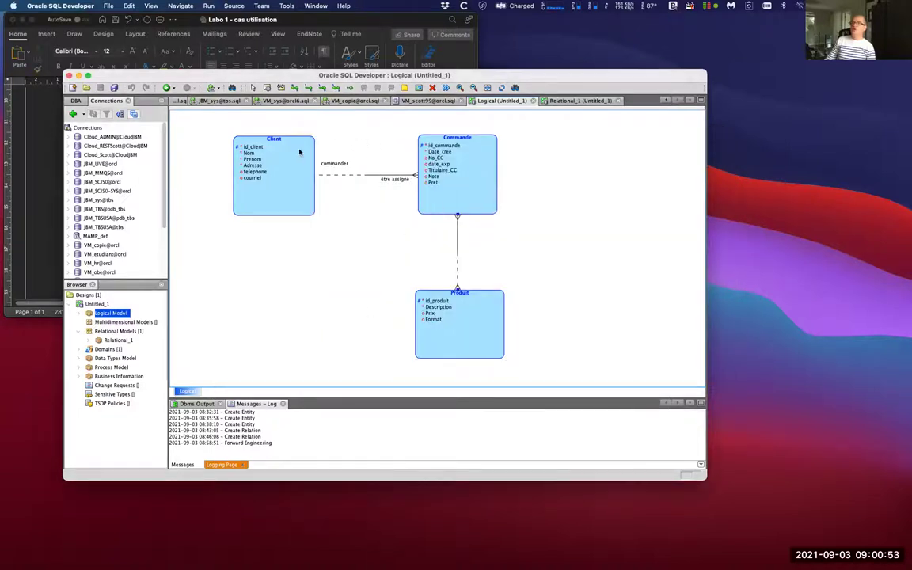
# Engineer the complete logical model into the relational model Relational_1
pyautogui.rightClick(121, 316)
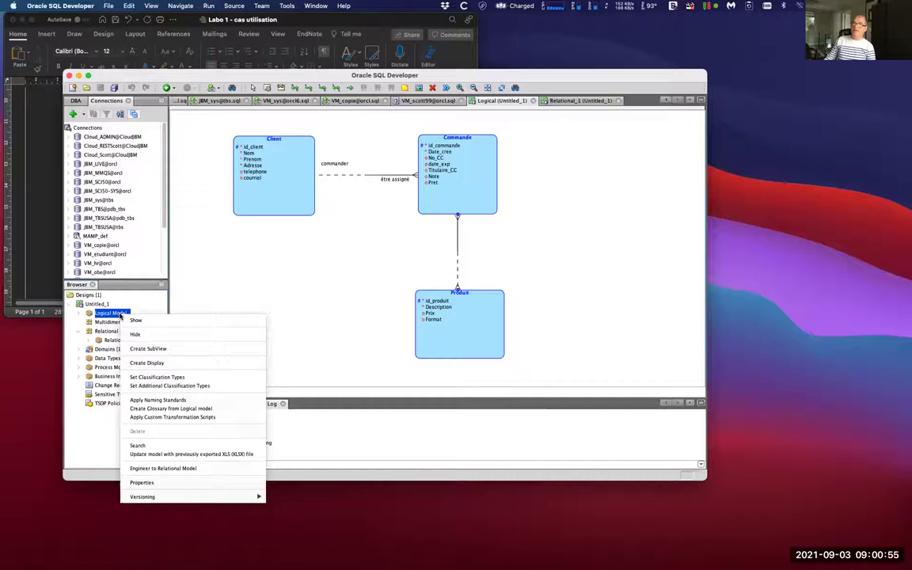
pyautogui.click(175, 469)
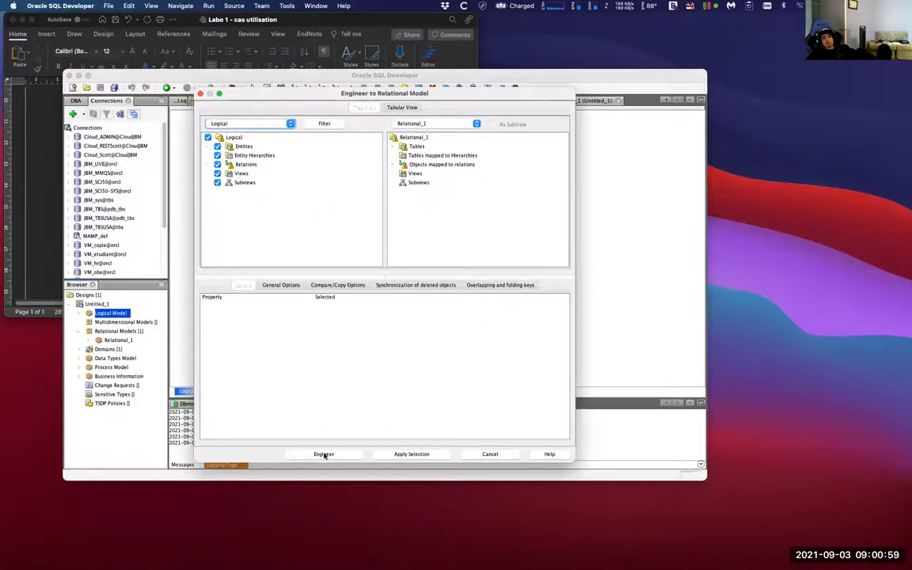
pyautogui.click(324, 454)
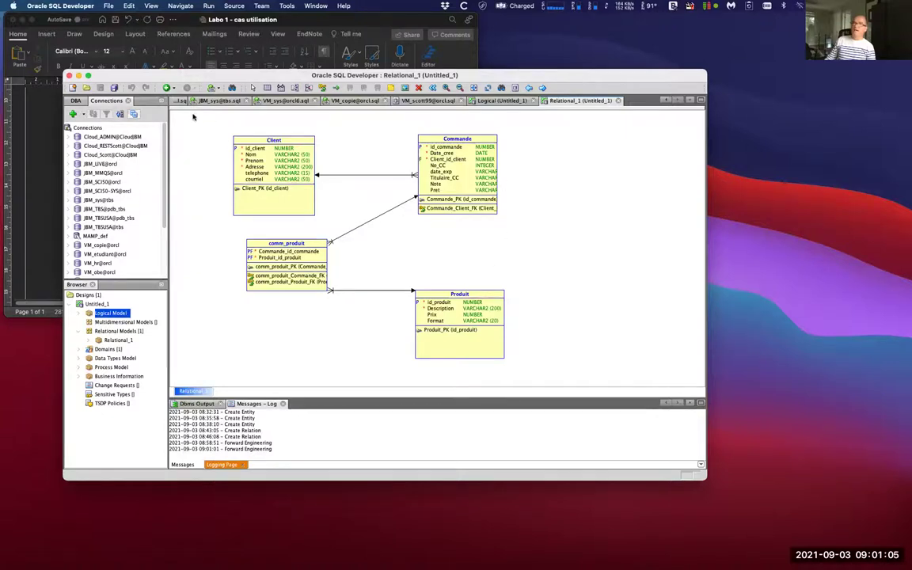
# Remove all the newly generated tables and relationships from the Relational_1 diagram
pyautogui.press('super+a')
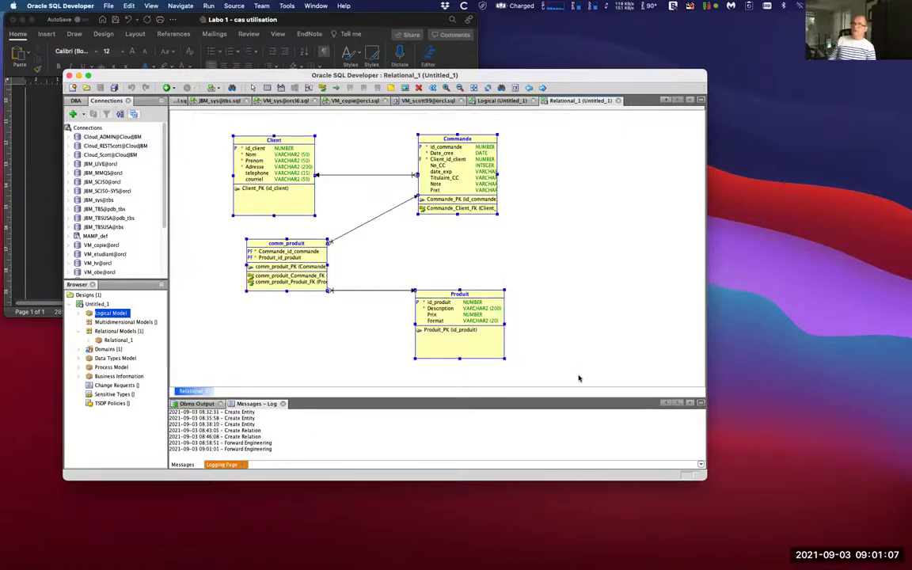
pyautogui.press('Delete')
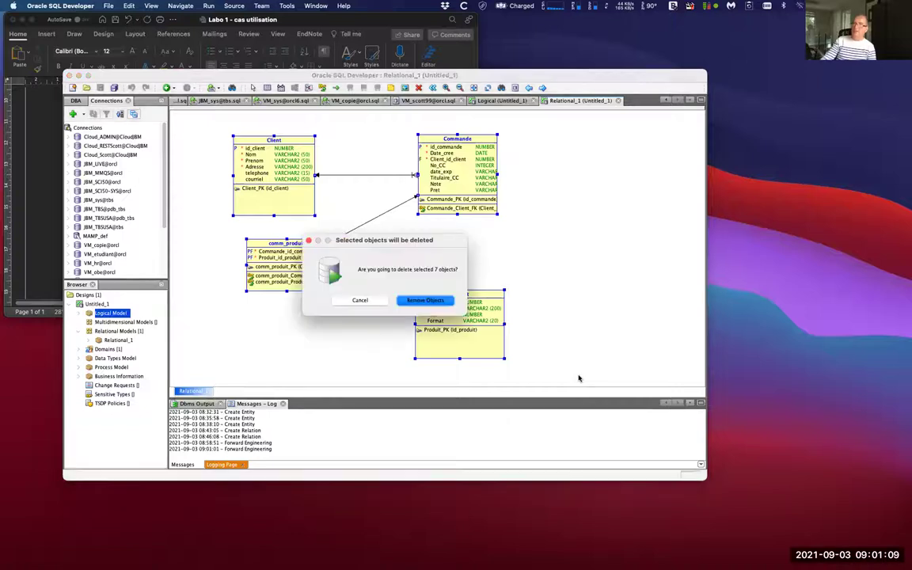
pyautogui.click(425, 300)
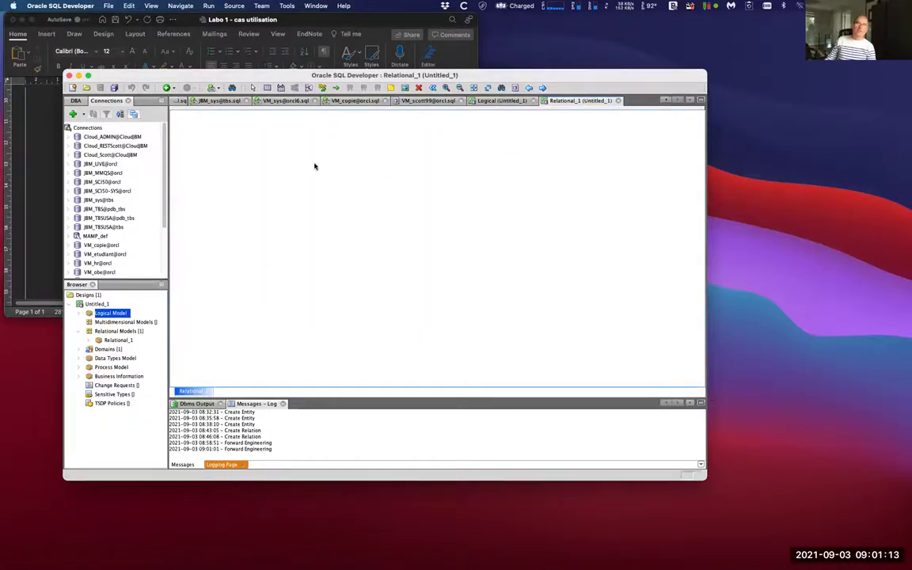
# Check the Name and Long Name of the Produit entity in the logical model
pyautogui.click(496, 101)
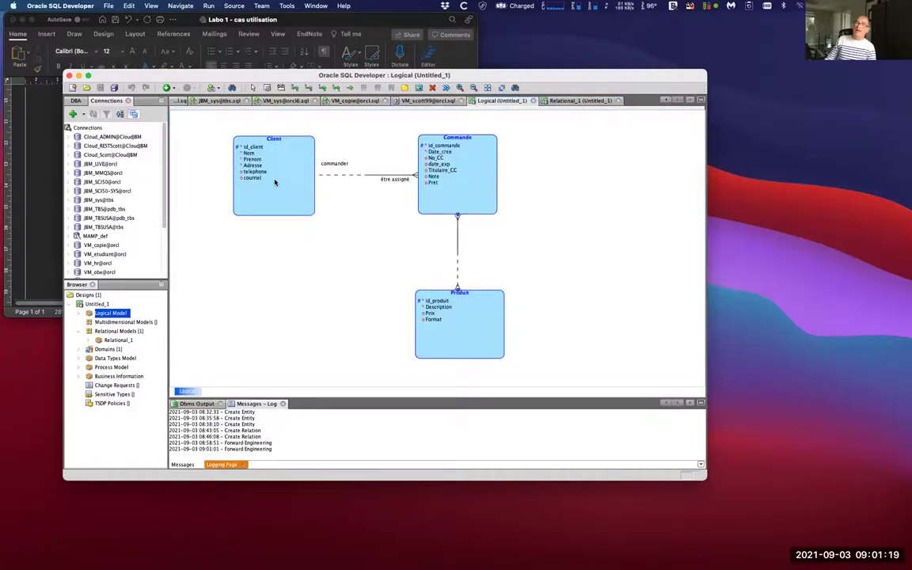
pyautogui.doubleClick(466, 309)
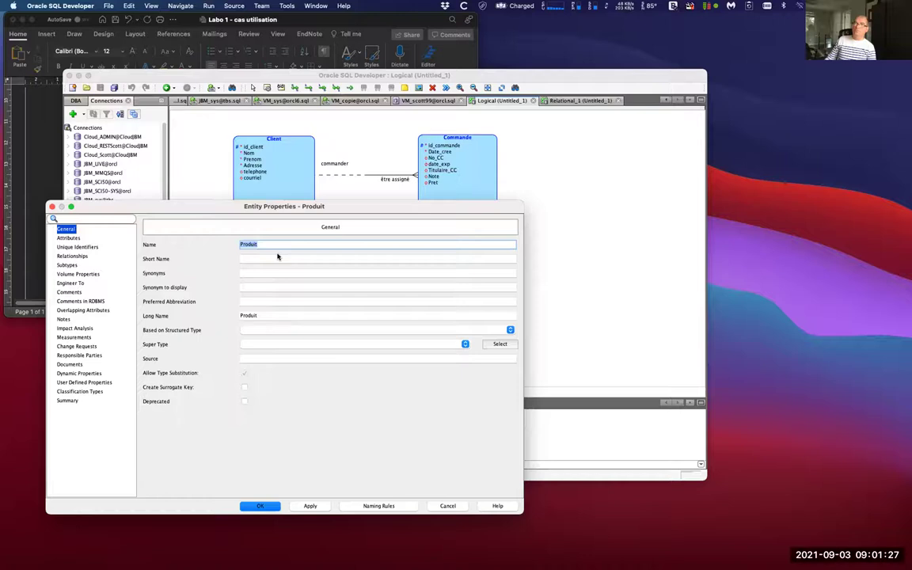
pyautogui.click(270, 507)
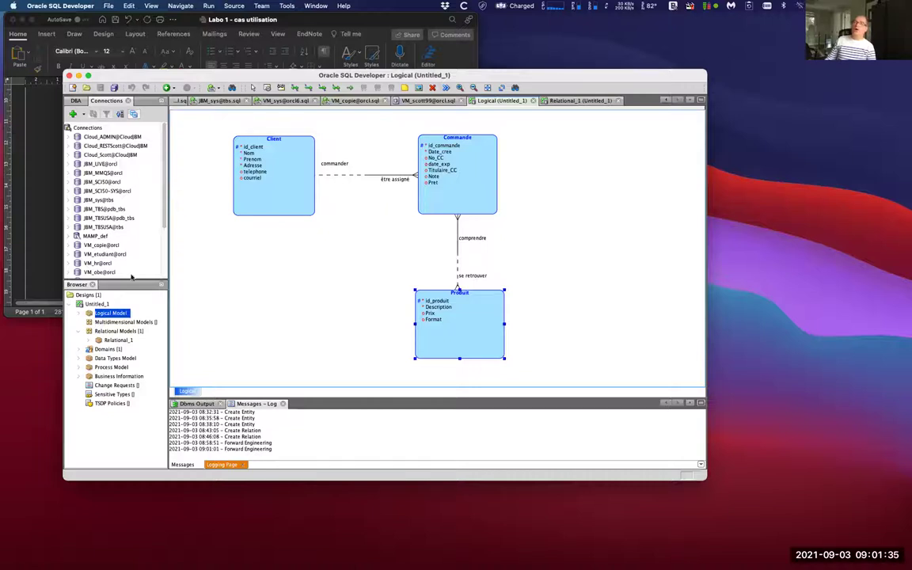
# Regenerate the Relational_1 tables by engineering the full logical model to the relational model
pyautogui.rightClick(122, 314)
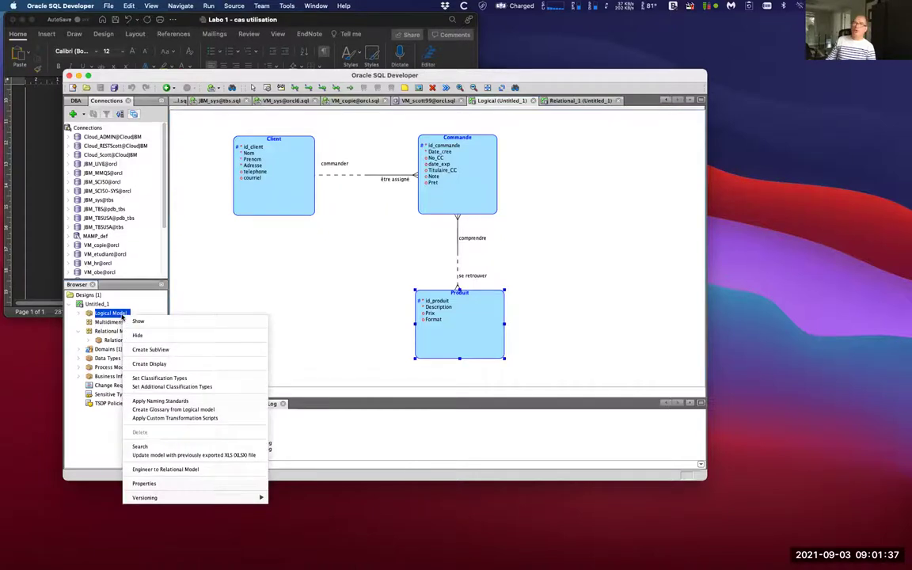
pyautogui.click(193, 469)
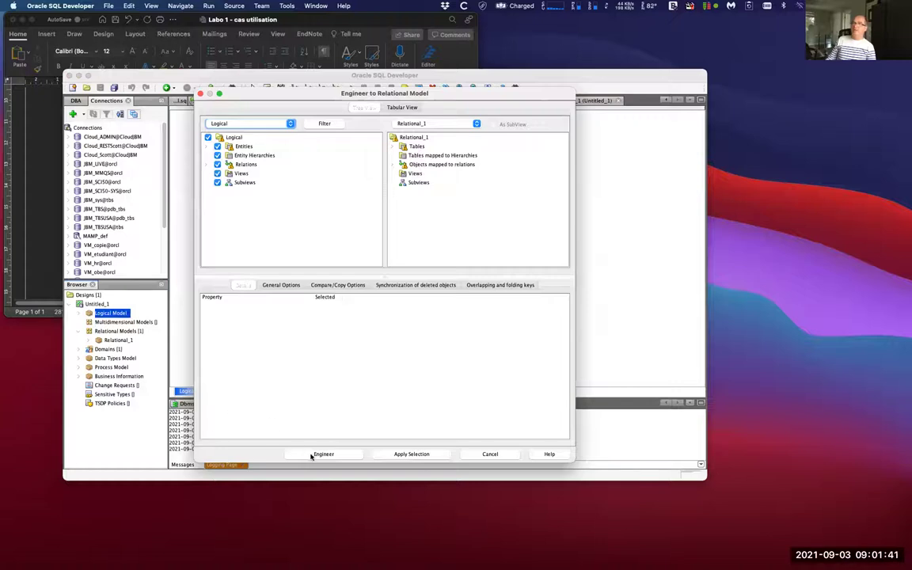
pyautogui.click(321, 455)
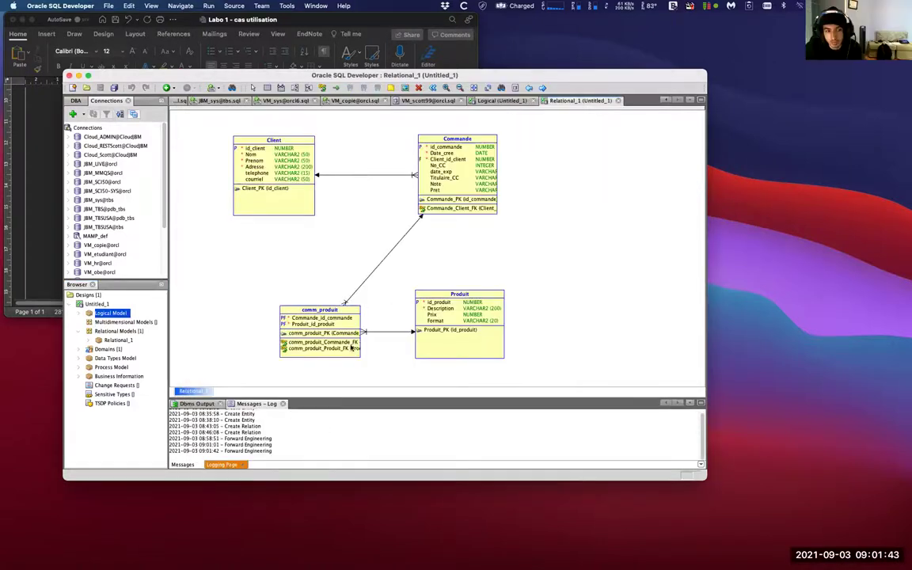
# Rearrange the relational diagram with Client beside Commande, a widened comm_produit below Commande, and Produit at the far side
pyautogui.moveTo(445, 307); pyautogui.dragTo(569, 314)
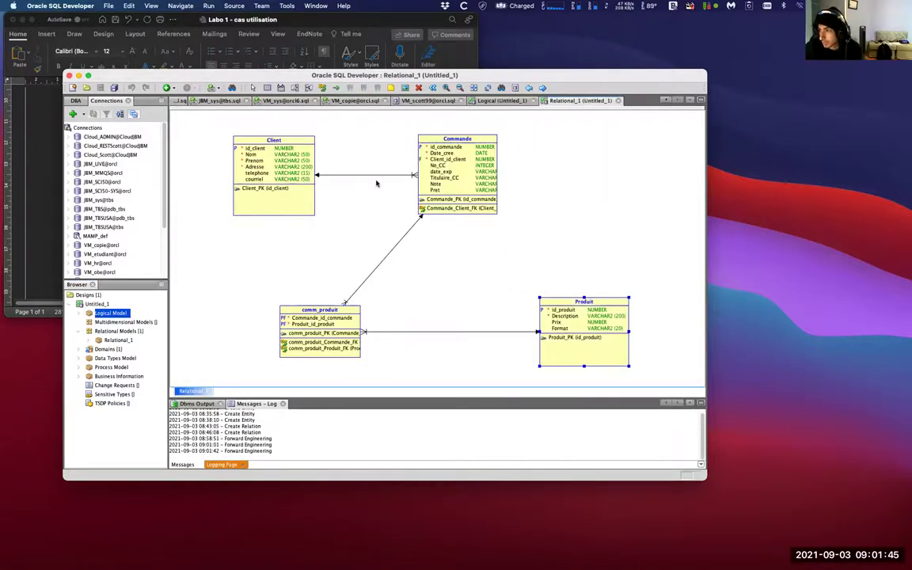
pyautogui.moveTo(434, 159); pyautogui.dragTo(385, 161)
pyautogui.moveTo(286, 172); pyautogui.dragTo(250, 159)
pyautogui.moveTo(396, 180); pyautogui.dragTo(350, 172)
pyautogui.moveTo(343, 305); pyautogui.dragTo(496, 279)
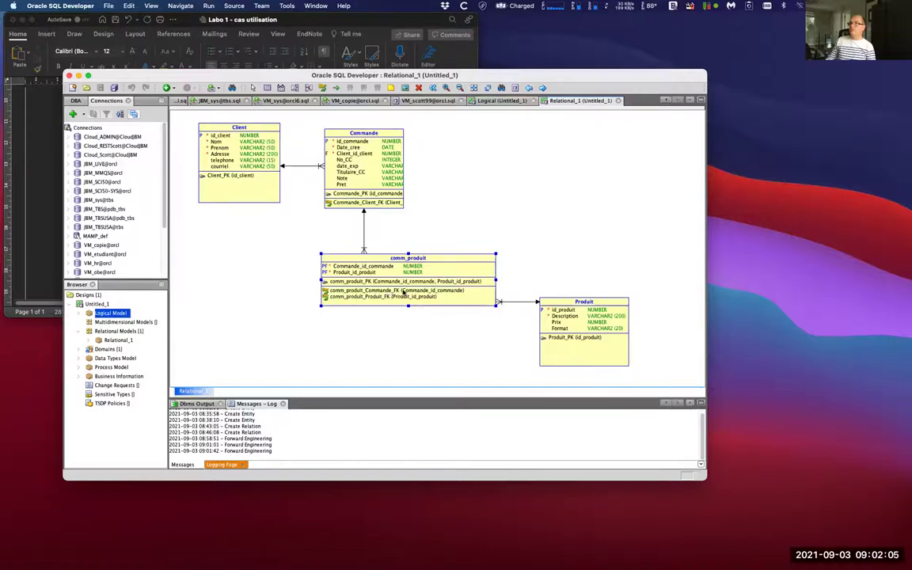
# Align the Produit table level with comm_produit and widen the Commande table to show its full column types
pyautogui.click(615, 331)
pyautogui.moveTo(615, 332); pyautogui.dragTo(626, 278)
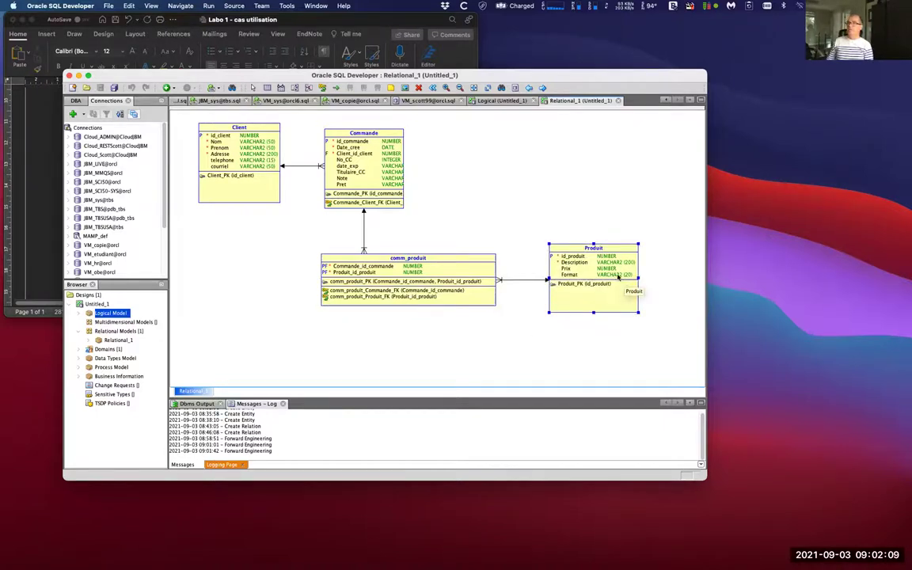
pyautogui.click(396, 148)
pyautogui.moveTo(404, 168); pyautogui.dragTo(446, 168)
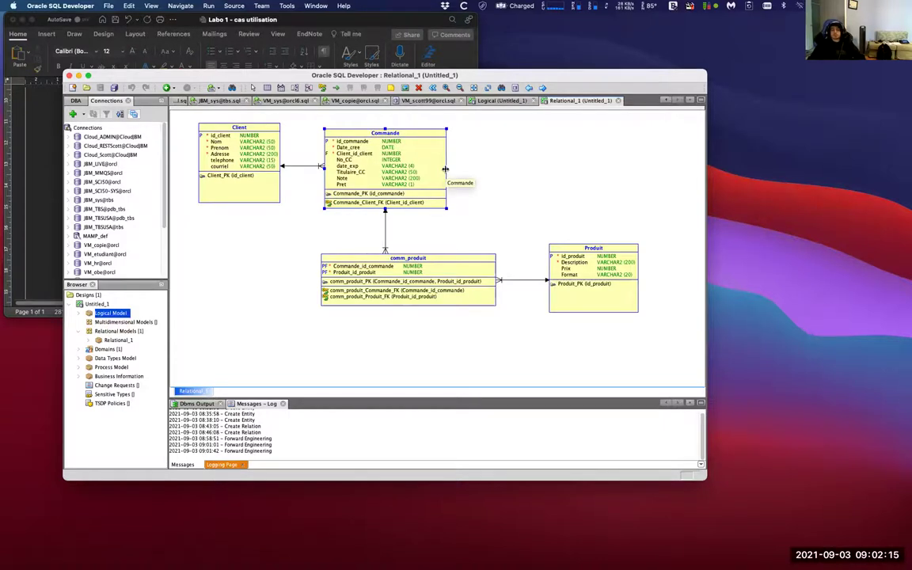
pyautogui.click(498, 183)
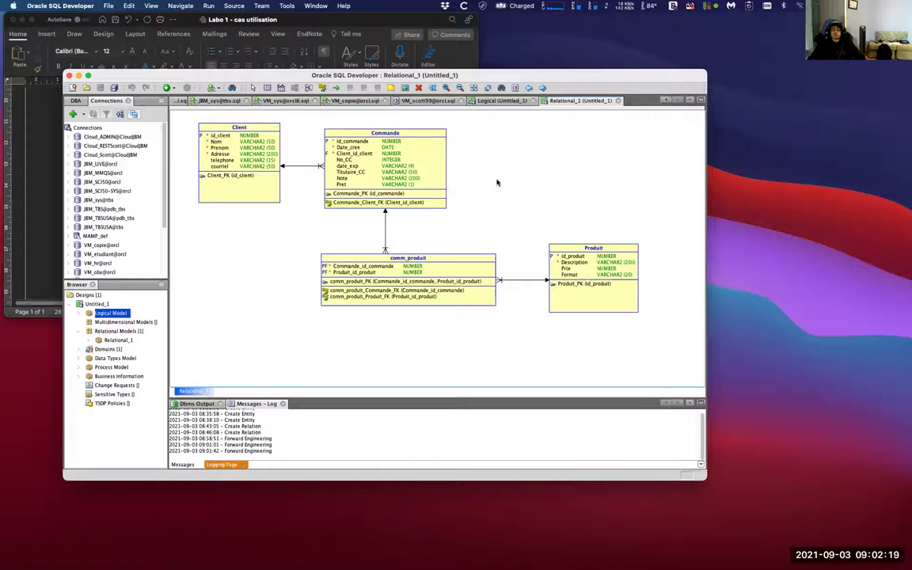
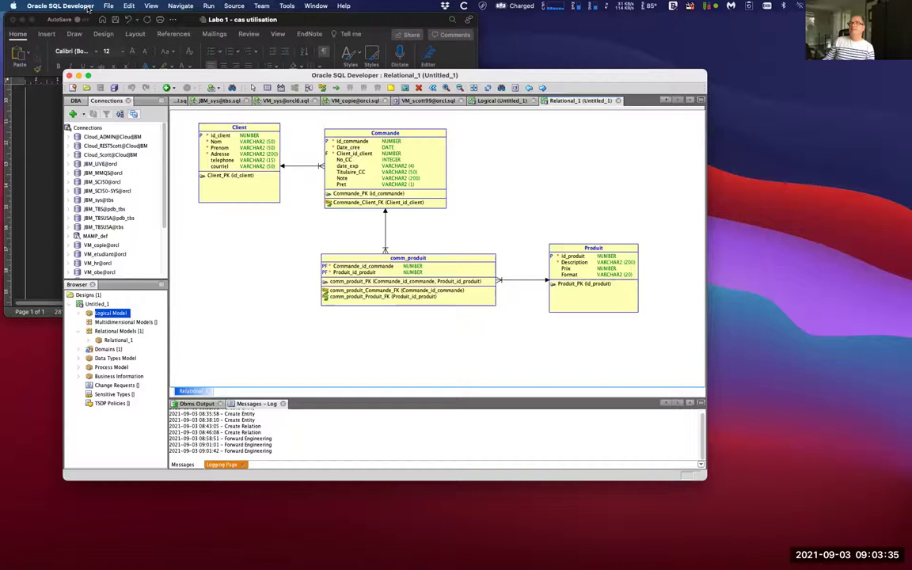
pyautogui.click(86, 7)
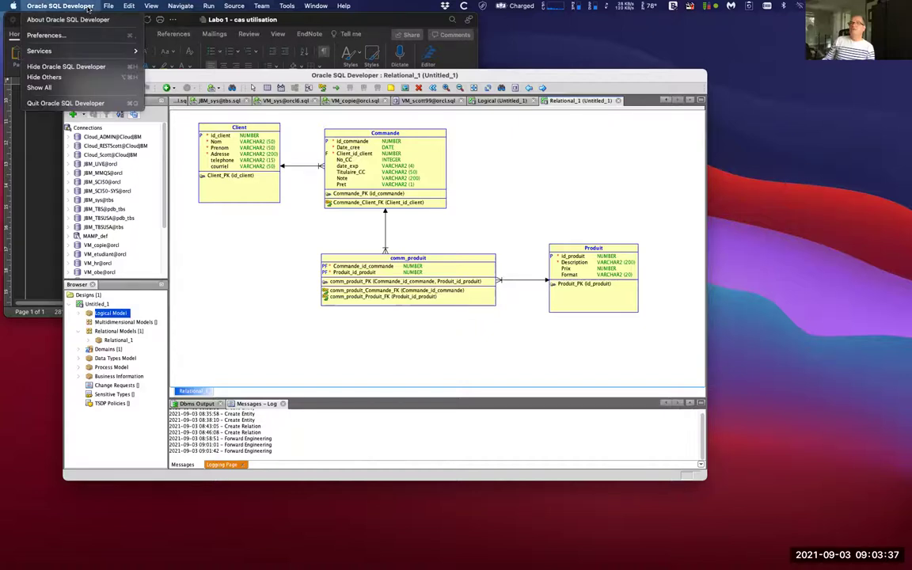
pyautogui.moveTo(99, 6)
pyautogui.moveTo(139, 129)
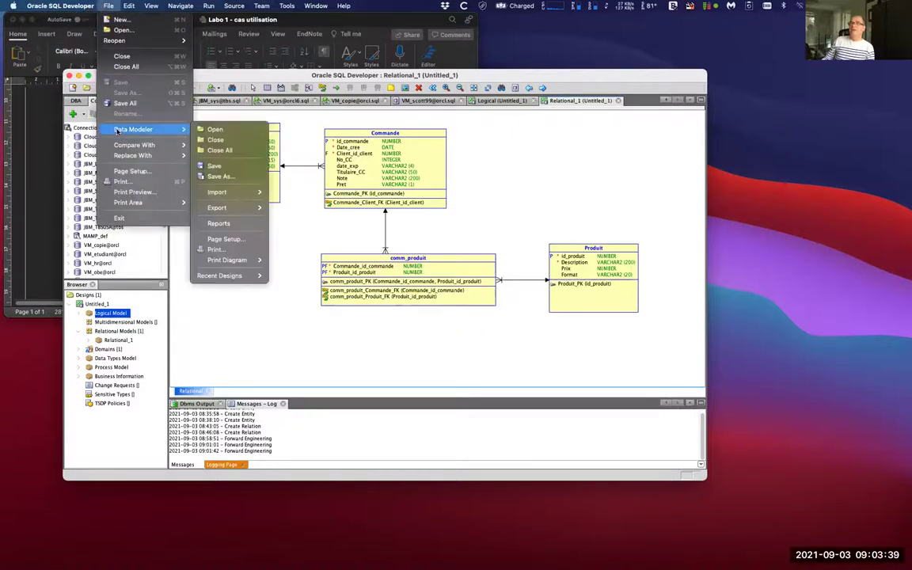
pyautogui.moveTo(238, 208)
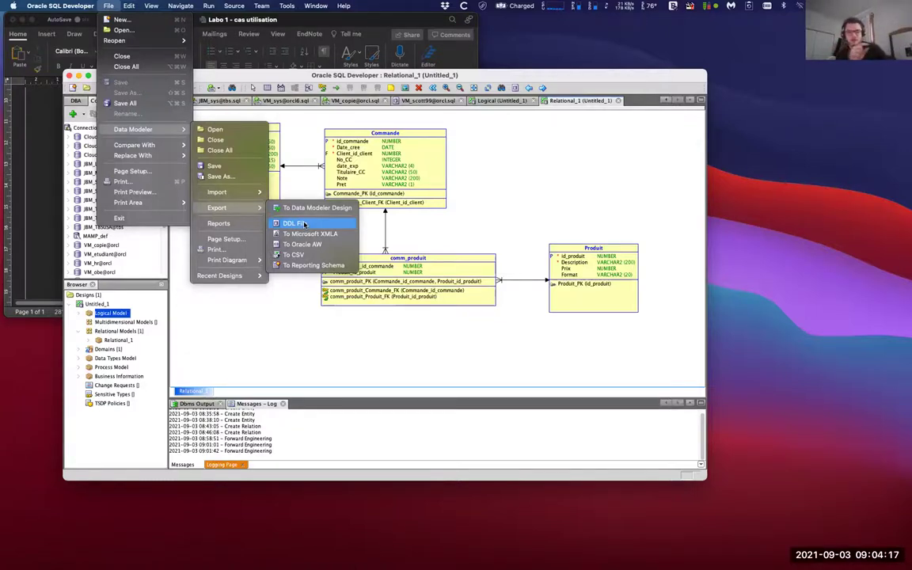
pyautogui.click(545, 187)
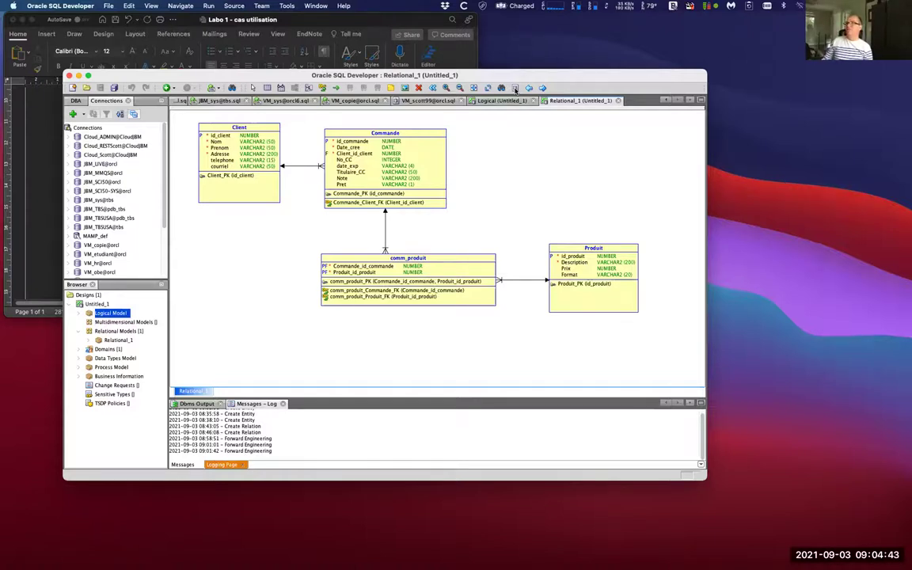
# Generate the DDL script for Relational_1 targeting Oracle Database 21c, with the default generation options
pyautogui.click(516, 89)
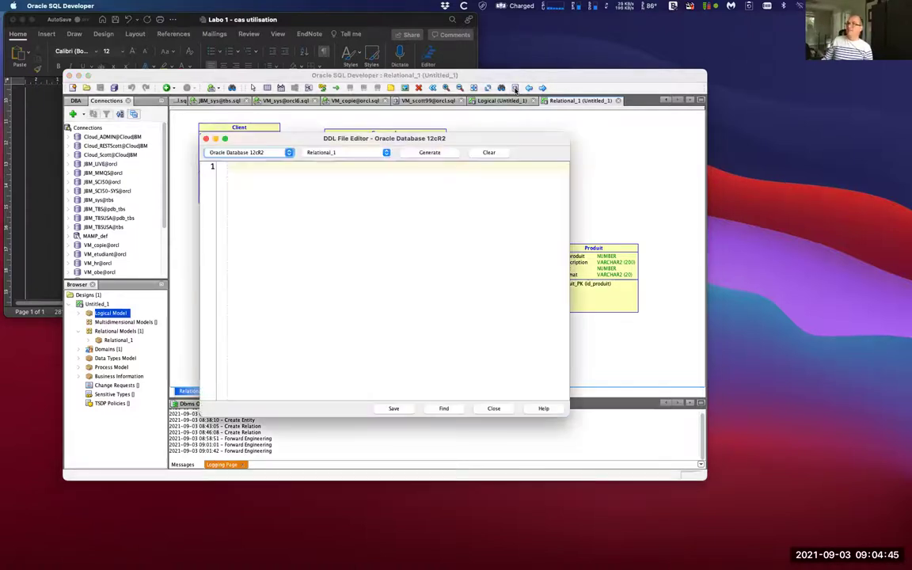
pyautogui.click(237, 152)
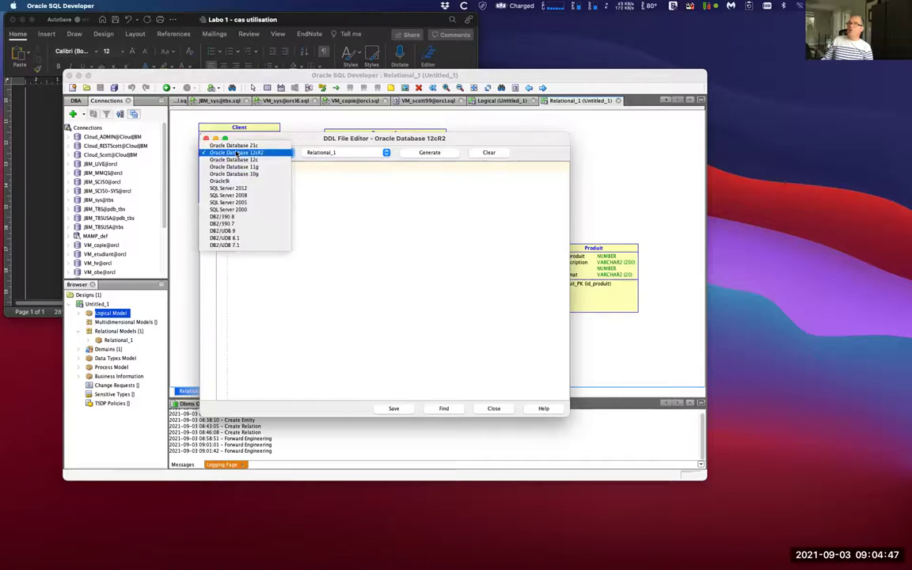
pyautogui.click(242, 146)
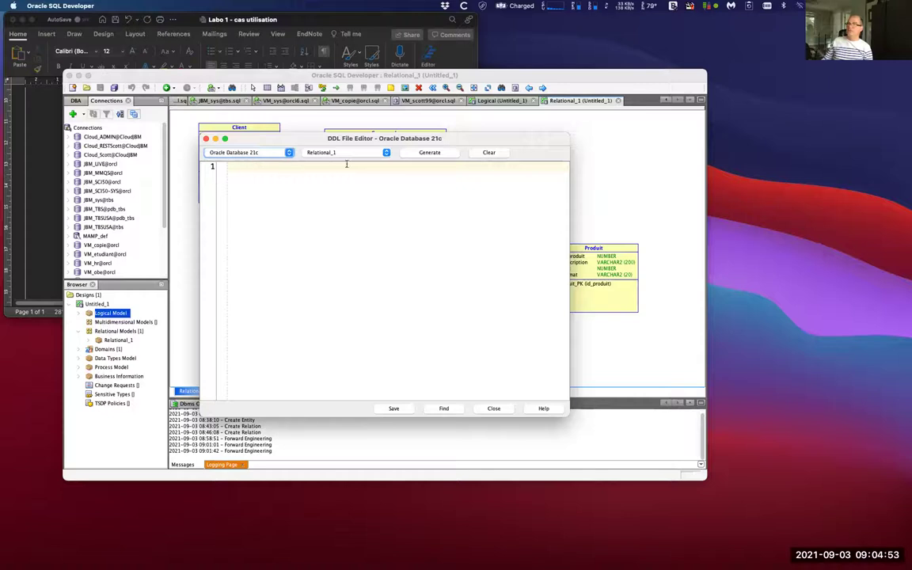
pyautogui.click(429, 152)
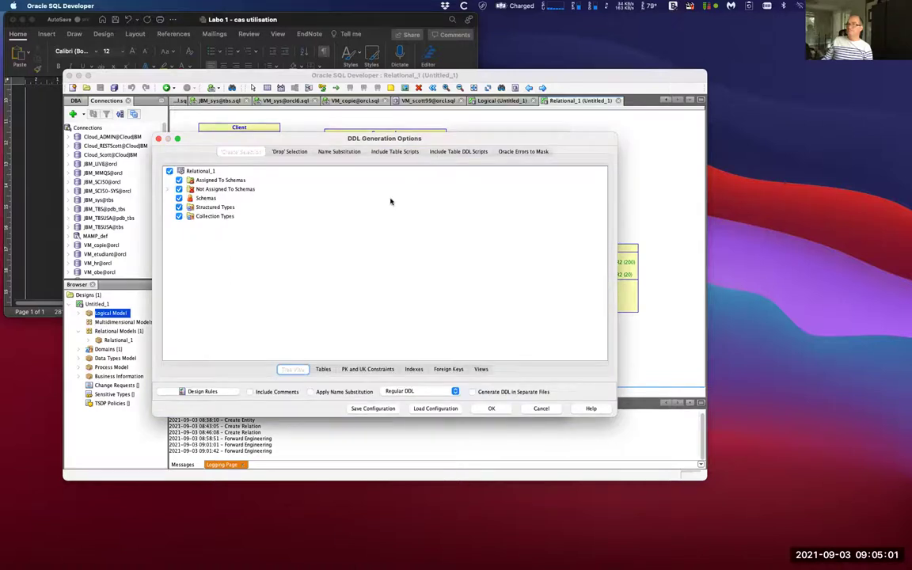
pyautogui.click(491, 408)
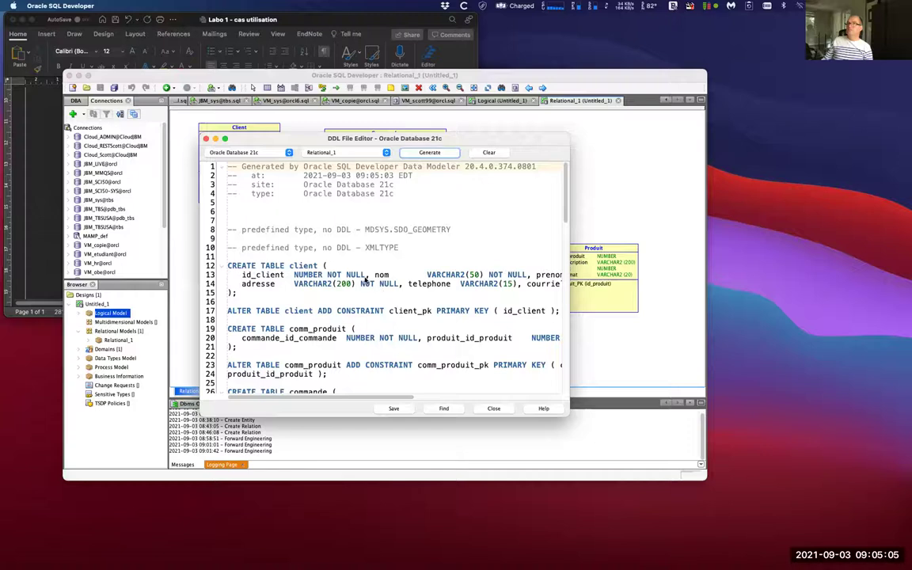
# Enlarge the DDL File Editor window and read through the generated table and constraint statements
pyautogui.scroll(-3, 365, 279)
pyautogui.scroll(-10, 365, 279)
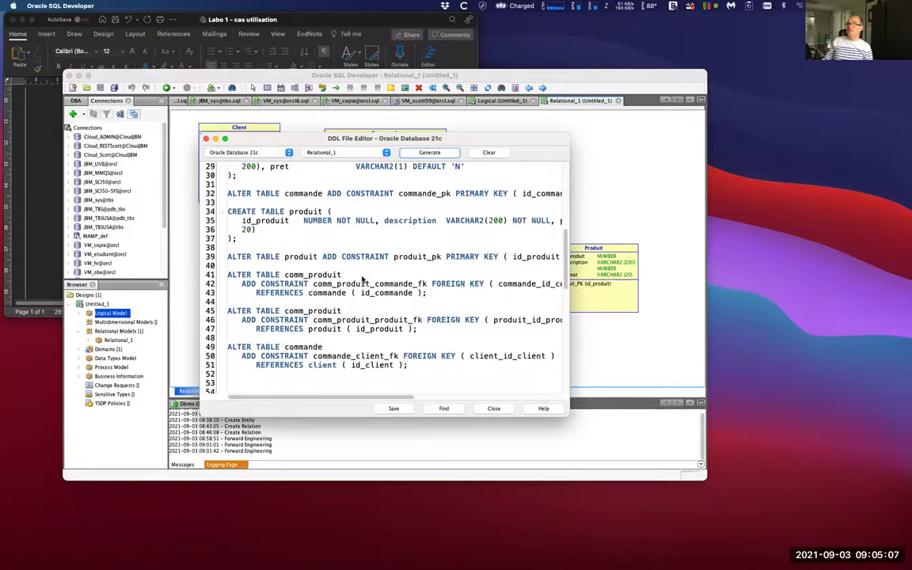
pyautogui.scroll(-10, 361, 279)
pyautogui.scroll(20, 361, 279)
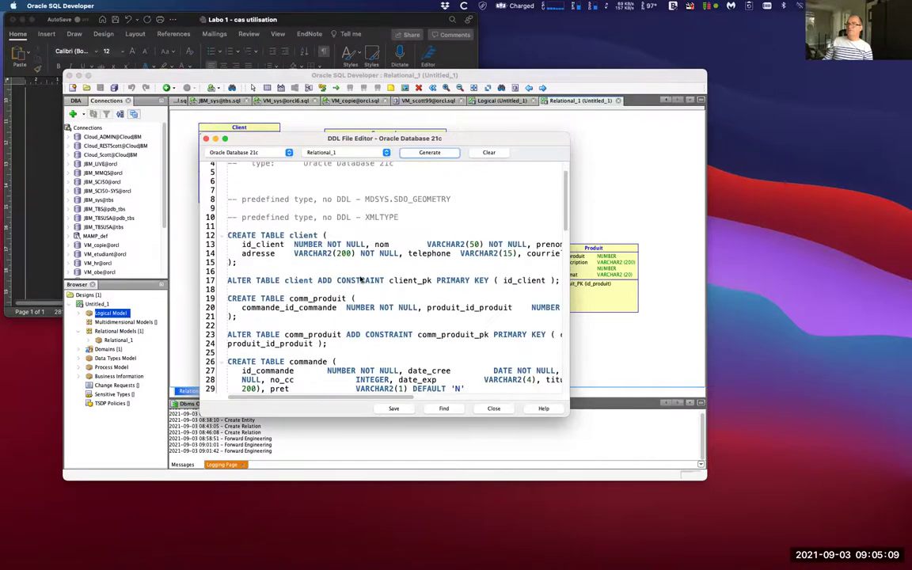
pyautogui.moveTo(567, 415); pyautogui.dragTo(782, 481)
pyautogui.scroll(-4, 398, 337)
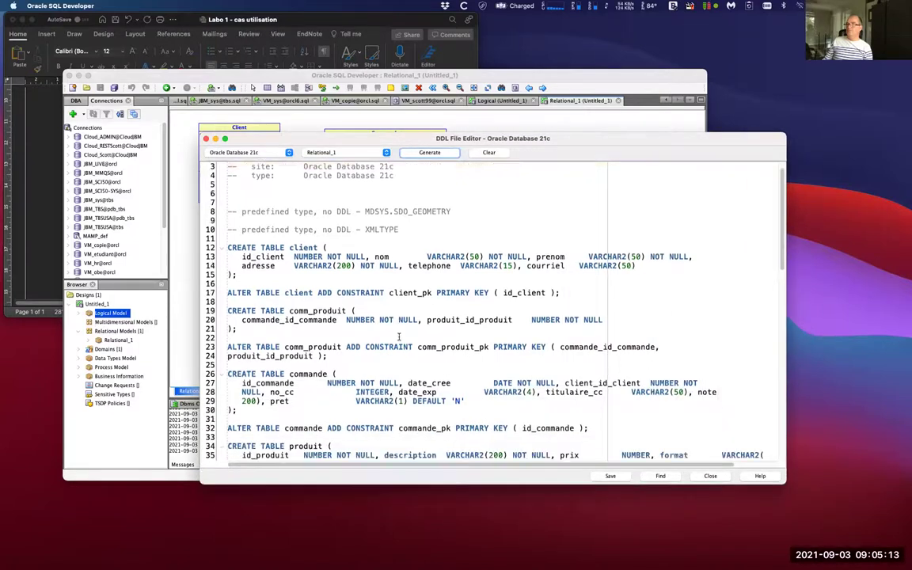
pyautogui.scroll(-5, 399, 337)
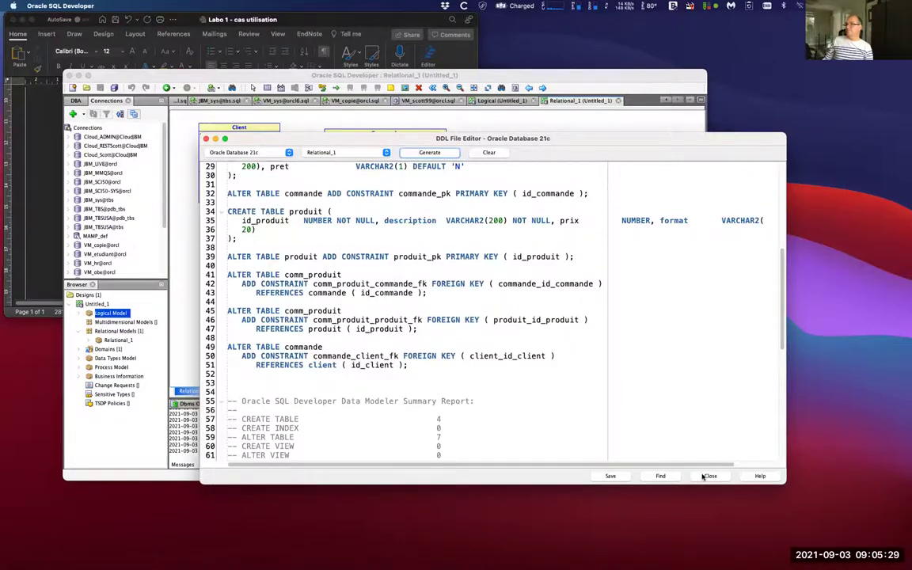
# Examine the column sizes of nom and telephone in the client table's CREATE statement, and close the DDL editor
pyautogui.scroll(10, 464, 376)
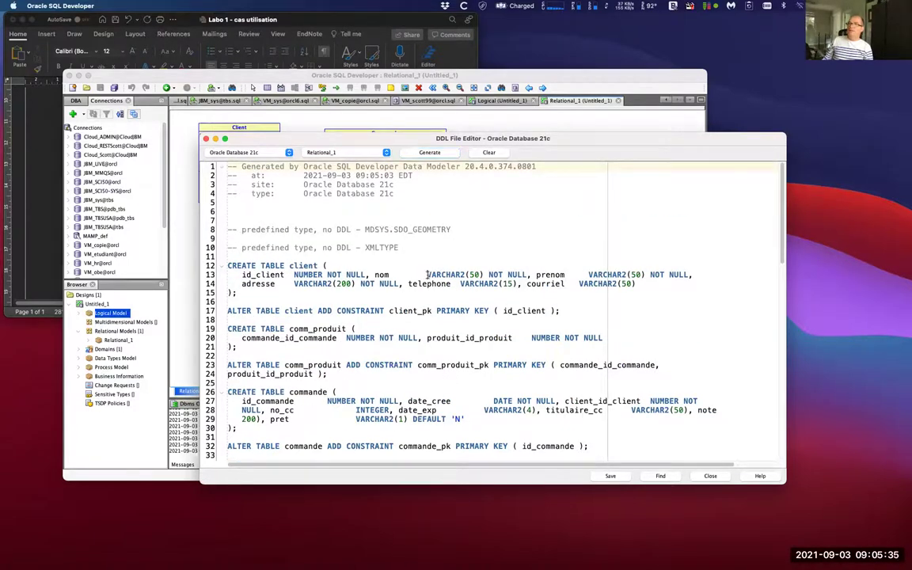
pyautogui.moveTo(426, 275); pyautogui.dragTo(482, 275)
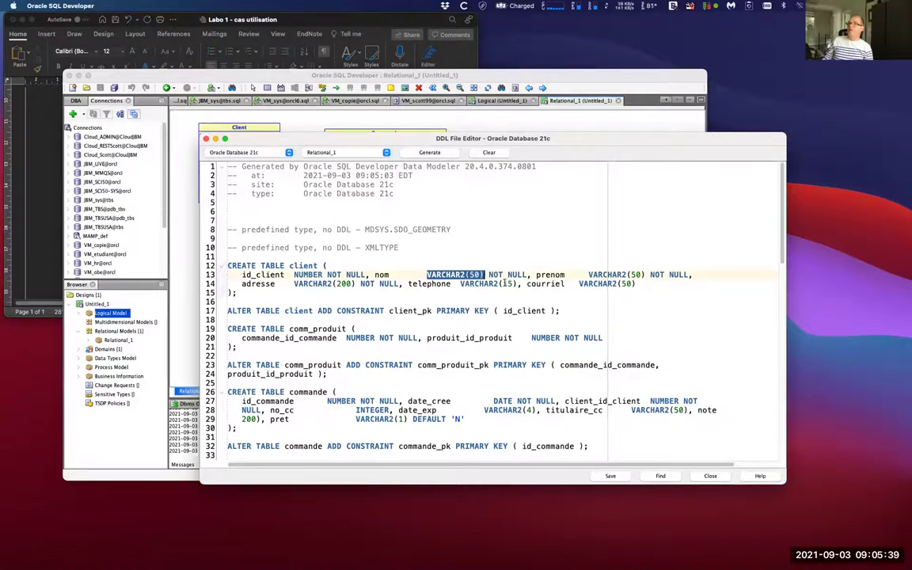
pyautogui.doubleClick(507, 283)
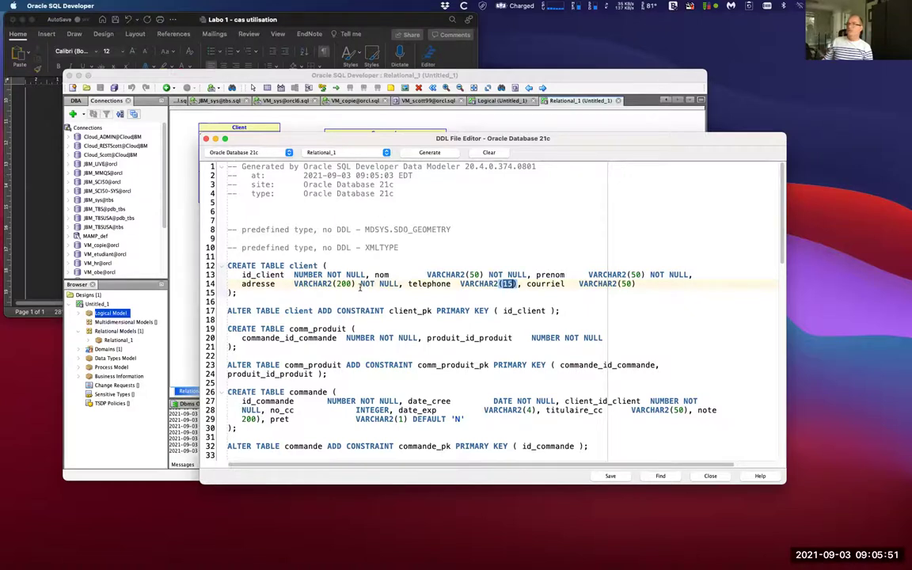
pyautogui.click(718, 477)
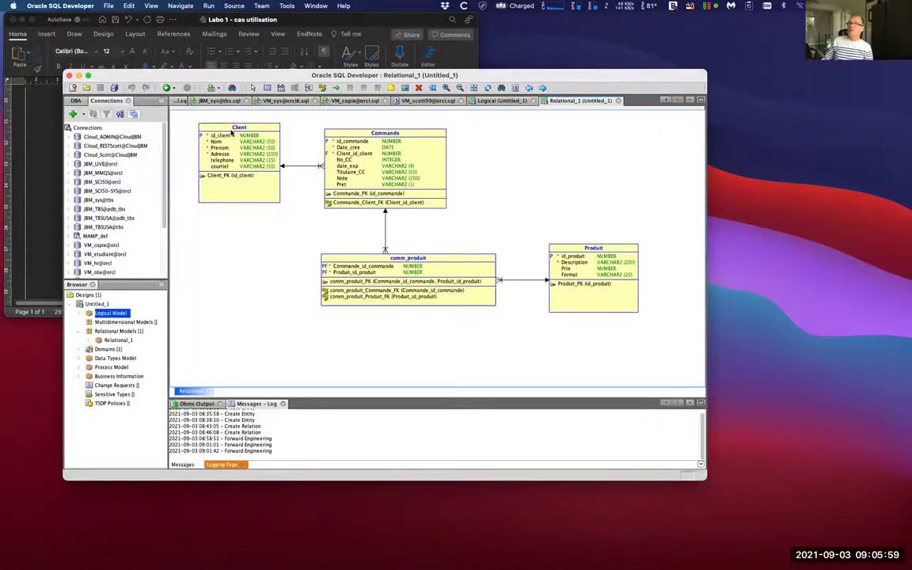
# Delete all the tables and their relationships from the Relational_1 diagram
pyautogui.moveTo(182, 118); pyautogui.dragTo(656, 341)
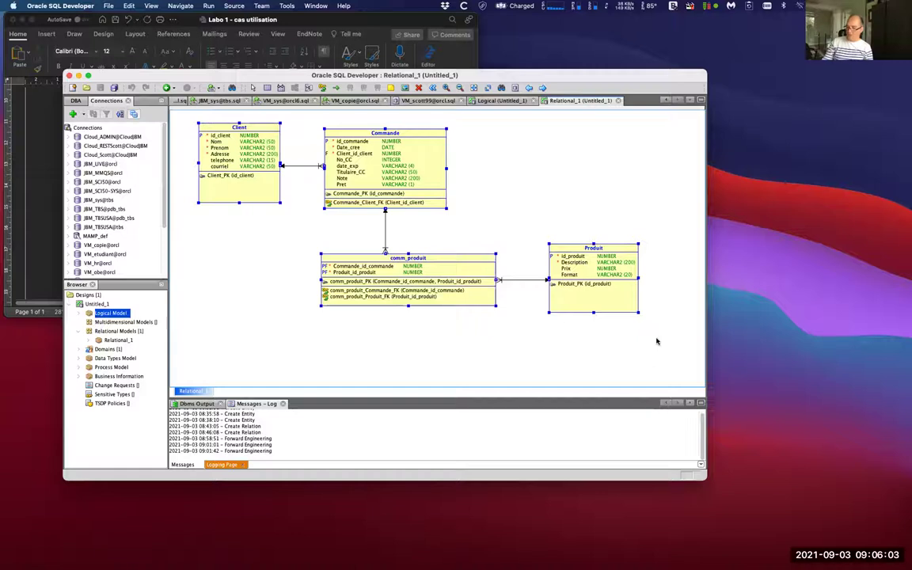
pyautogui.press('Delete')
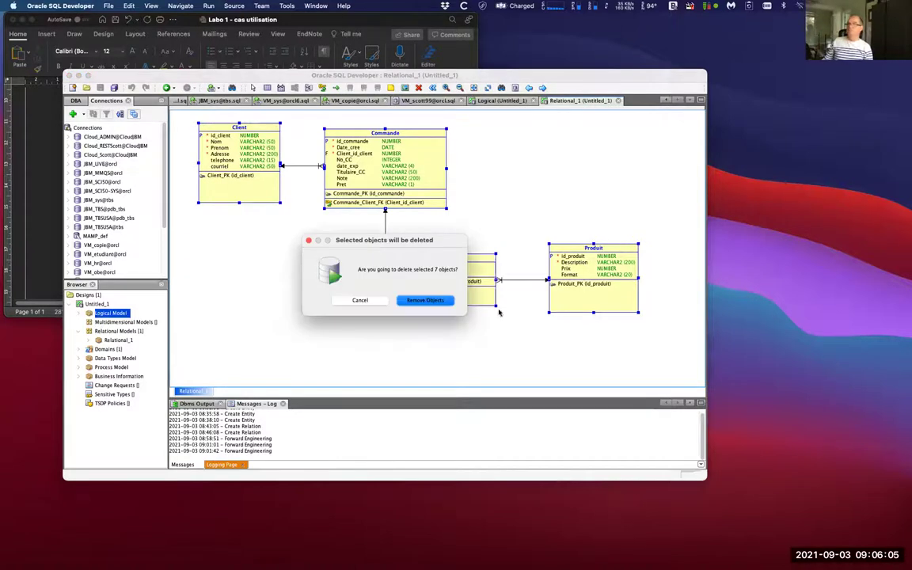
pyautogui.click(437, 301)
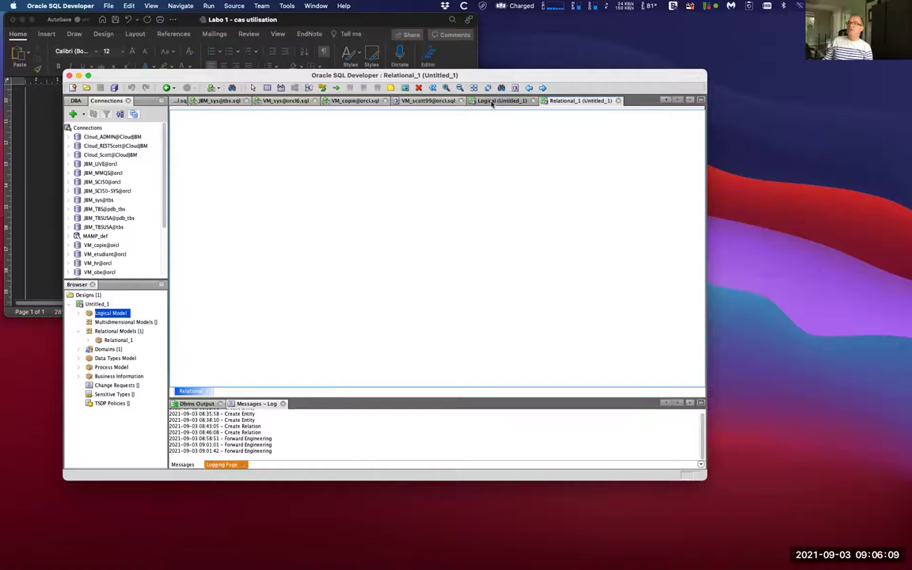
# Set the size of the Prenom attribute to 40 in the logical model's Client entity and apply the change
pyautogui.click(492, 102)
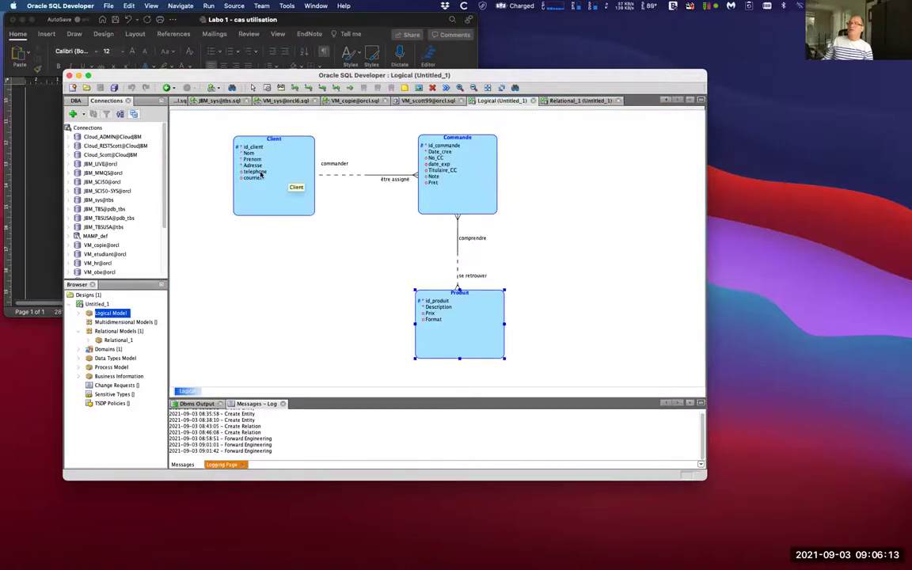
pyautogui.doubleClick(261, 174)
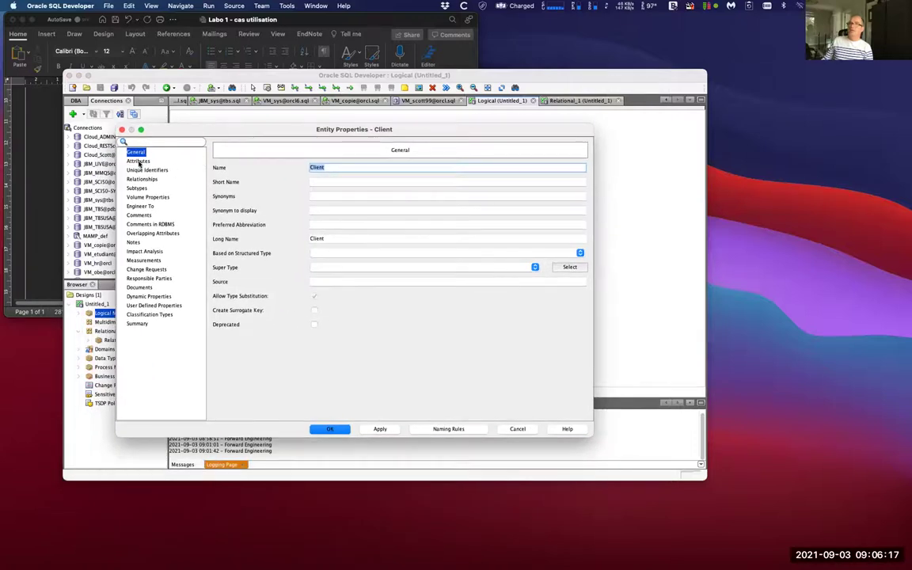
pyautogui.click(138, 162)
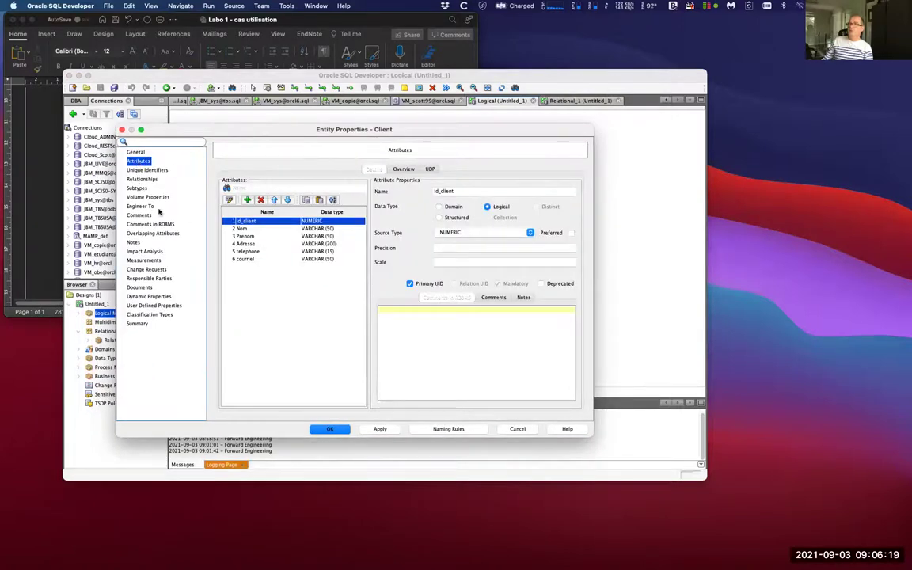
pyautogui.click(320, 237)
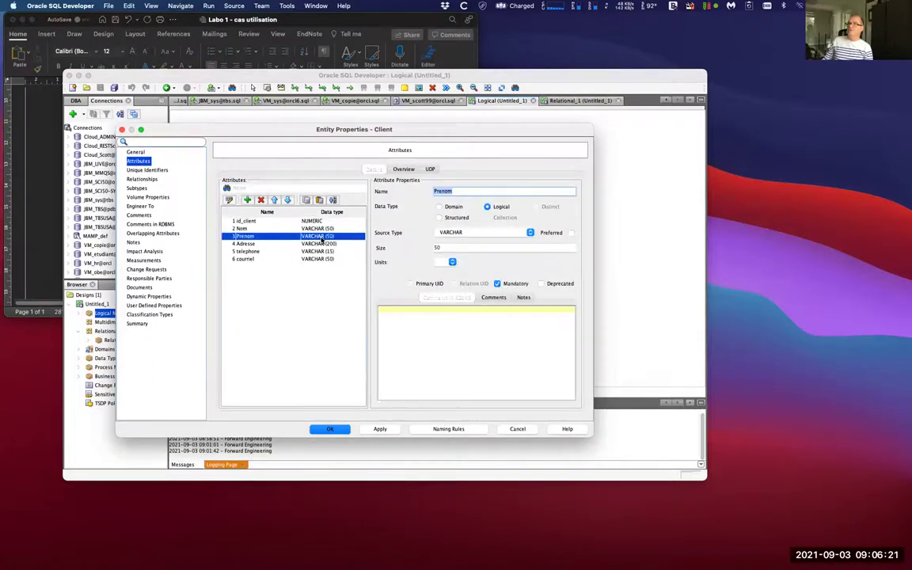
pyautogui.doubleClick(449, 248)
pyautogui.write('40')
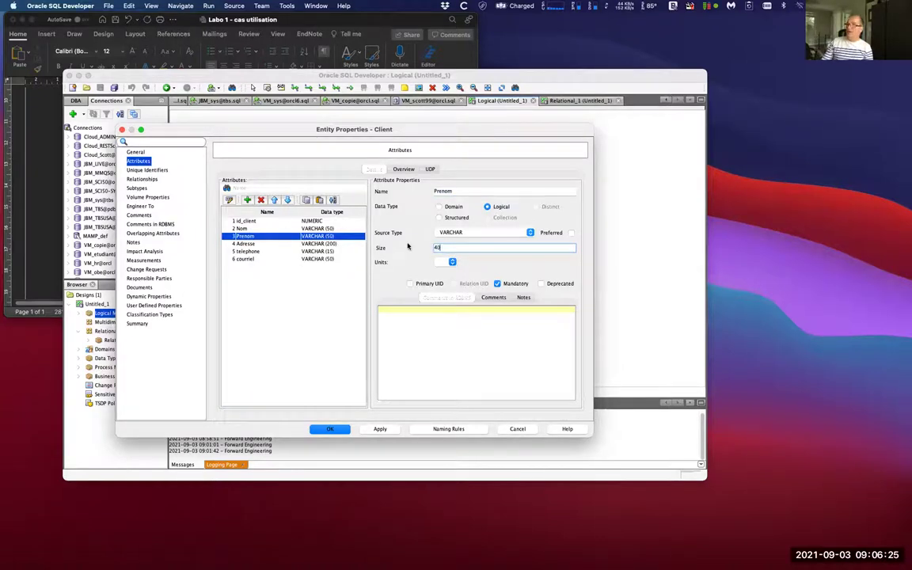
pyautogui.click(366, 431)
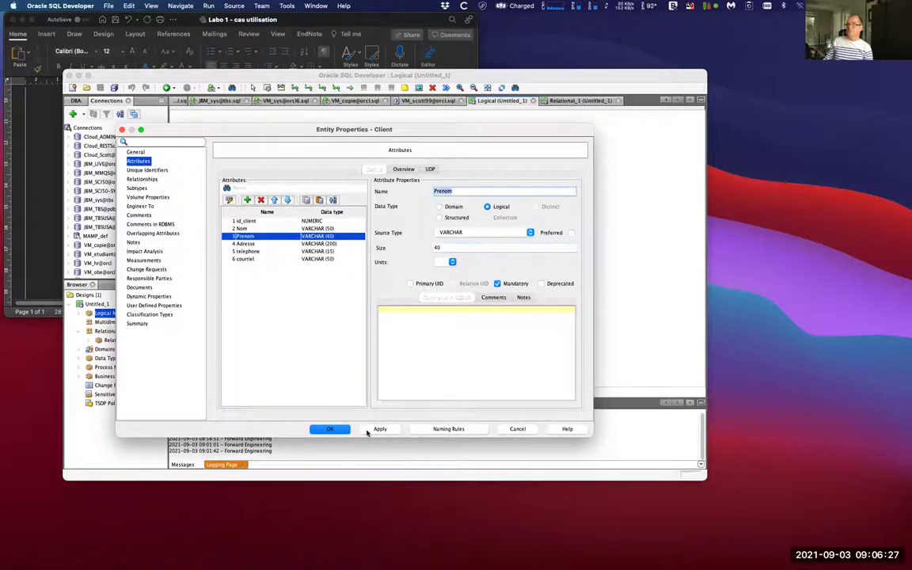
# Review the id_client attribute's general, default and constraint, and Engineer To properties, and close the Client entity's properties
pyautogui.click(244, 222)
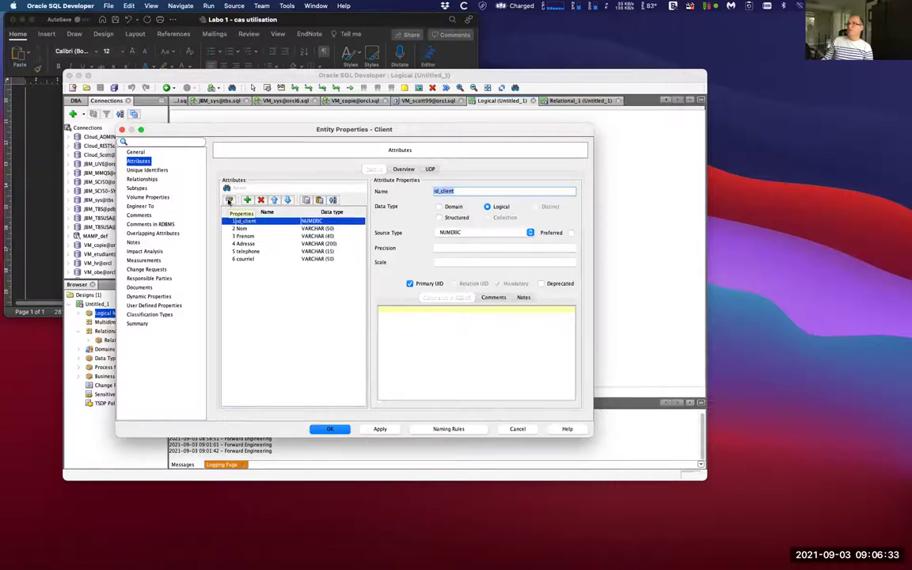
pyautogui.click(229, 200)
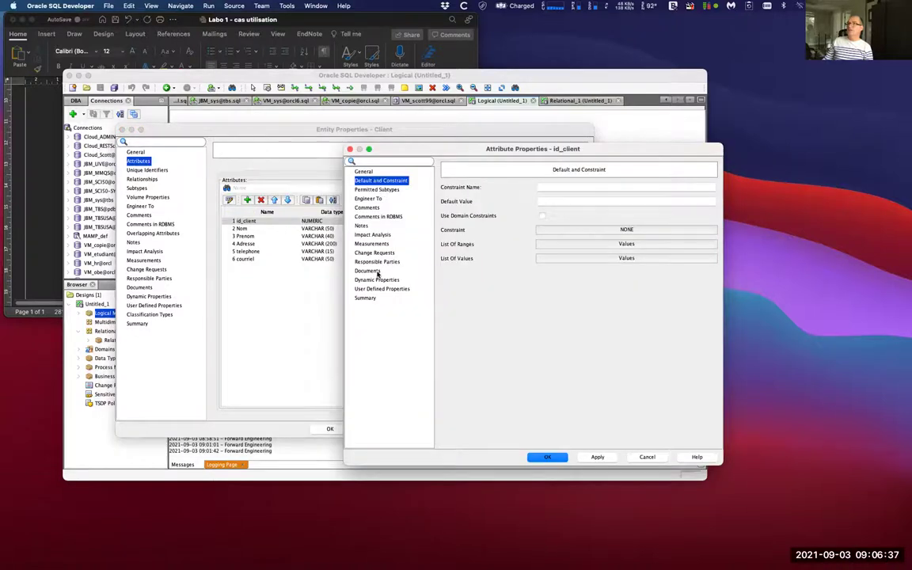
pyautogui.click(365, 171)
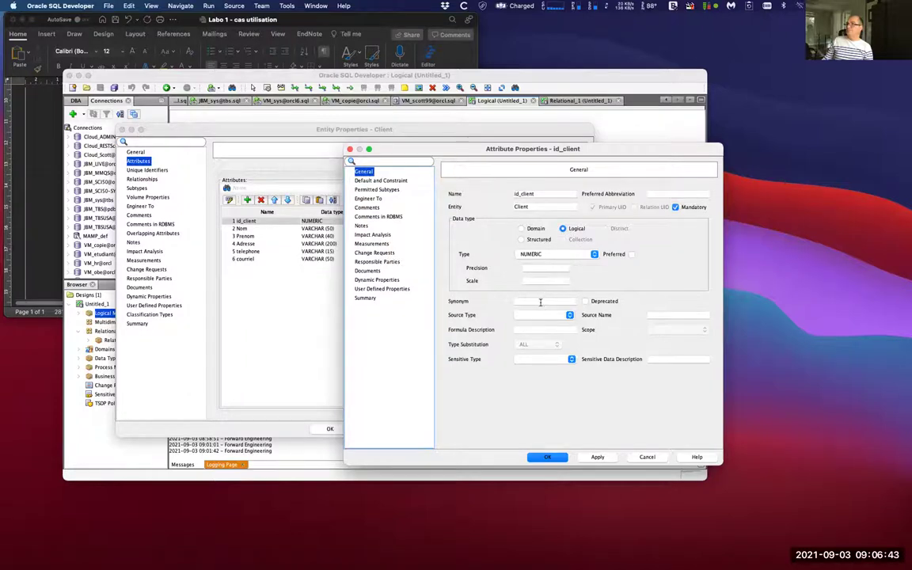
pyautogui.click(386, 181)
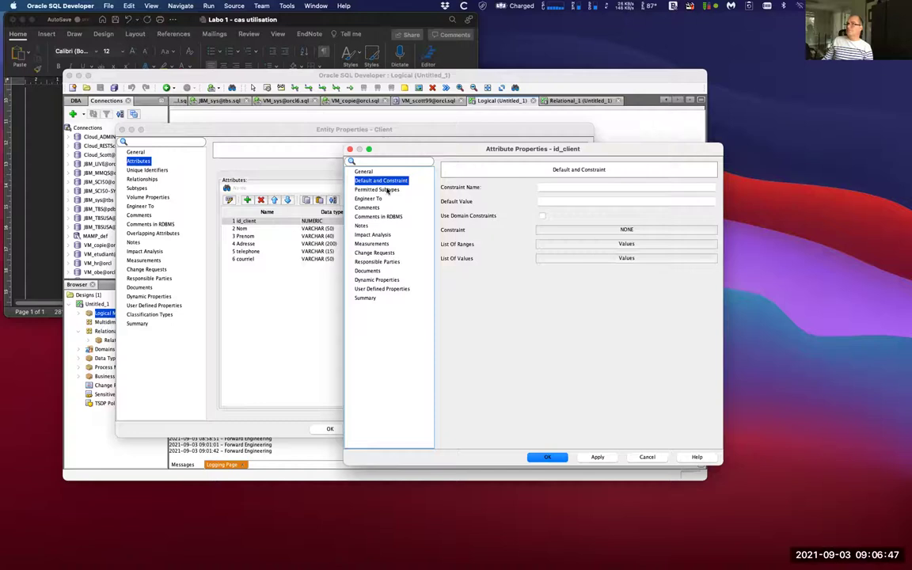
pyautogui.click(381, 200)
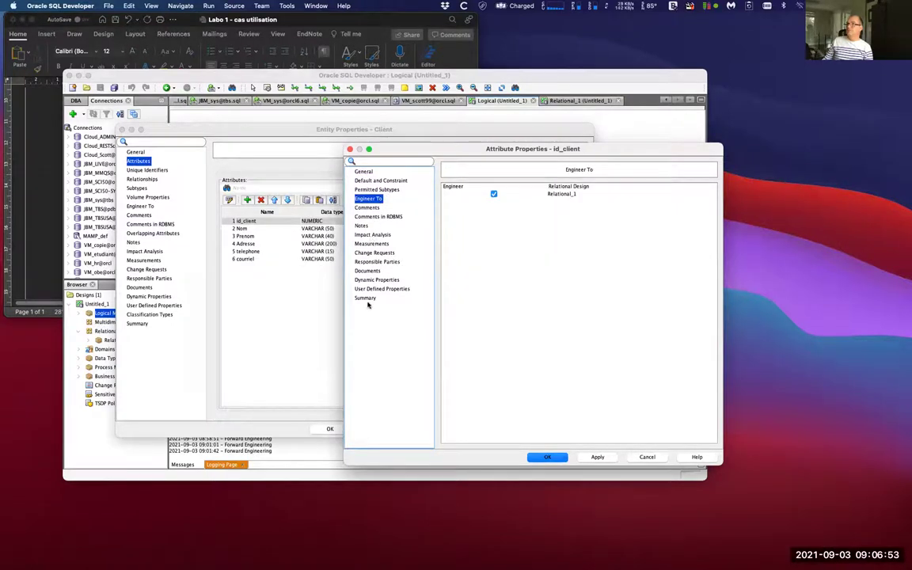
pyautogui.click(646, 457)
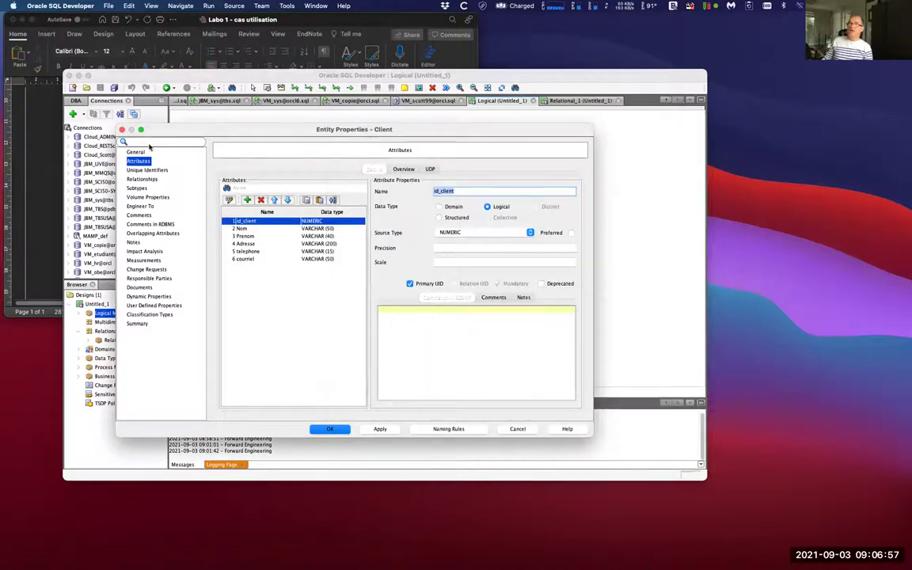
pyautogui.click(335, 430)
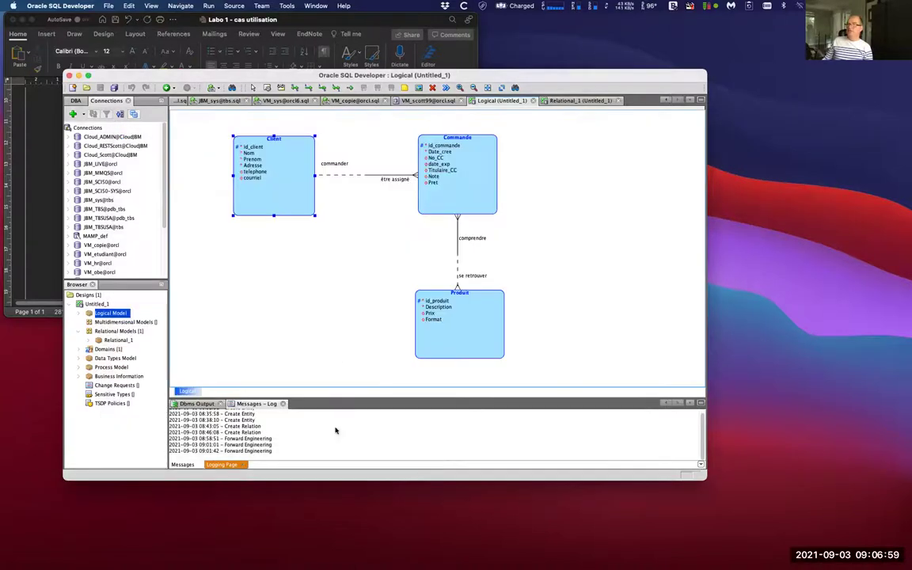
# Open Engineer to Relational Model for the logical model and review its general, compare/copy, deleted-object synchronization, and overlapping and folding key options
pyautogui.rightClick(97, 315)
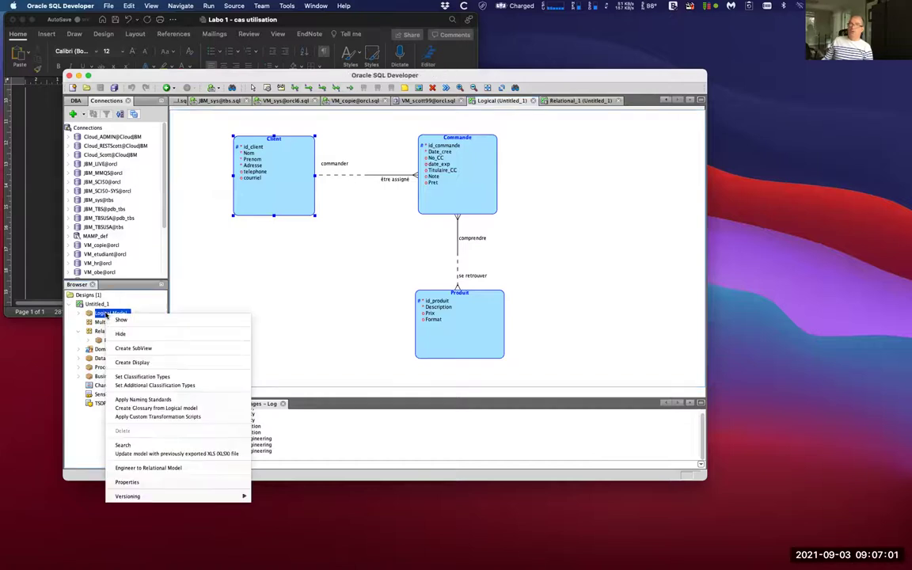
pyautogui.click(165, 469)
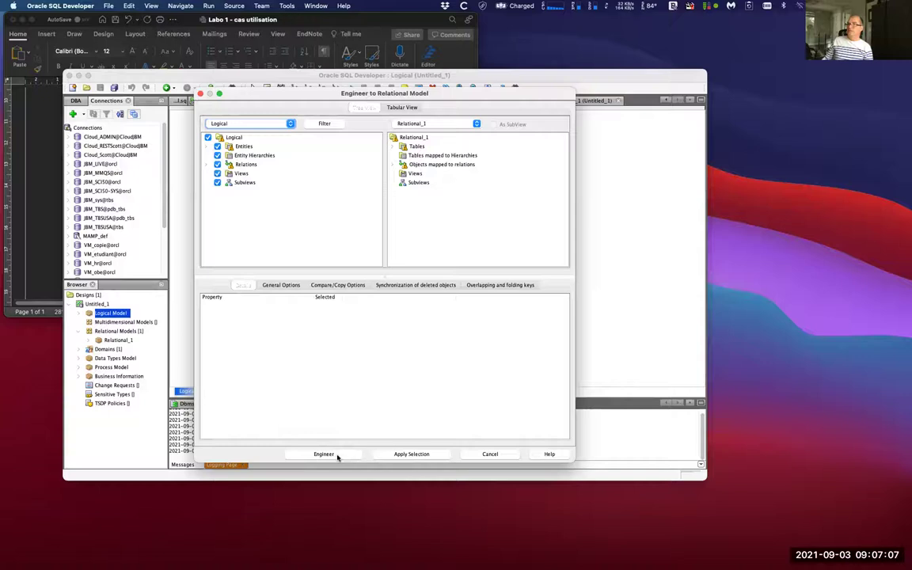
pyautogui.click(289, 285)
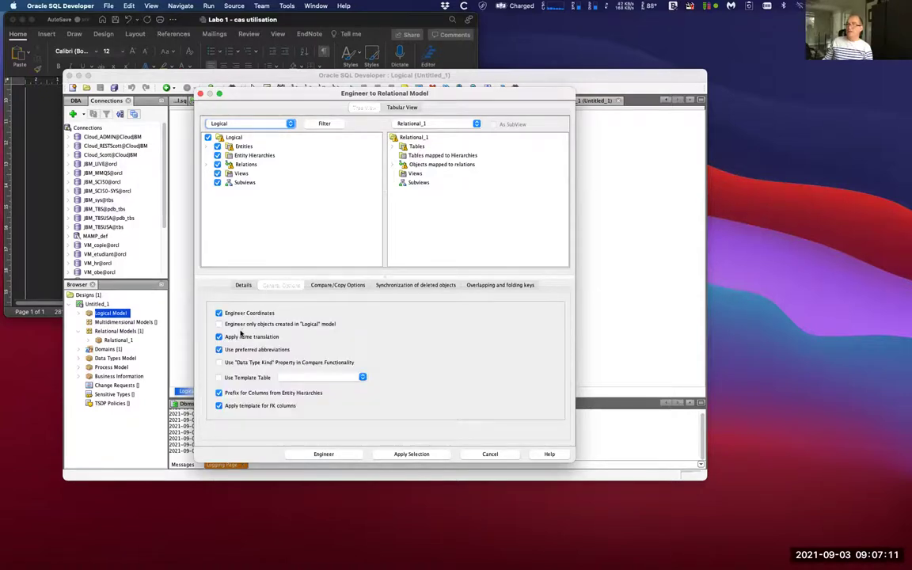
pyautogui.click(342, 286)
pyautogui.click(397, 286)
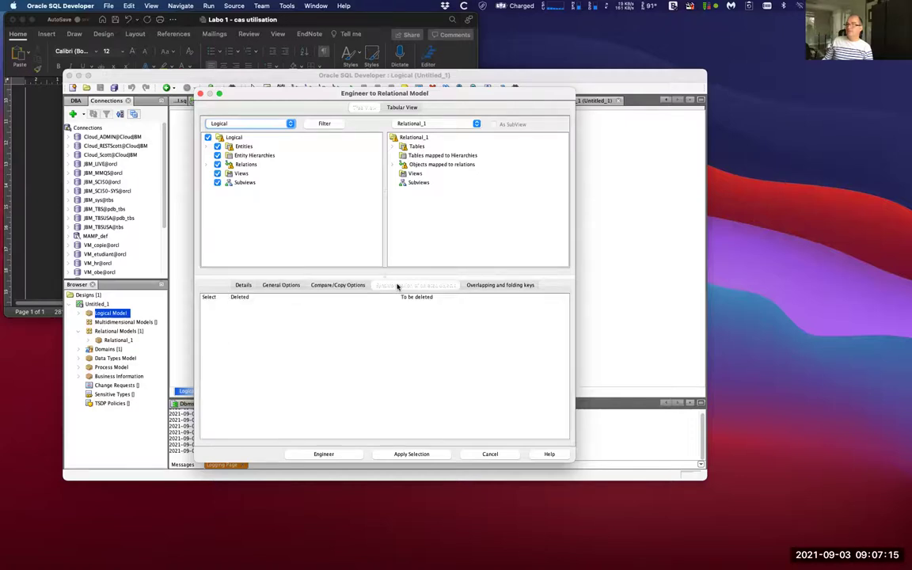
pyautogui.click(486, 286)
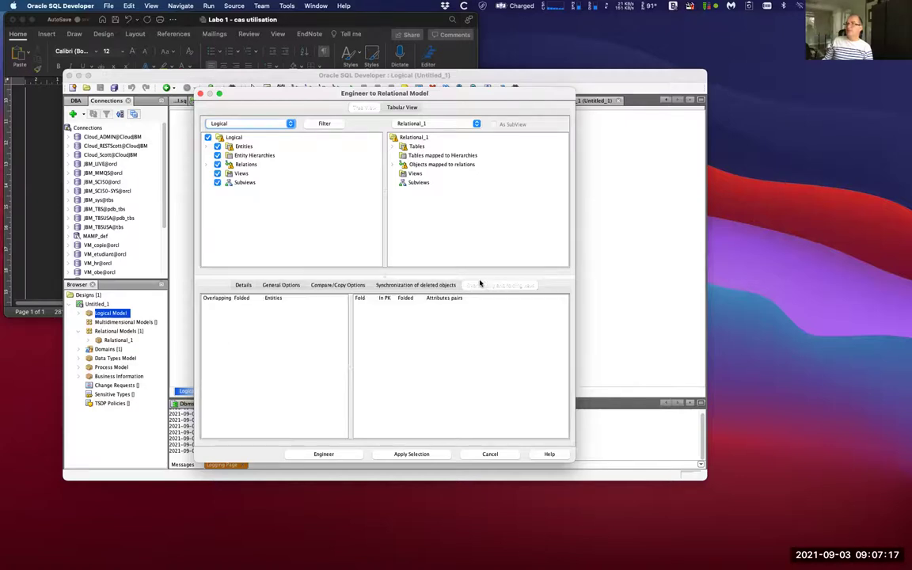
# Check the Client table's planned columns and primary key, and engineer the logical model into Relational_1
pyautogui.click(393, 148)
pyautogui.click(393, 148)
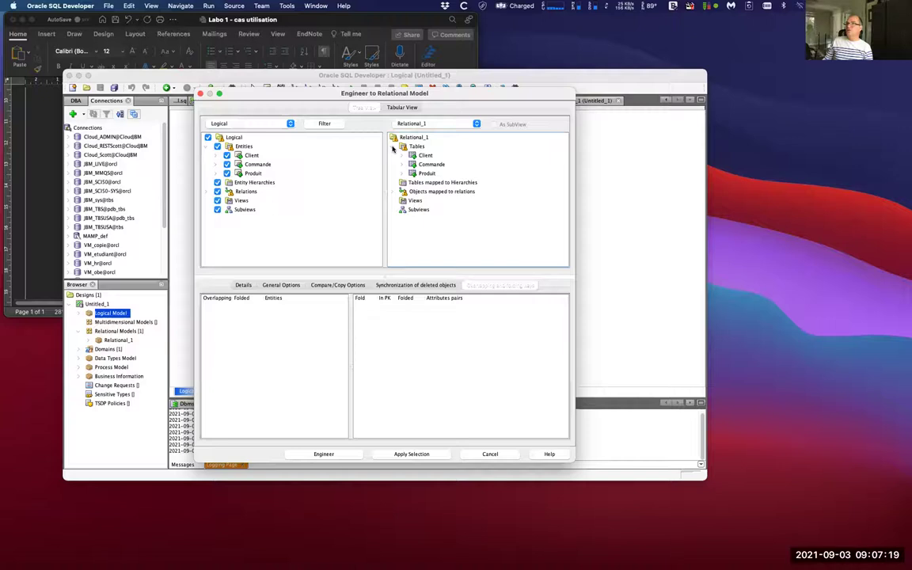
pyautogui.click(402, 157)
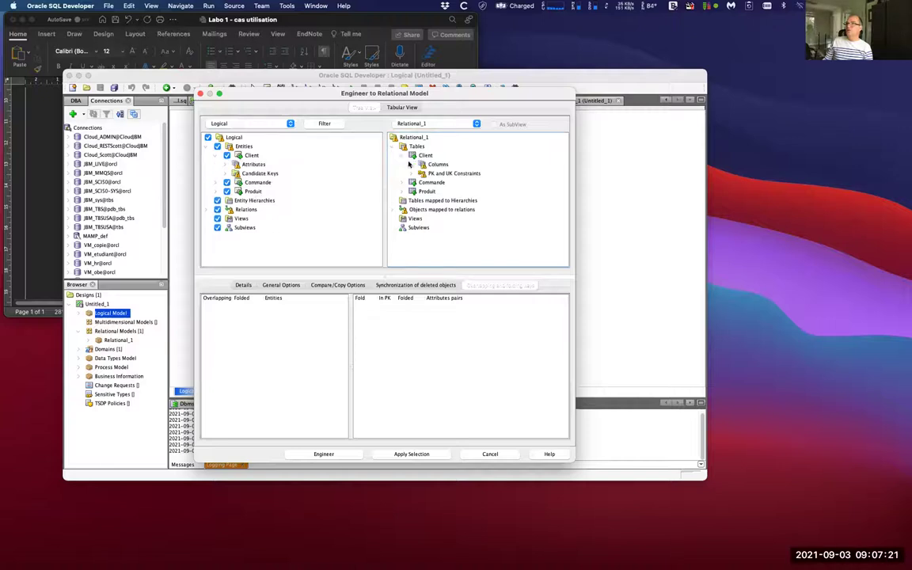
pyautogui.click(413, 164)
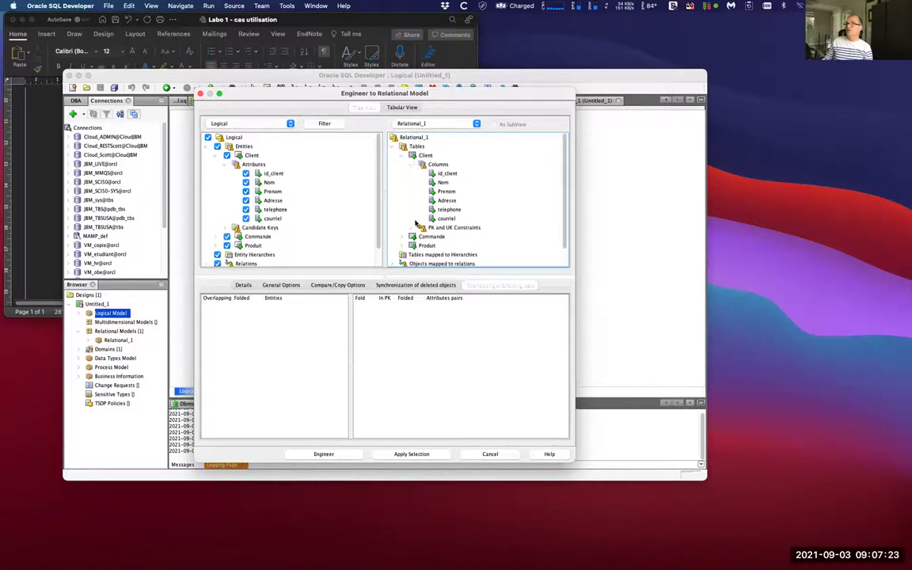
pyautogui.click(411, 228)
pyautogui.click(448, 209)
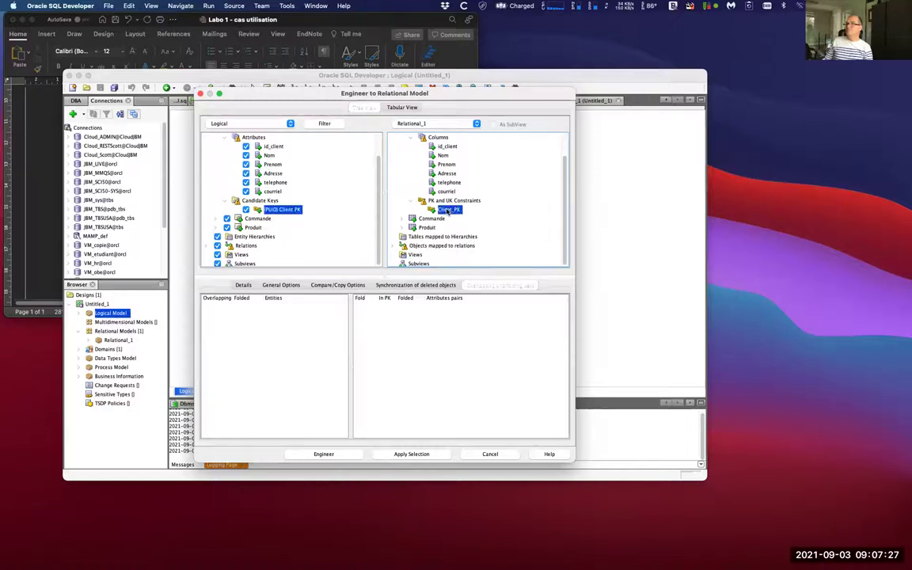
pyautogui.click(336, 454)
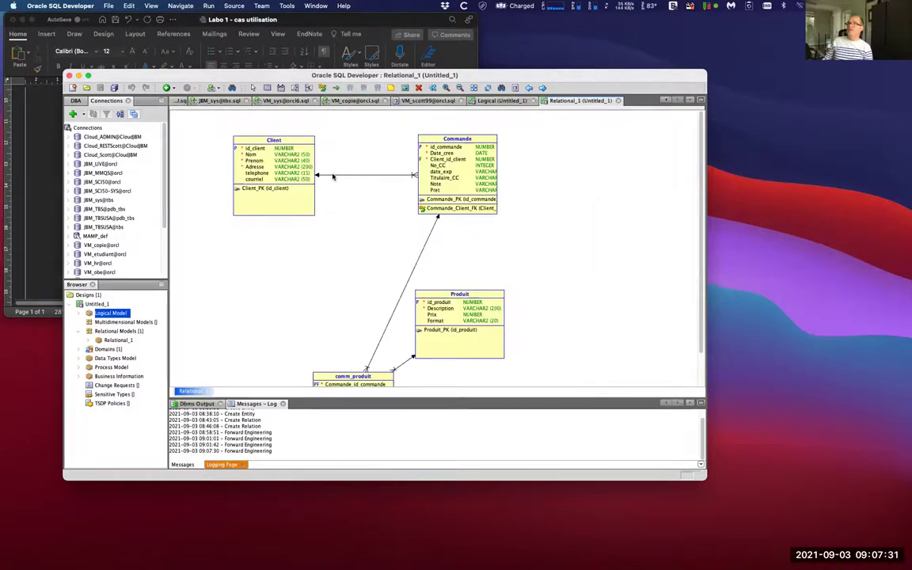
# Rearrange the Relational_1 diagram with Client beside Commande, comm_produit directly below Commande, and Produit to the right of comm_produit
pyautogui.moveTo(290, 161); pyautogui.dragTo(261, 153)
pyautogui.moveTo(449, 172); pyautogui.dragTo(387, 168)
pyautogui.moveTo(416, 290); pyautogui.dragTo(511, 241)
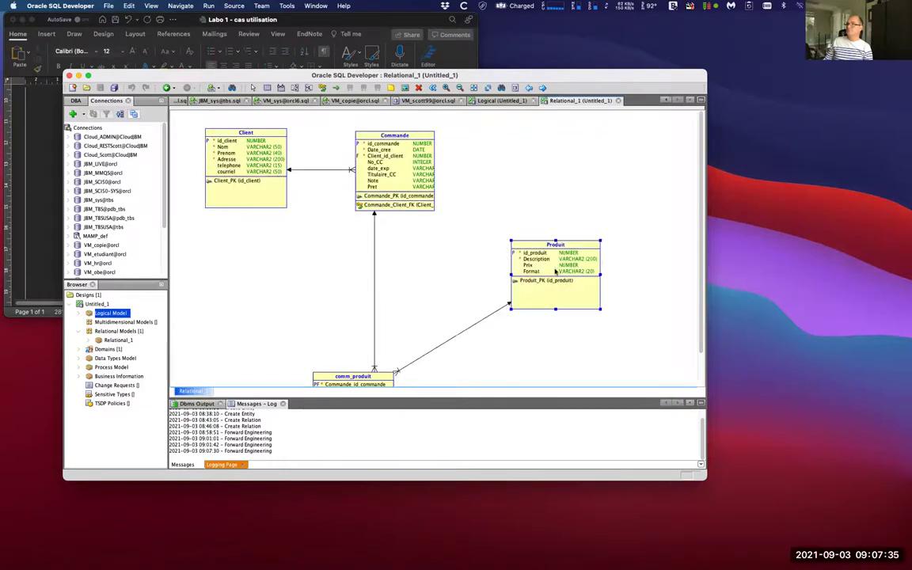
pyautogui.moveTo(381, 382); pyautogui.dragTo(427, 270)
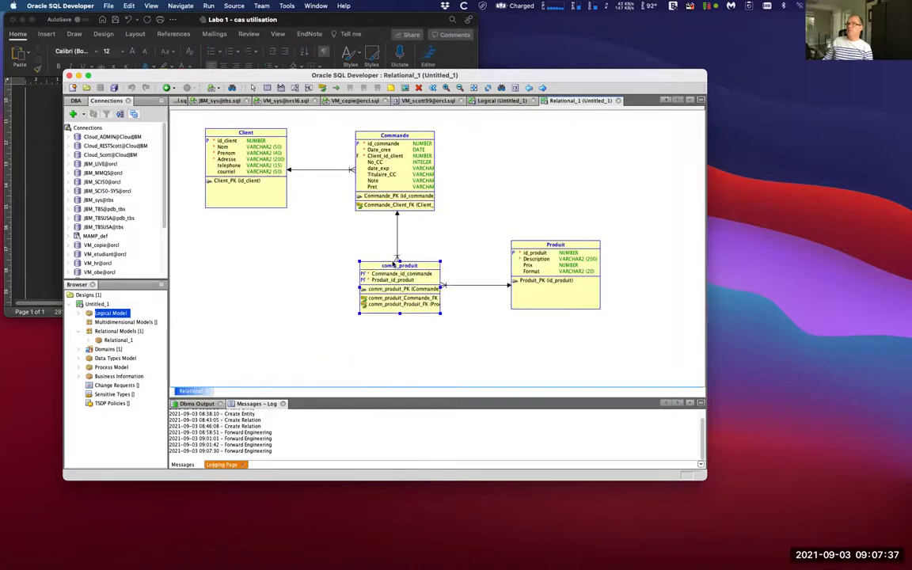
# Examine the general, dynamic and summary properties of the Client table's primary key, and close the key's properties without changes
pyautogui.click(275, 158)
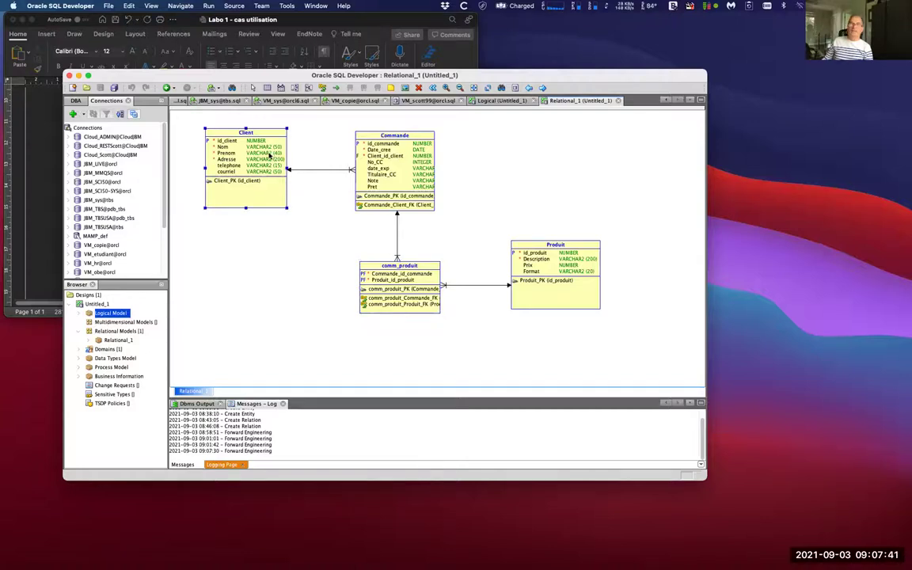
pyautogui.doubleClick(269, 156)
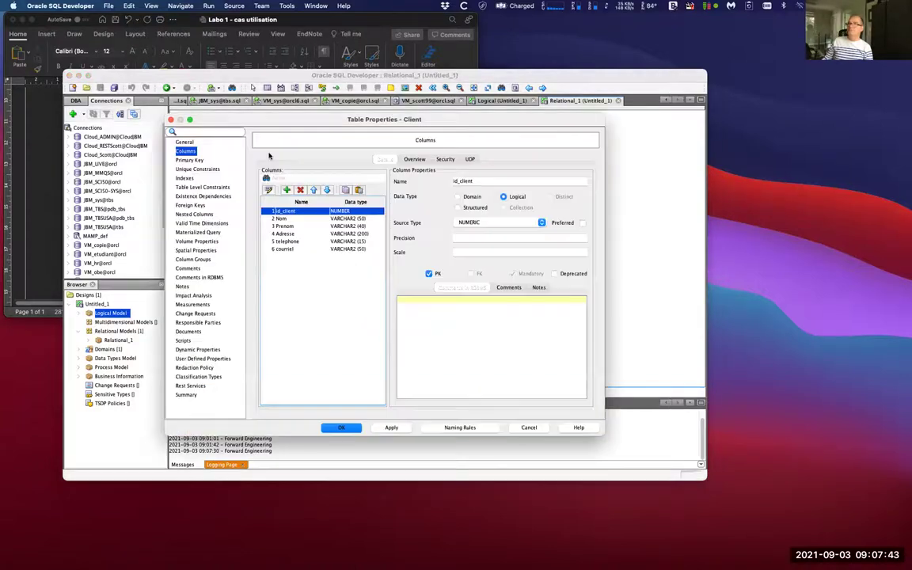
pyautogui.click(196, 161)
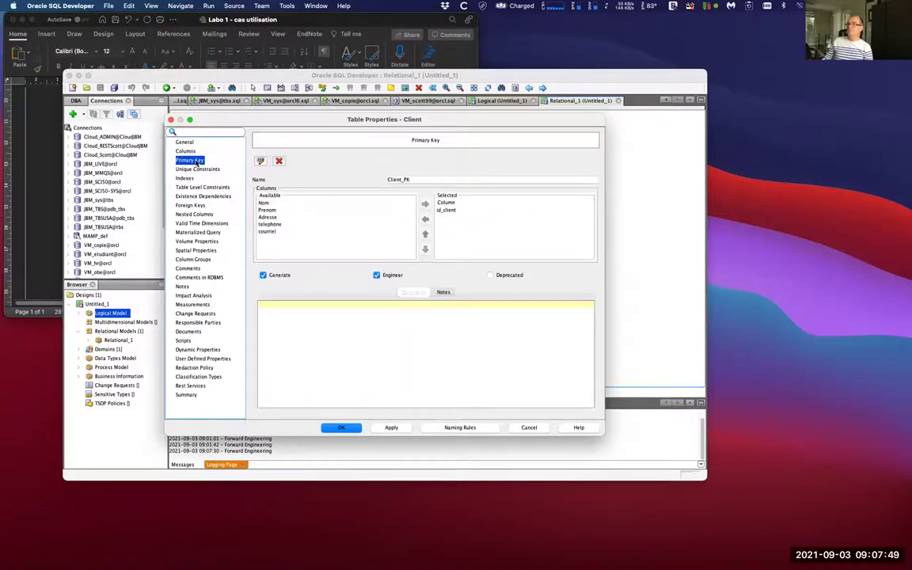
pyautogui.click(261, 161)
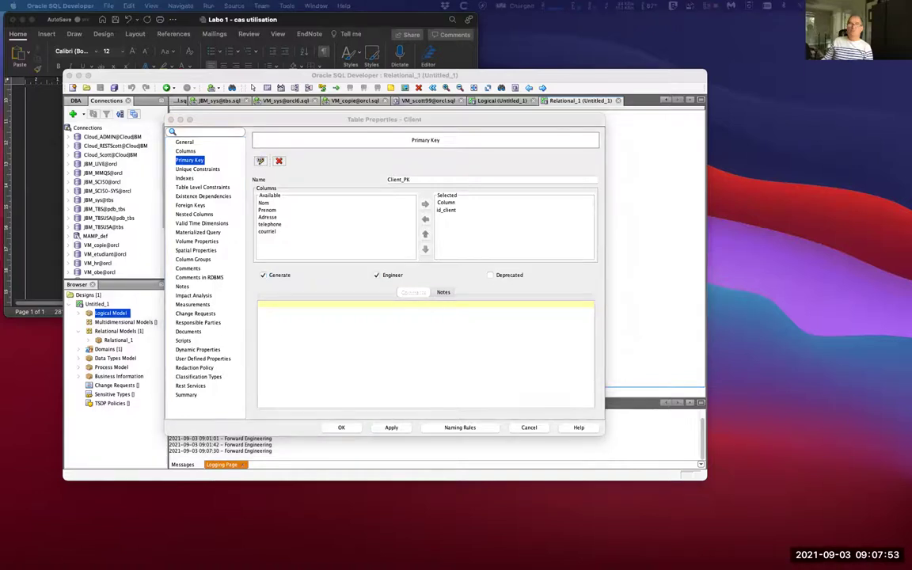
pyautogui.moveTo(485, 185); pyautogui.dragTo(517, 185)
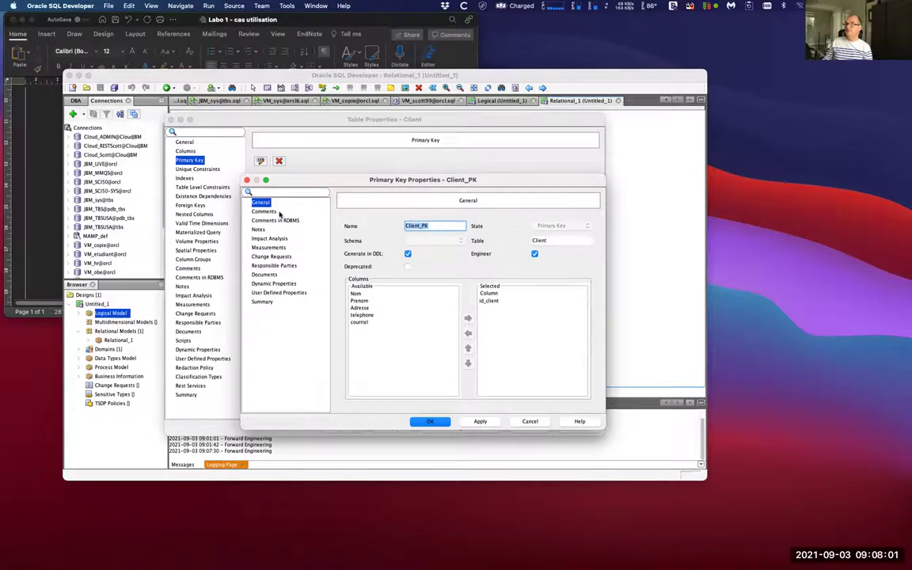
pyautogui.click(271, 283)
pyautogui.click(261, 302)
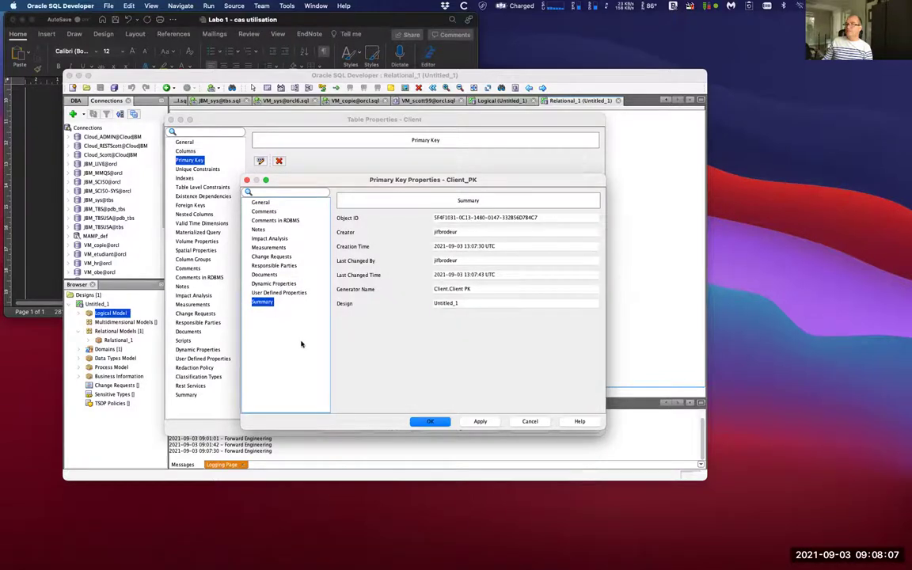
pyautogui.click(529, 423)
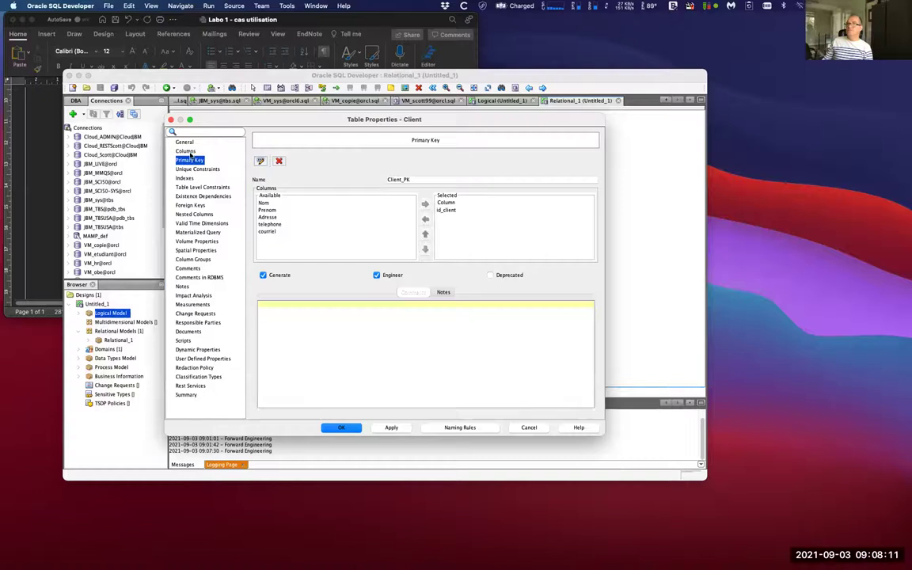
# Review the Client table's column details, overview, security and UDP settings, and its table level constraints
pyautogui.click(187, 152)
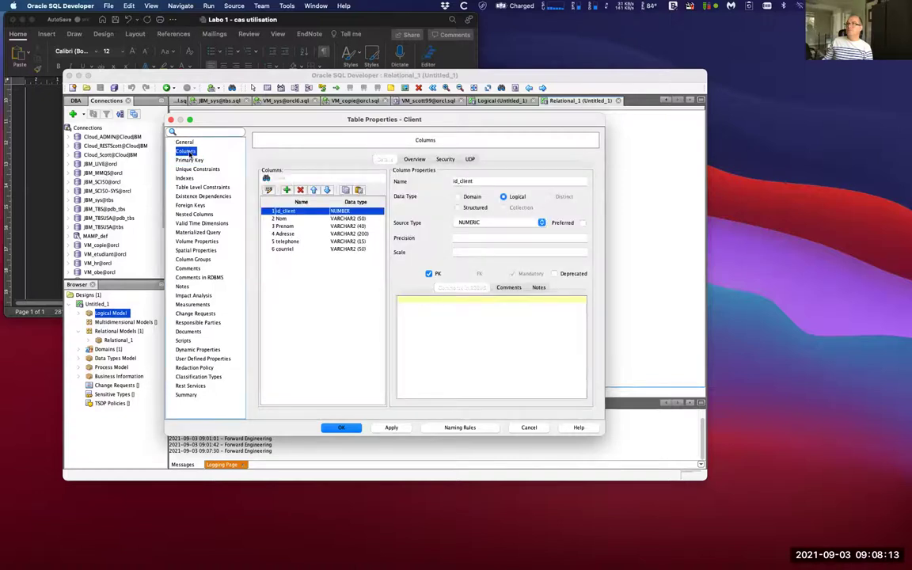
pyautogui.click(416, 159)
pyautogui.click(446, 159)
pyautogui.click(471, 159)
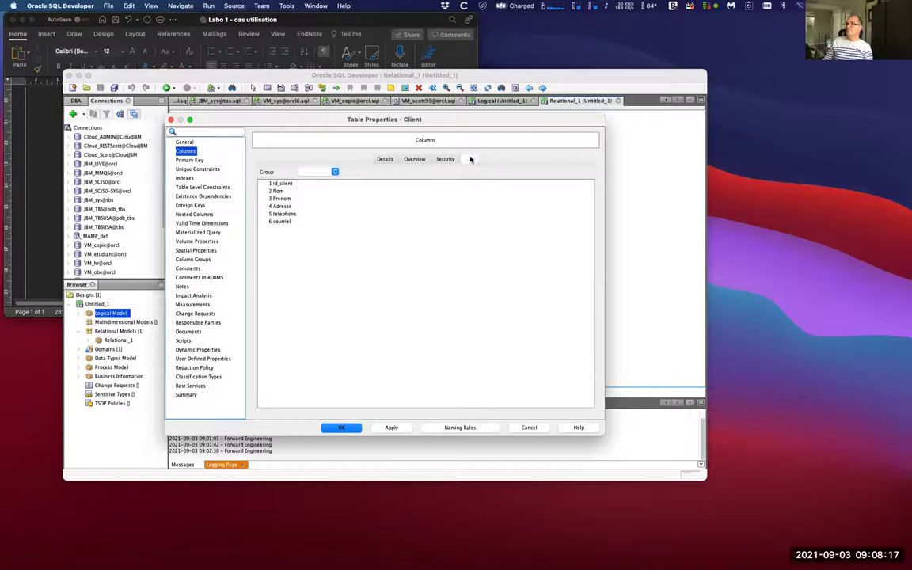
pyautogui.click(385, 159)
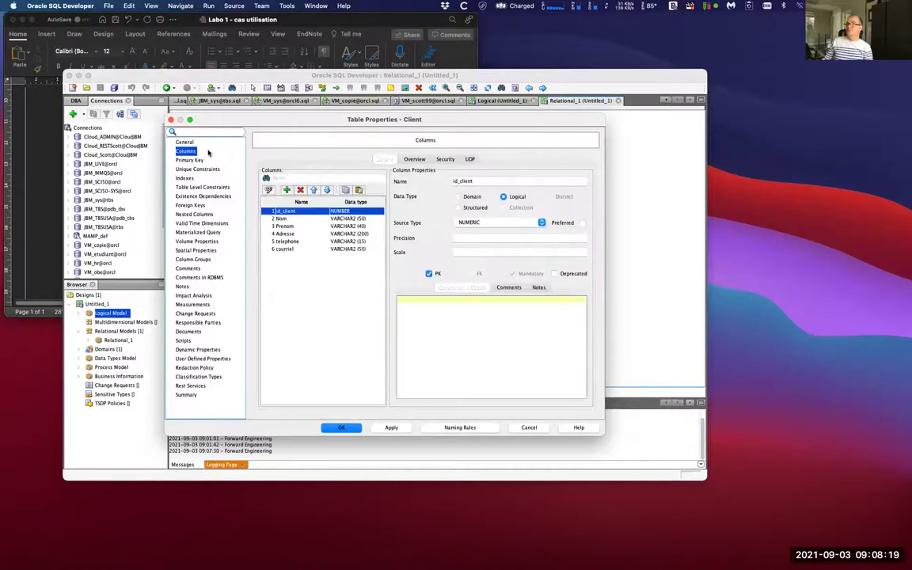
pyautogui.click(199, 187)
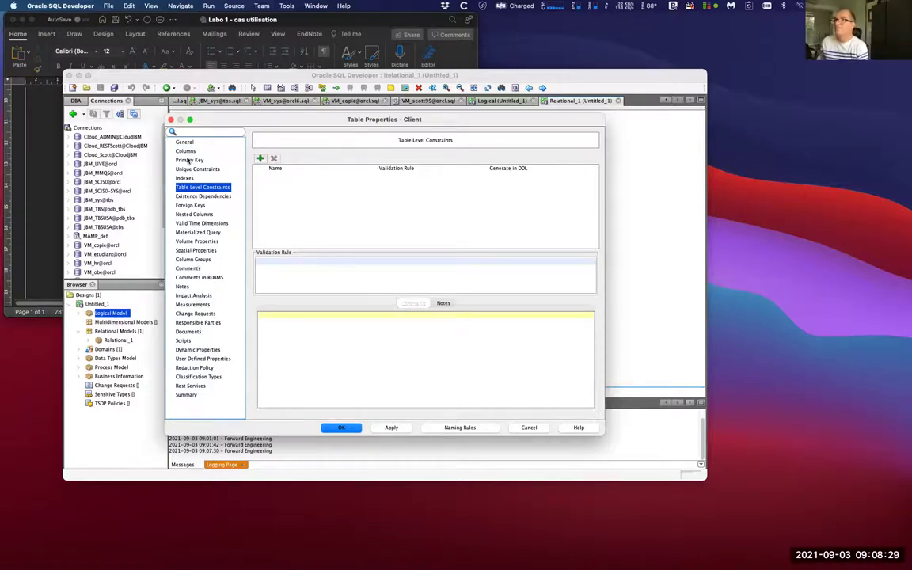
pyautogui.click(188, 152)
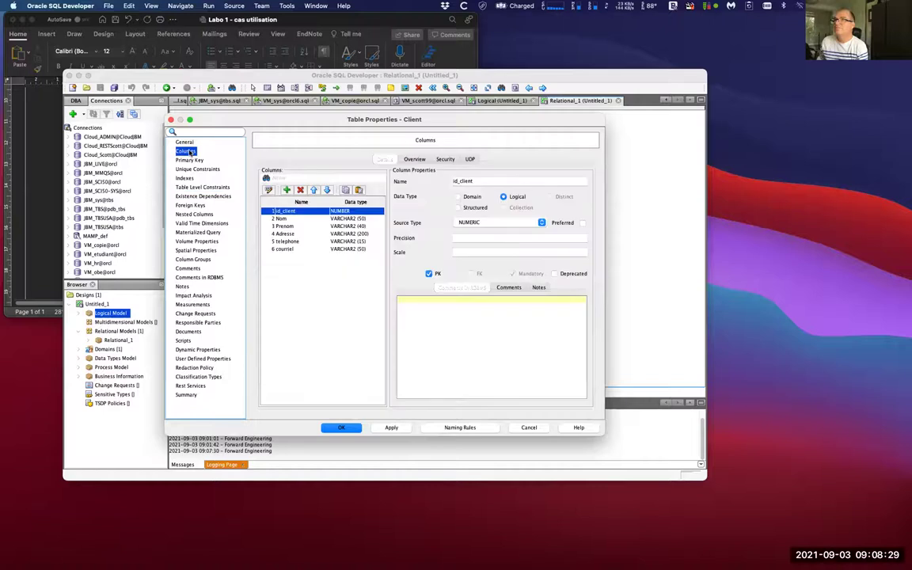
# Examine the id_client column's auto increment, default and constraint, and general properties, including the available source types
pyautogui.click(268, 191)
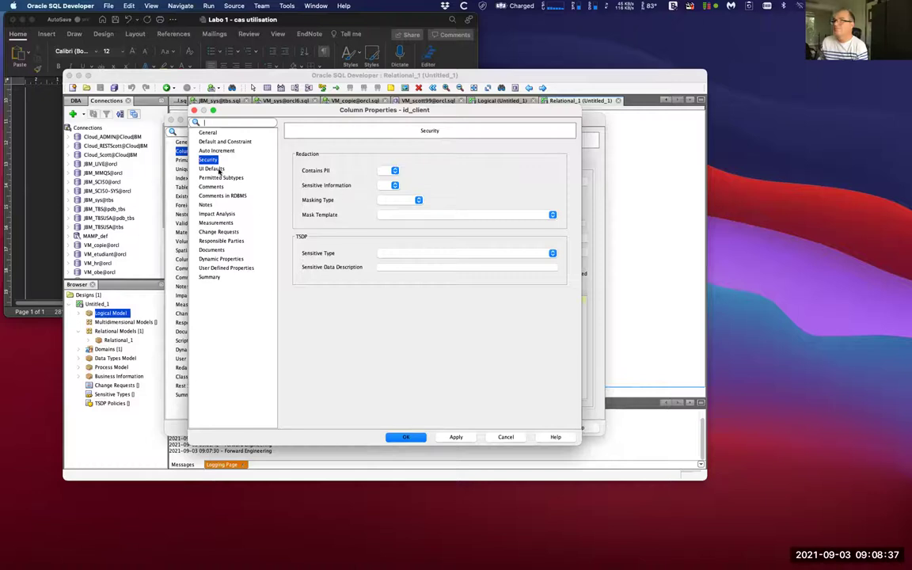
pyautogui.click(219, 150)
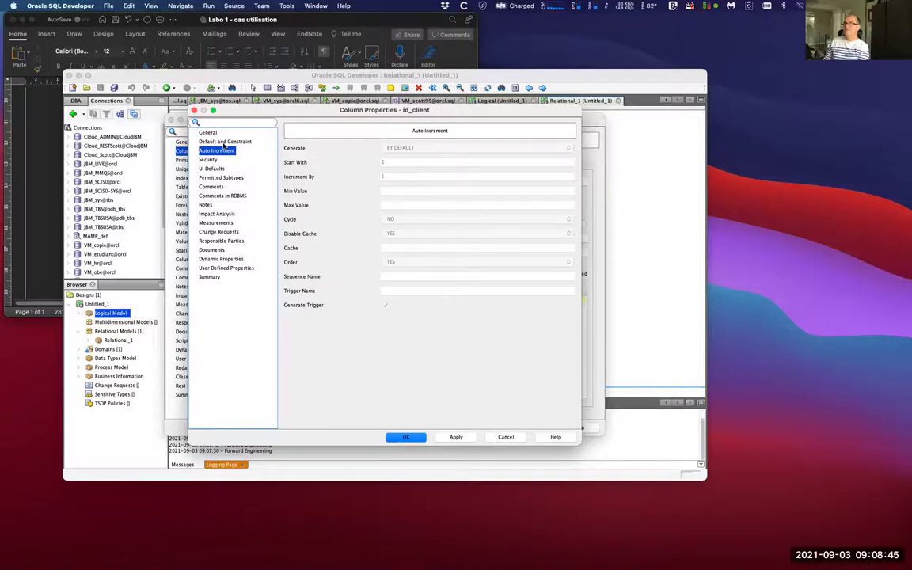
pyautogui.click(224, 143)
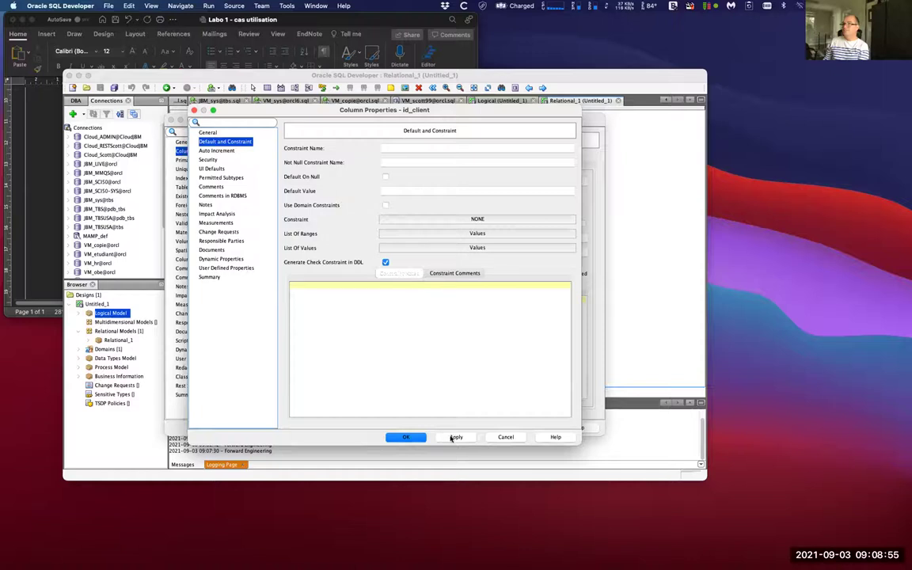
pyautogui.click(207, 132)
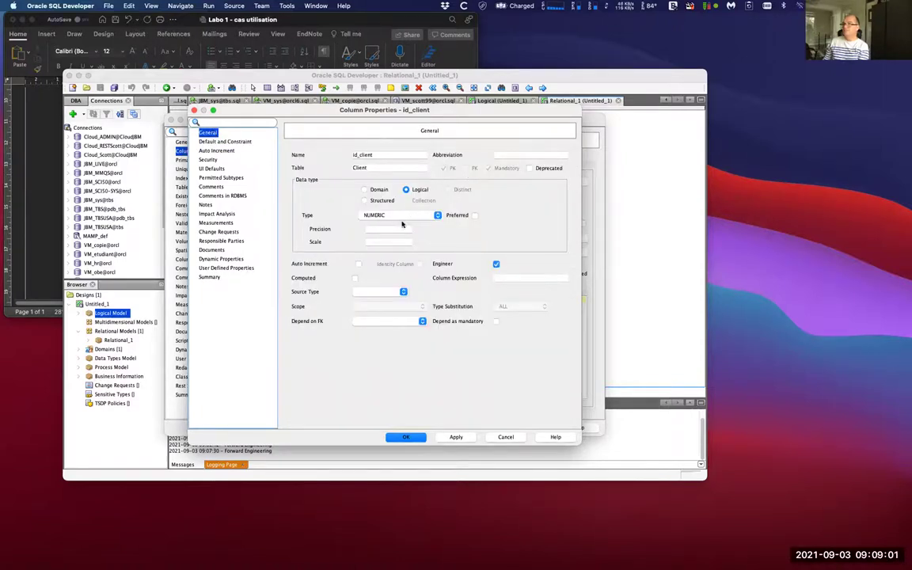
pyautogui.click(403, 293)
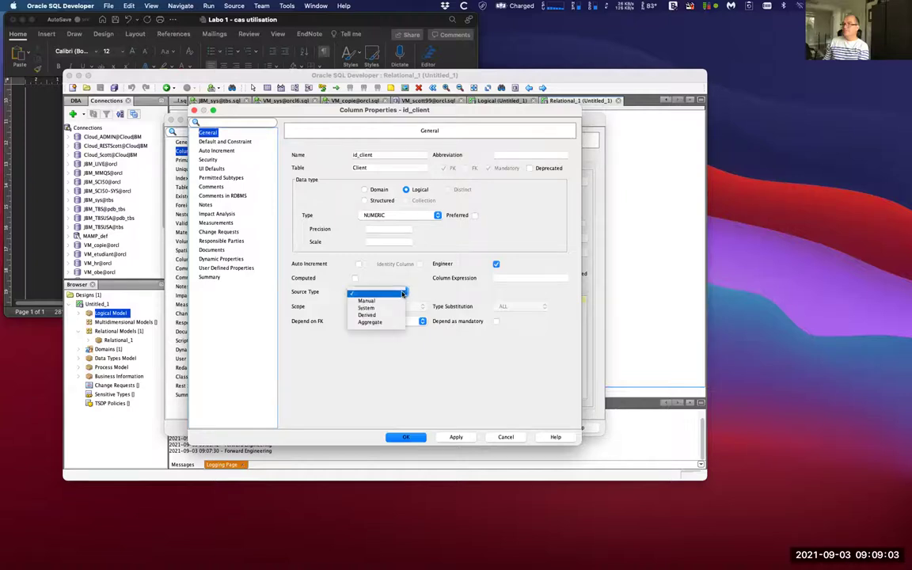
pyautogui.click(359, 264)
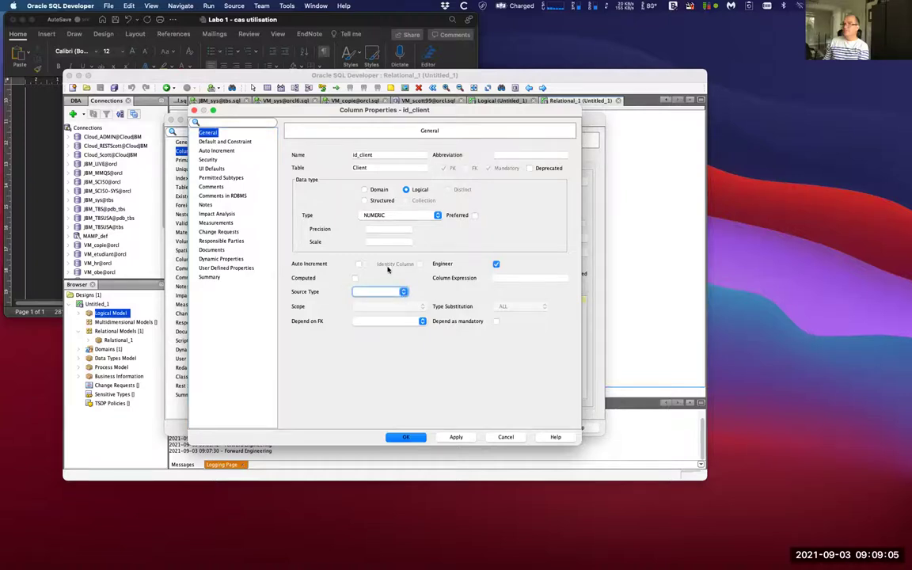
# Make the Client table's id_client column an auto-increment identity column, and accept the column and table properties
pyautogui.click(359, 265)
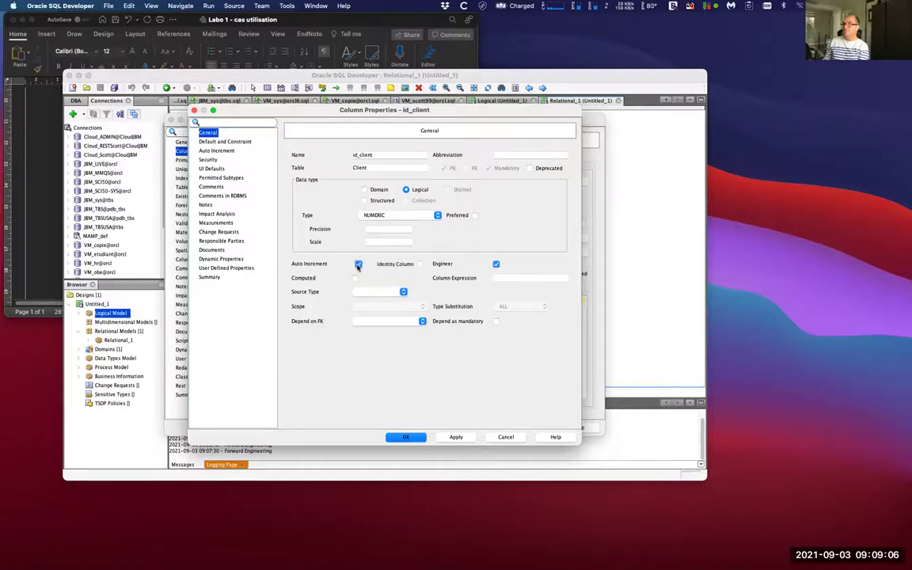
pyautogui.click(419, 264)
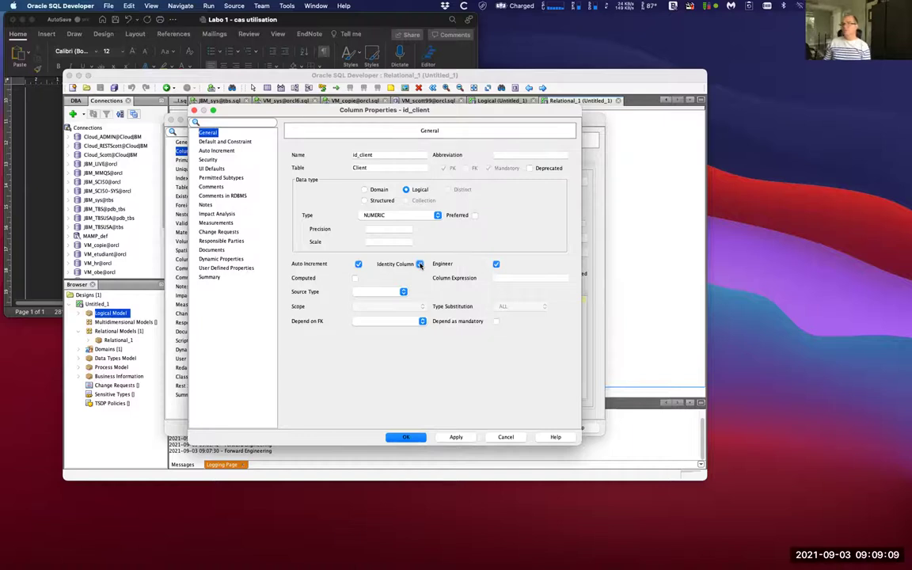
pyautogui.click(405, 438)
pyautogui.click(444, 438)
pyautogui.click(406, 438)
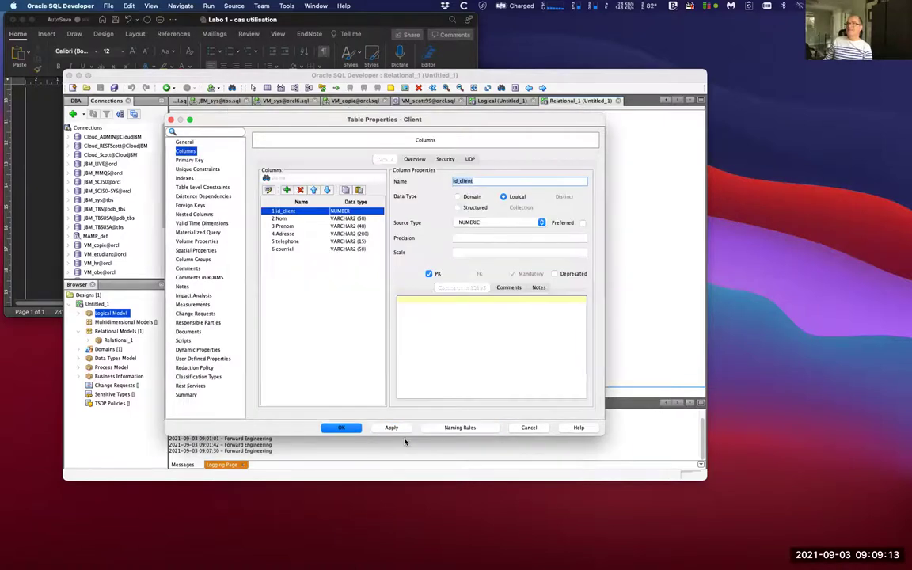
pyautogui.click(349, 429)
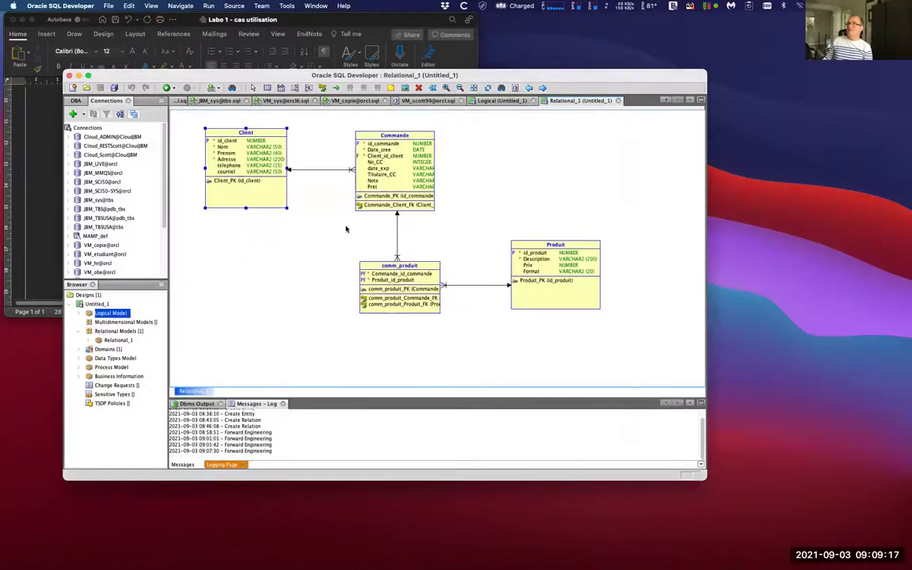
# Make the Commande table's id_commande column an auto-increment identity column, and accept the column and table properties
pyautogui.doubleClick(400, 175)
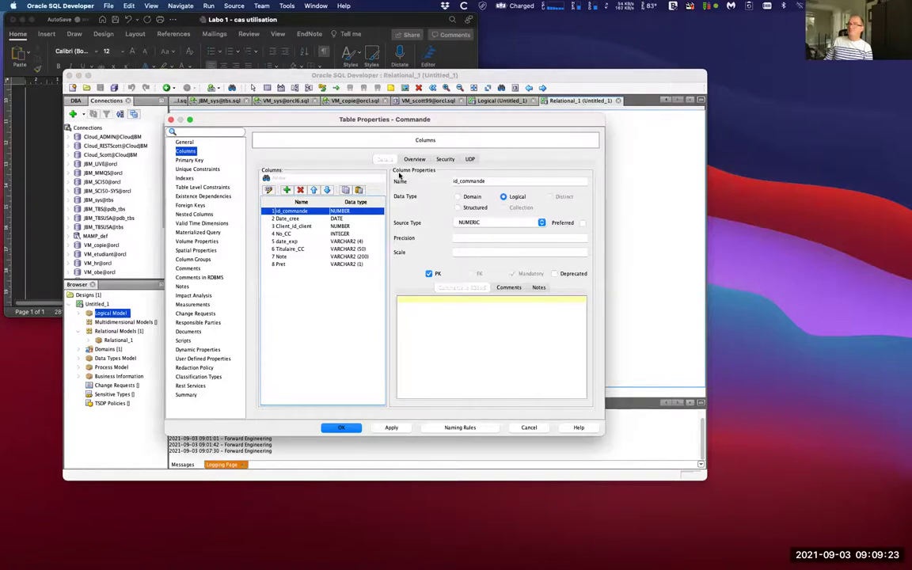
pyautogui.click(269, 191)
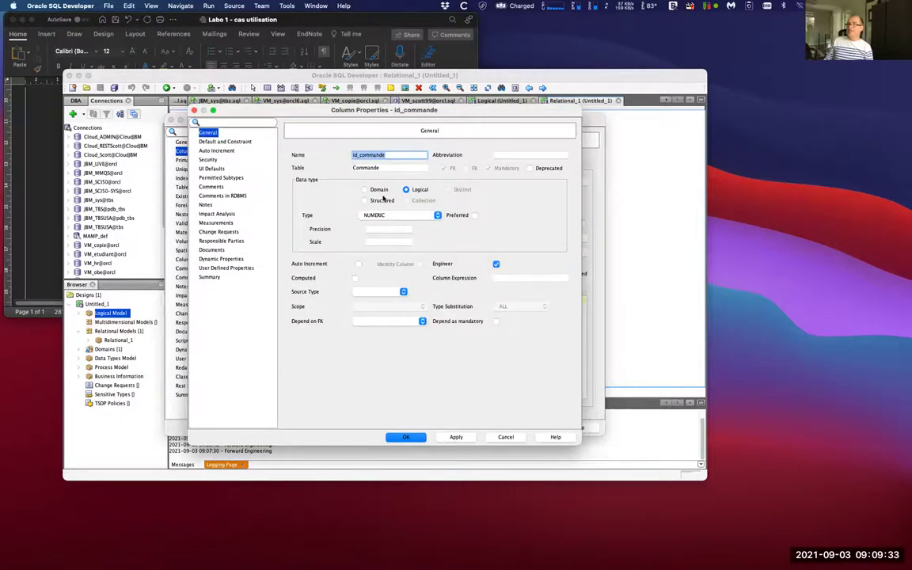
pyautogui.click(359, 264)
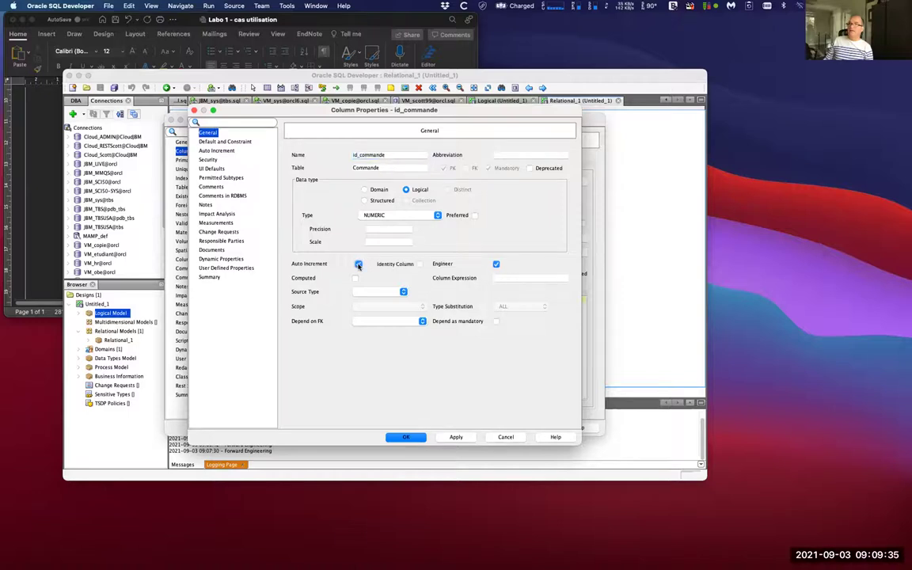
pyautogui.click(420, 265)
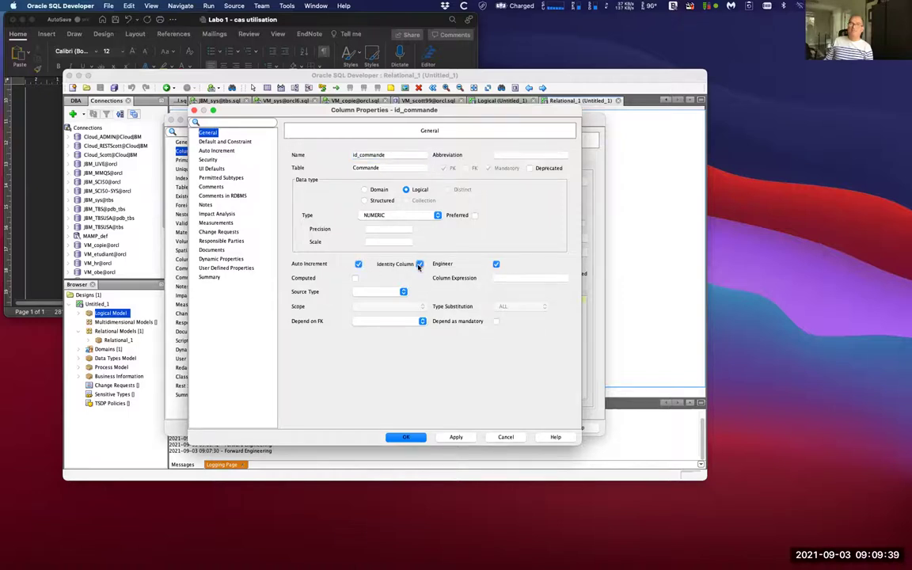
pyautogui.click(406, 437)
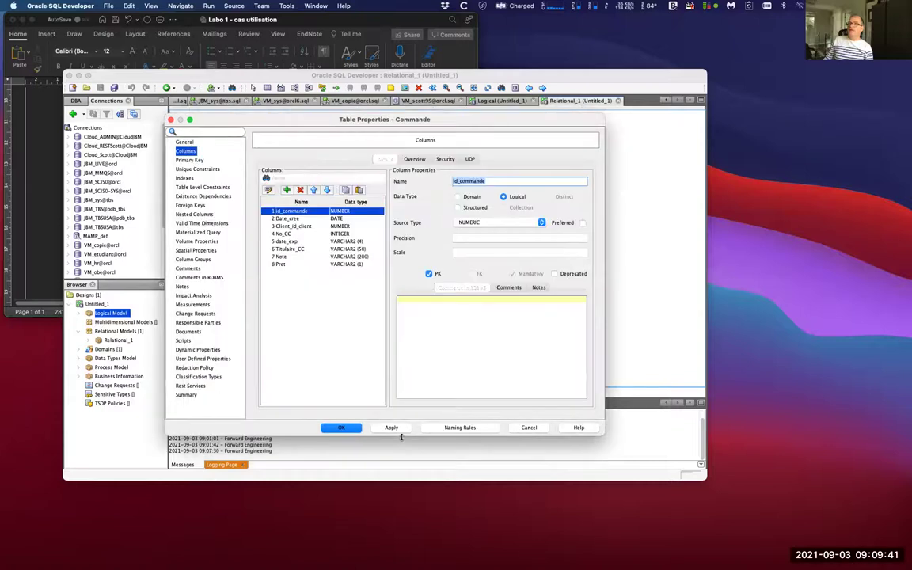
pyautogui.click(339, 428)
# Try making the comm_produit table's Commande_id_commande column an auto-increment identity column, and accept the column properties
pyautogui.click(392, 292)
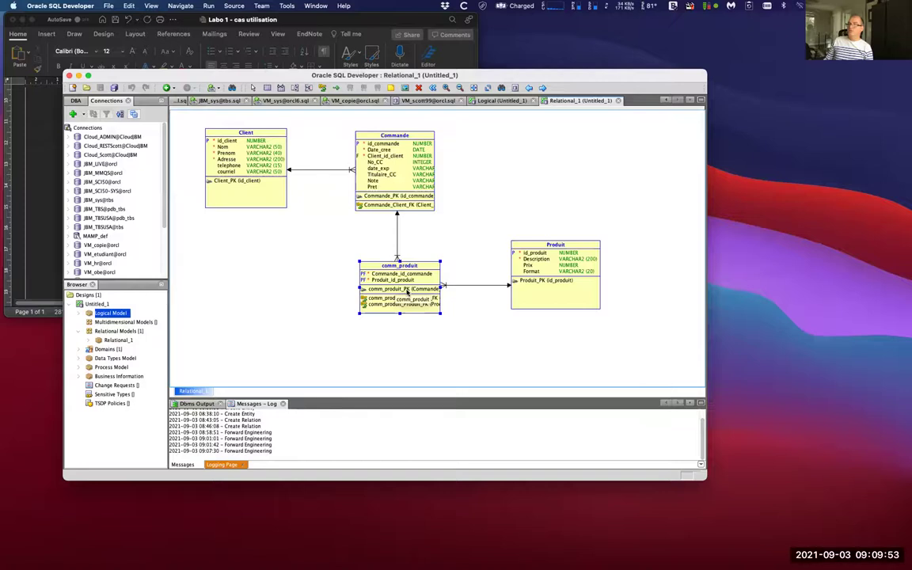
pyautogui.doubleClick(406, 292)
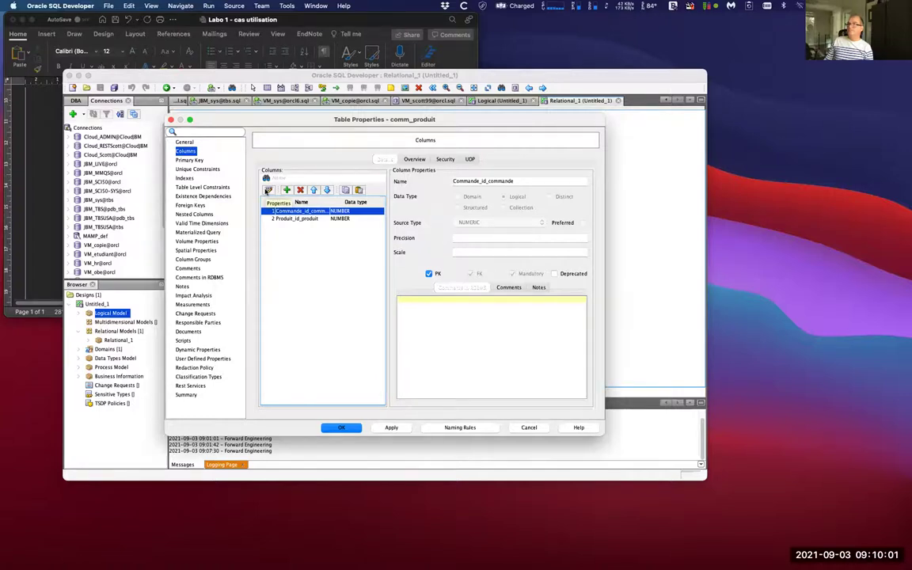
pyautogui.click(268, 190)
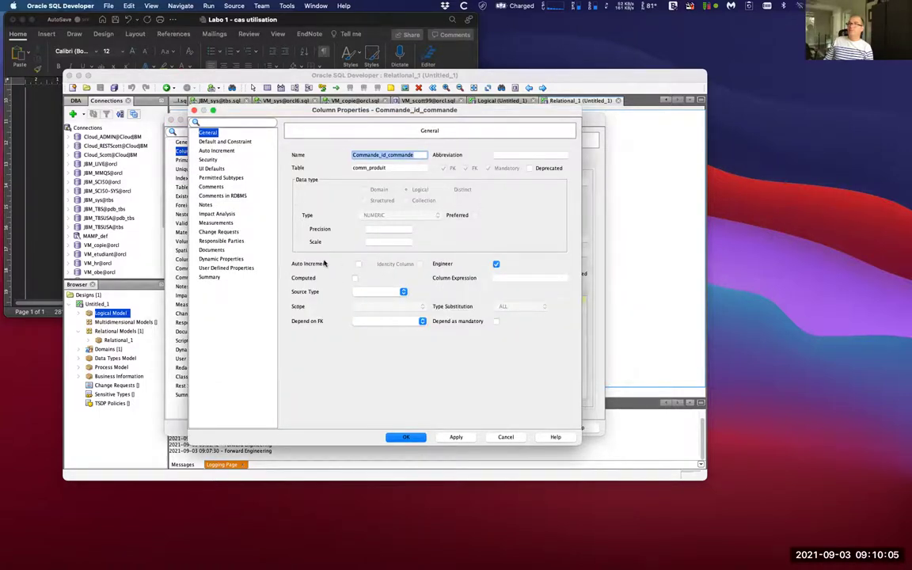
pyautogui.click(358, 263)
pyautogui.click(420, 264)
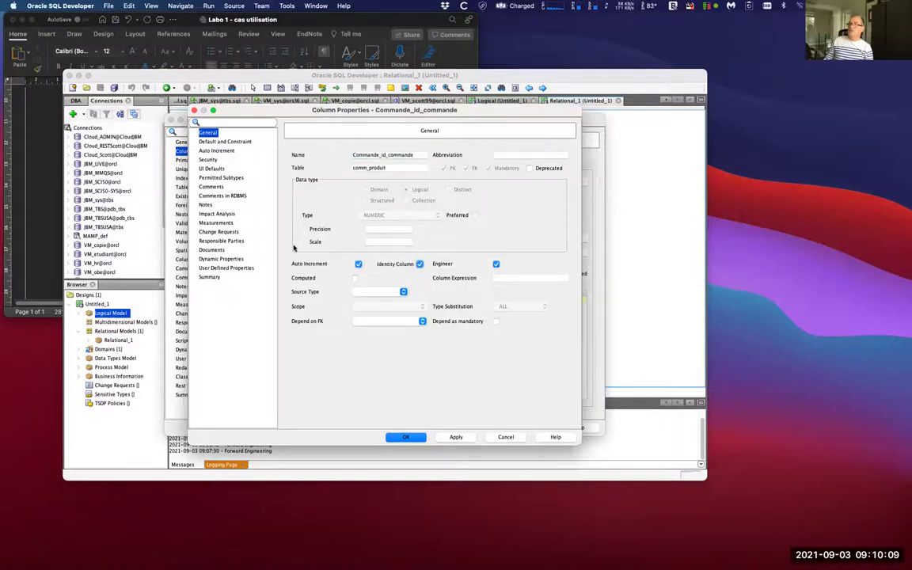
pyautogui.click(408, 437)
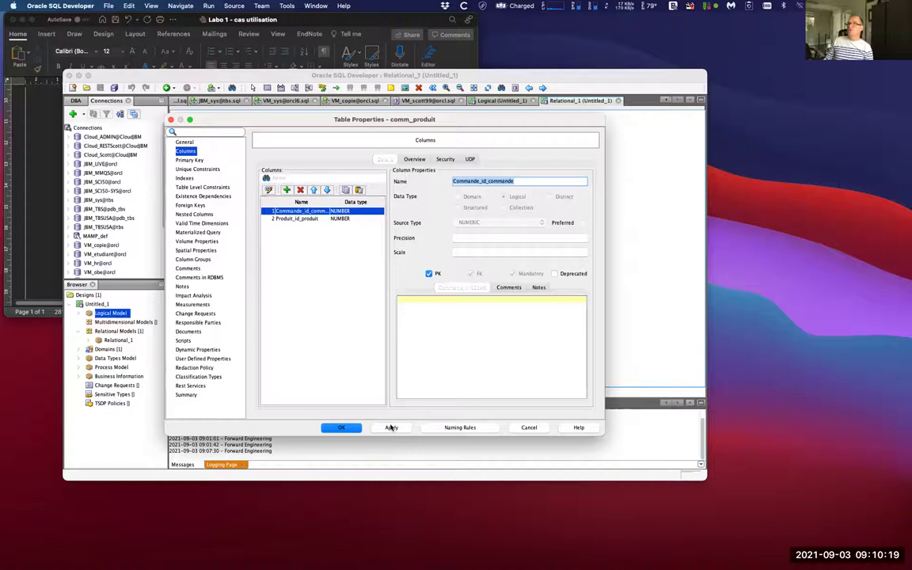
# Remove auto increment from comm_produit's Commande_id_commande column, and accept the column and table properties
pyautogui.click(268, 190)
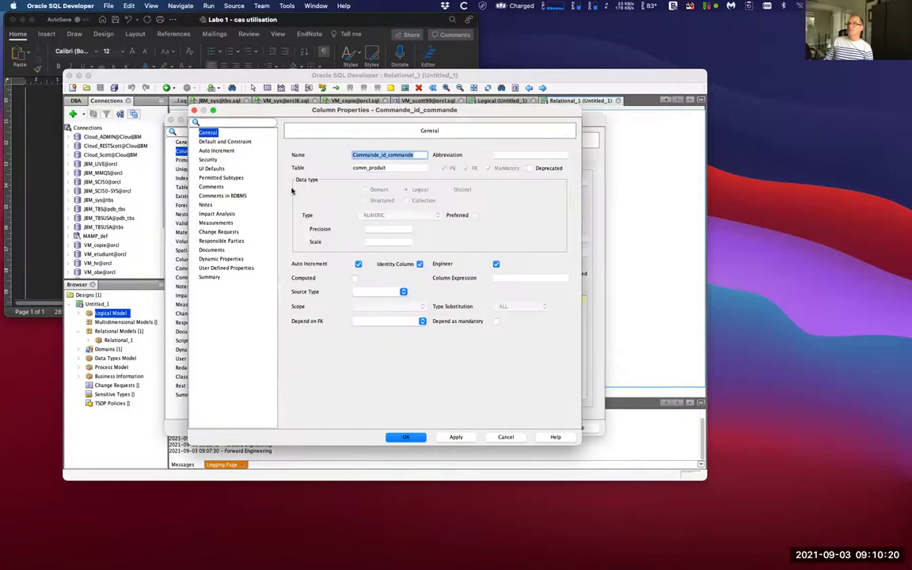
pyautogui.click(358, 264)
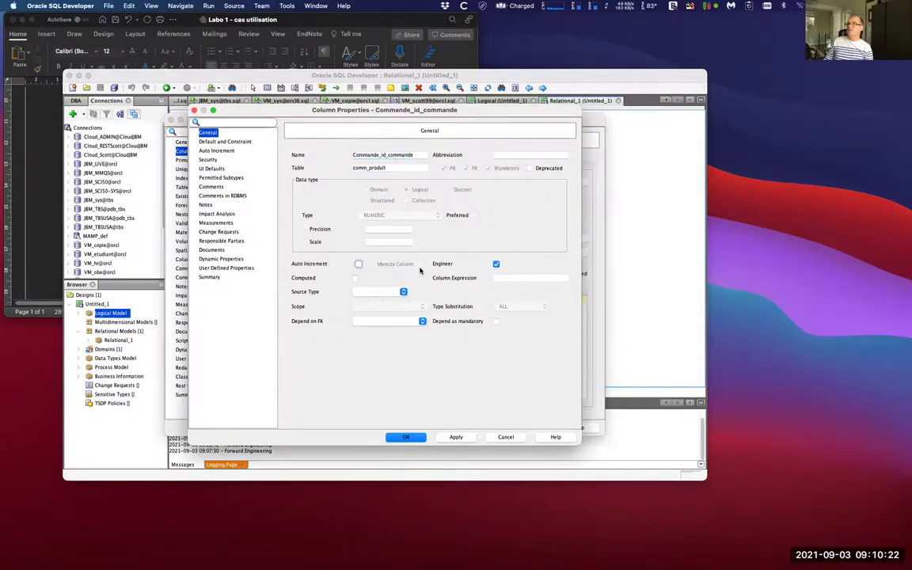
pyautogui.click(406, 437)
pyautogui.click(341, 428)
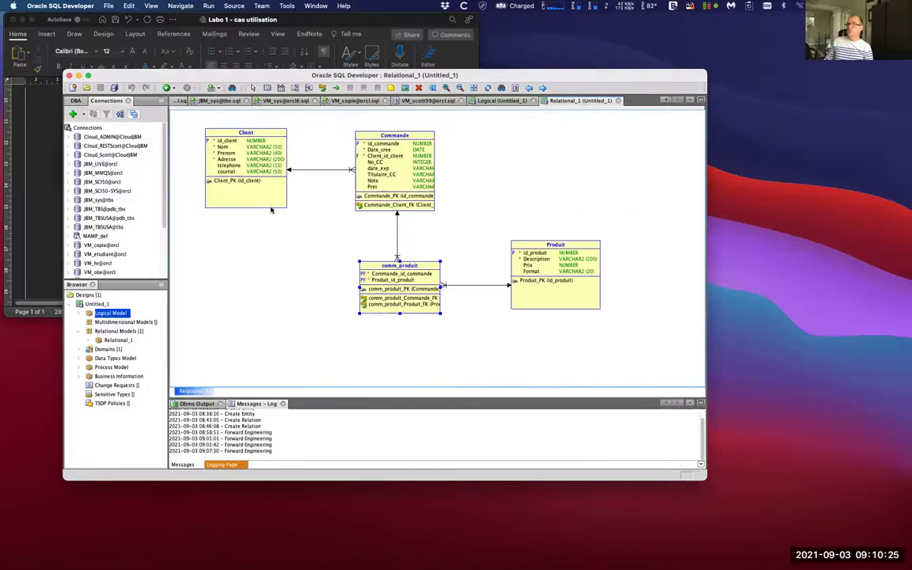
# Make the Produit table's id_produit column an auto-increment identity column, and apply the column and table properties
pyautogui.doubleClick(523, 246)
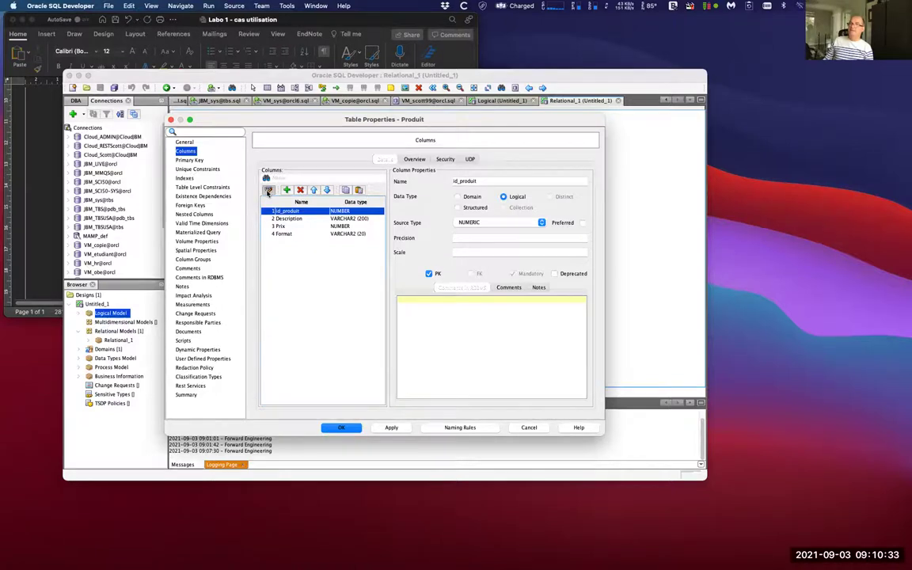
pyautogui.click(268, 190)
pyautogui.click(359, 264)
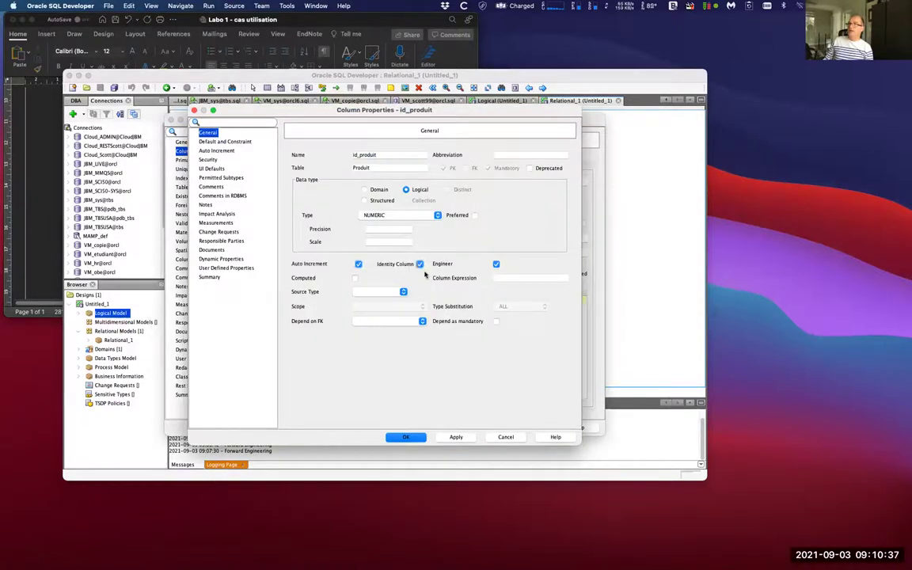
pyautogui.click(409, 437)
pyautogui.click(390, 427)
pyautogui.click(346, 429)
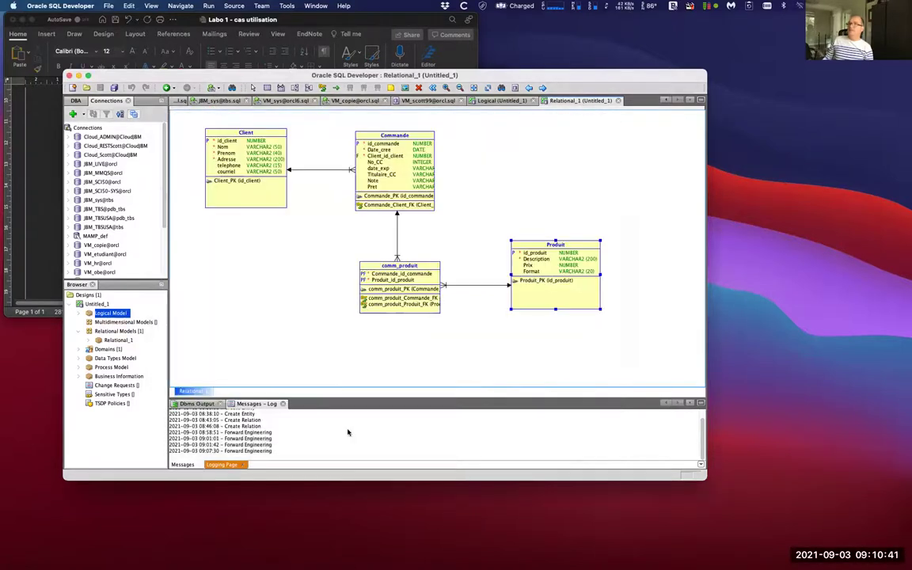
# Generate a DDL preview of Relational_1 for Oracle Database 21c with the default generation options
pyautogui.click(515, 88)
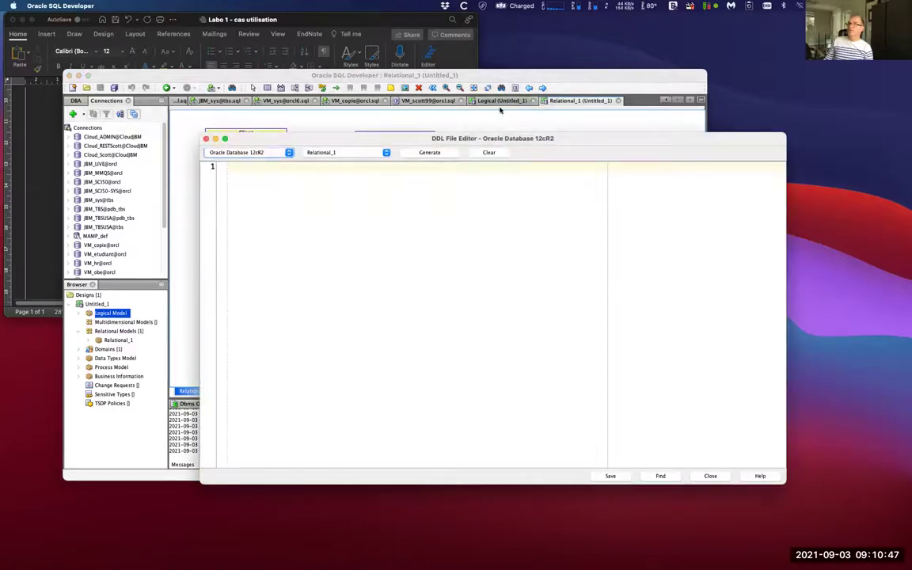
pyautogui.click(269, 152)
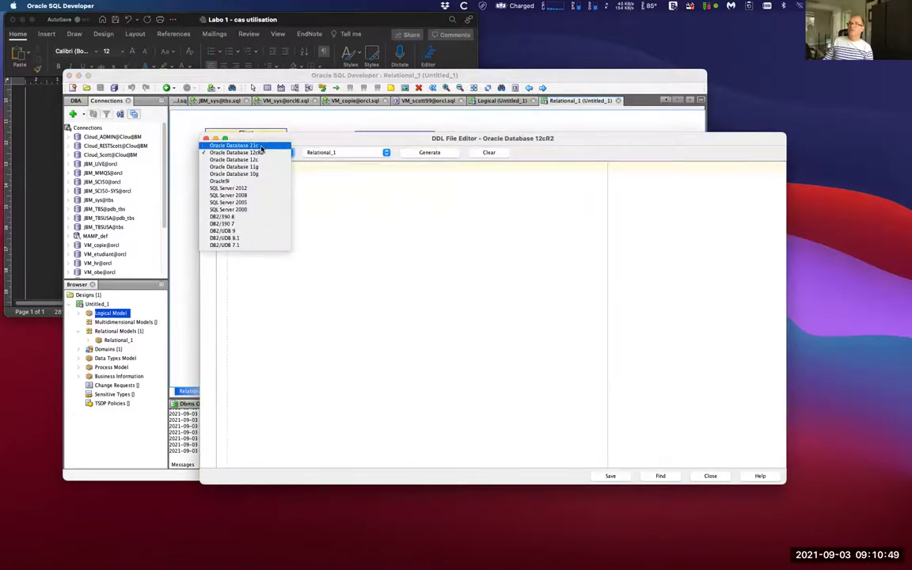
pyautogui.click(266, 144)
pyautogui.click(430, 152)
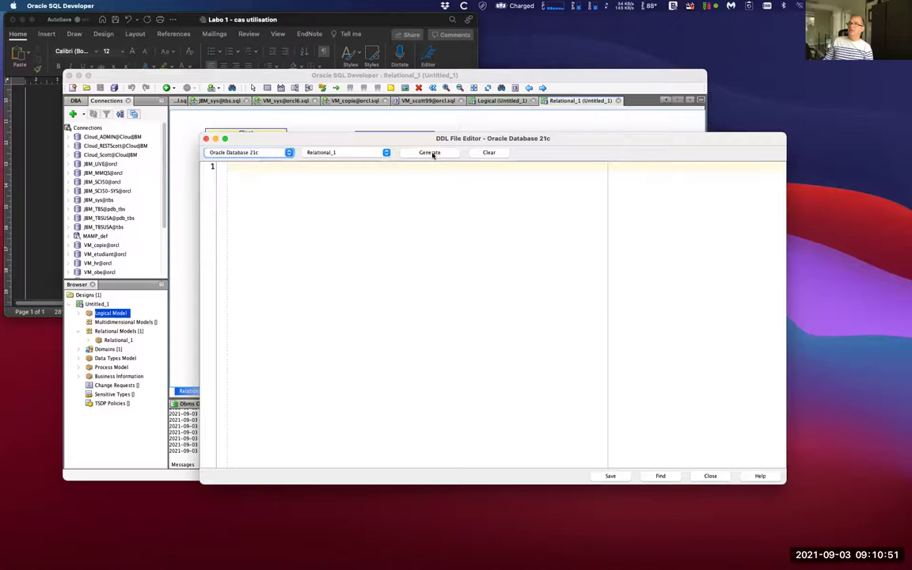
pyautogui.click(491, 409)
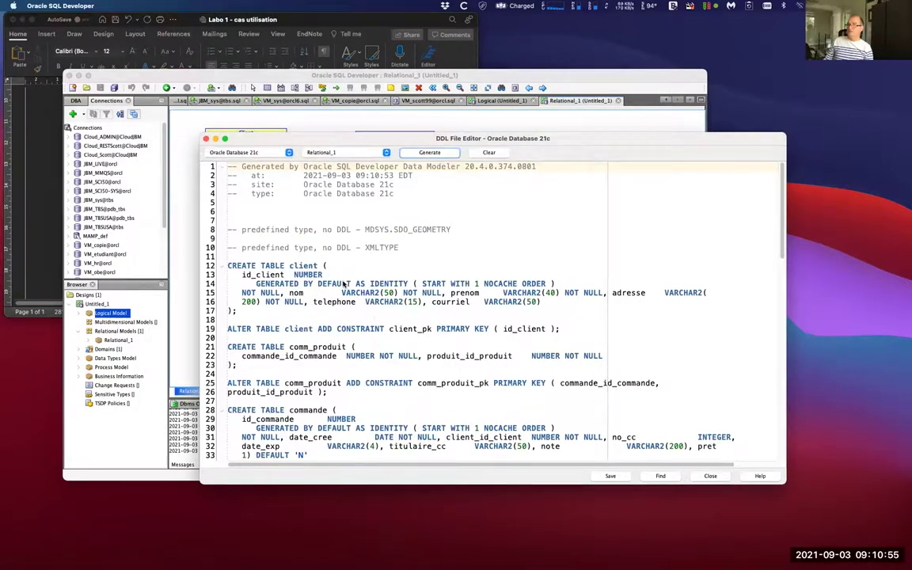
# Examine the generated table definitions and the commande table's identity clause, and close the DDL editor without saving
pyautogui.scroll(-2, 342, 284)
pyautogui.scroll(-5, 308, 255)
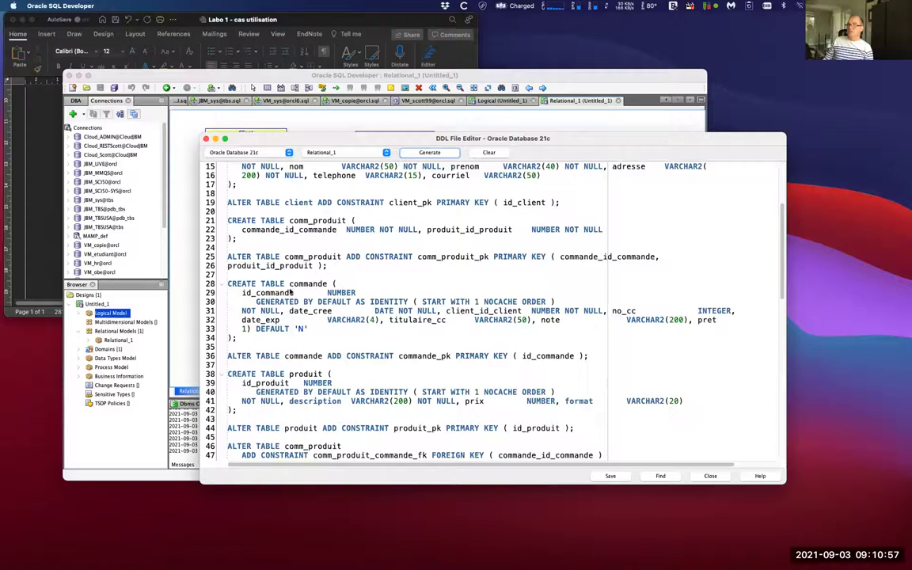
pyautogui.moveTo(257, 305); pyautogui.dragTo(567, 303)
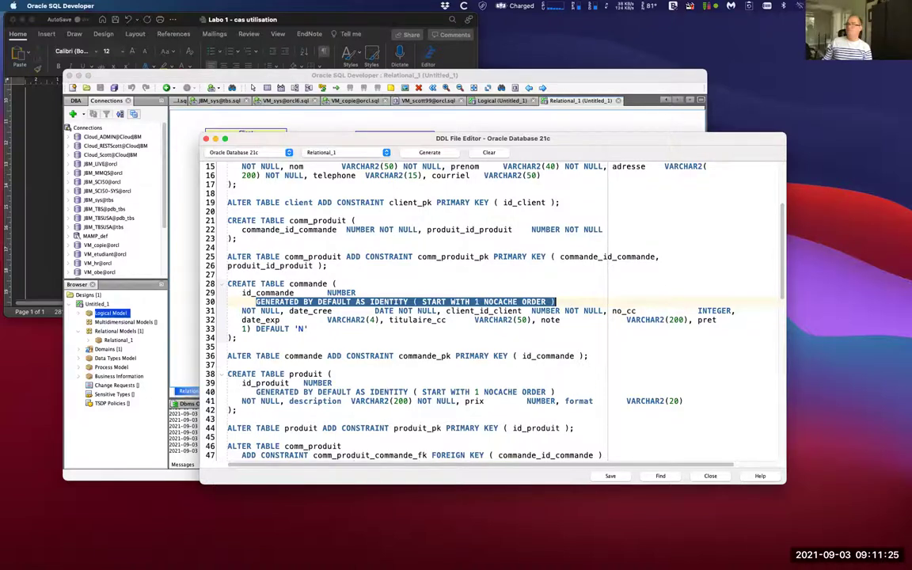
pyautogui.click(711, 476)
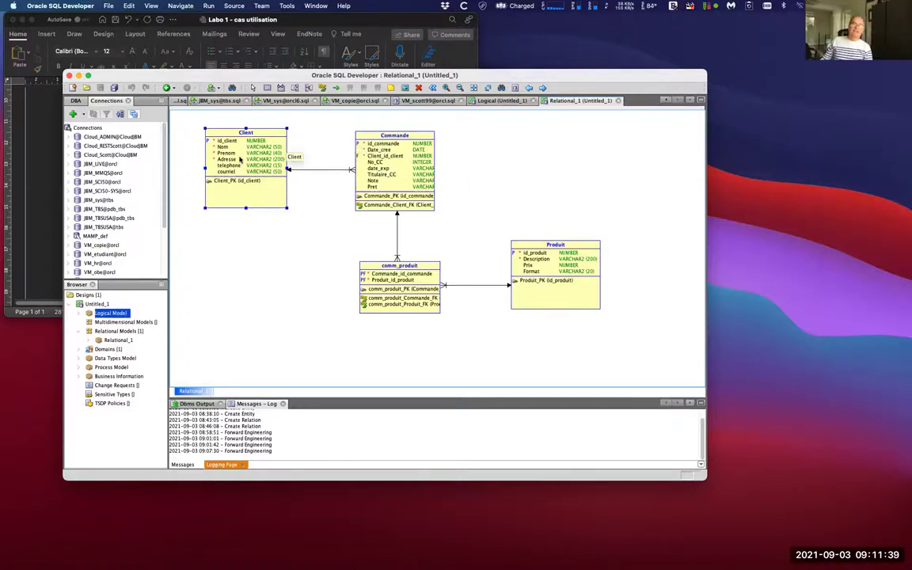
# Review the auto increment and identity settings of the Client table's id_client column, and close its properties without changes
pyautogui.doubleClick(241, 153)
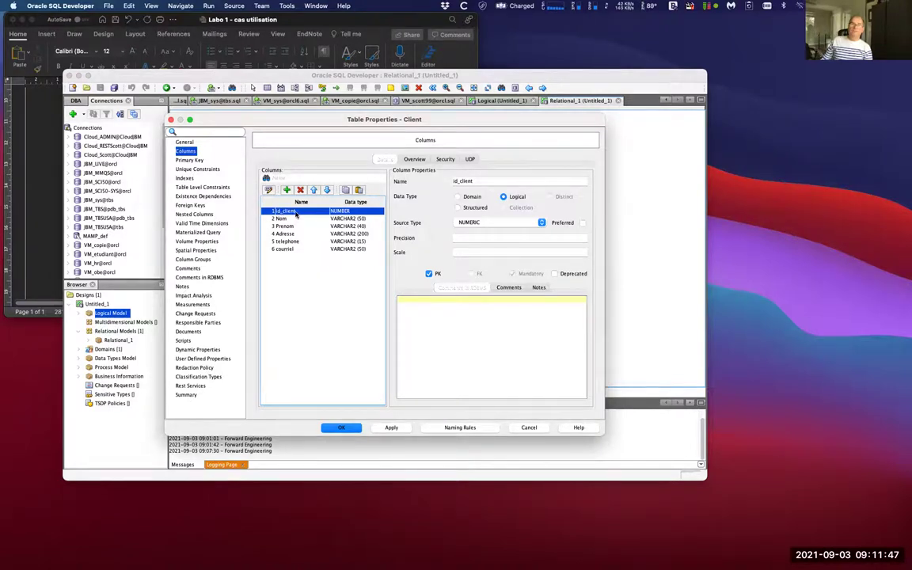
pyautogui.click(268, 191)
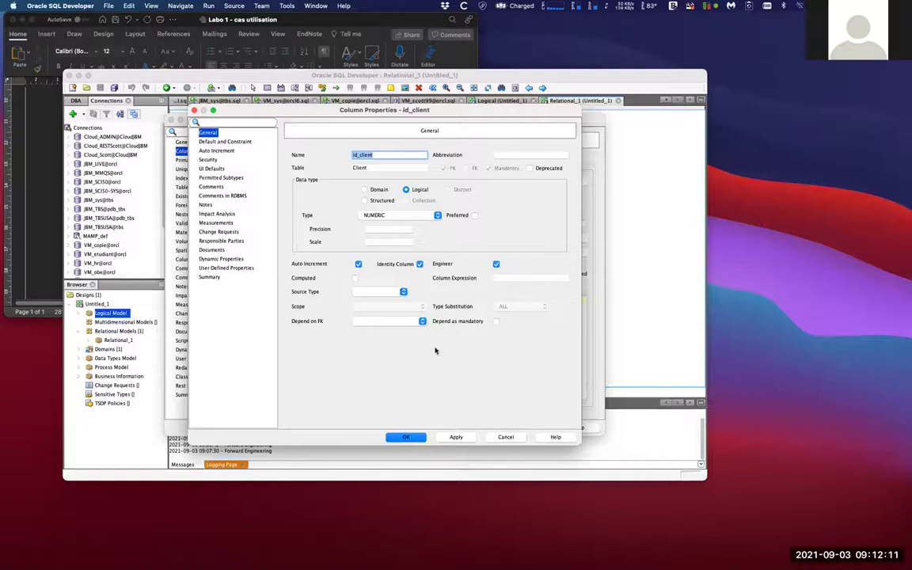
pyautogui.click(405, 437)
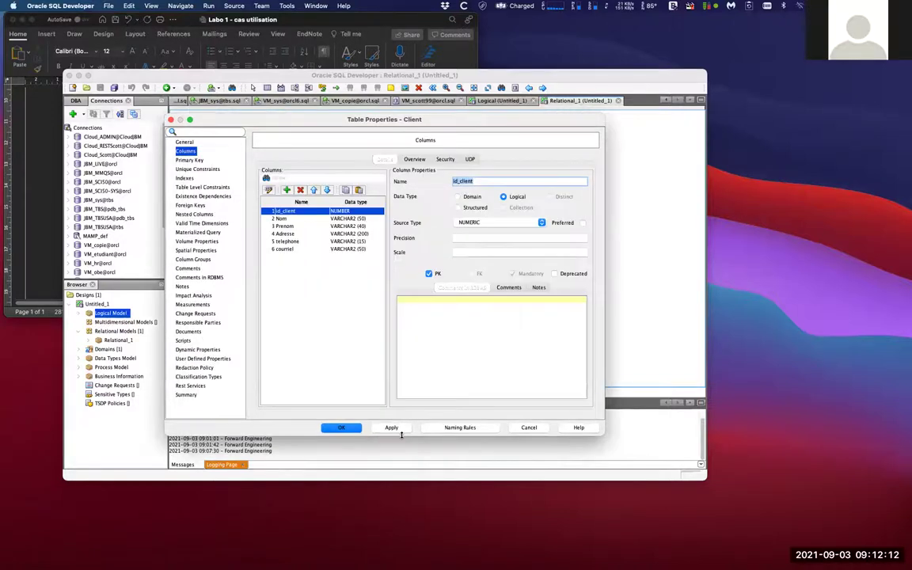
pyautogui.click(345, 428)
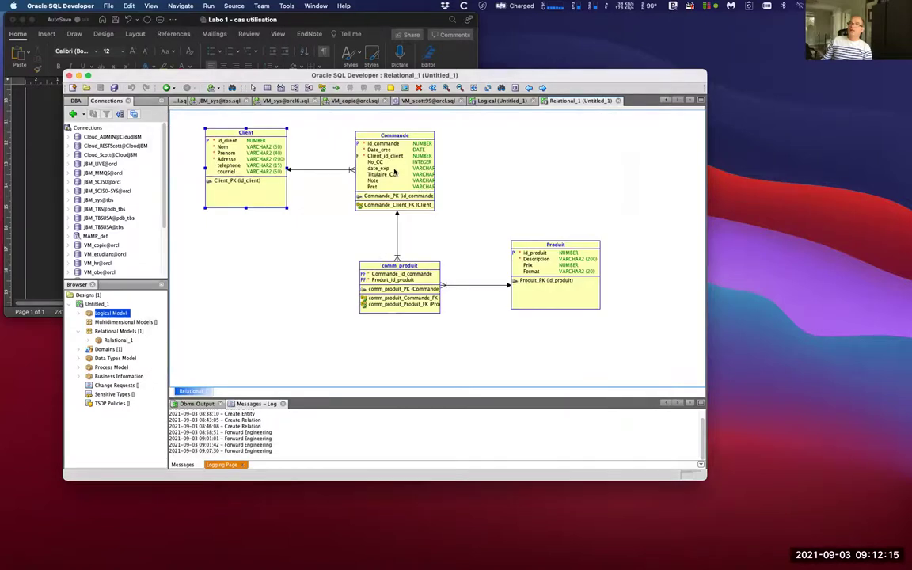
# Generate the DDL script of Relational_1 for Oracle Database 21c with the default generation options
pyautogui.click(553, 262)
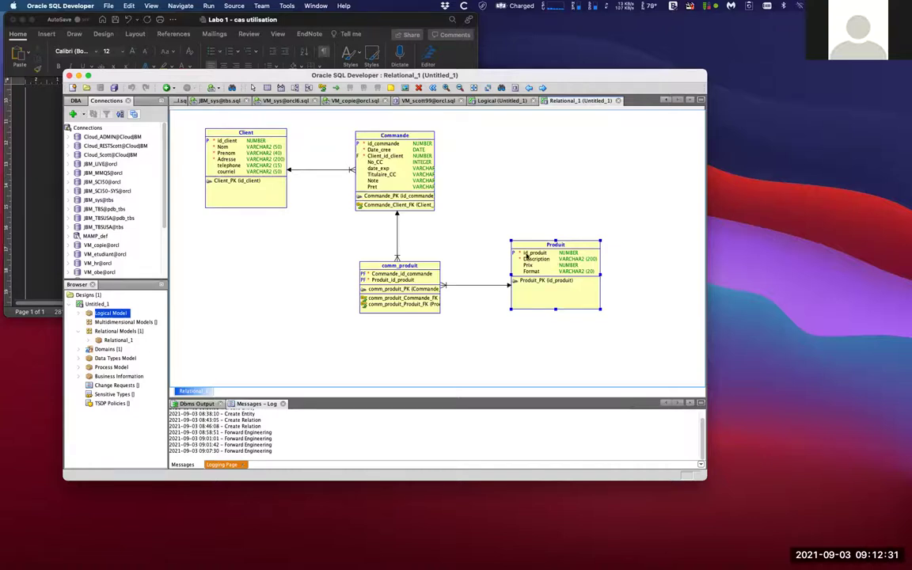
pyautogui.click(515, 89)
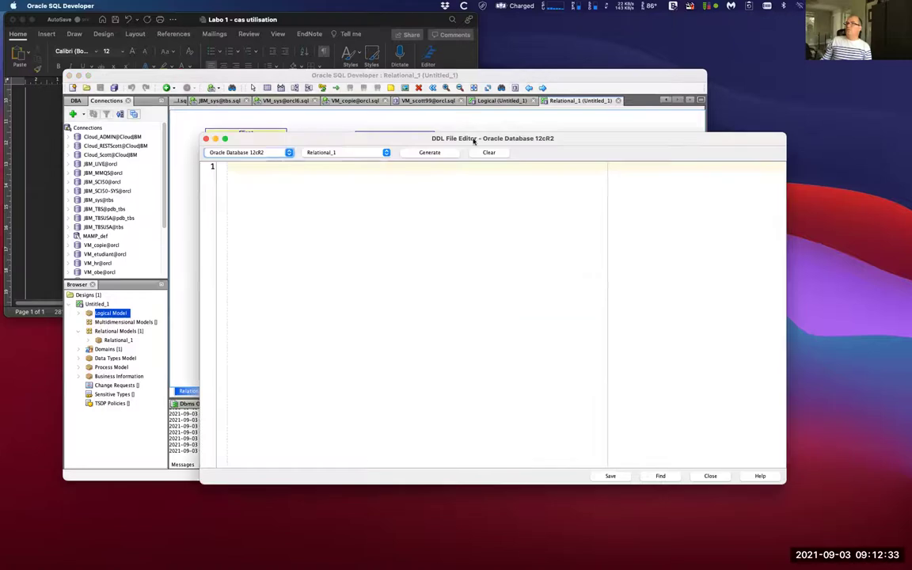
pyautogui.click(285, 153)
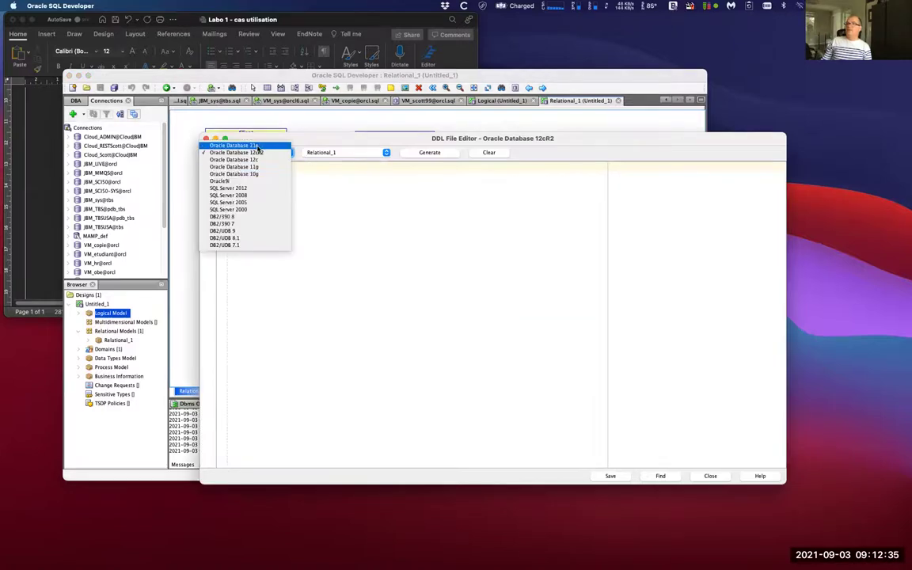
pyautogui.click(231, 145)
pyautogui.click(442, 154)
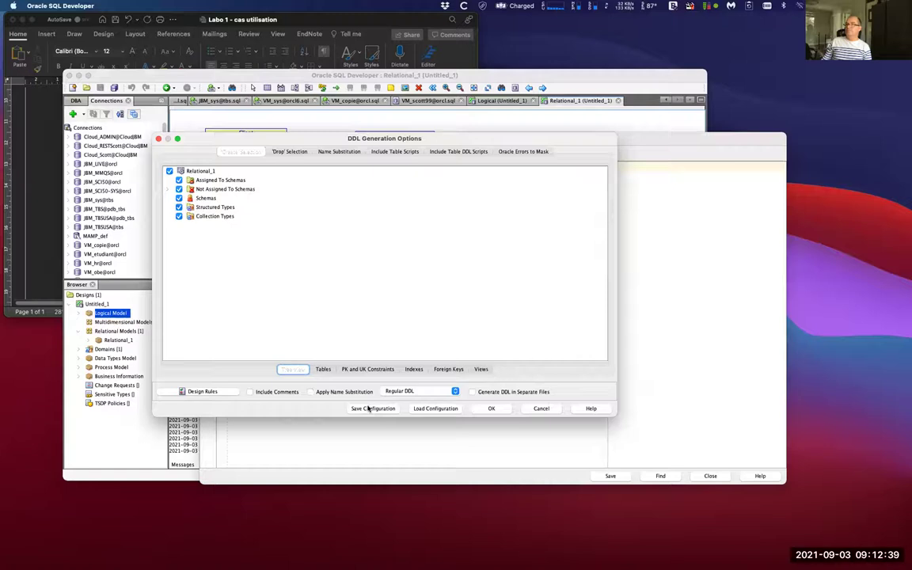
pyautogui.click(491, 408)
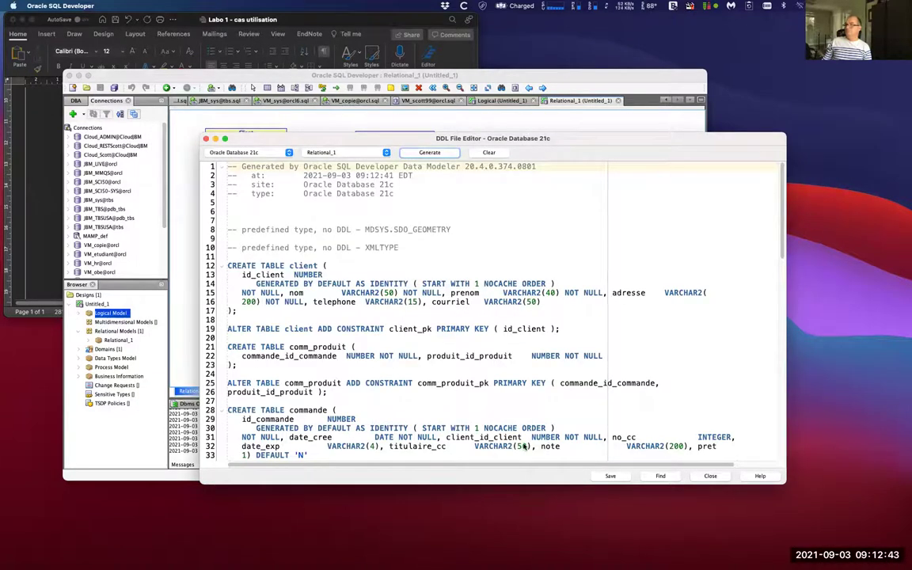
# Save the generated script locally as pizza.ddl in the home folder
pyautogui.click(617, 476)
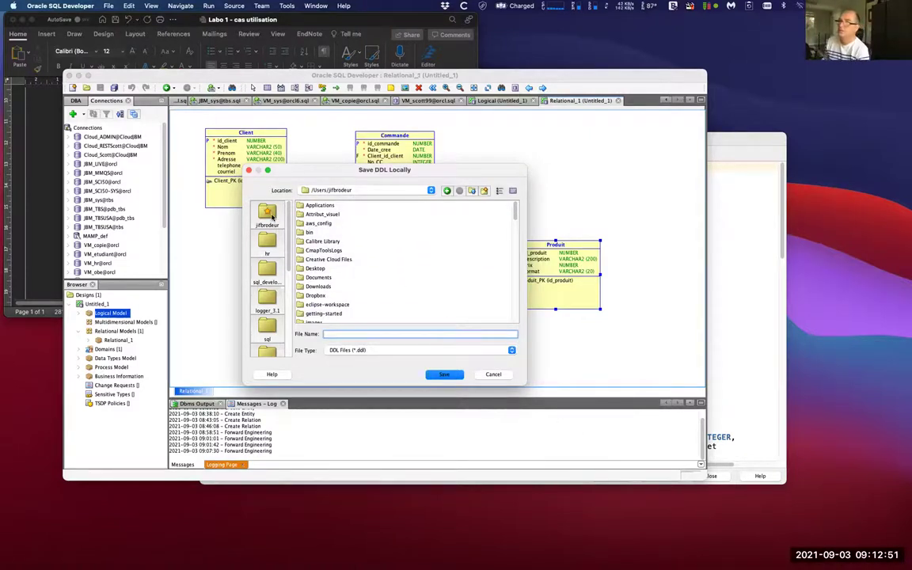
pyautogui.scroll(-1, 356, 249)
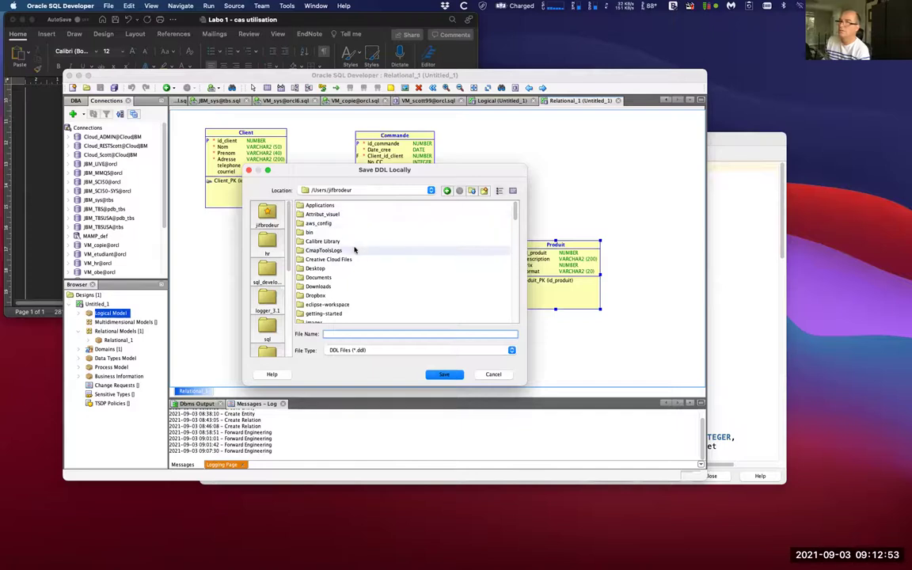
pyautogui.scroll(-1, 290, 271)
pyautogui.scroll(-2, 273, 272)
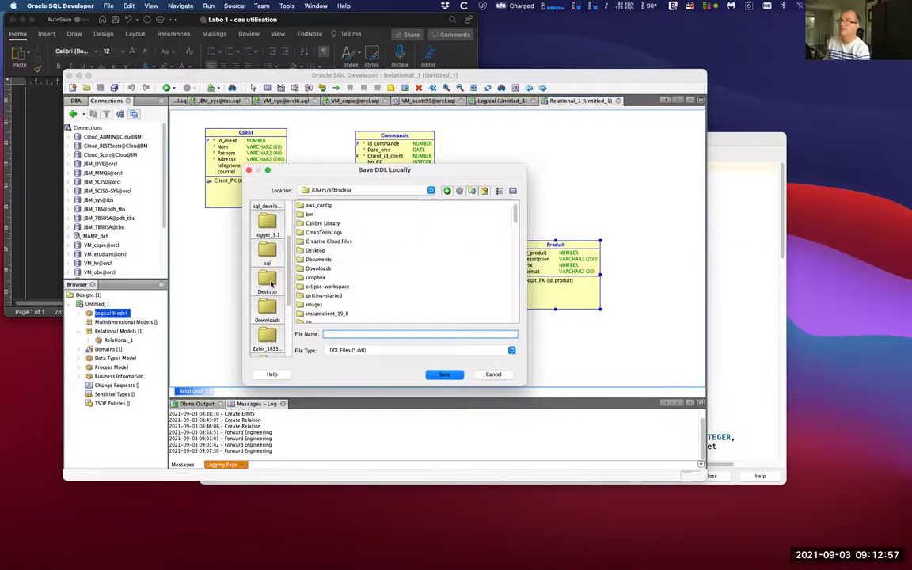
pyautogui.click(270, 282)
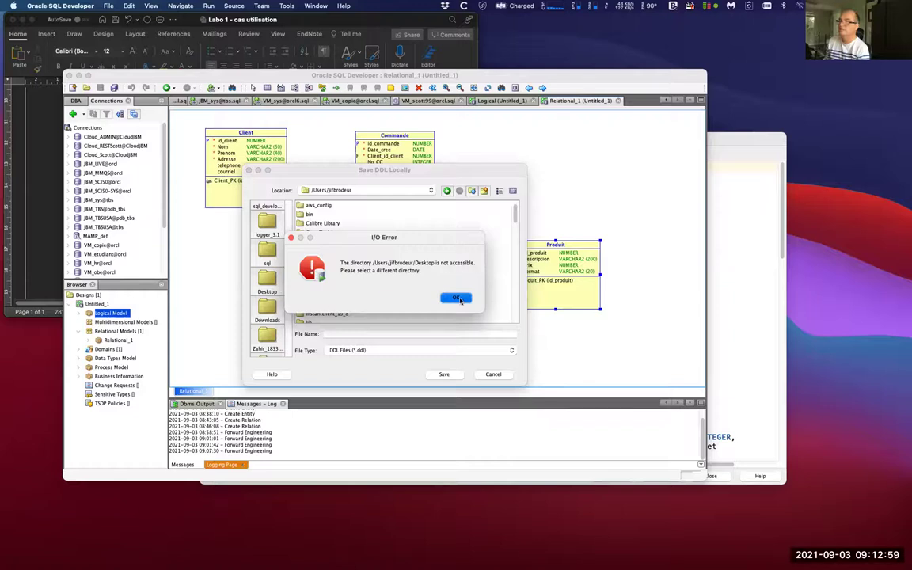
pyautogui.press('Return')
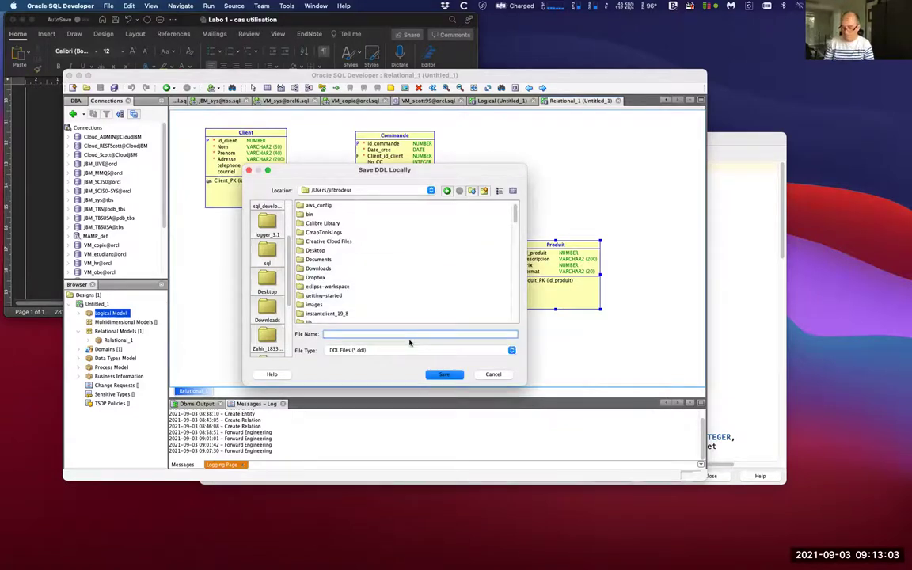
pyautogui.write('pizza')
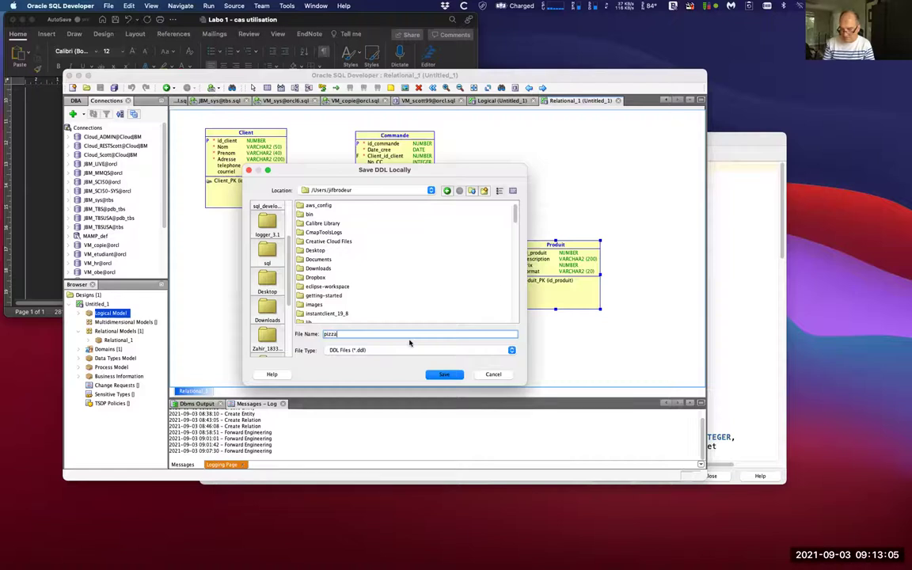
pyautogui.write('.ddl')
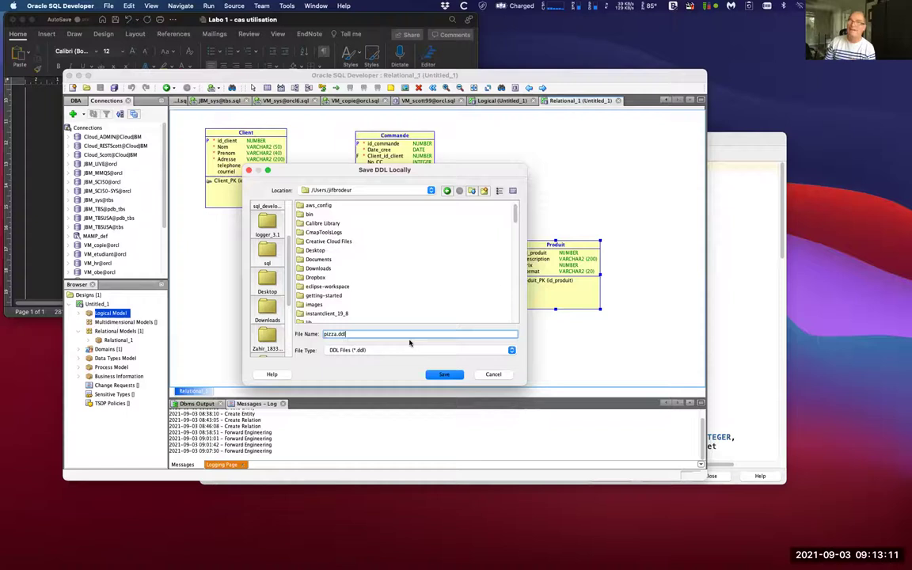
pyautogui.click(448, 375)
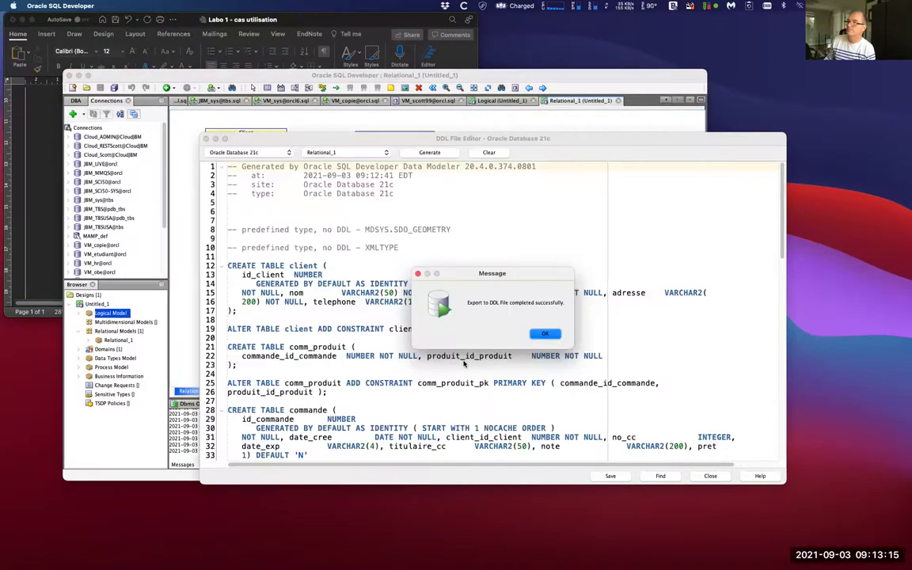
pyautogui.click(544, 334)
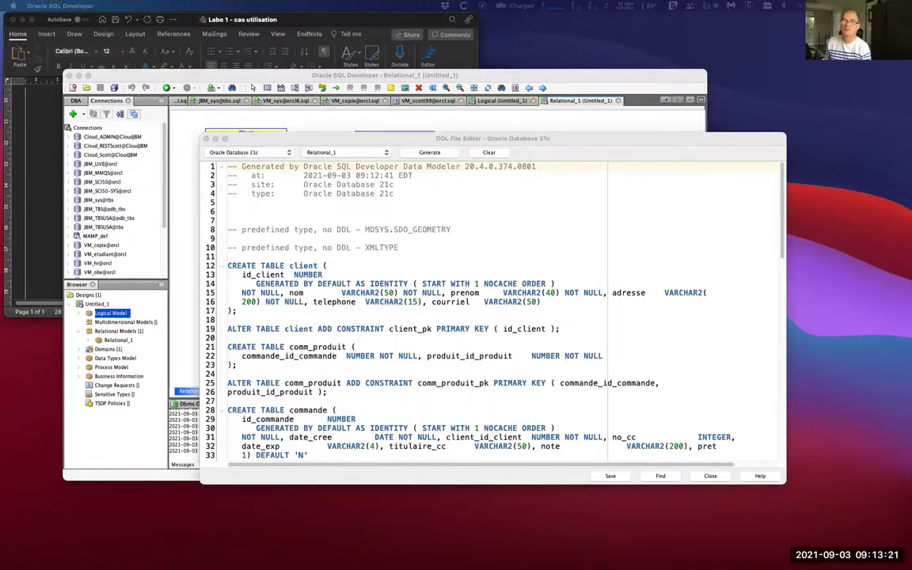
# Switch to Finder and move pizza.ddl from the home folder to the desktop
pyautogui.click(21, 388)
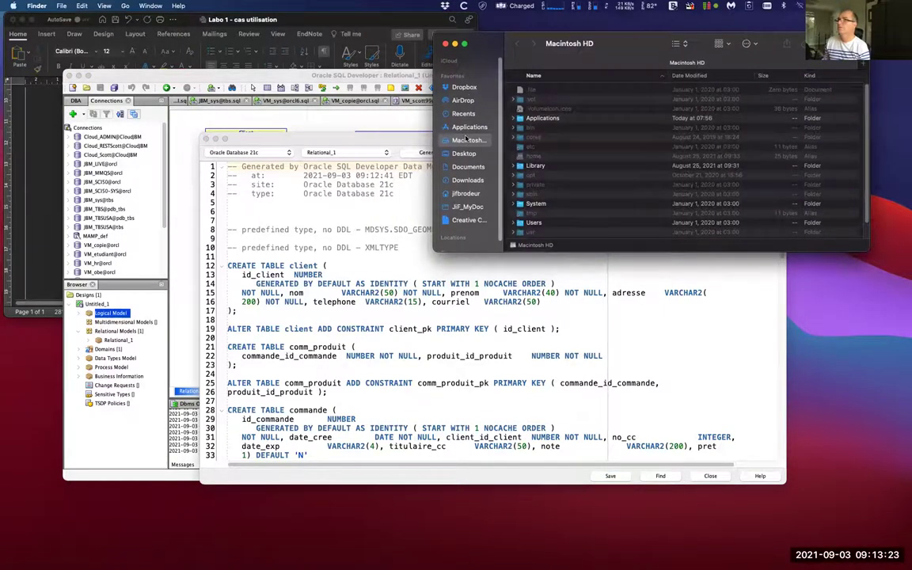
pyautogui.click(465, 194)
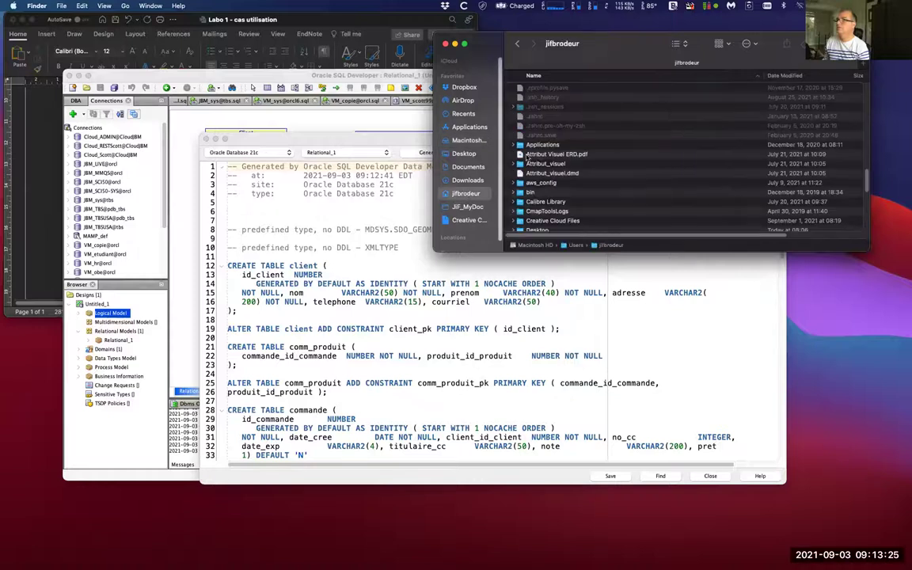
pyautogui.scroll(-10, 579, 148)
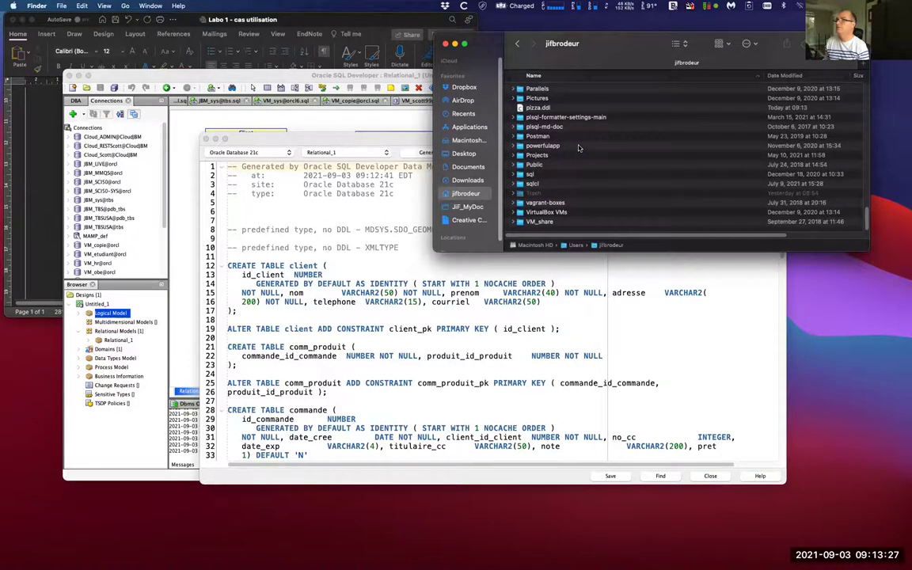
pyautogui.scroll(4, 578, 148)
pyautogui.moveTo(543, 182); pyautogui.dragTo(71, 524)
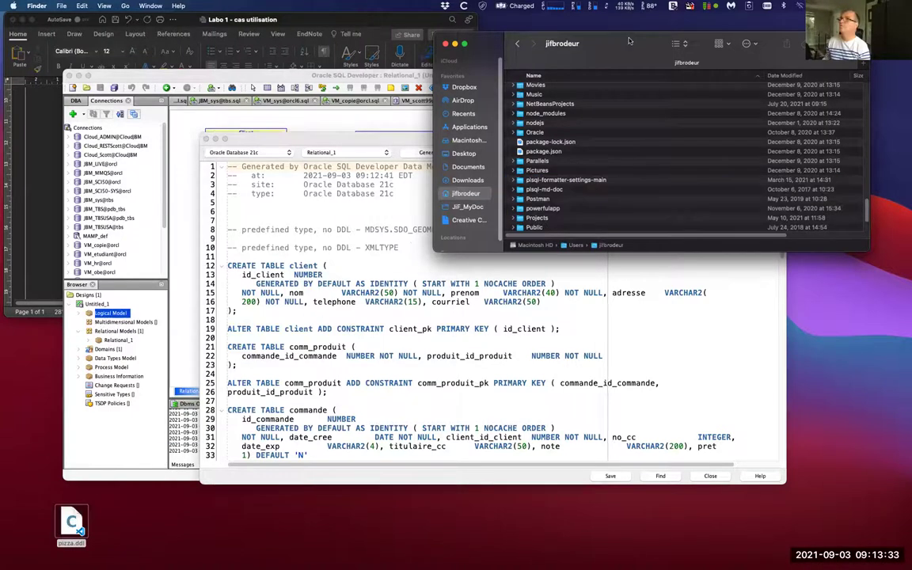
pyautogui.moveTo(630, 40); pyautogui.dragTo(594, 90)
pyautogui.click(409, 93)
pyautogui.click(76, 526)
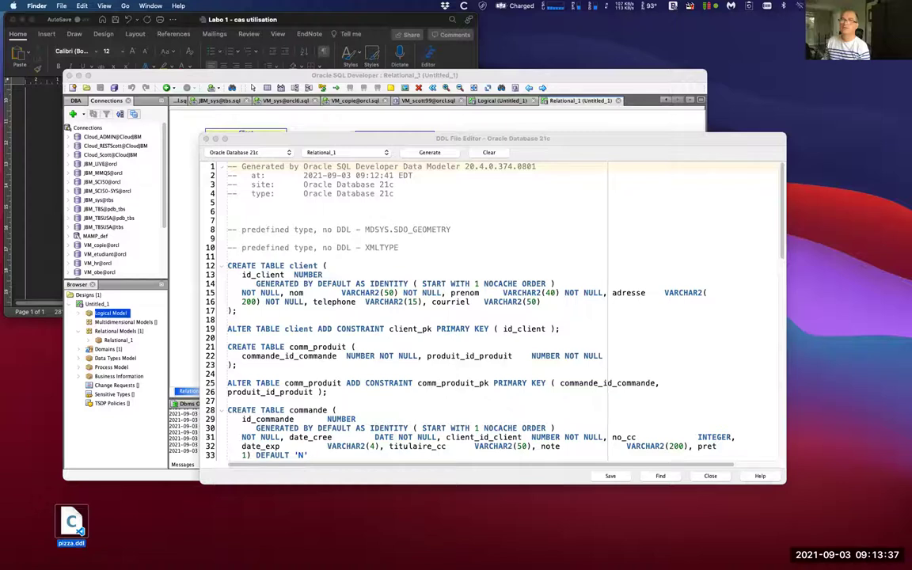
# Move pizza.ddl from the desktop into Dropbox's BdB/Cours/420-3GB-BB/Cours/Cours 1 - Cas utilisation folder
pyautogui.press('super+n')
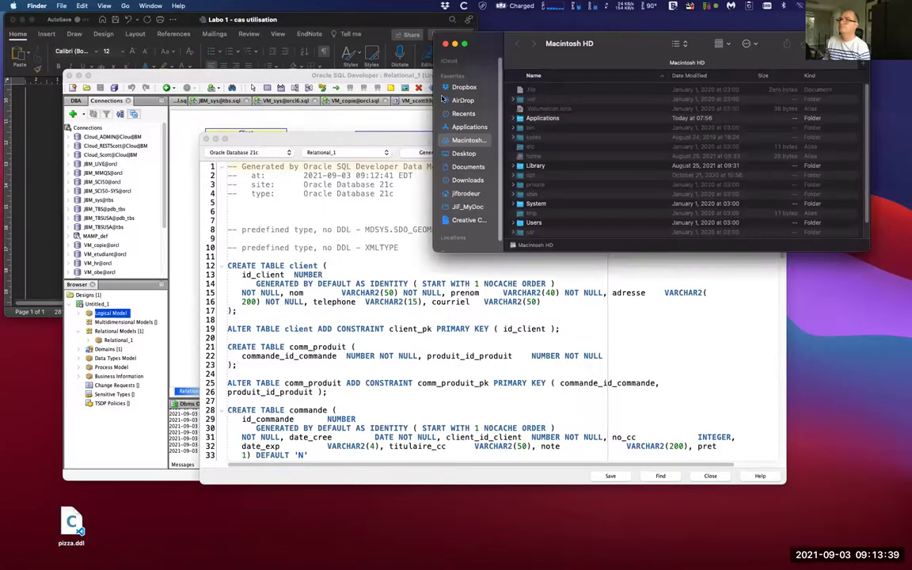
pyautogui.click(464, 87)
pyautogui.doubleClick(521, 117)
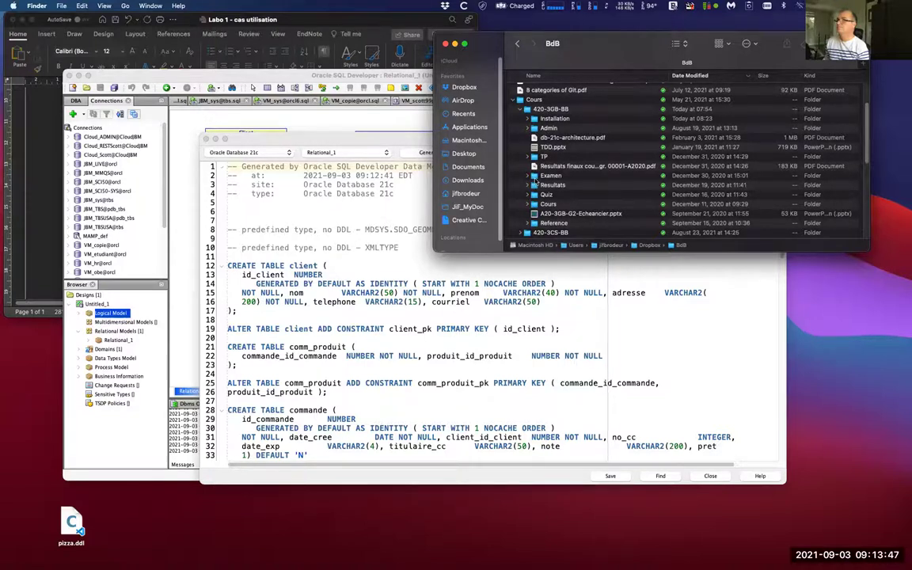
pyautogui.doubleClick(535, 202)
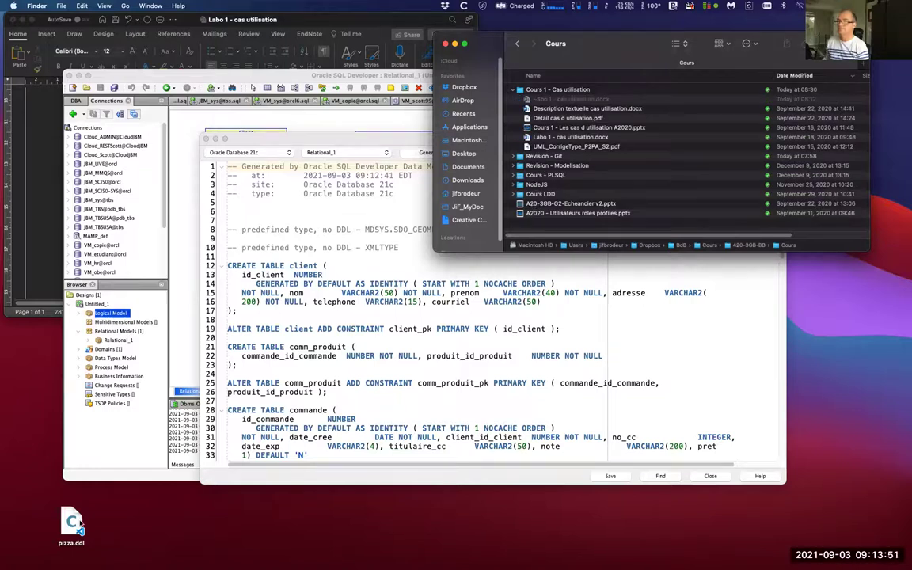
pyautogui.moveTo(72, 522); pyautogui.dragTo(545, 107)
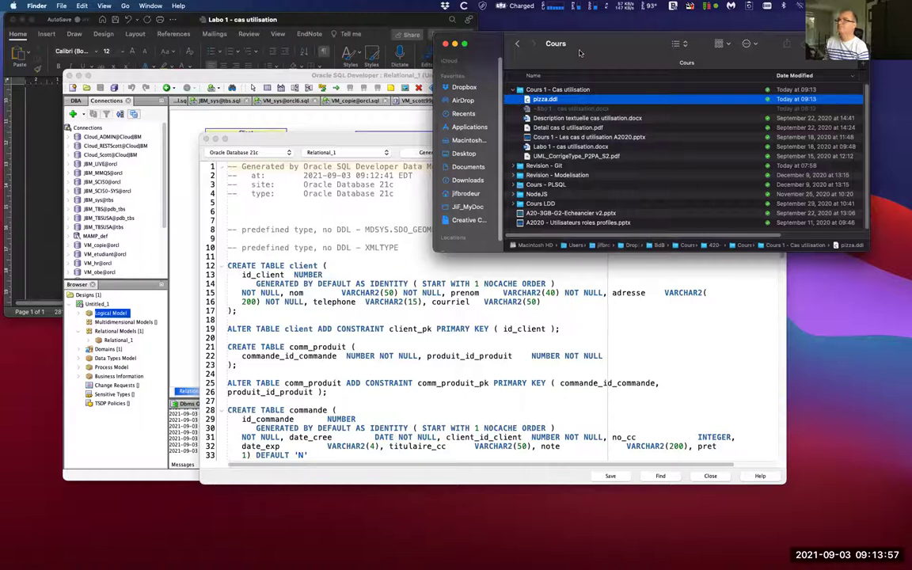
pyautogui.moveTo(588, 44); pyautogui.dragTo(430, 301)
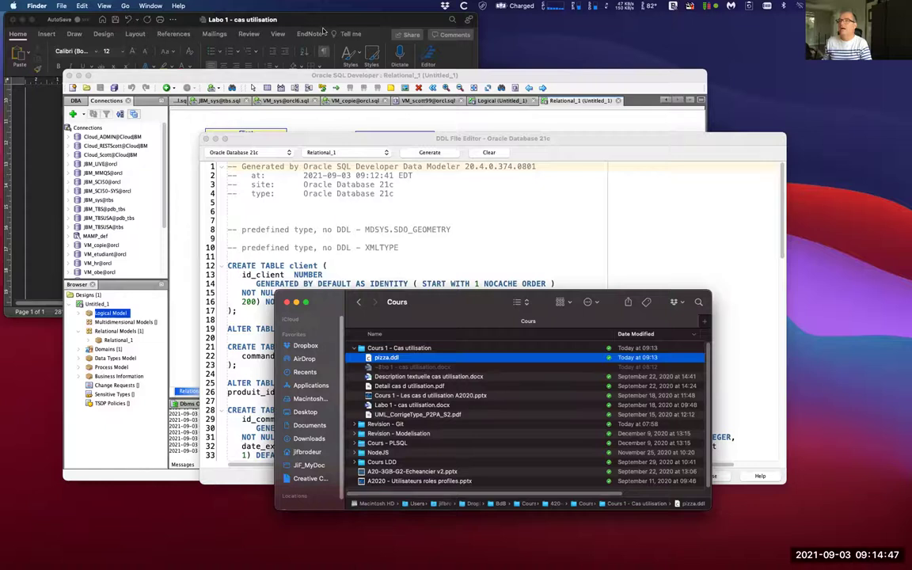
# Switch to the Labo 1 - cas utilisation document in Word and change the pizza-list modification paragraph to begin "Le patron seul, devra bien sûr,"
pyautogui.click(28, 147)
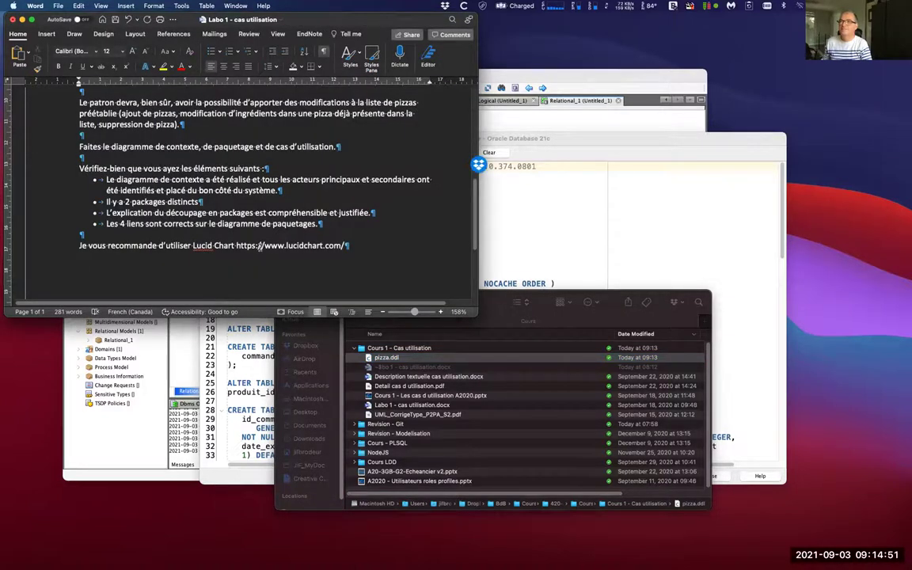
pyautogui.scroll(4, 254, 242)
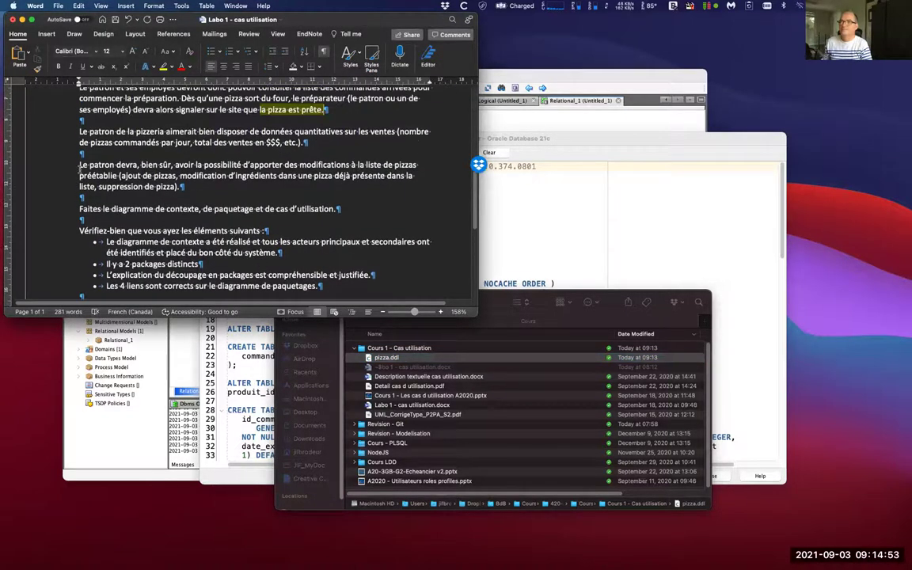
pyautogui.moveTo(79, 165); pyautogui.dragTo(417, 164)
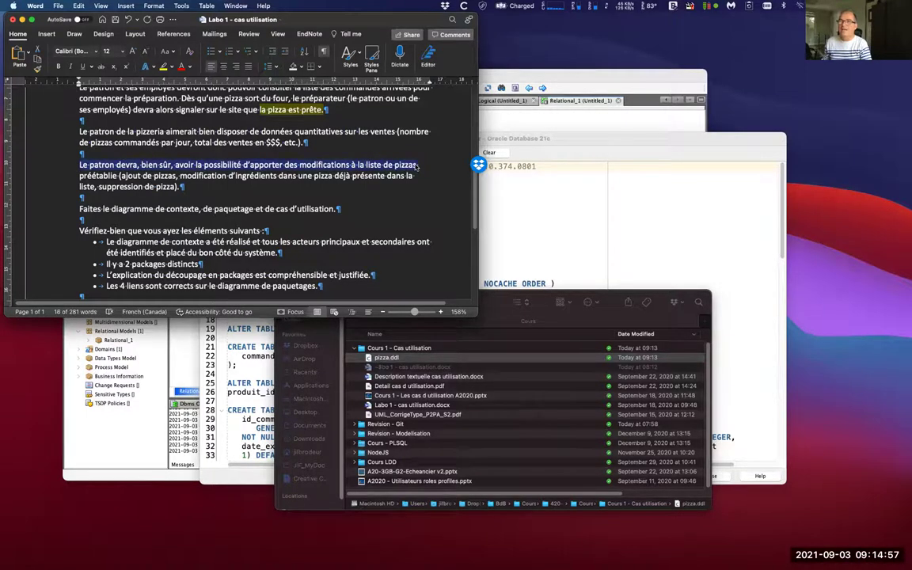
pyautogui.click(117, 164)
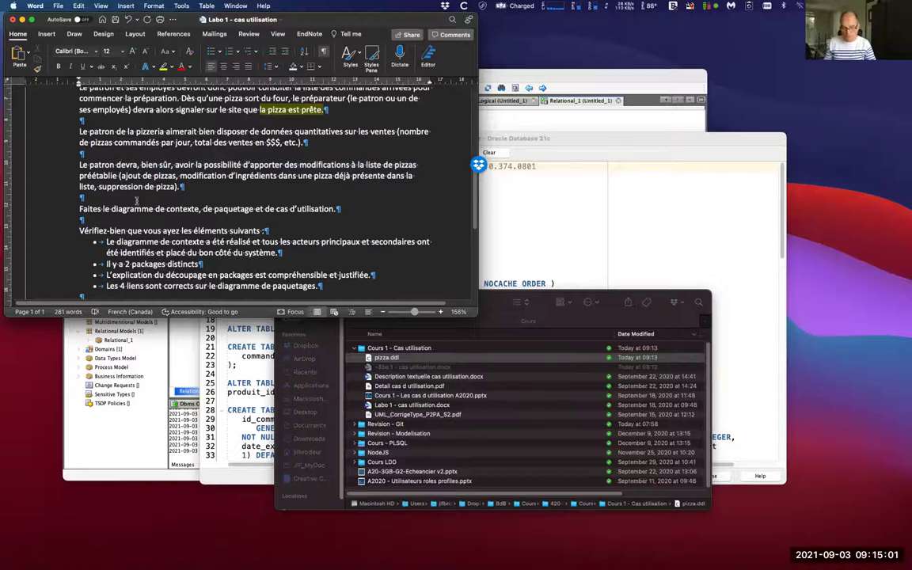
pyautogui.write('seul, devra,')
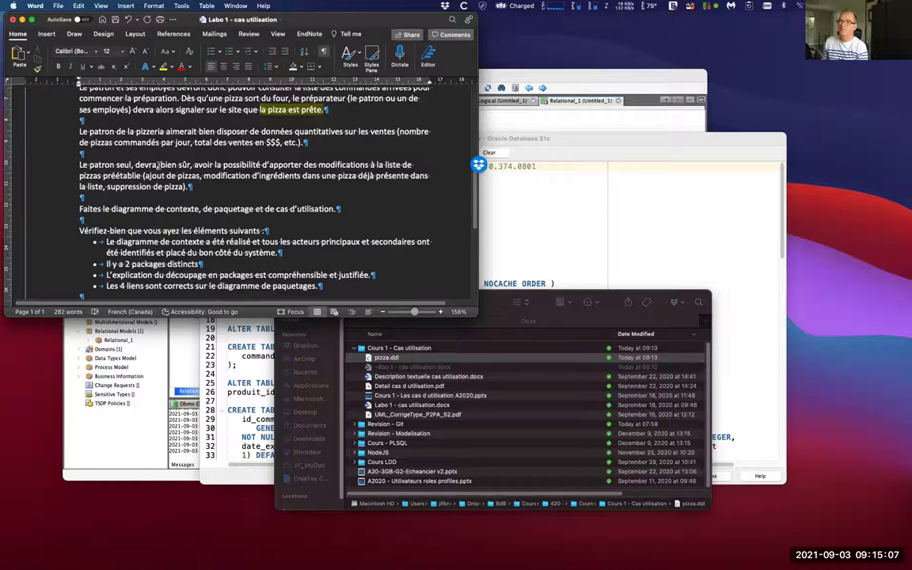
pyautogui.click(157, 165)
pyautogui.press('BackSpace')
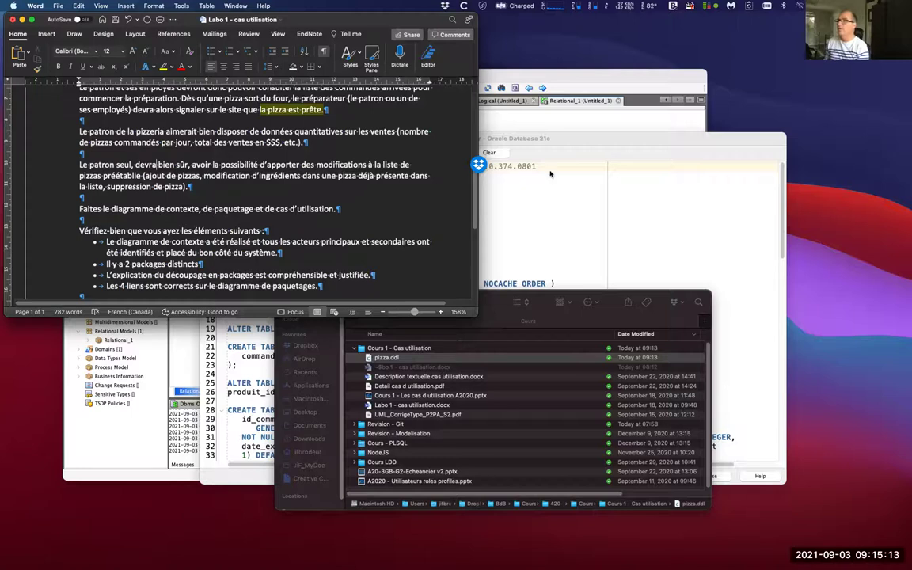
# Return to the logical model in Oracle SQL Developer and create an entity named Utilisateur beside Commande
pyautogui.click(519, 73)
pyautogui.click(513, 101)
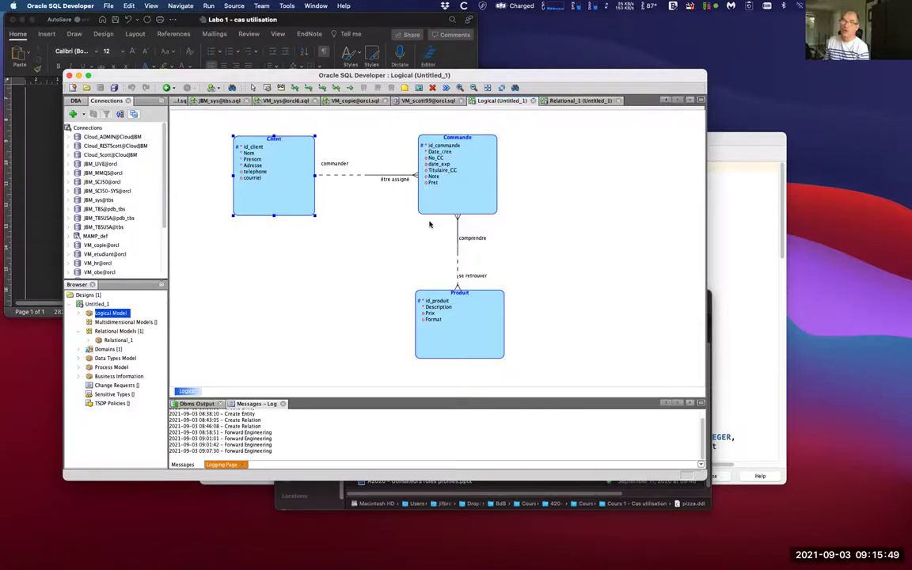
pyautogui.moveTo(592, 76); pyautogui.dragTo(541, 61)
pyautogui.moveTo(651, 459); pyautogui.dragTo(754, 498)
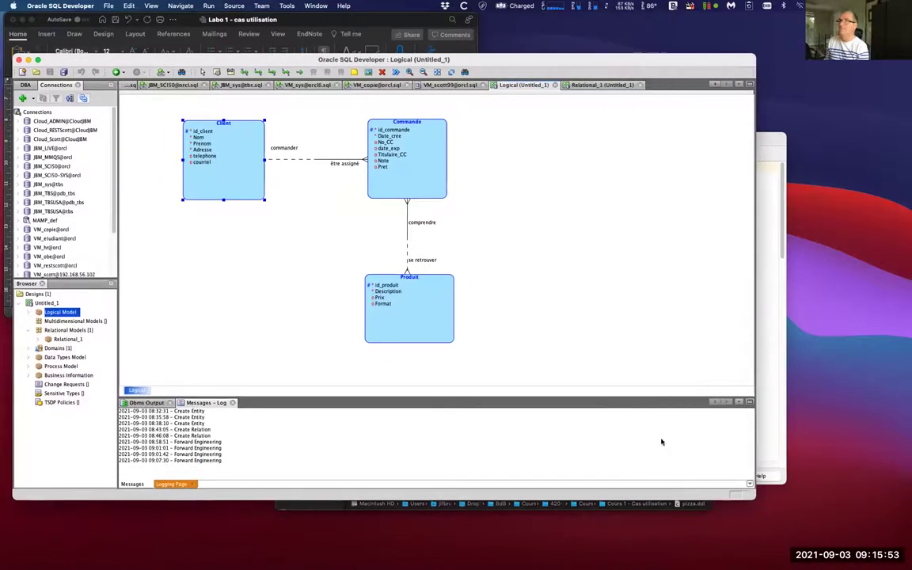
pyautogui.click(218, 72)
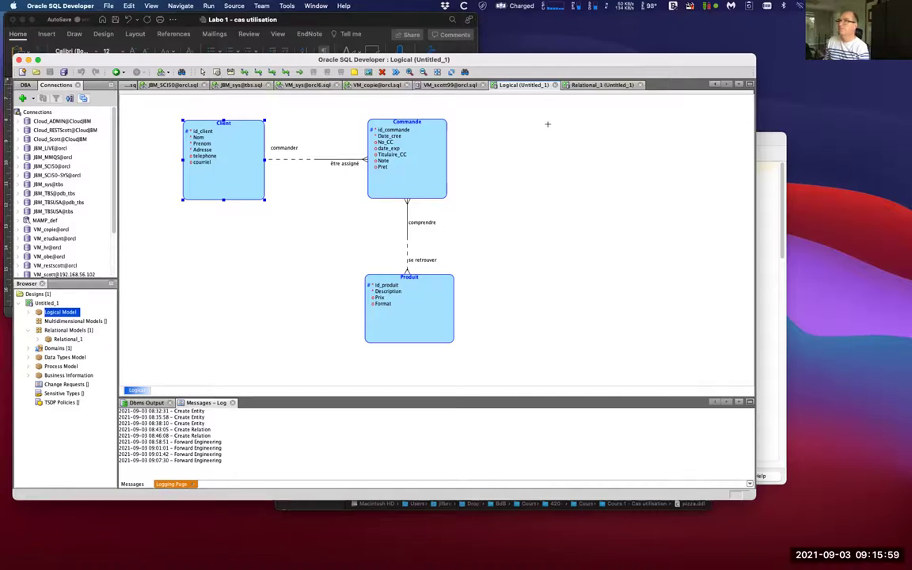
pyautogui.moveTo(526, 118); pyautogui.dragTo(620, 208)
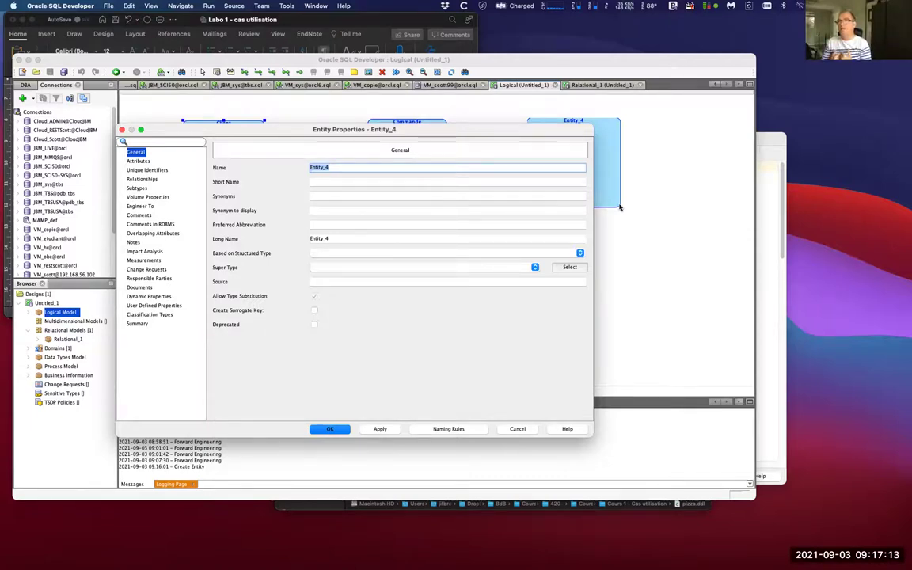
pyautogui.write('U')
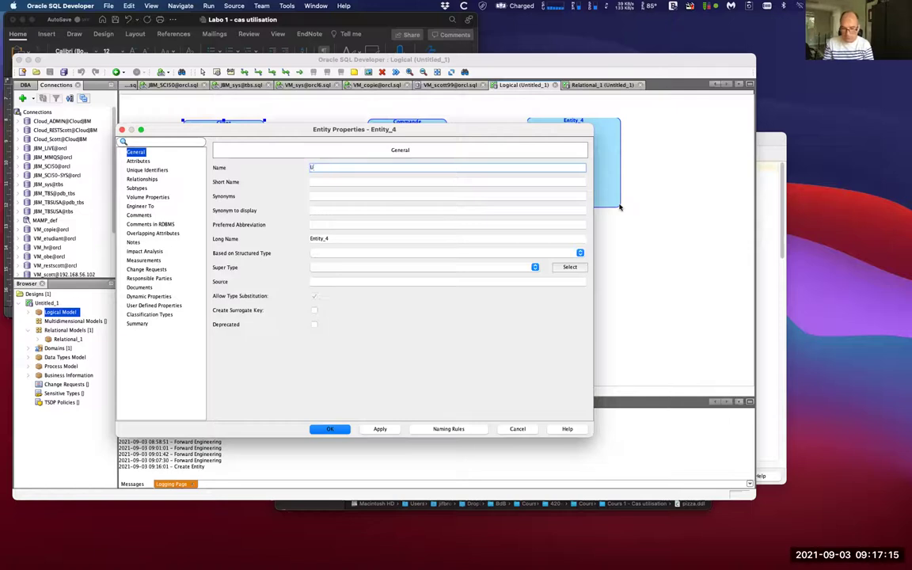
pyautogui.write('tilisateur')
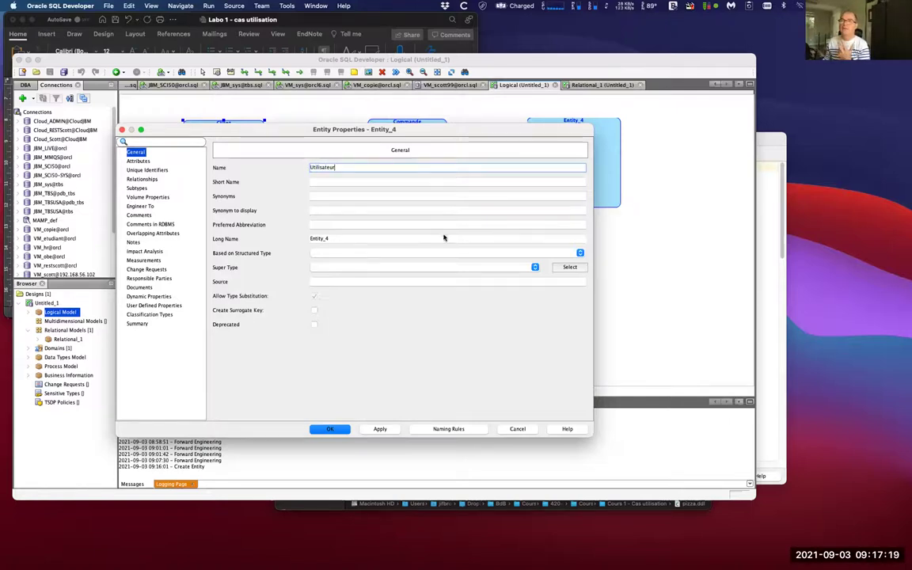
# Add an attribute named id_utilisateur to the Utilisateur entity
pyautogui.click(138, 161)
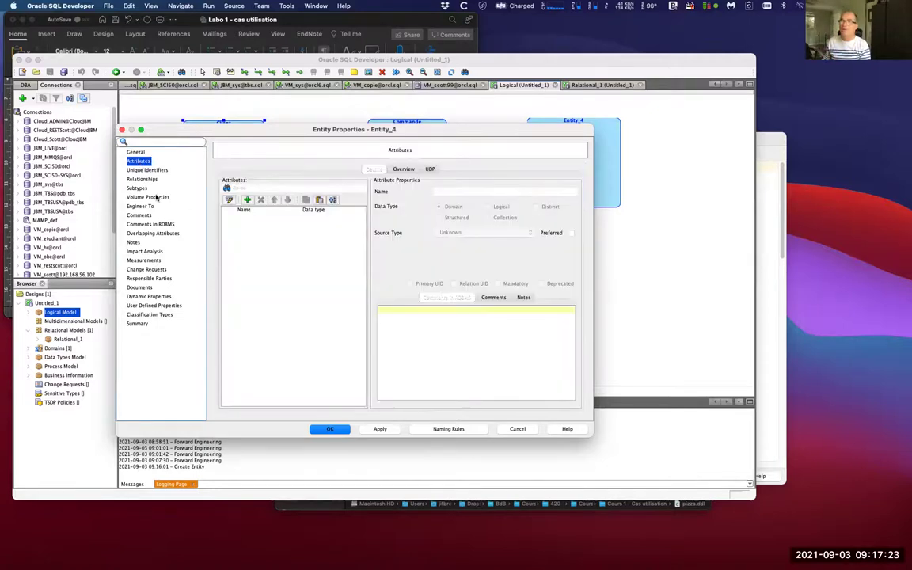
pyautogui.click(247, 200)
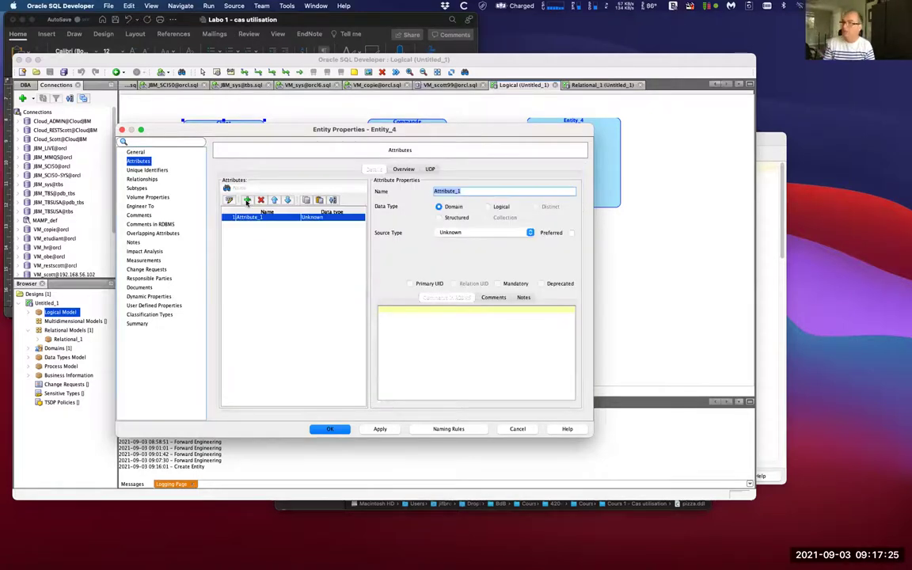
pyautogui.write('id_')
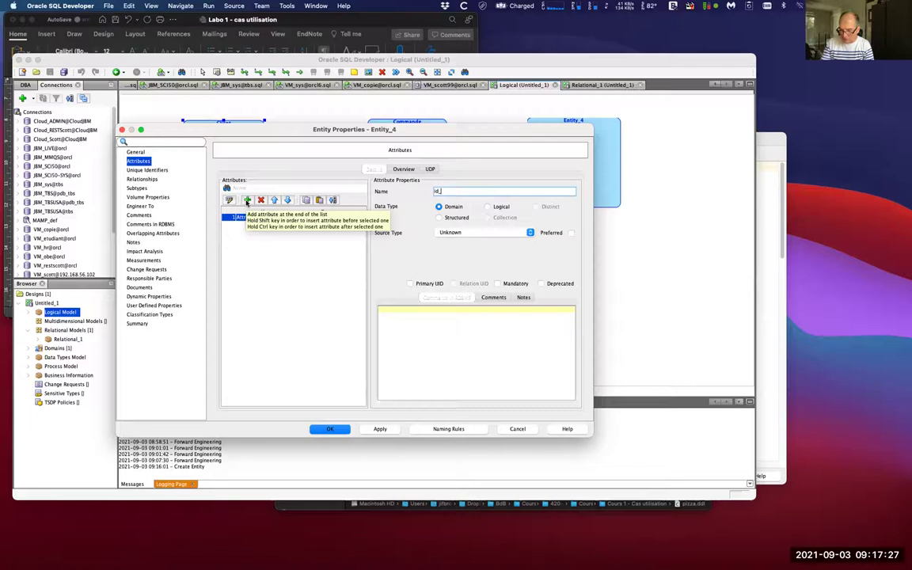
pyautogui.write('uti')
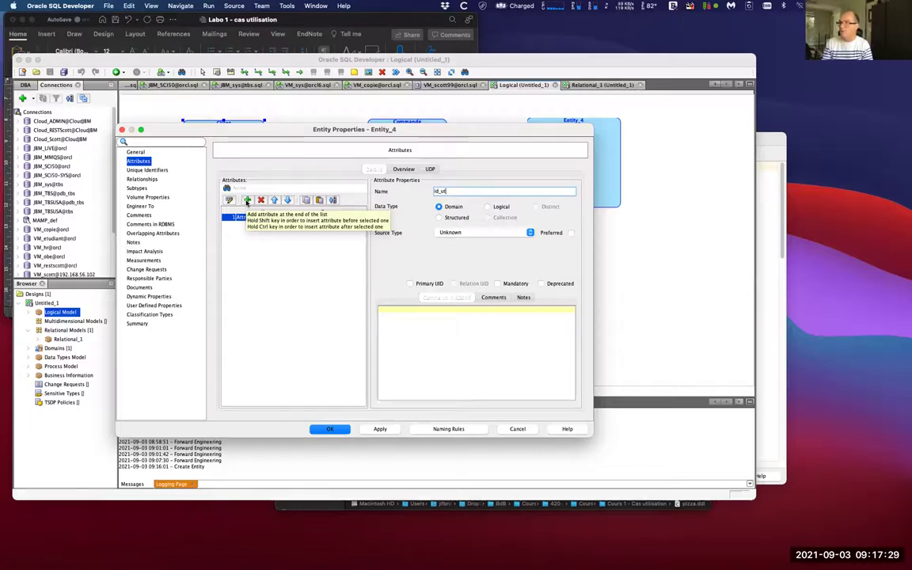
pyautogui.write('lisateur')
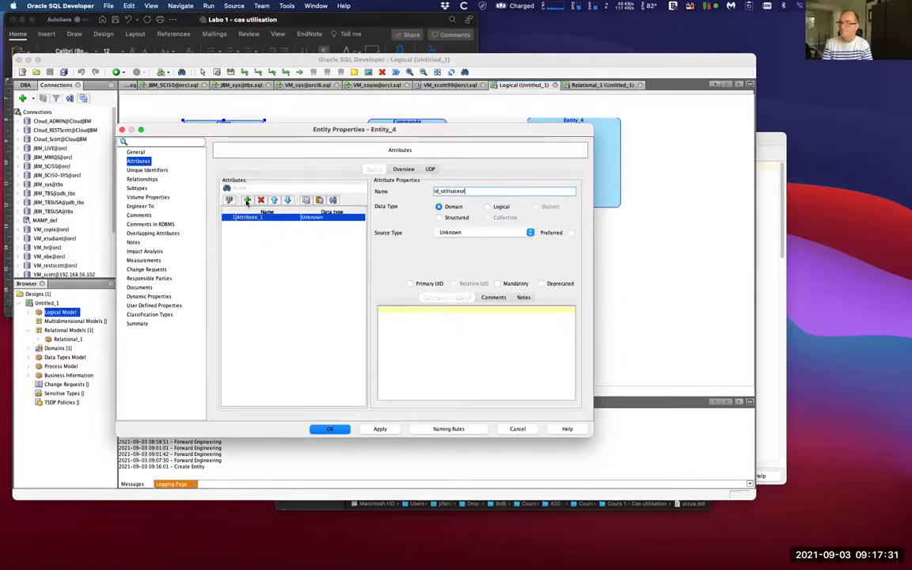
# Give id_utilisateur the logical data type VARCHAR with size 20 and make it mandatory
pyautogui.click(495, 207)
pyautogui.click(487, 232)
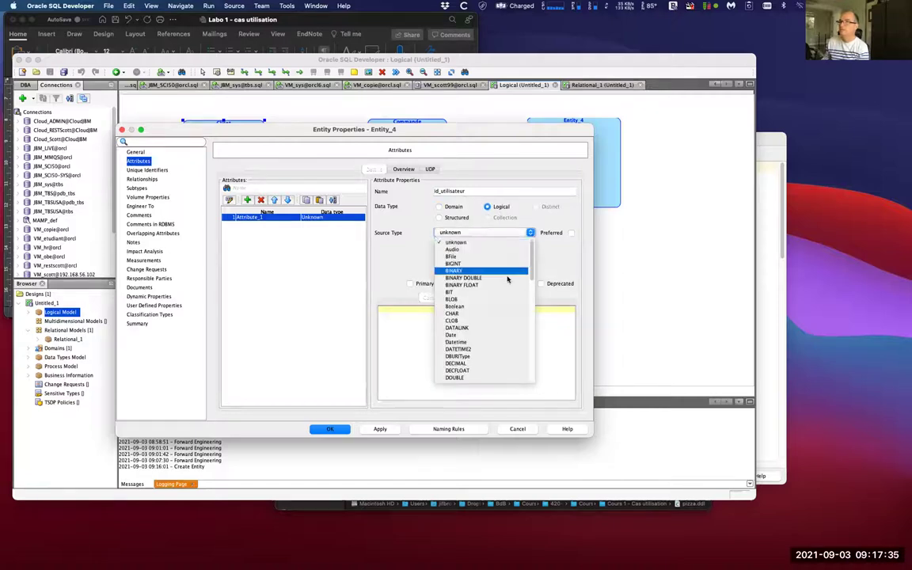
pyautogui.scroll(-4, 494, 299)
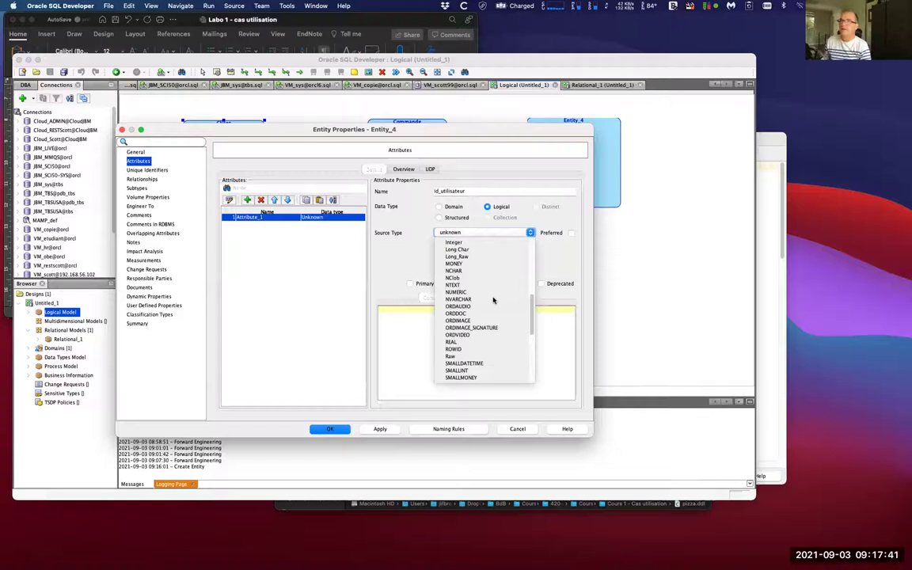
pyautogui.scroll(-5, 493, 300)
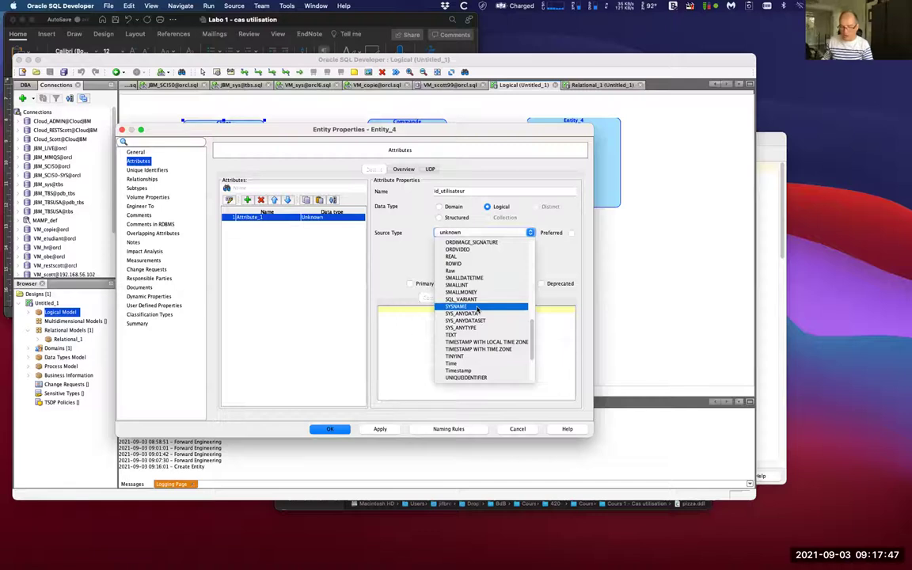
pyautogui.press('v')
pyautogui.scroll(-2, 476, 356)
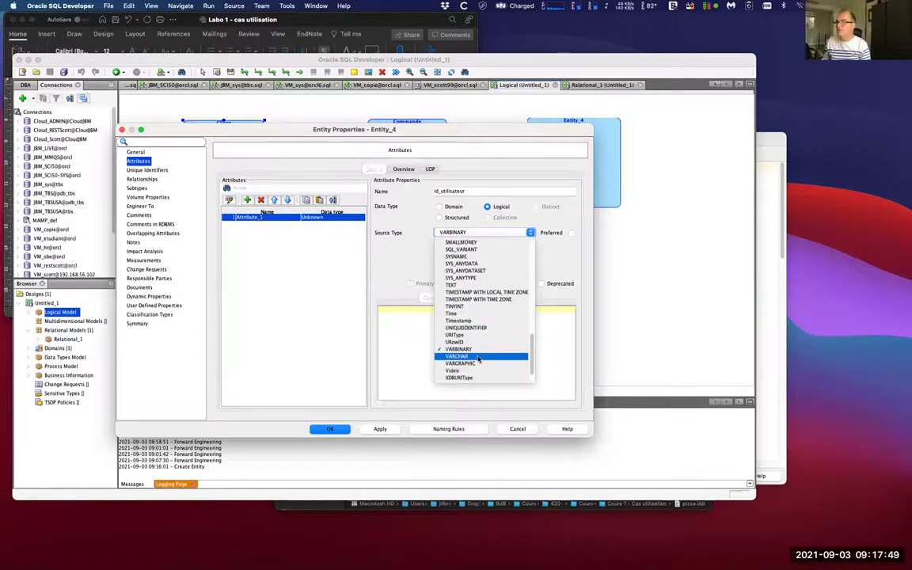
pyautogui.click(476, 356)
pyautogui.click(479, 248)
pyautogui.write('20')
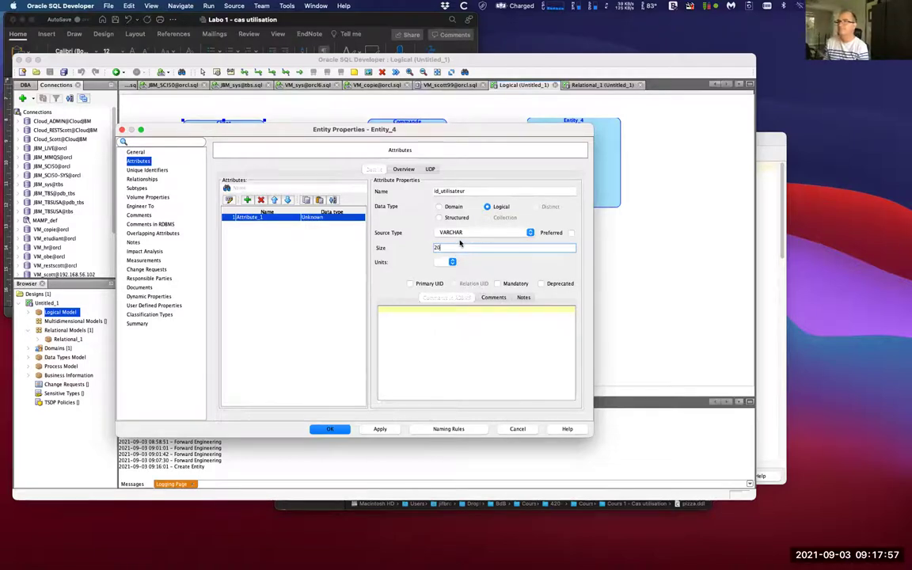
pyautogui.click(497, 283)
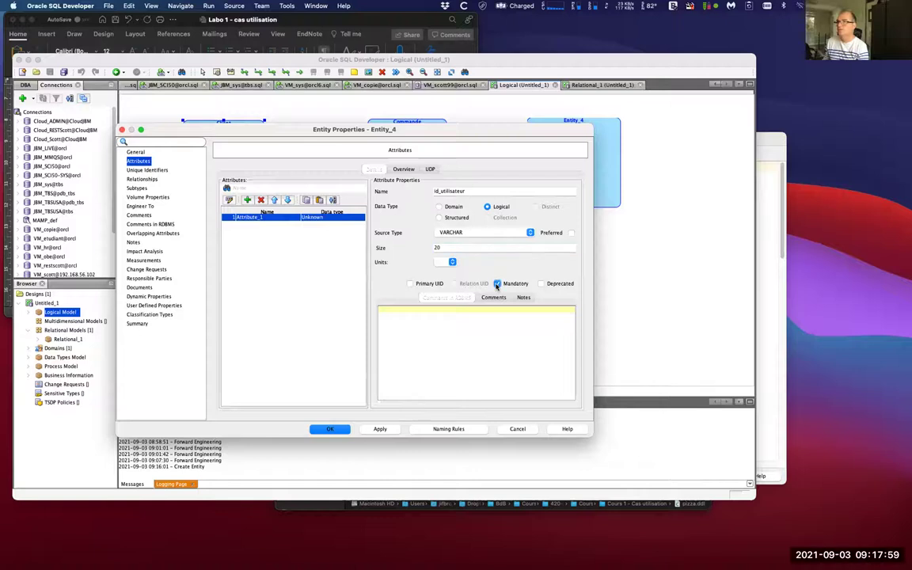
# Add a mandatory attribute named hash_mdp with the logical data type VARCHAR and size 100
pyautogui.click(246, 201)
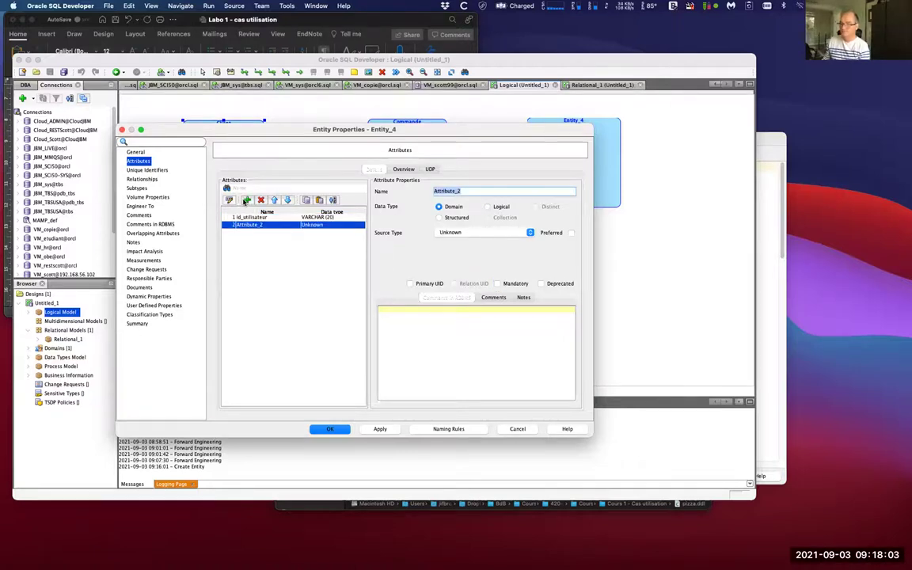
pyautogui.write('hash')
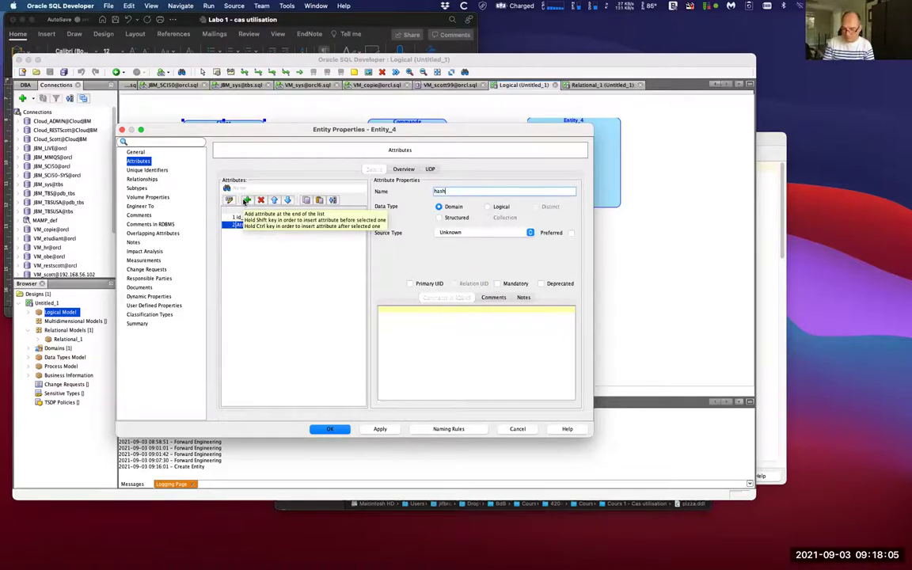
pyautogui.write('_mdp')
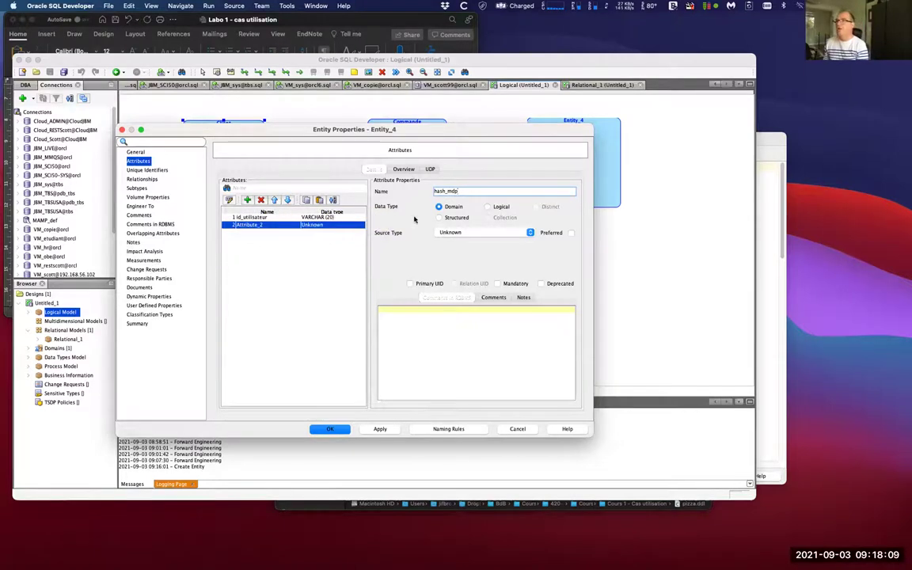
pyautogui.click(488, 207)
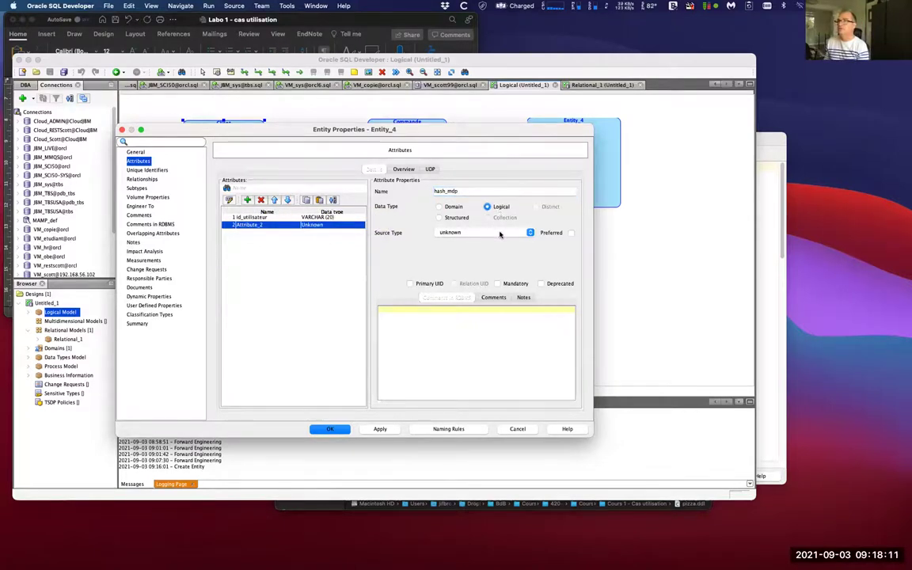
pyautogui.click(501, 233)
pyautogui.scroll(-15, 491, 301)
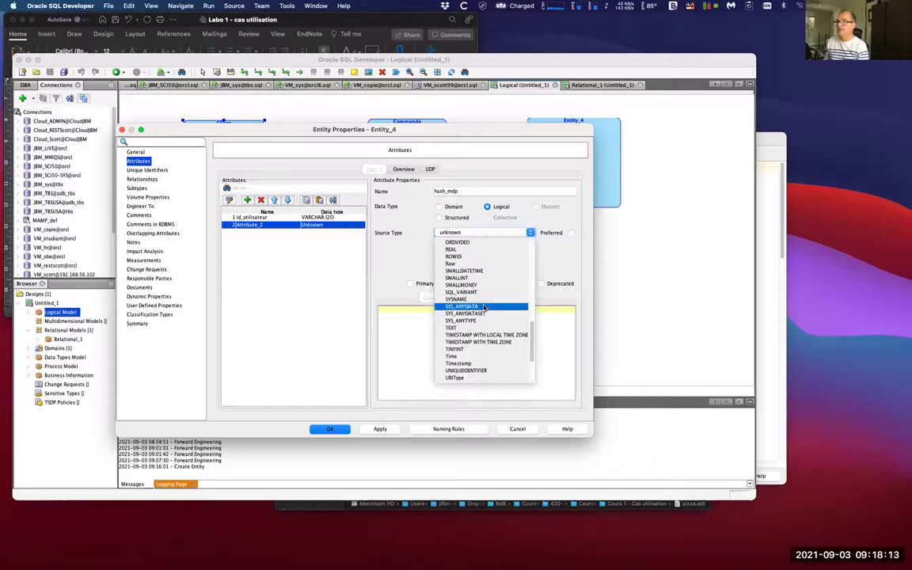
pyautogui.scroll(-1, 482, 306)
pyautogui.scroll(-3, 482, 306)
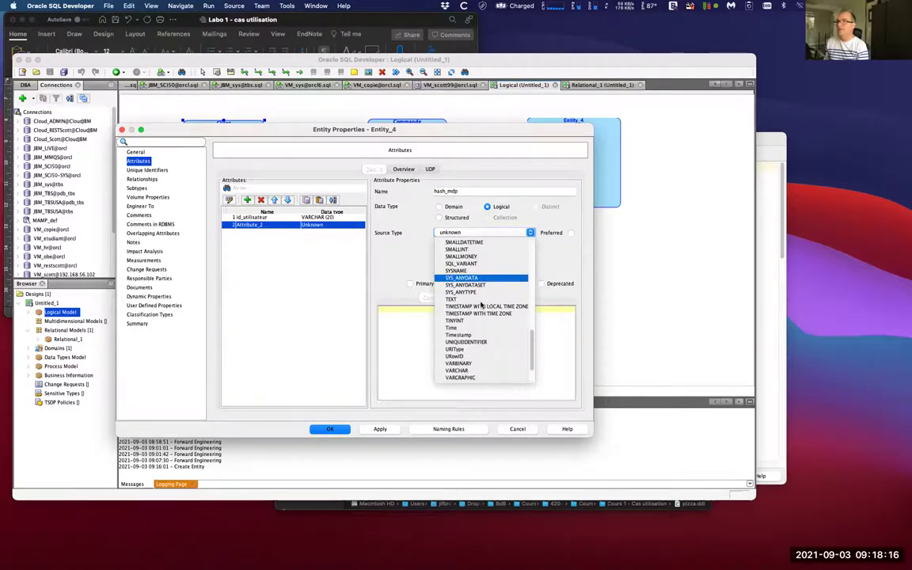
pyautogui.click(472, 368)
pyautogui.click(486, 249)
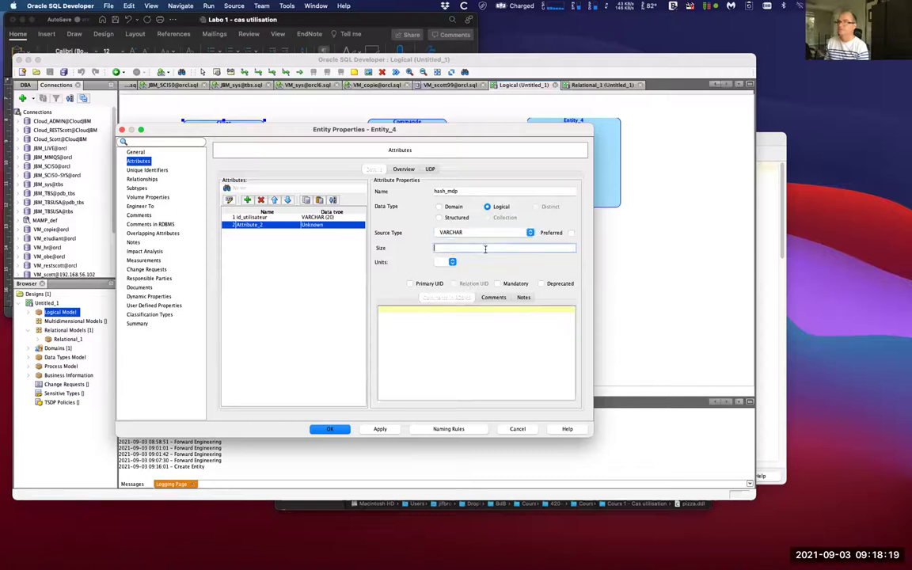
pyautogui.write('100')
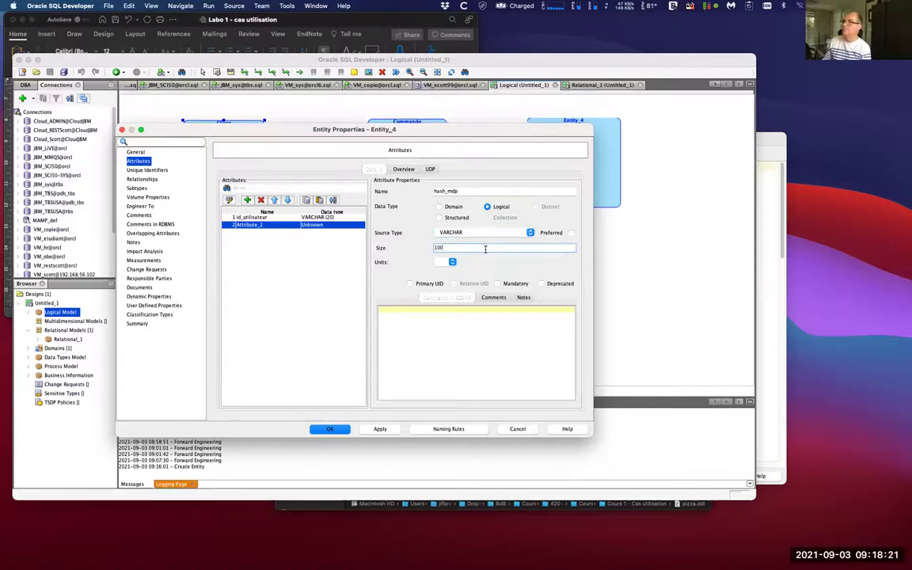
pyautogui.click(497, 283)
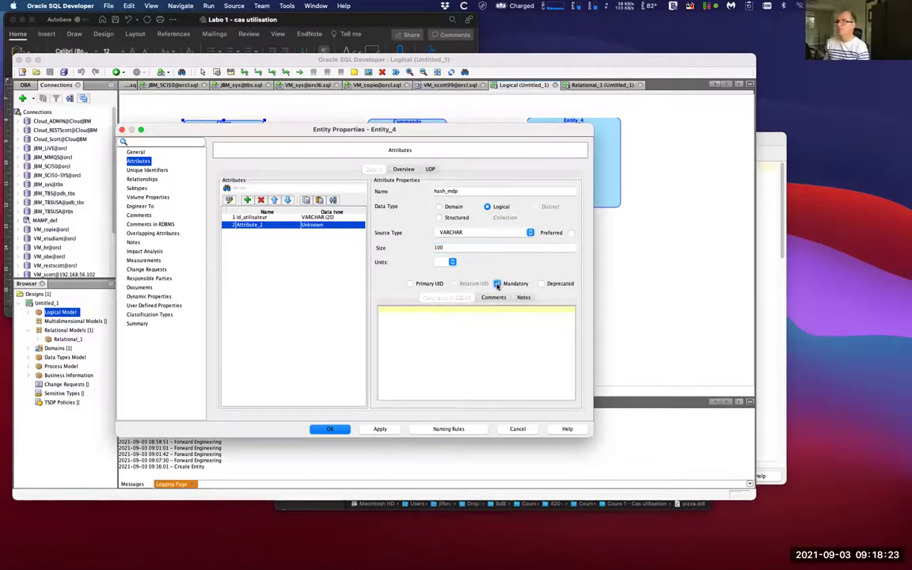
# Make id_utilisateur the primary UID, save the entity's properties, and reposition Utilisateur slightly lower beside Commande in the diagram
pyautogui.click(263, 217)
pyautogui.click(410, 283)
pyautogui.click(237, 225)
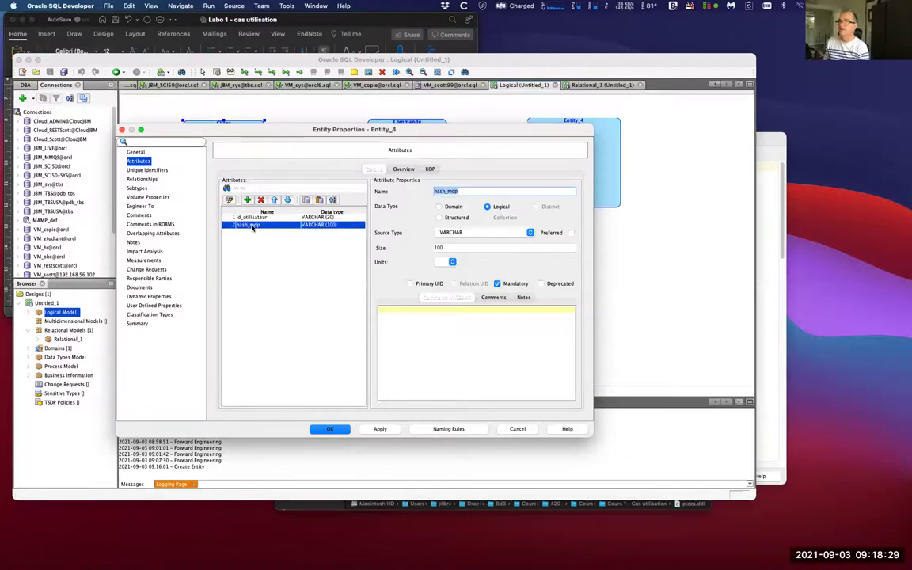
pyautogui.click(381, 430)
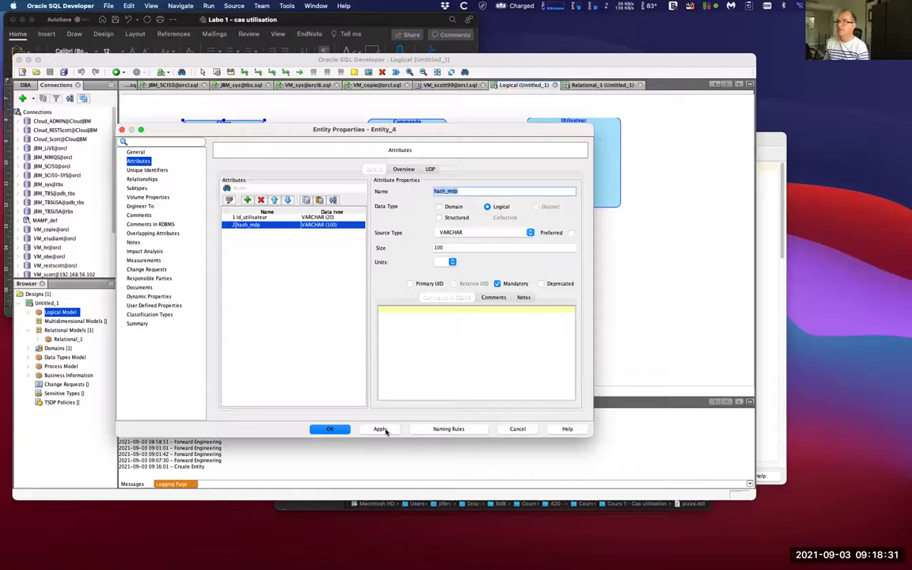
pyautogui.click(321, 429)
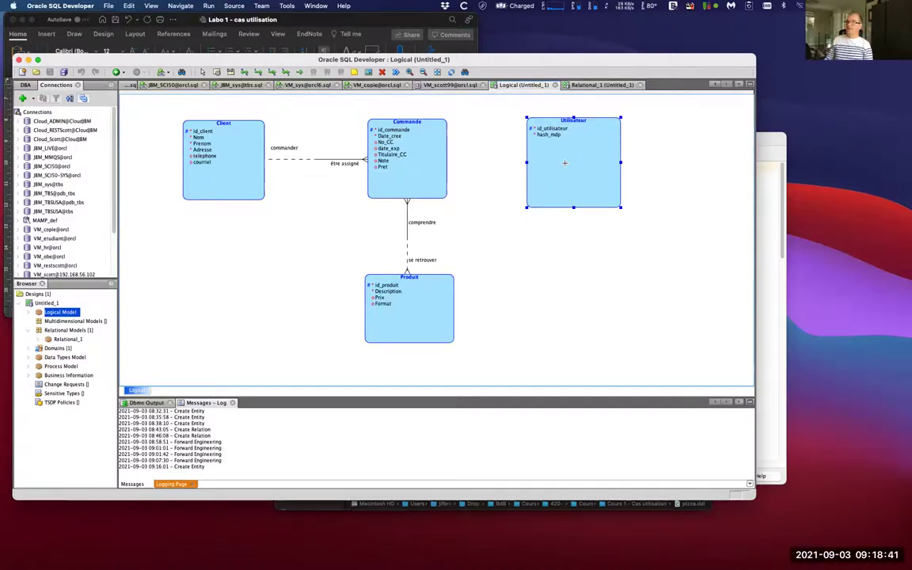
pyautogui.moveTo(565, 168); pyautogui.dragTo(574, 225)
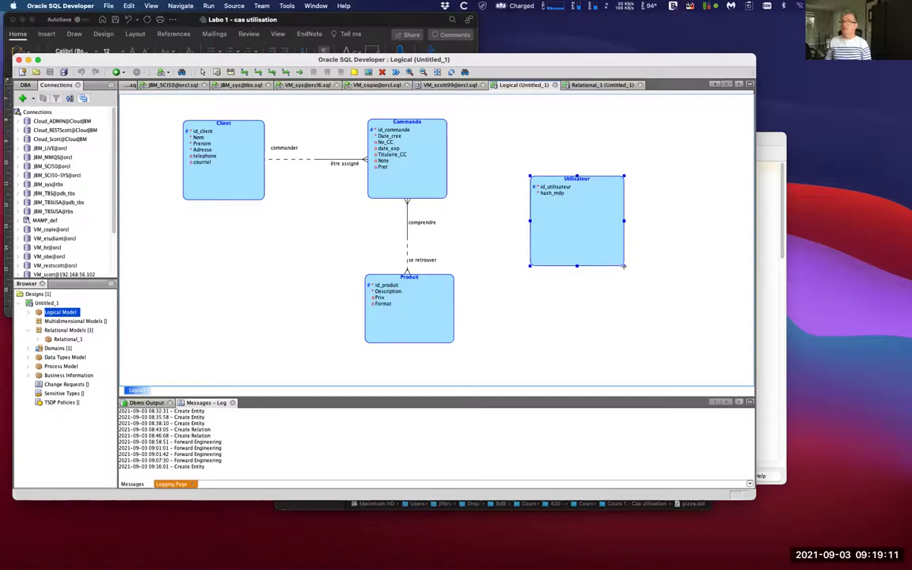
pyautogui.moveTo(615, 256); pyautogui.dragTo(607, 246)
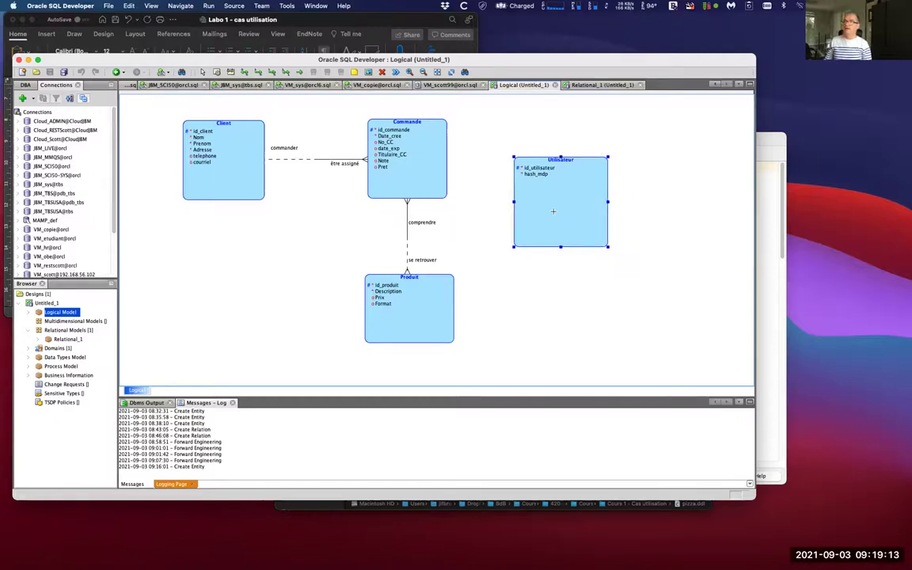
# Reopen the Utilisateur entity's properties and add a mandatory attribute named patron with the logical data type VARCHAR
pyautogui.doubleClick(527, 217)
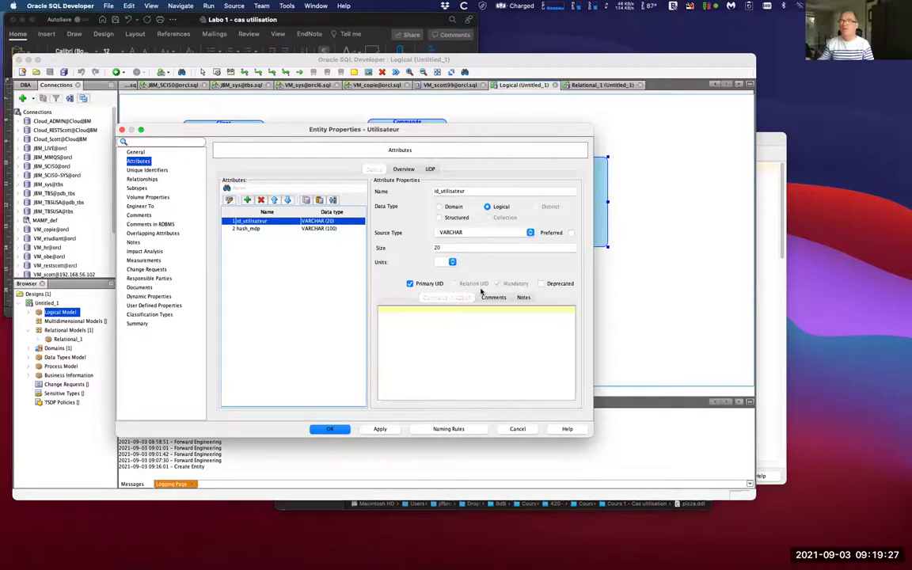
pyautogui.click(247, 200)
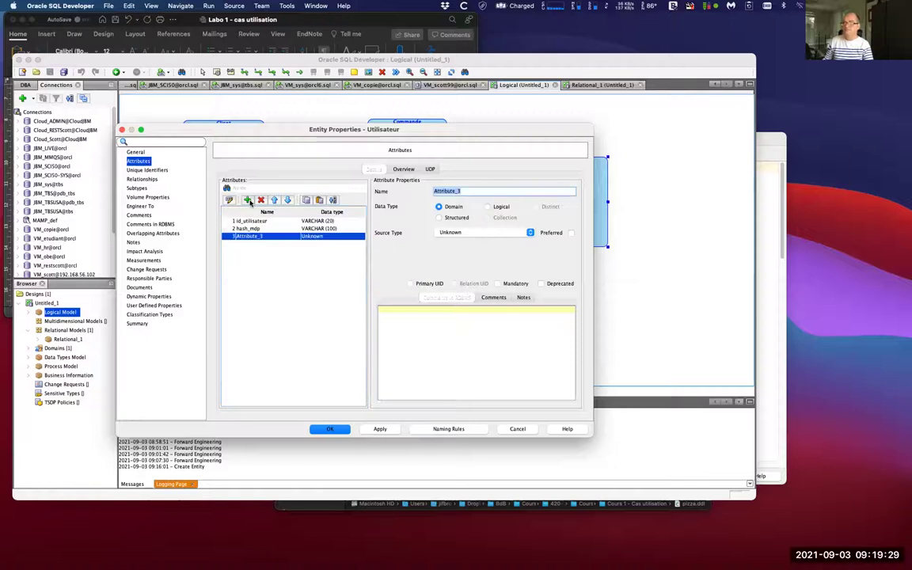
pyautogui.write('patron')
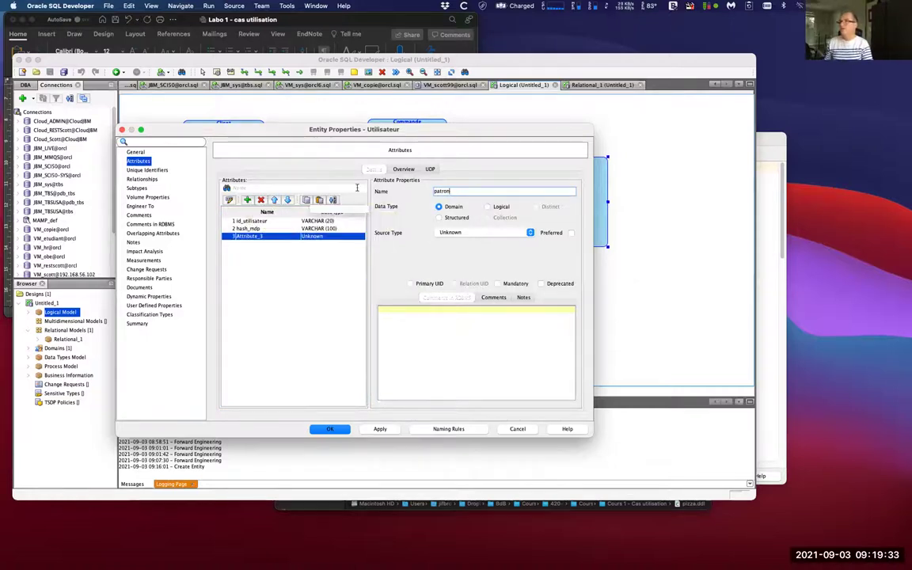
pyautogui.click(487, 207)
pyautogui.click(494, 233)
pyautogui.scroll(-10, 475, 316)
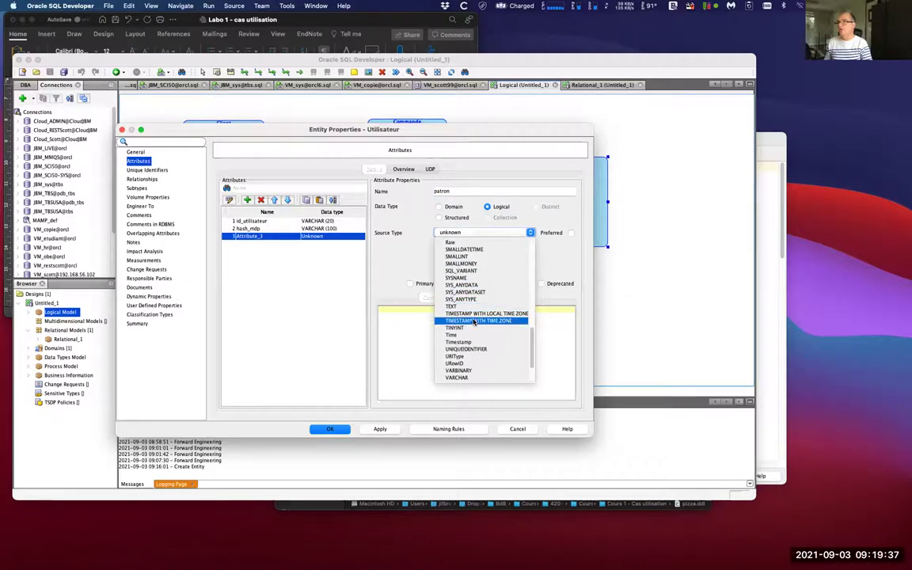
pyautogui.click(469, 377)
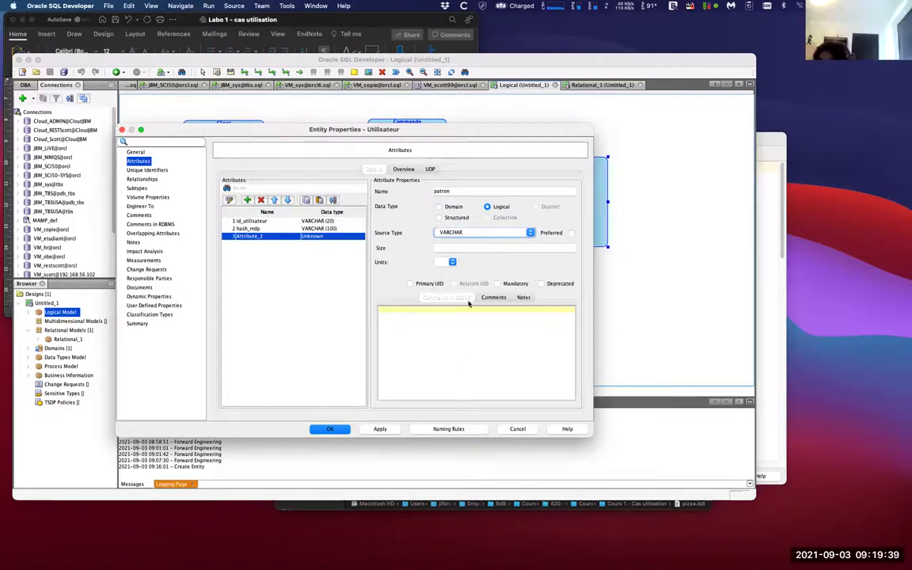
pyautogui.click(497, 284)
# Set the patron attribute's default value to N and its size to 1
pyautogui.click(230, 202)
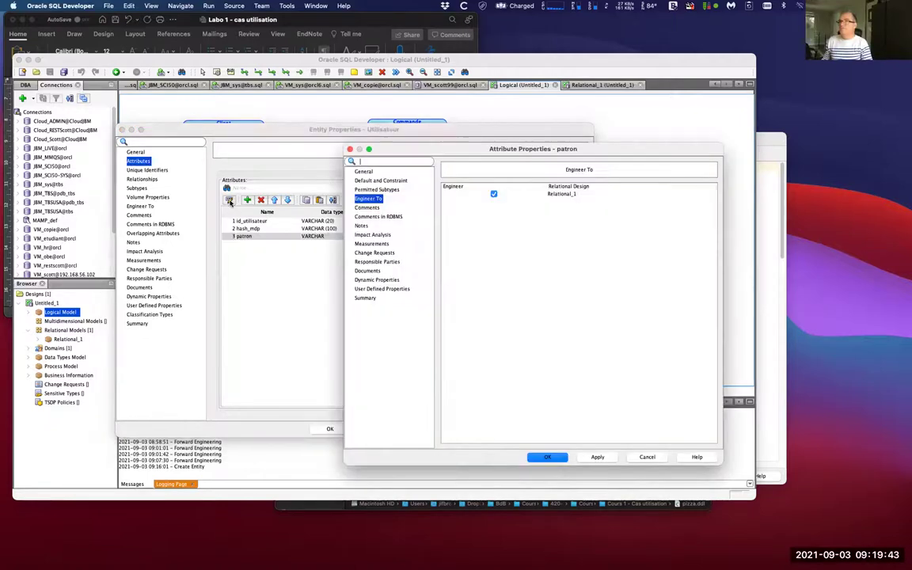
pyautogui.click(380, 182)
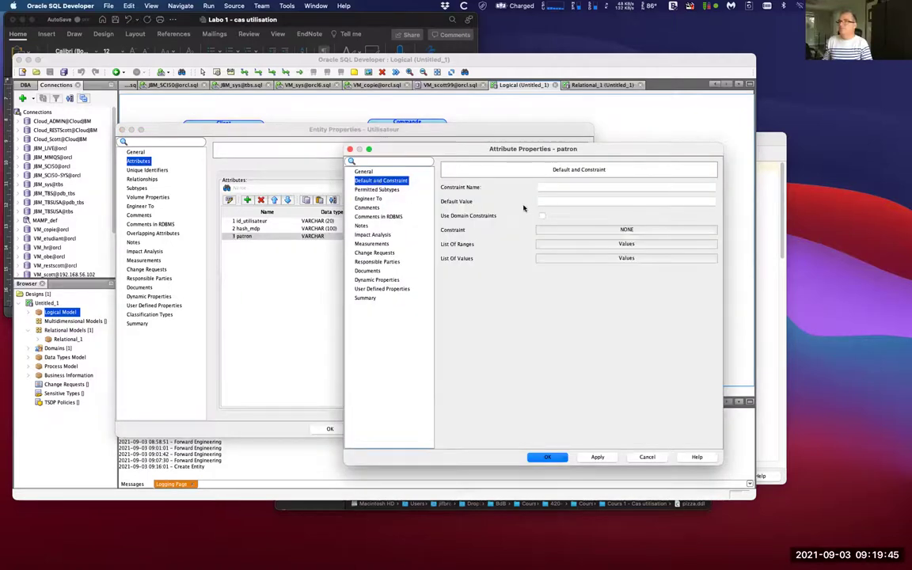
pyautogui.click(548, 202)
pyautogui.write('N')
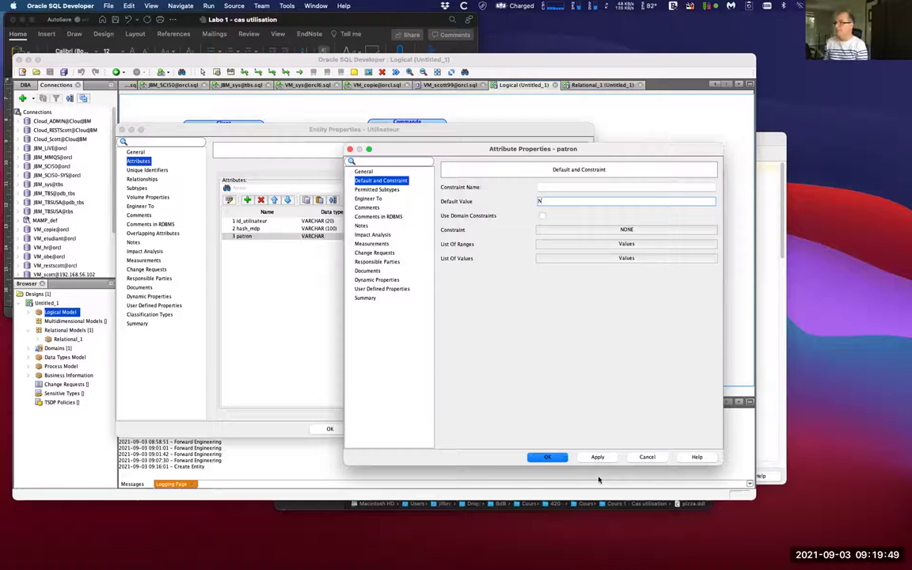
pyautogui.click(554, 458)
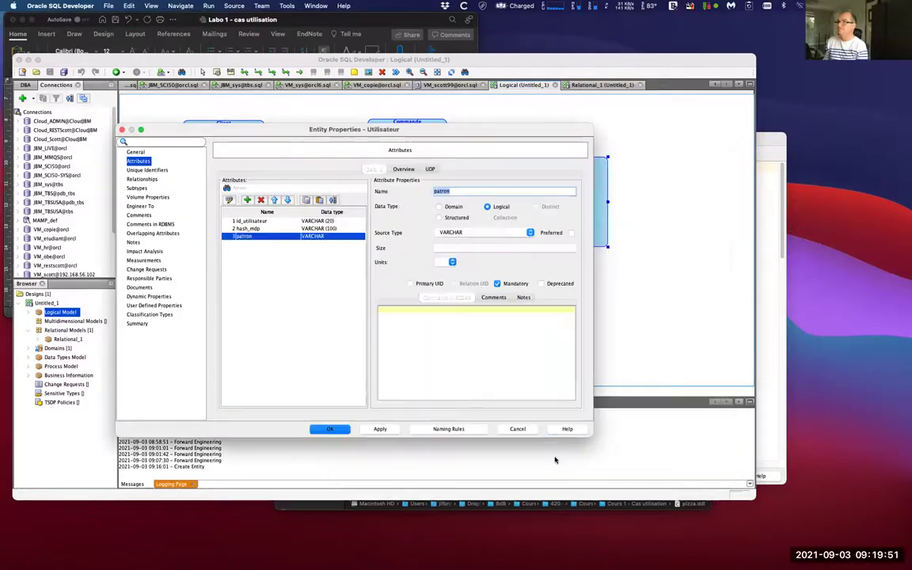
pyautogui.click(469, 248)
pyautogui.write('1')
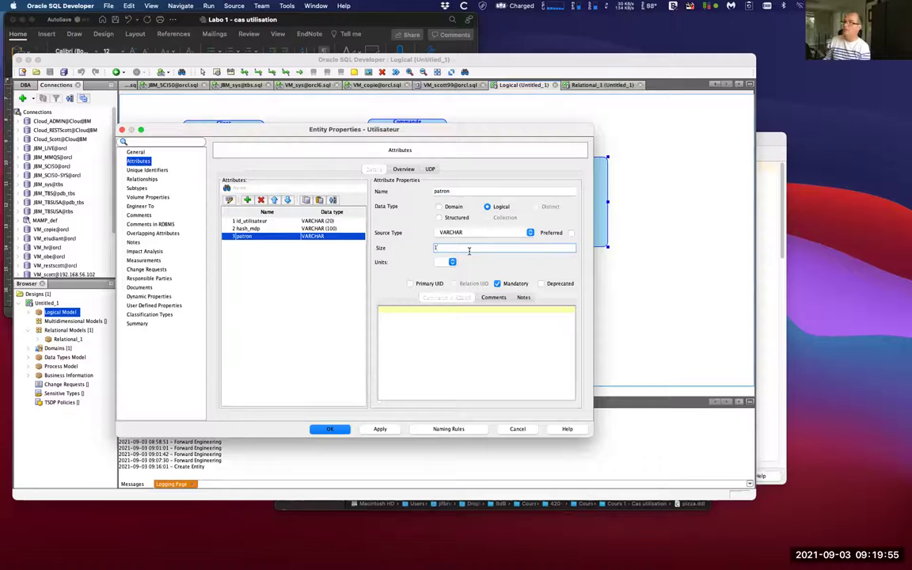
# Check the id_utilisateur attribute's definition and save the Utilisateur entity's properties with the completed patron attribute
pyautogui.click(492, 354)
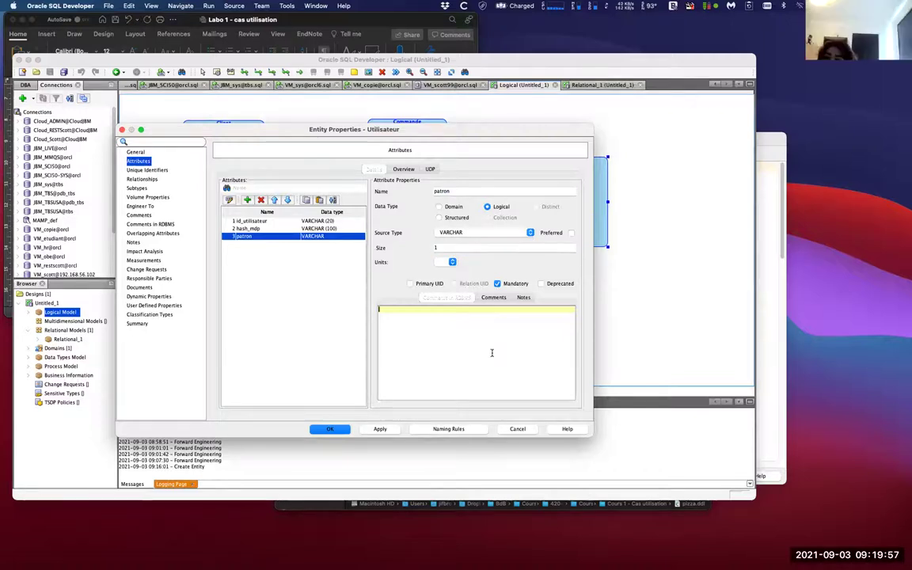
pyautogui.click(242, 221)
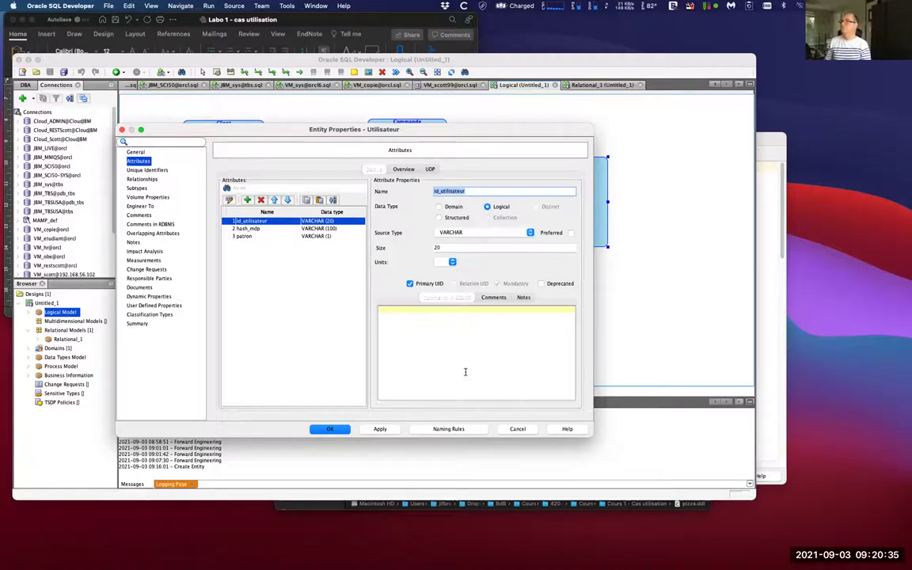
pyautogui.click(332, 430)
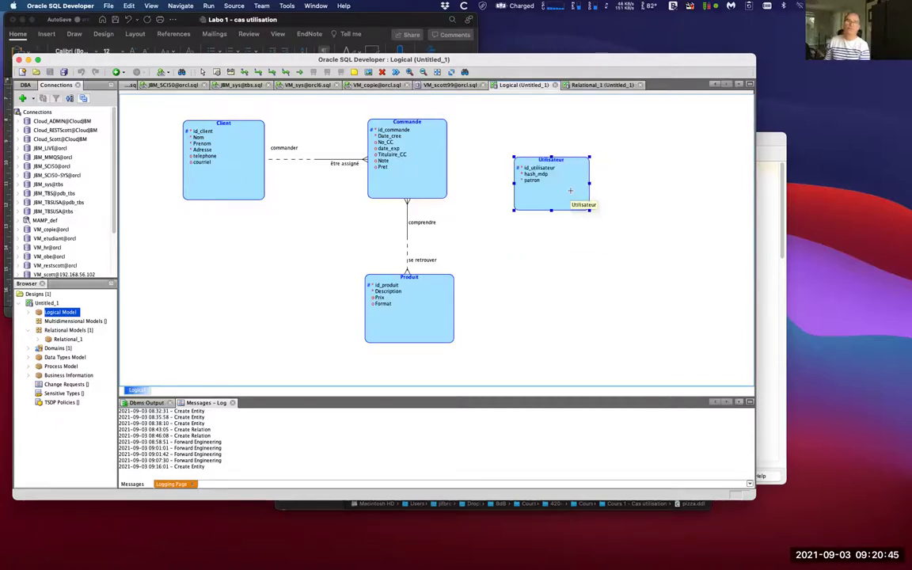
# Examine the existing tables in the Relational_1 diagram and return to the logical diagram without adding a new entity
pyautogui.click(589, 84)
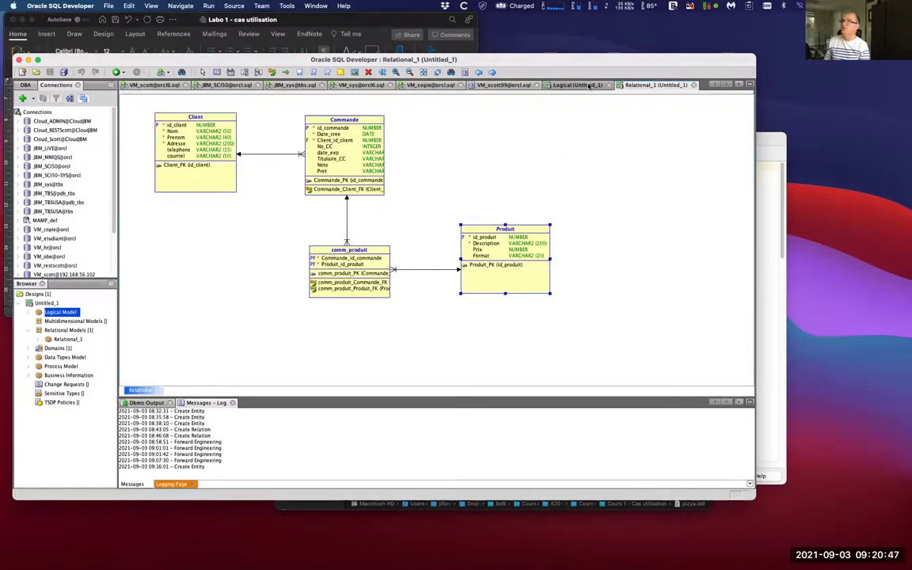
pyautogui.moveTo(267, 191); pyautogui.dragTo(140, 104)
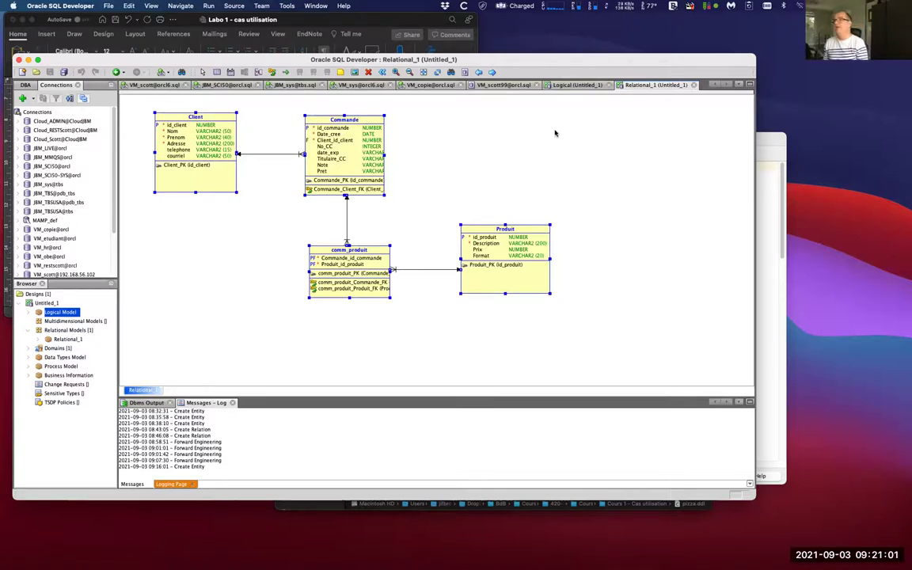
pyautogui.click(578, 85)
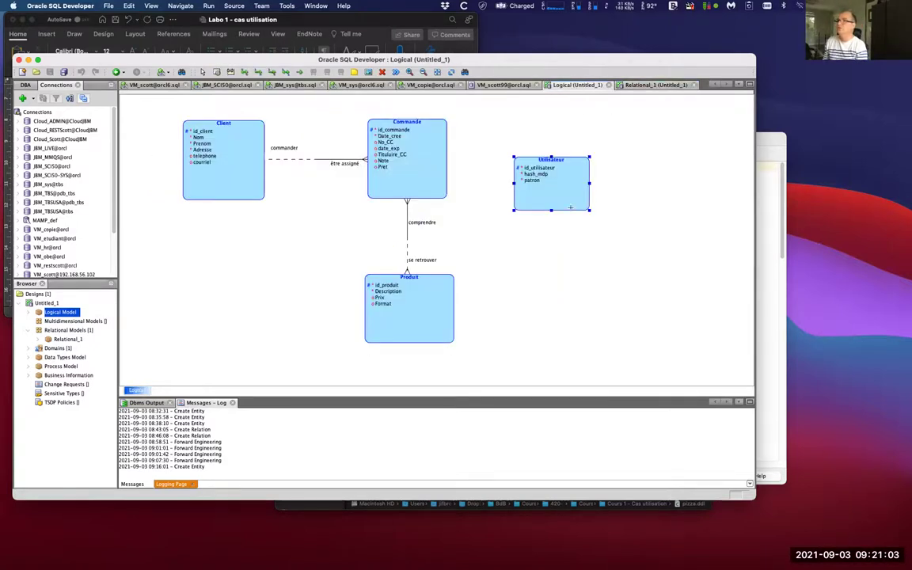
pyautogui.click(242, 303)
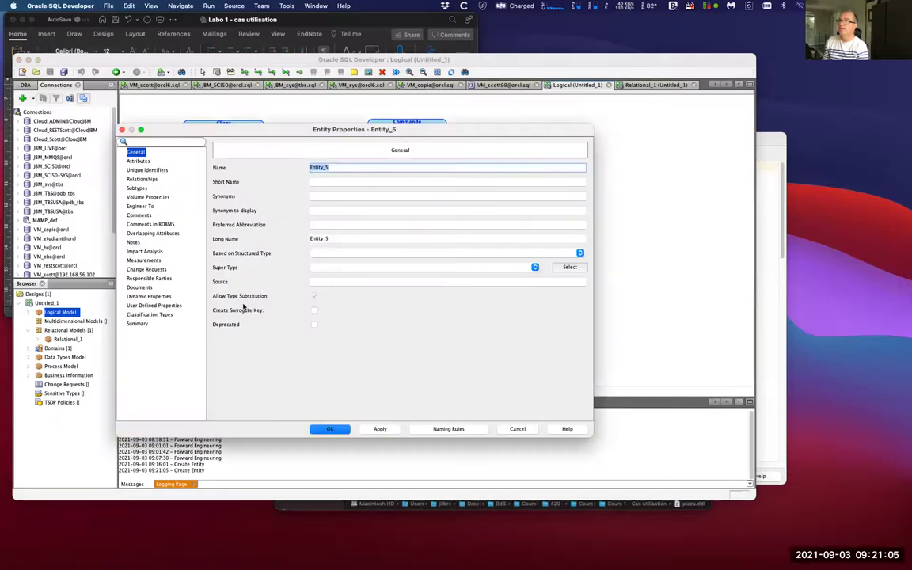
pyautogui.click(515, 429)
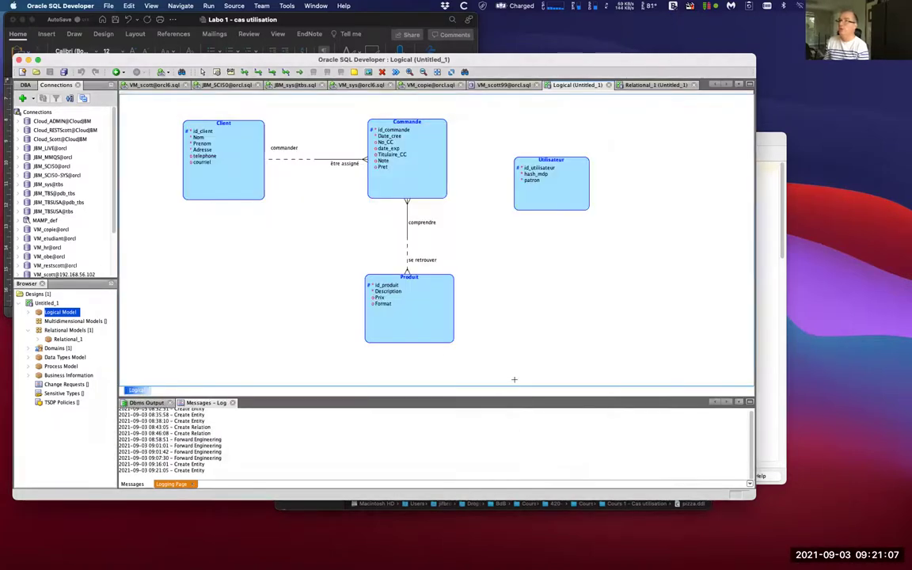
# Set up Engineer to Relational Model for the Utilisateur entity only, excluding Client, Commande, Produit, entity hierarchies, relations, views and subviews
pyautogui.rightClick(67, 313)
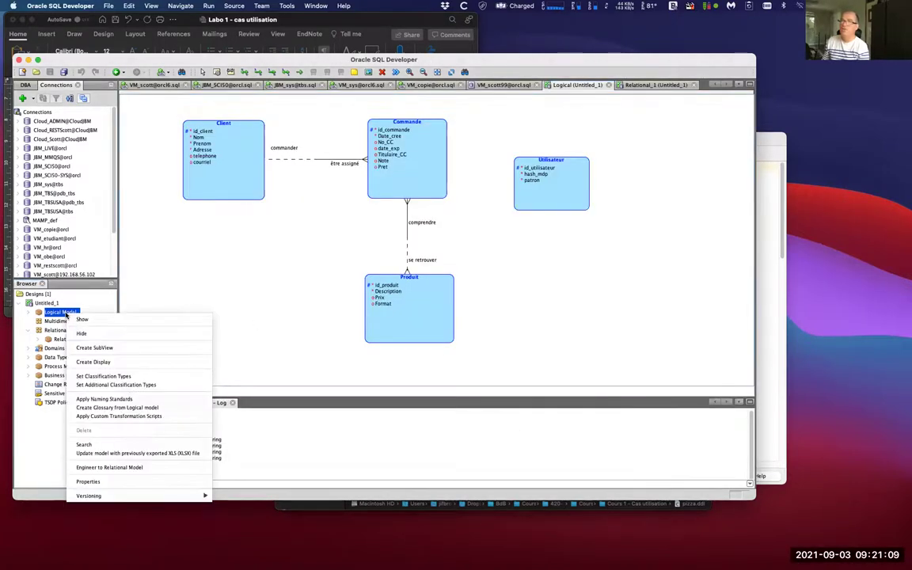
pyautogui.click(129, 468)
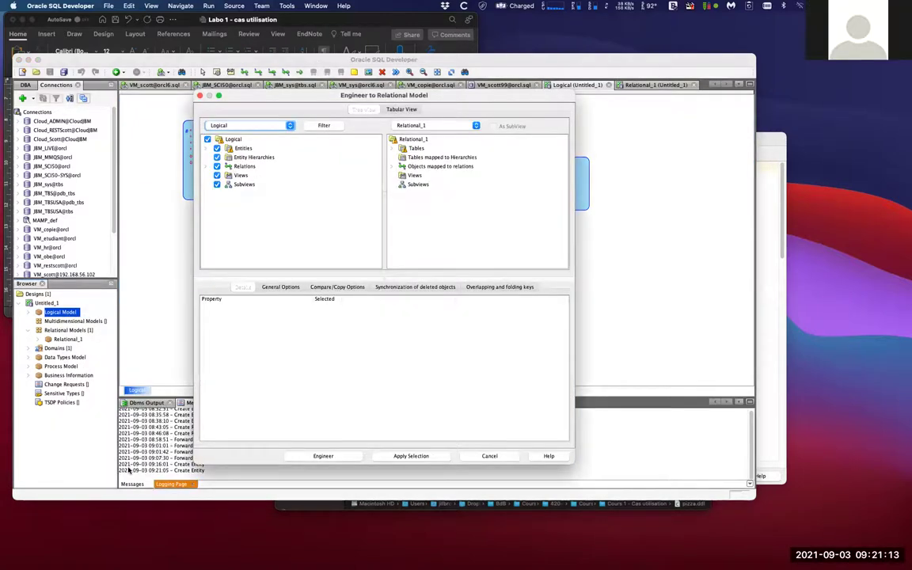
pyautogui.click(206, 149)
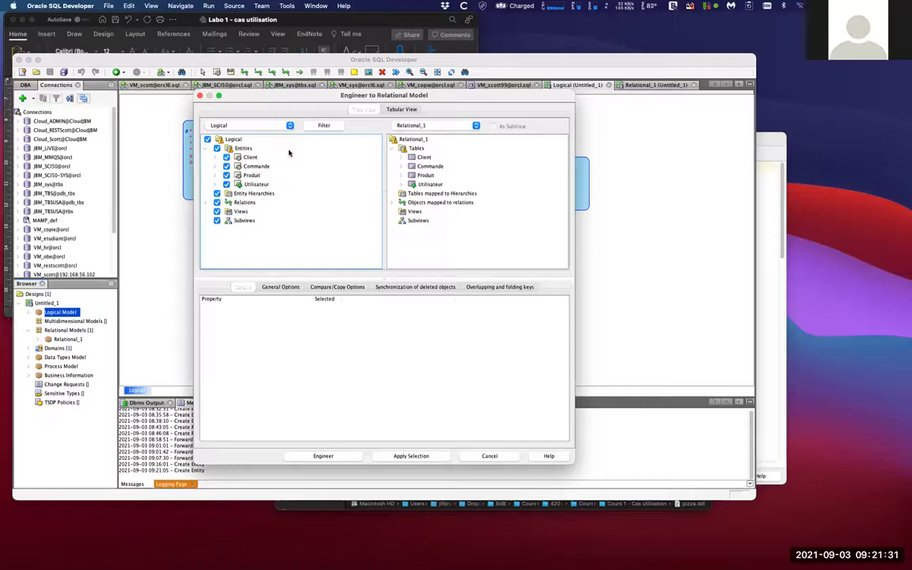
pyautogui.click(228, 167)
pyautogui.click(226, 175)
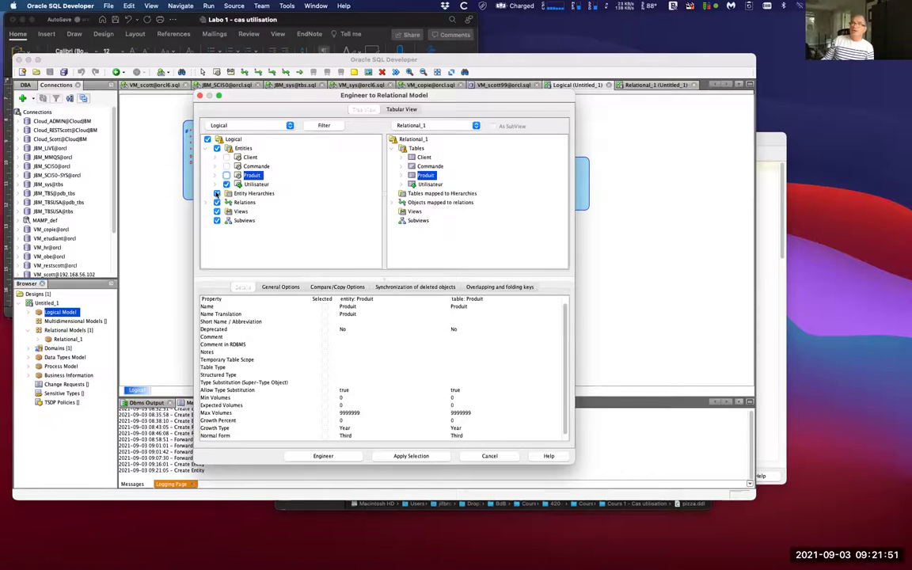
pyautogui.click(217, 193)
pyautogui.click(217, 202)
pyautogui.click(217, 212)
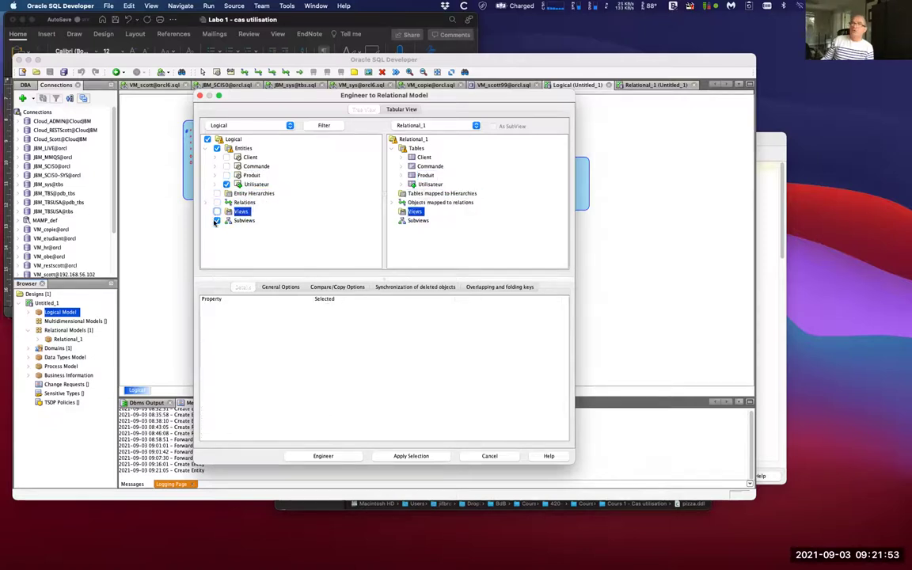
pyautogui.click(217, 220)
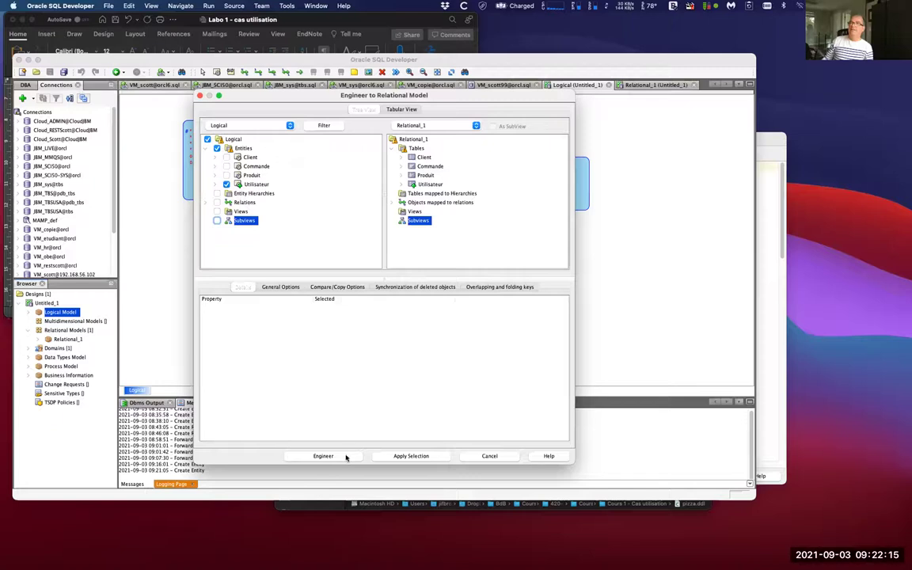
# Engineer the selected Utilisateur entity into Relational_1 and place its table to the right of Commande in the relational diagram
pyautogui.moveTo(449, 99); pyautogui.dragTo(487, 288)
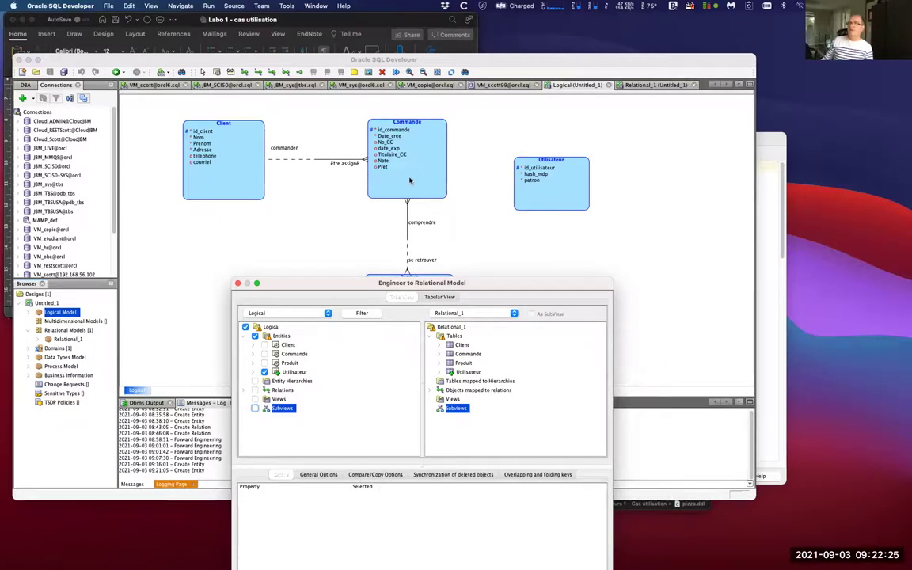
pyautogui.moveTo(495, 286); pyautogui.dragTo(468, 162)
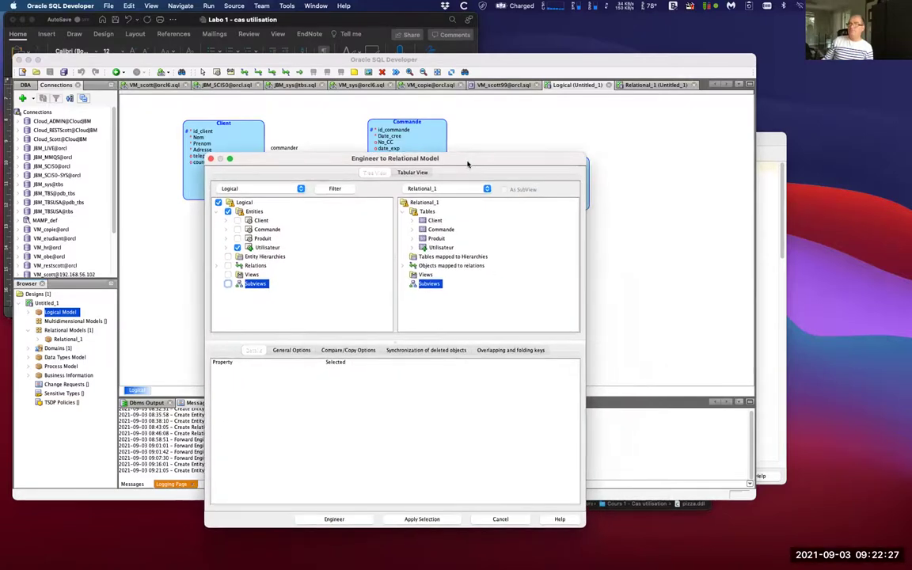
pyautogui.click(334, 520)
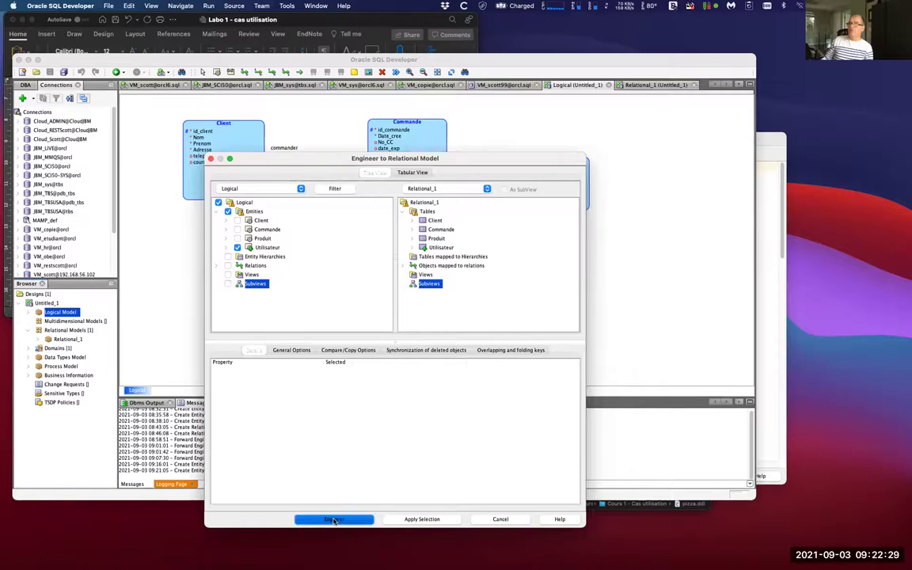
pyautogui.moveTo(557, 176); pyautogui.dragTo(492, 140)
# Inspect the Client table's id_client column properties, including its auto-increment and identity options, and close them without changes
pyautogui.doubleClick(164, 122)
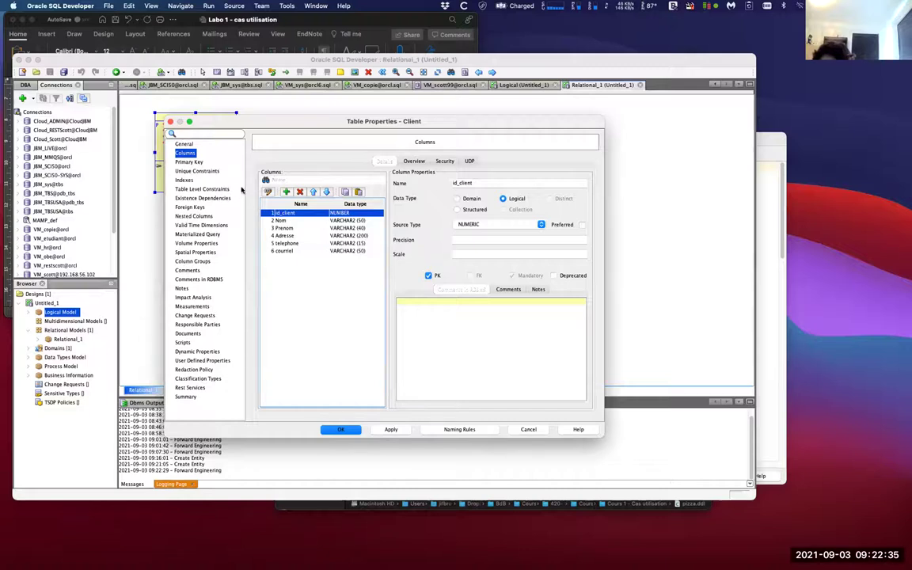
pyautogui.click(267, 193)
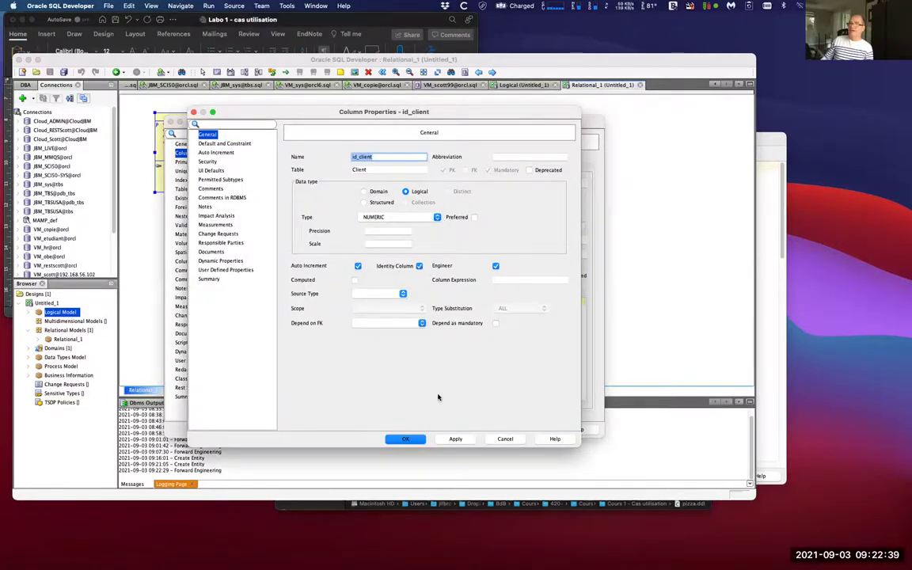
pyautogui.click(505, 439)
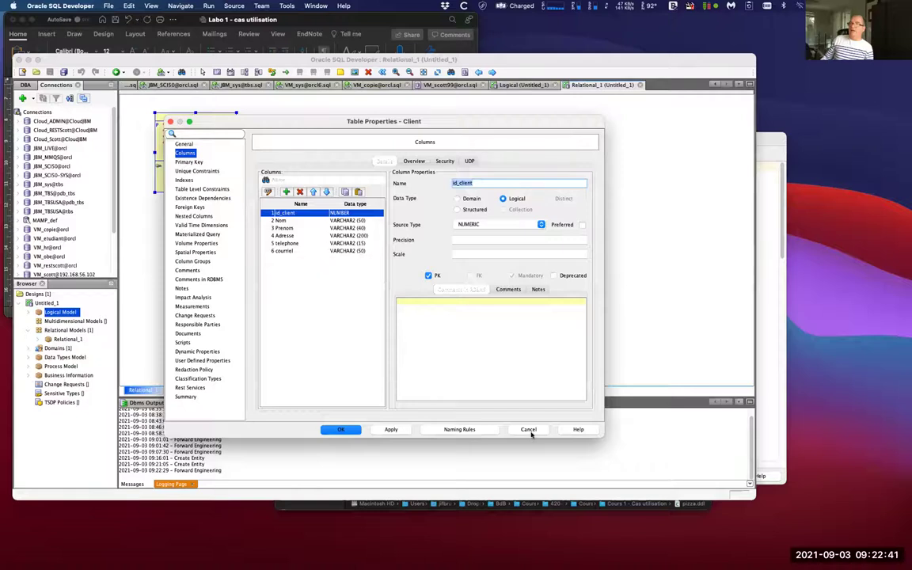
pyautogui.click(529, 430)
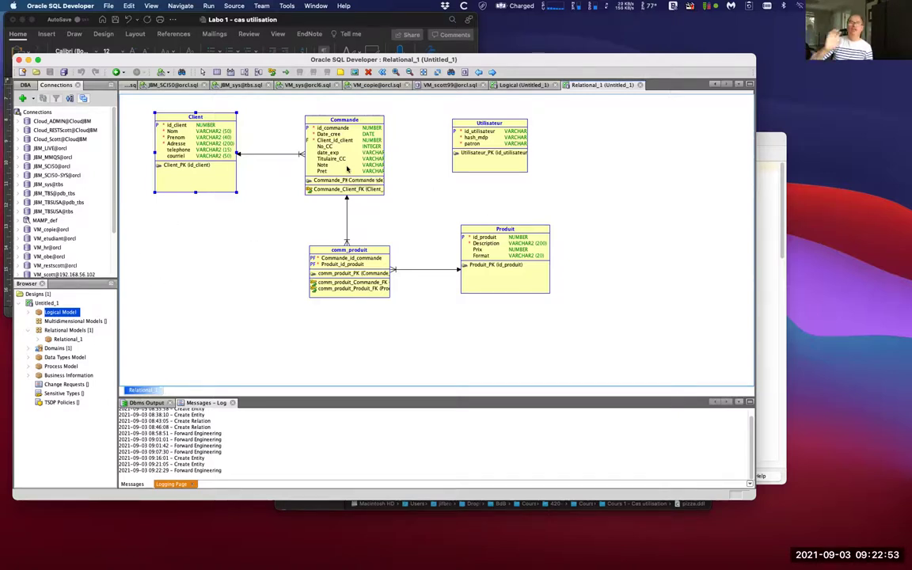
# Generate the DDL script of Relational_1 for Oracle Database 21c with the default generation options
pyautogui.click(519, 85)
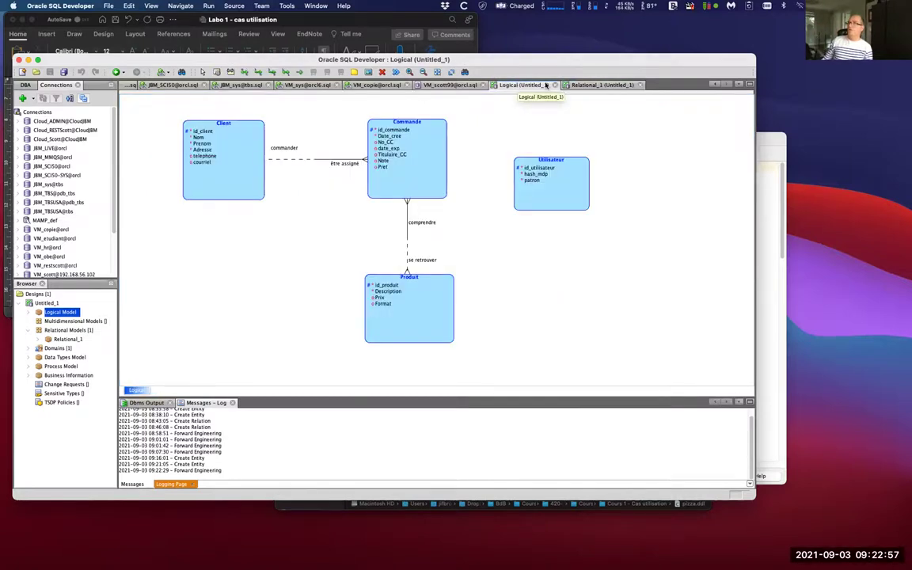
pyautogui.click(602, 85)
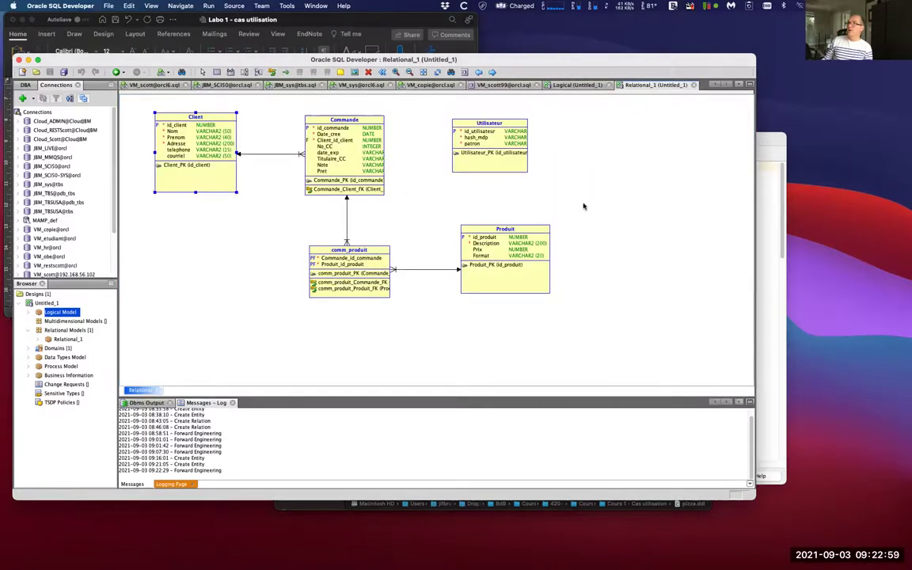
pyautogui.click(464, 73)
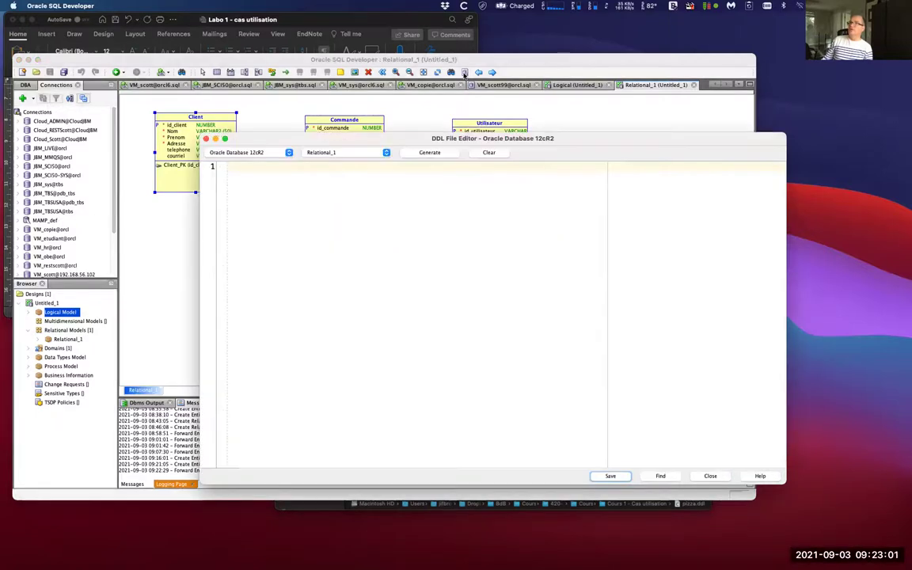
pyautogui.click(237, 151)
pyautogui.click(252, 146)
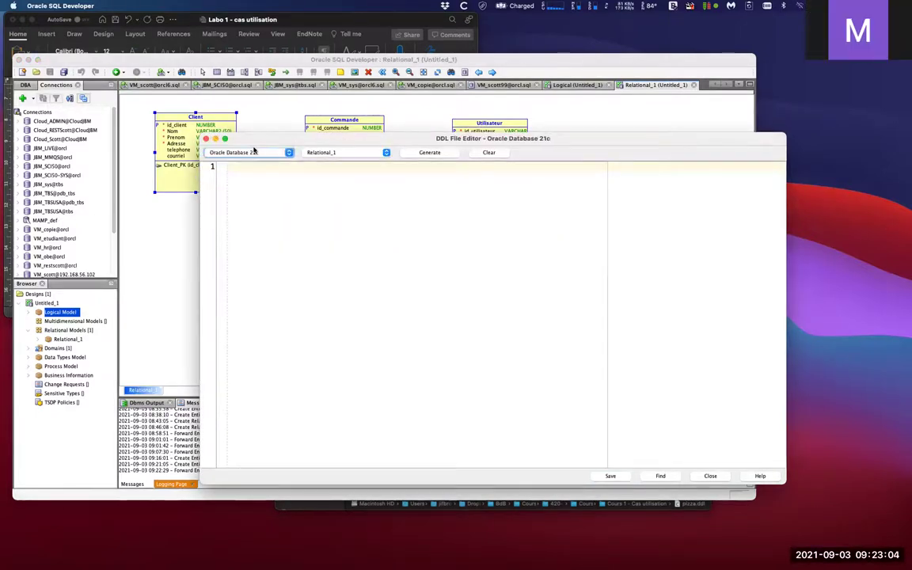
pyautogui.click(430, 152)
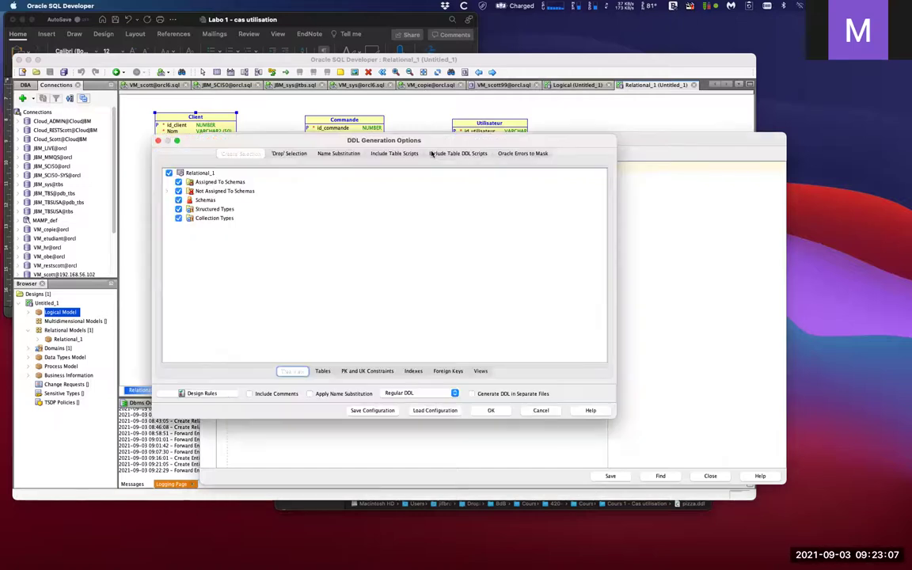
pyautogui.click(490, 411)
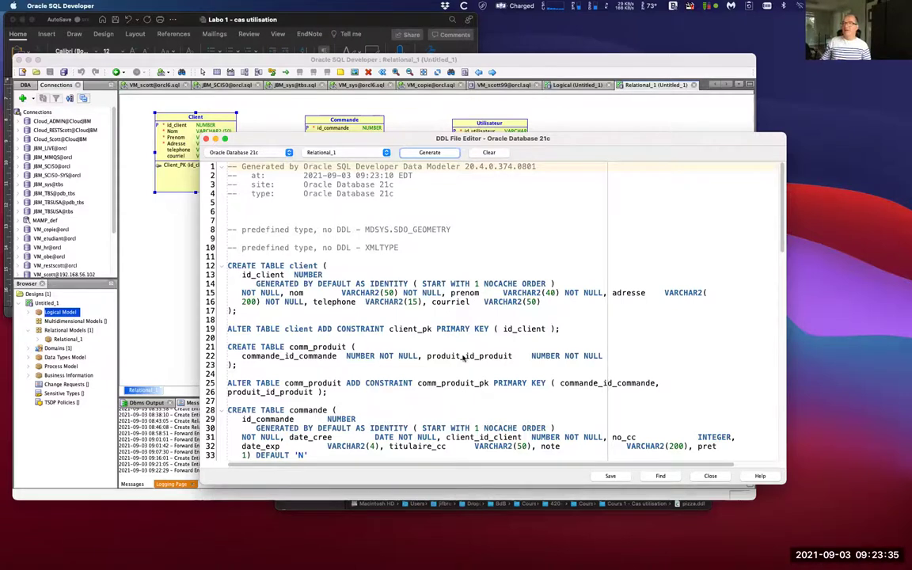
# Review the generated DDL script's table definitions, primary key constraints and closing summary, including the utilisateur table
pyautogui.scroll(-20, 396, 317)
pyautogui.scroll(5, 389, 303)
pyautogui.scroll(17, 389, 304)
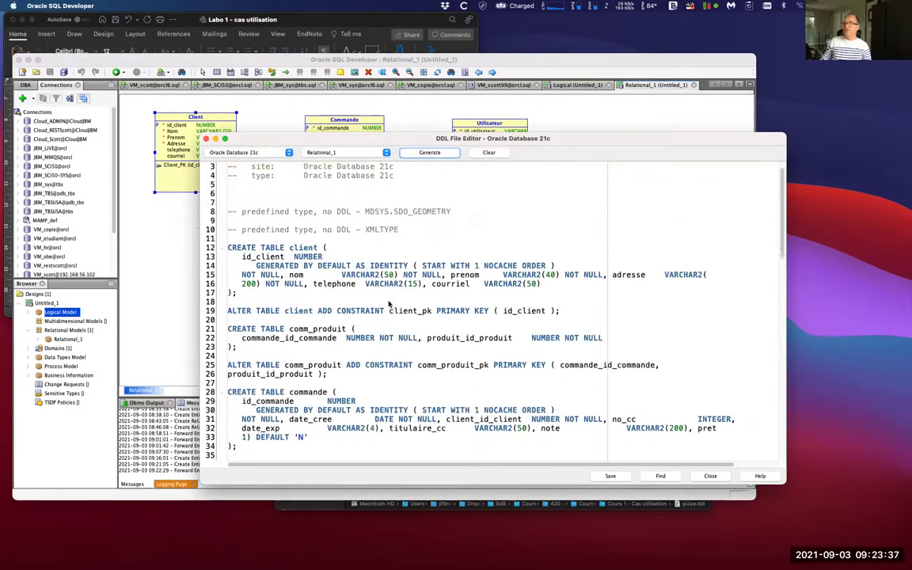
pyautogui.scroll(-3, 389, 303)
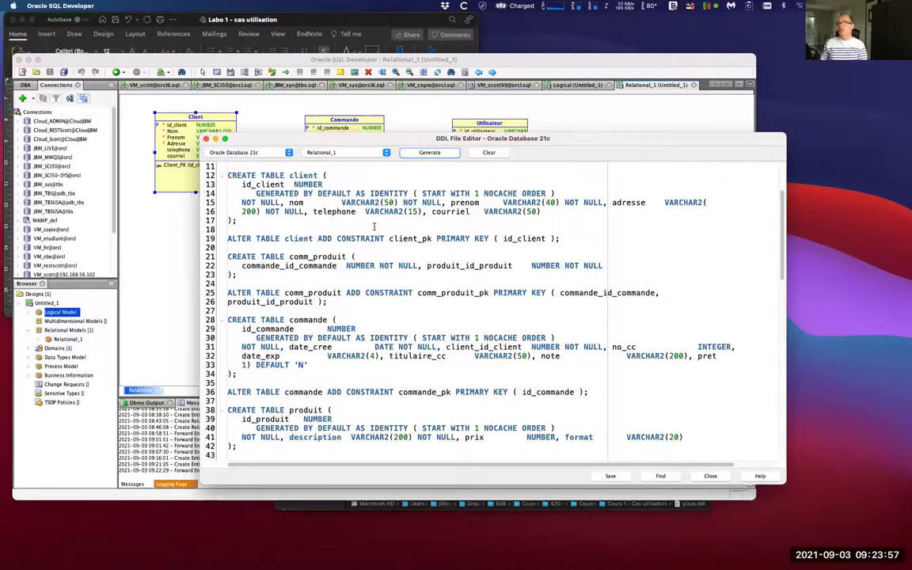
pyautogui.scroll(-20, 555, 355)
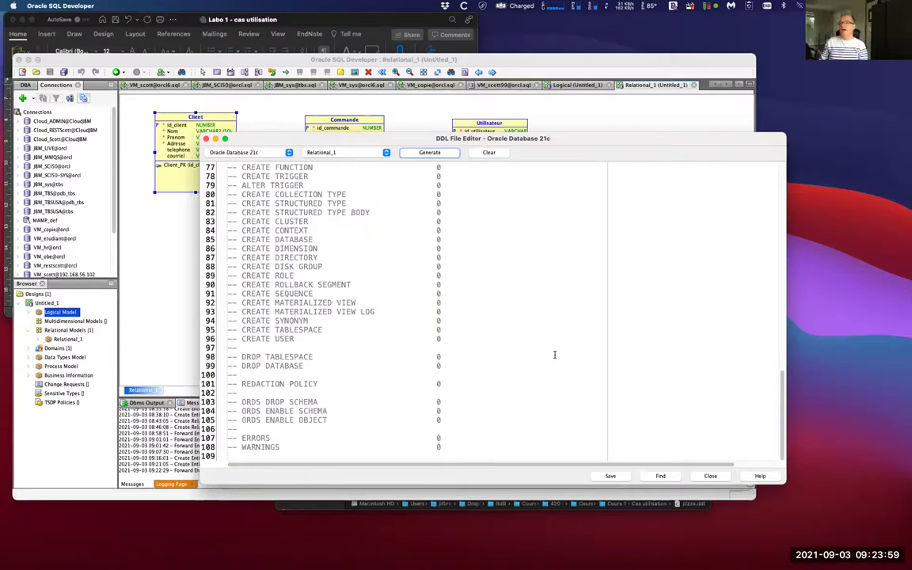
pyautogui.scroll(17, 555, 354)
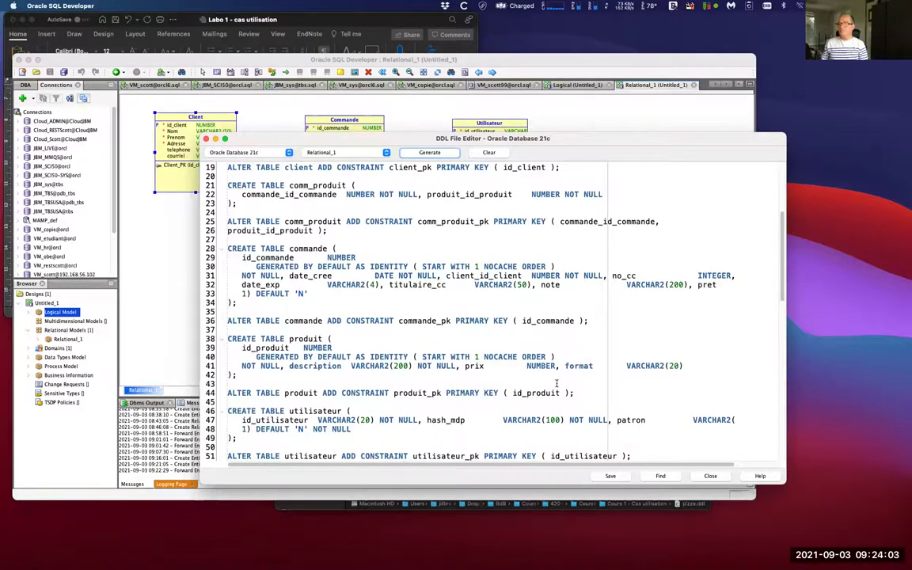
pyautogui.click(549, 381)
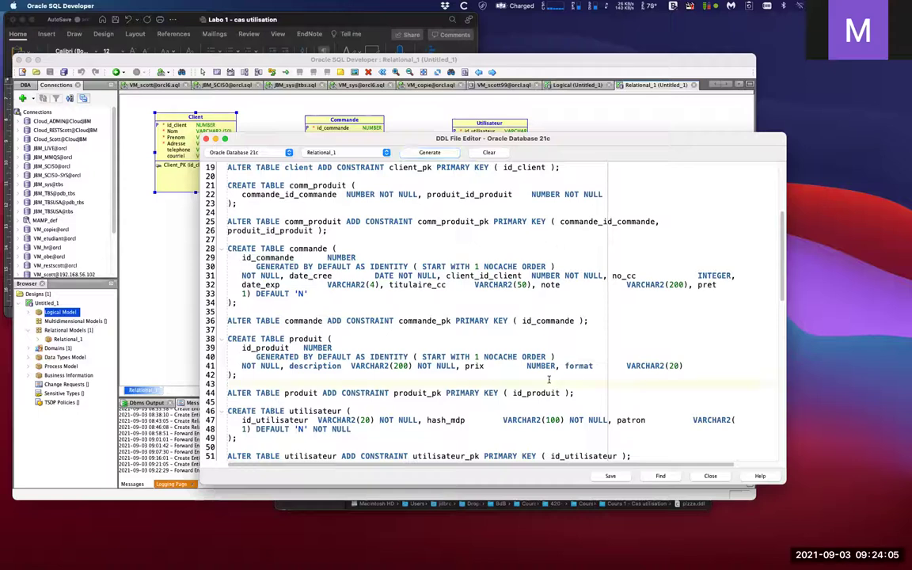
# Save the generated DDL script under the file name pizza in the user's home folder, as a DDL file
pyautogui.click(608, 476)
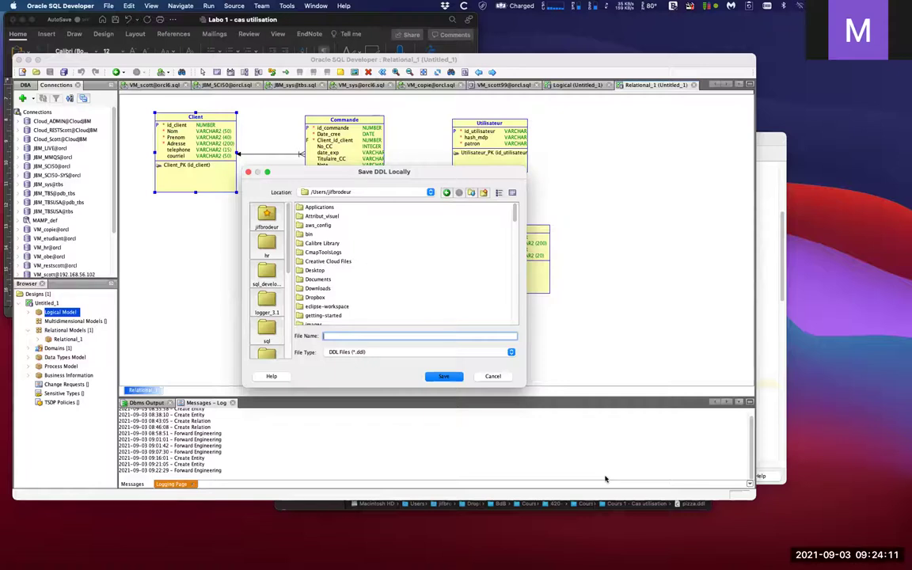
pyautogui.write('pizza')
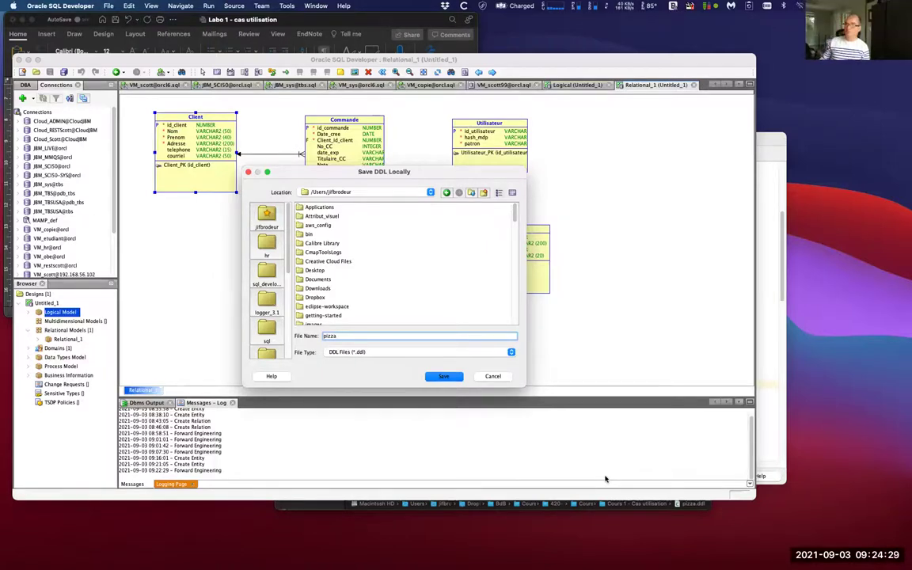
pyautogui.click(260, 222)
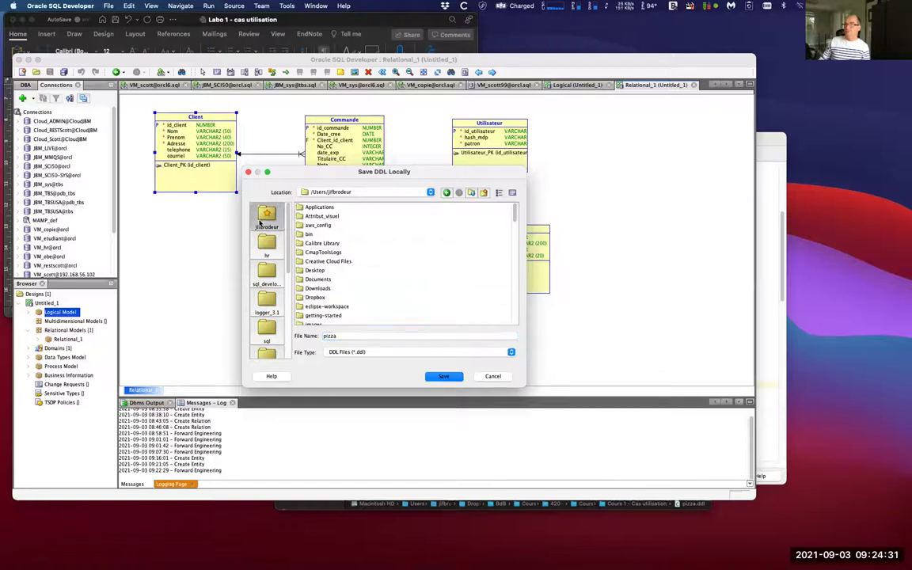
pyautogui.click(445, 377)
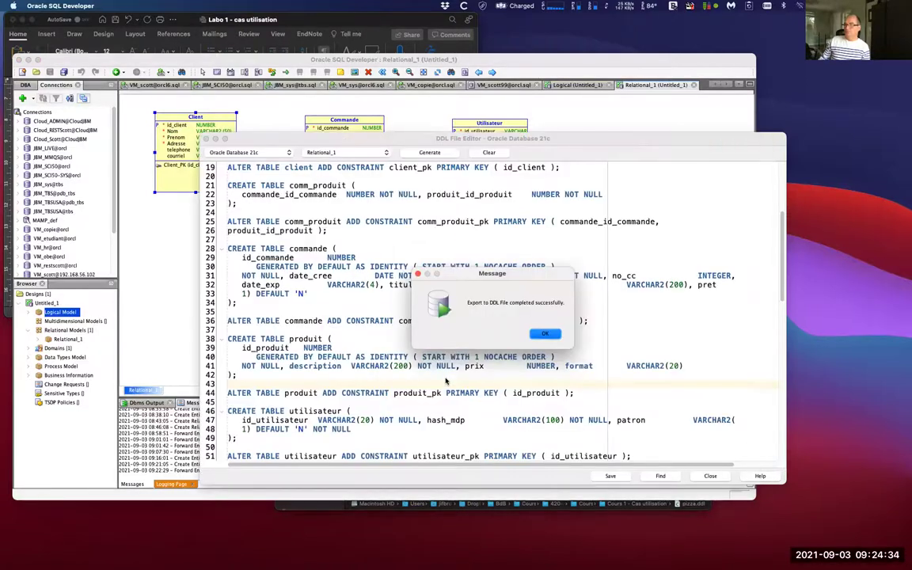
pyautogui.click(534, 334)
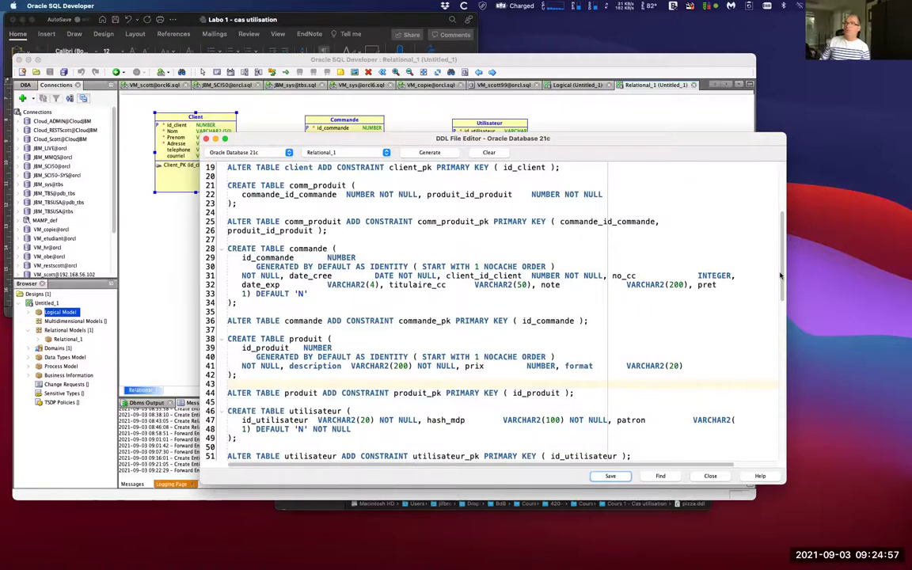
# Review the DDL script's table definitions, foreign key constraints and summary report, and bring the Relational_1 diagram back to the front
pyautogui.scroll(-2, 383, 299)
pyautogui.scroll(-9, 445, 346)
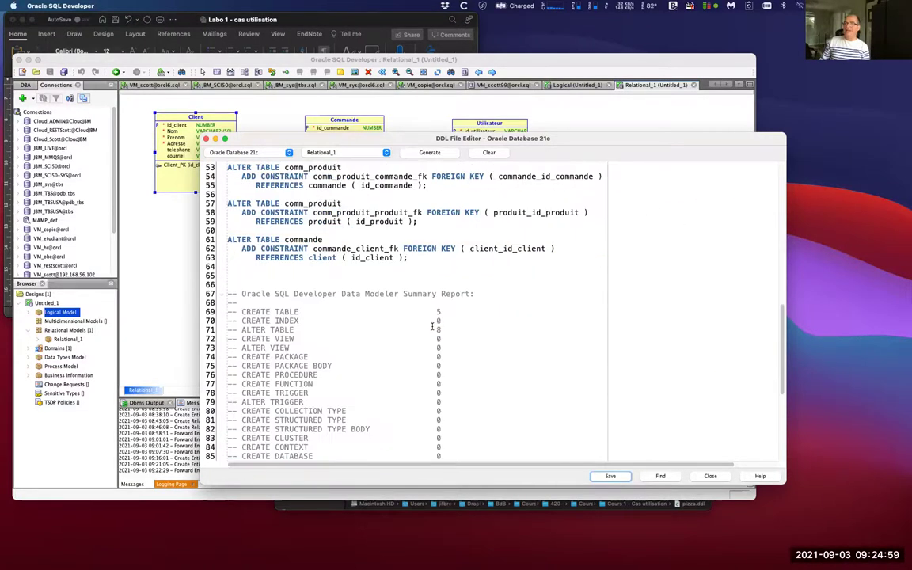
pyautogui.scroll(17, 354, 254)
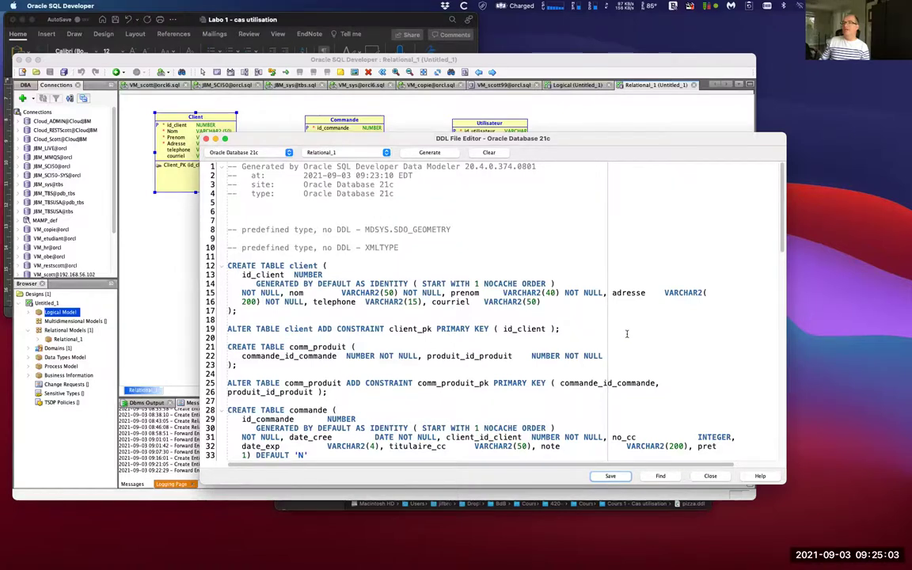
pyautogui.scroll(-14, 570, 321)
pyautogui.scroll(14, 524, 312)
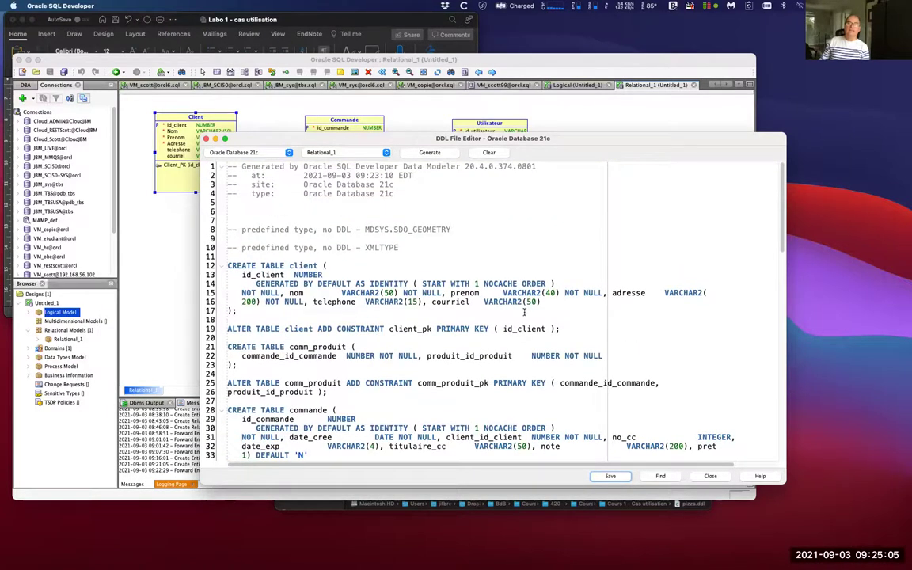
pyautogui.scroll(-4, 524, 312)
pyautogui.scroll(1, 523, 312)
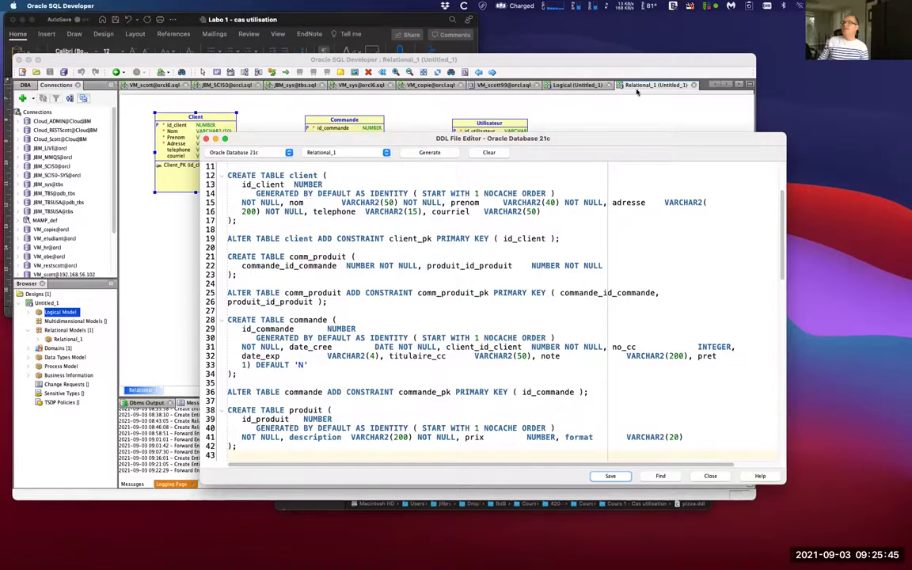
pyautogui.click(632, 64)
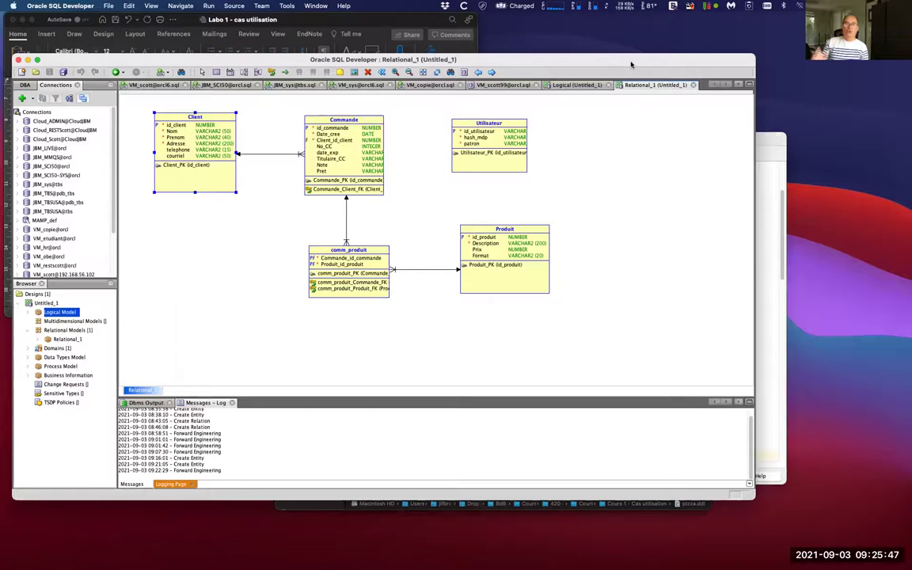